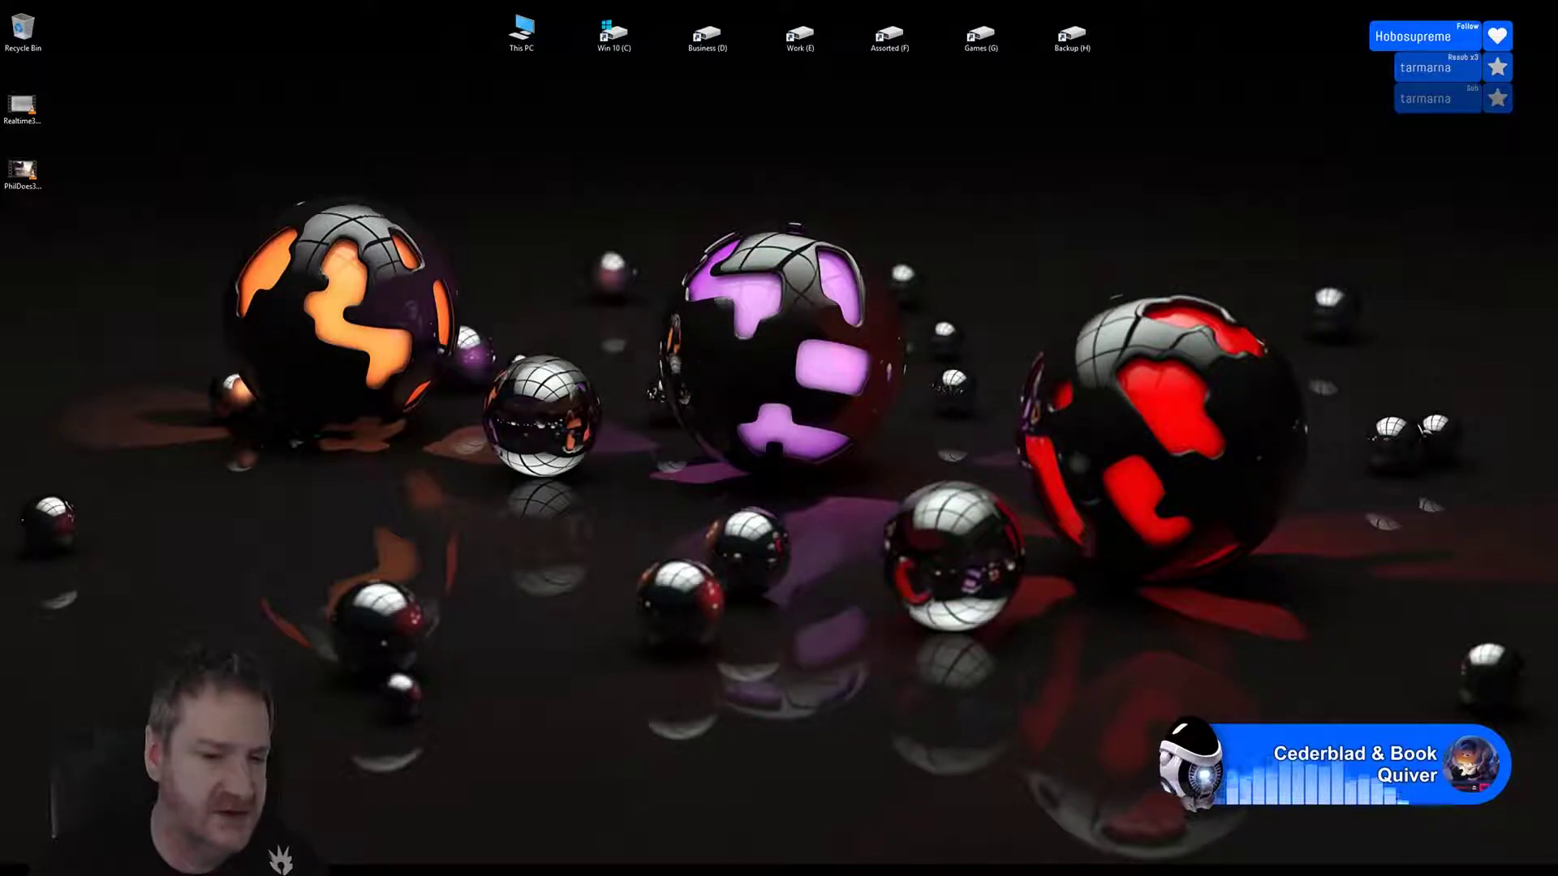
# Step: Switch to 3ds Max and look over the skylight frame of the building model
pyautogui.hotkey('alt', 'Tab')
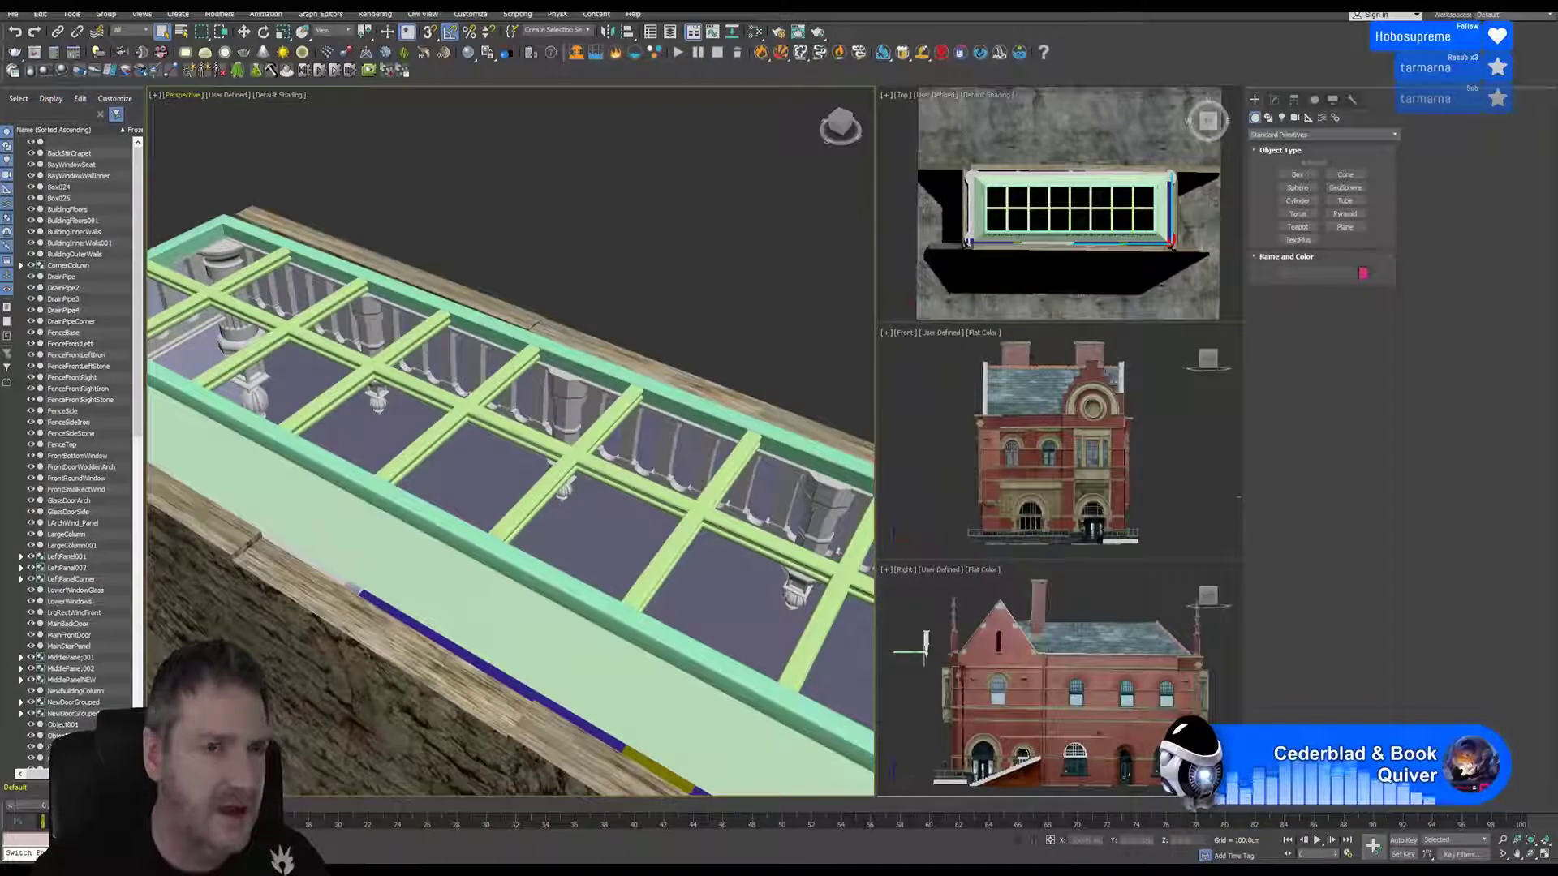
pyautogui.click(159, 230)
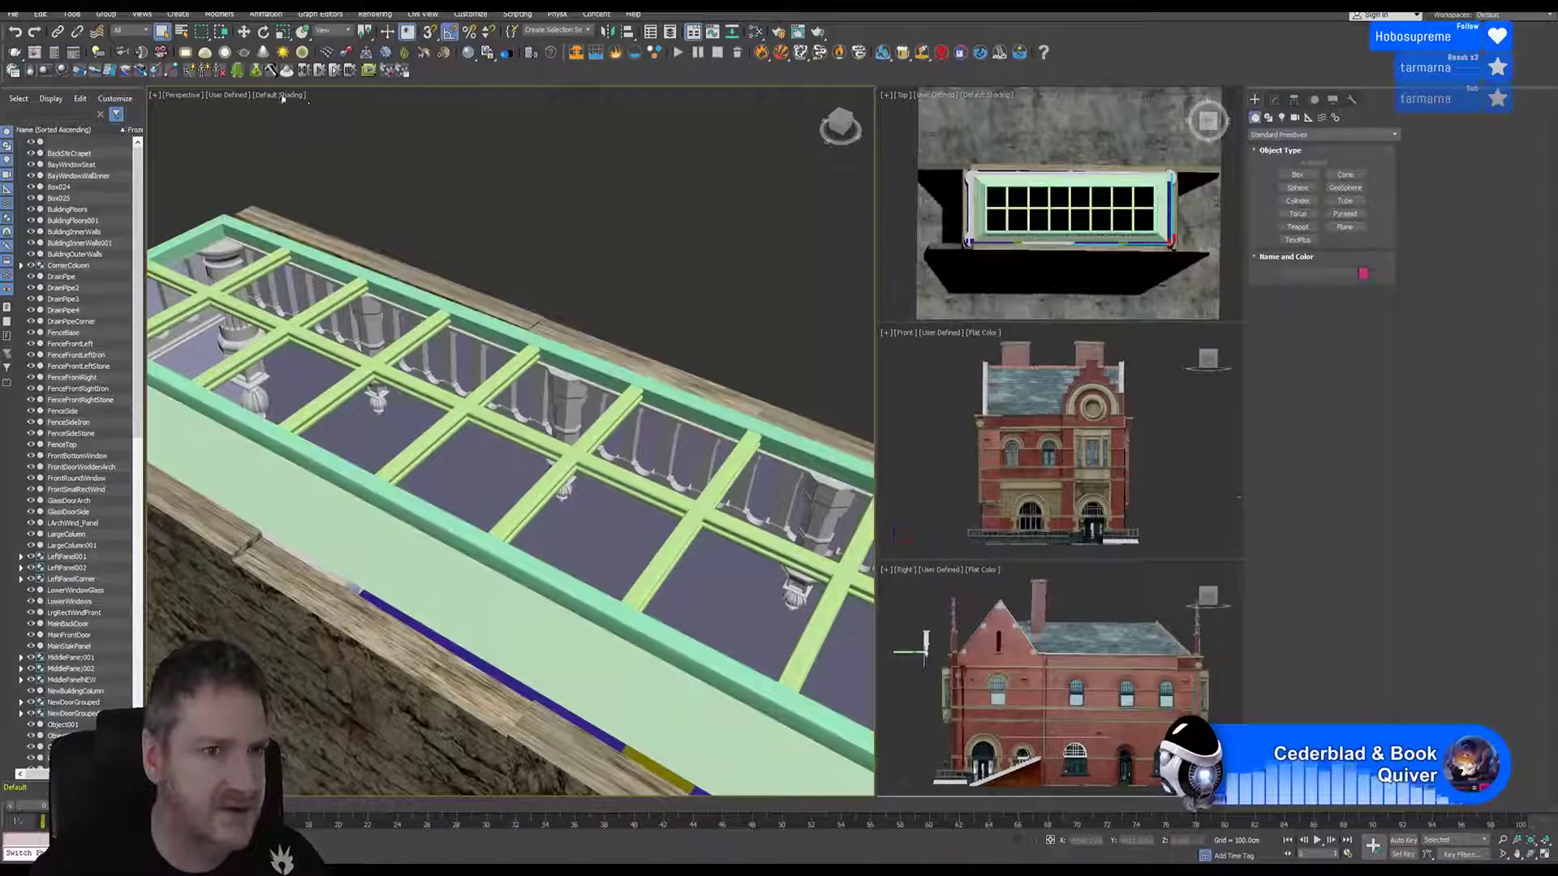
pyautogui.click(159, 230)
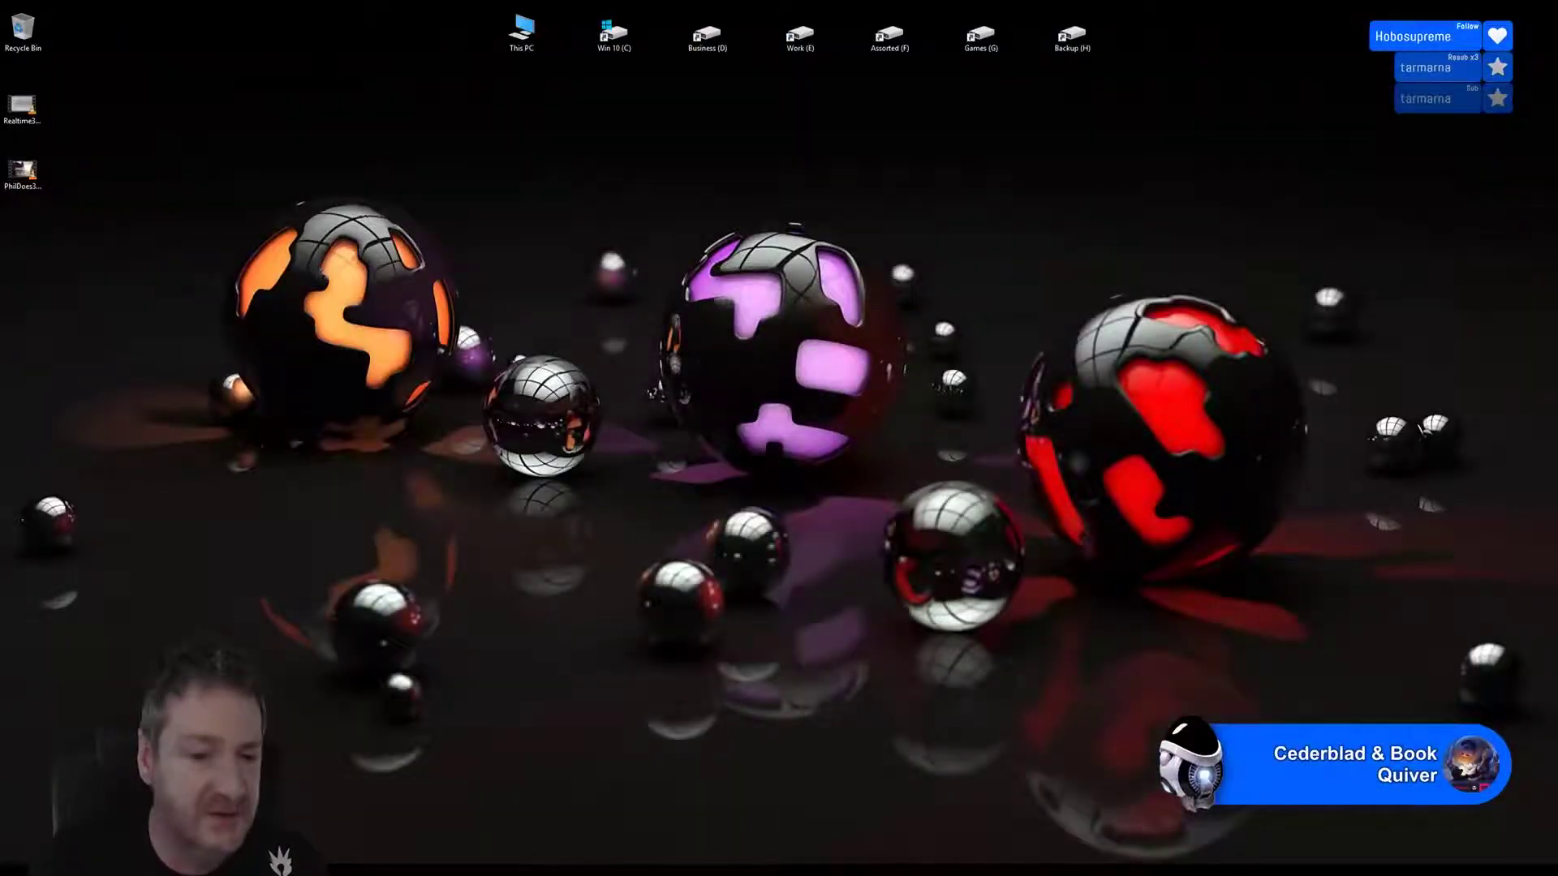
# Step: Switch to the Unreal Editor and examine the ArtDeco building's wood-panelled walls, fluted corner column, upper balustrades and skylight
pyautogui.click(560, 871)
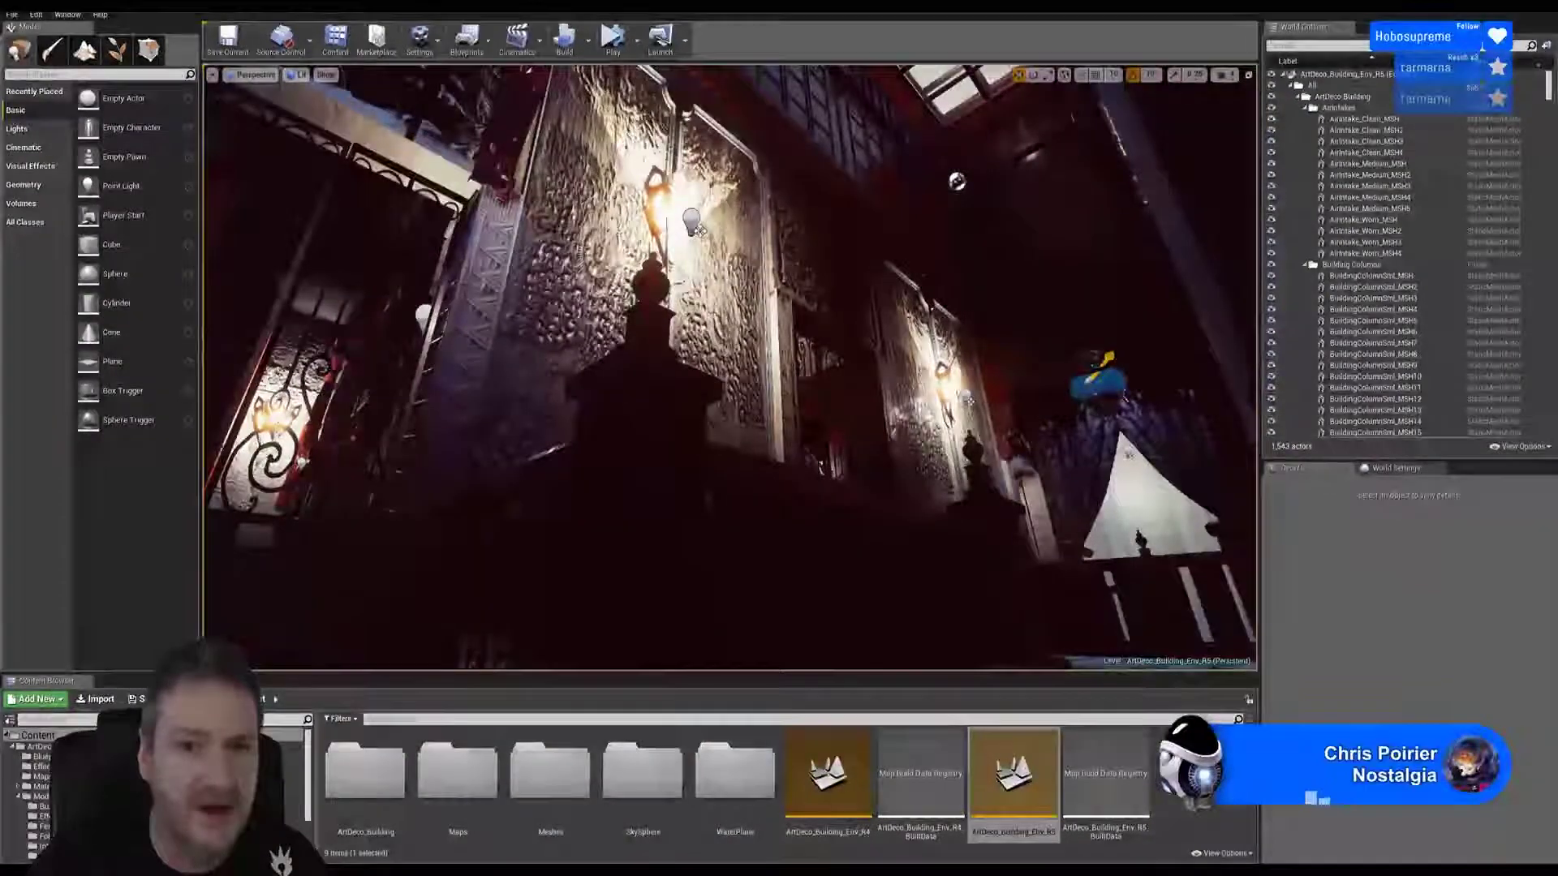
pyautogui.moveTo(723, 325); pyautogui.dragTo(826, 280, button='right')
pyautogui.press('w')
pyautogui.press('w')
pyautogui.moveTo(730, 368); pyautogui.dragTo(953, 333, button='right')
pyautogui.moveTo(826, 360); pyautogui.dragTo(829, 359, button='right')
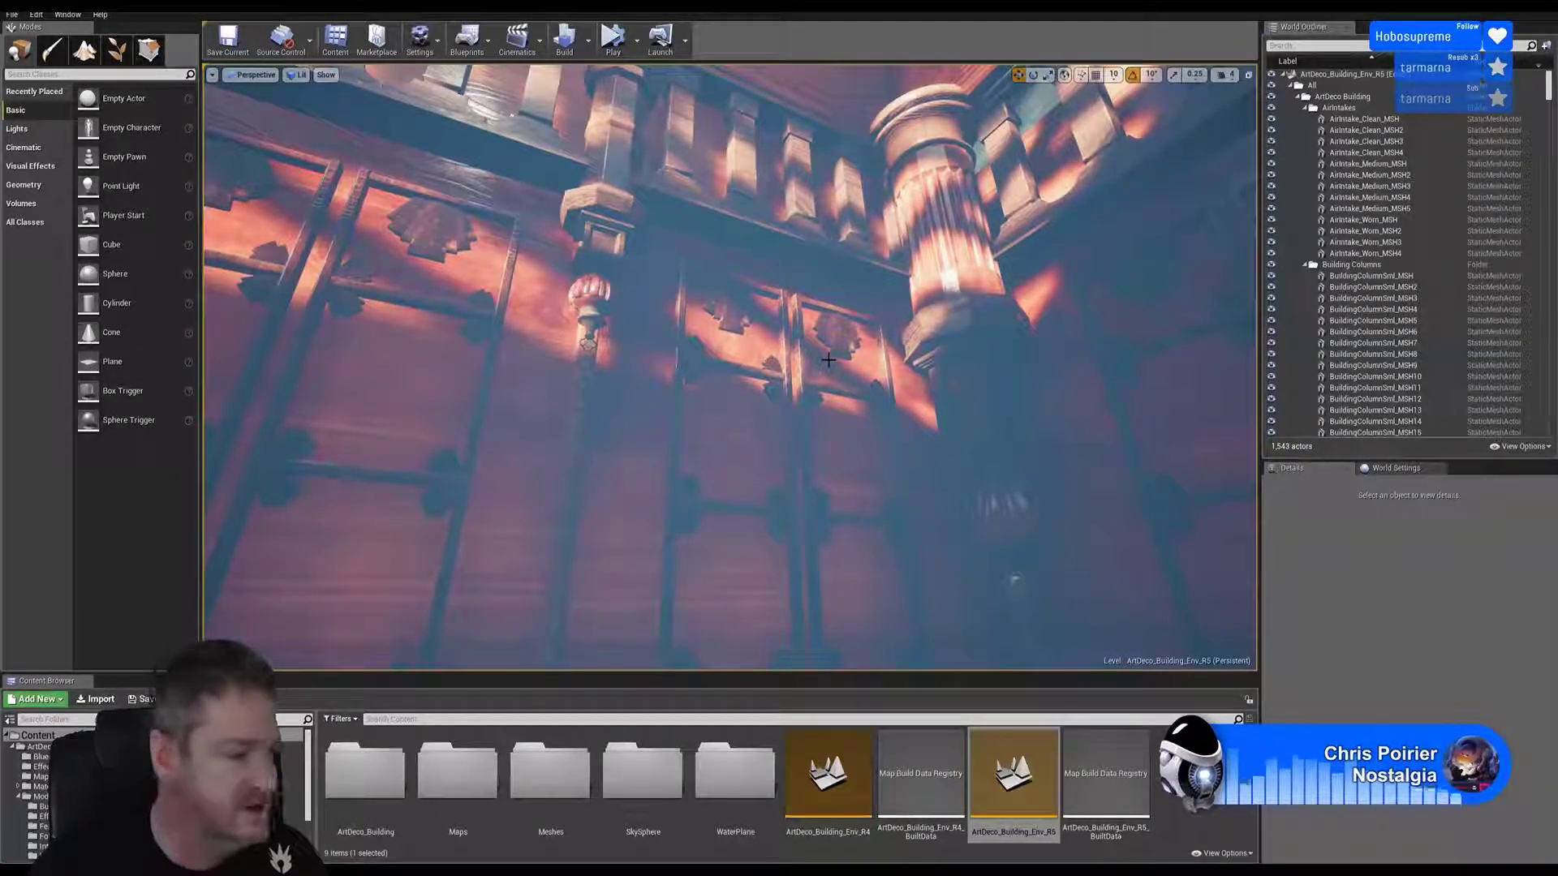
pyautogui.moveTo(675, 426); pyautogui.dragTo(675, 426, button='right')
pyautogui.moveTo(775, 406); pyautogui.dragTo(777, 400, button='right')
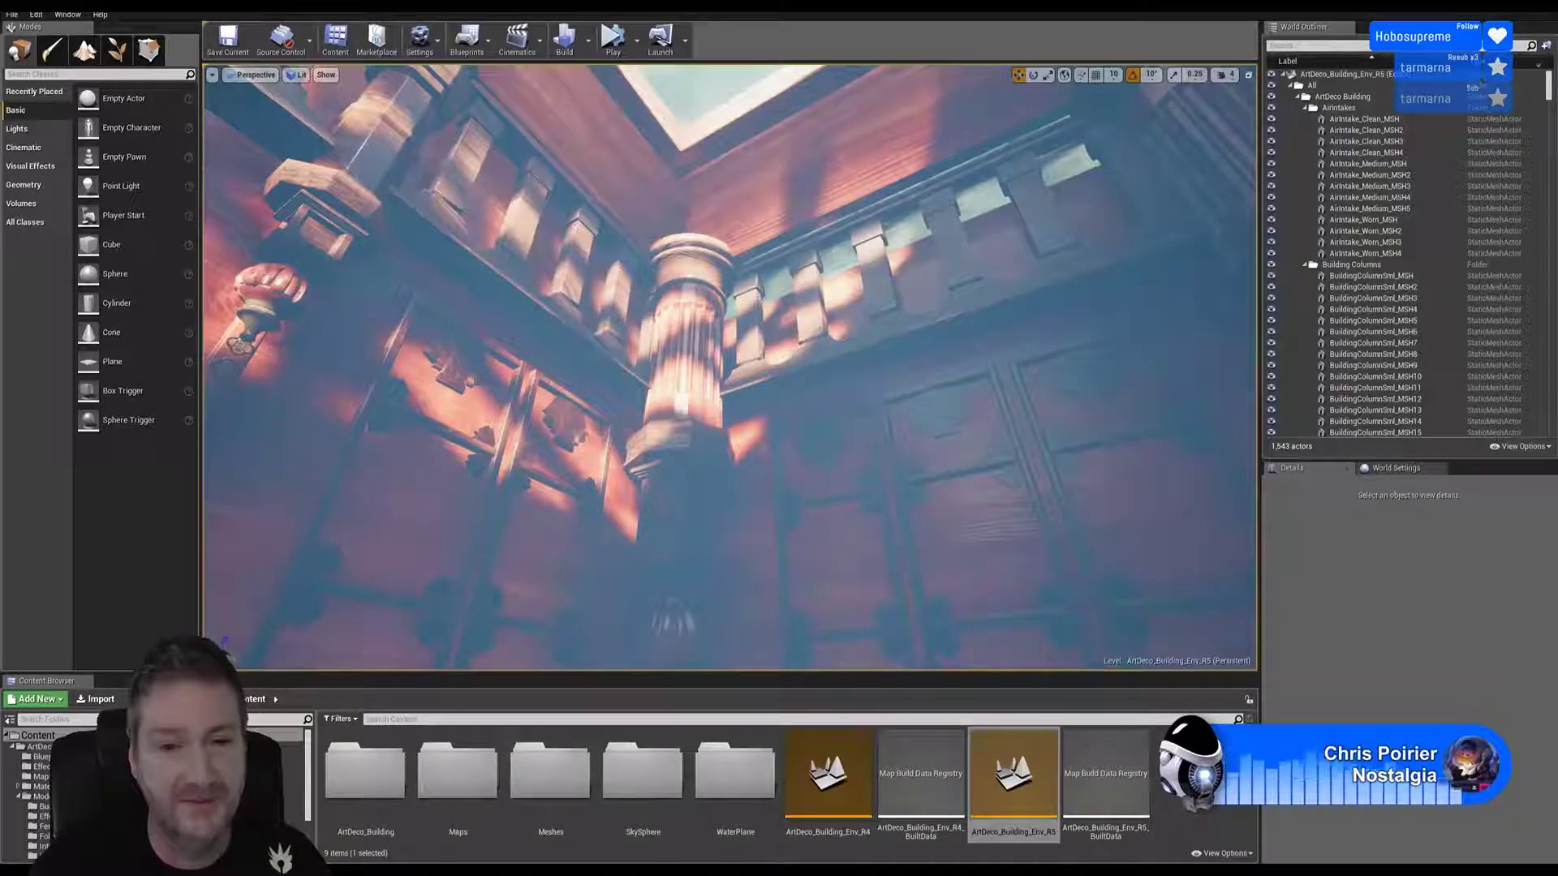
pyautogui.moveTo(854, 376); pyautogui.dragTo(520, 345, button='right')
pyautogui.moveTo(698, 276); pyautogui.dragTo(767, 257, button='right')
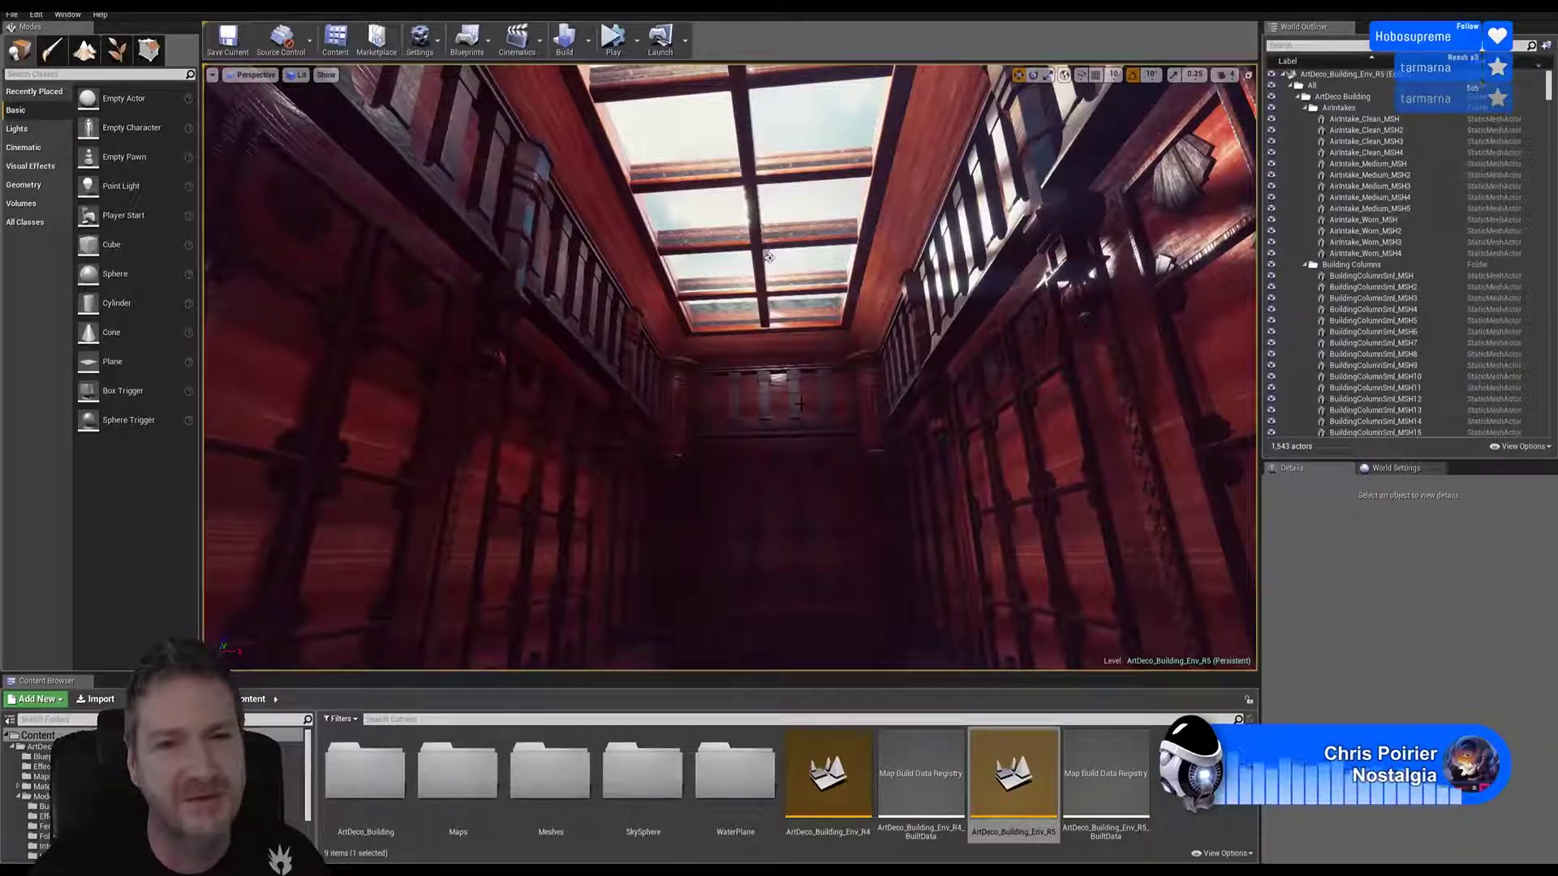
pyautogui.moveTo(767, 257); pyautogui.dragTo(869, 671, button='right')
# Step: Examine the corridor's embossed wall panels, wall lamps and skylight from several low angles near the balustrade post
pyautogui.moveTo(730, 366); pyautogui.dragTo(592, 203, button='right')
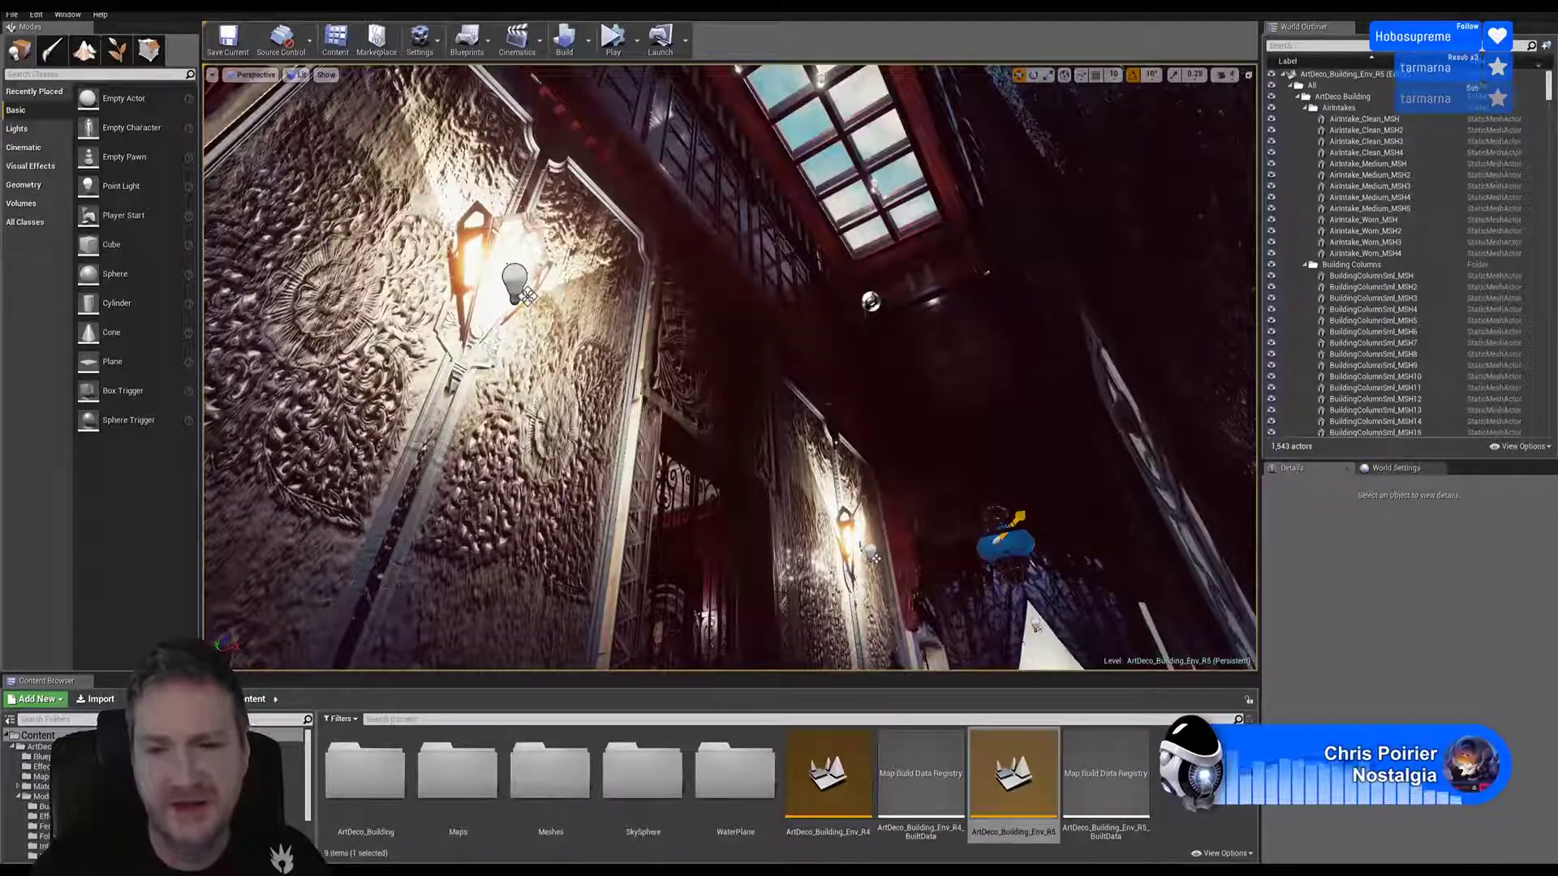
pyautogui.moveTo(592, 202); pyautogui.dragTo(643, 307, button='right')
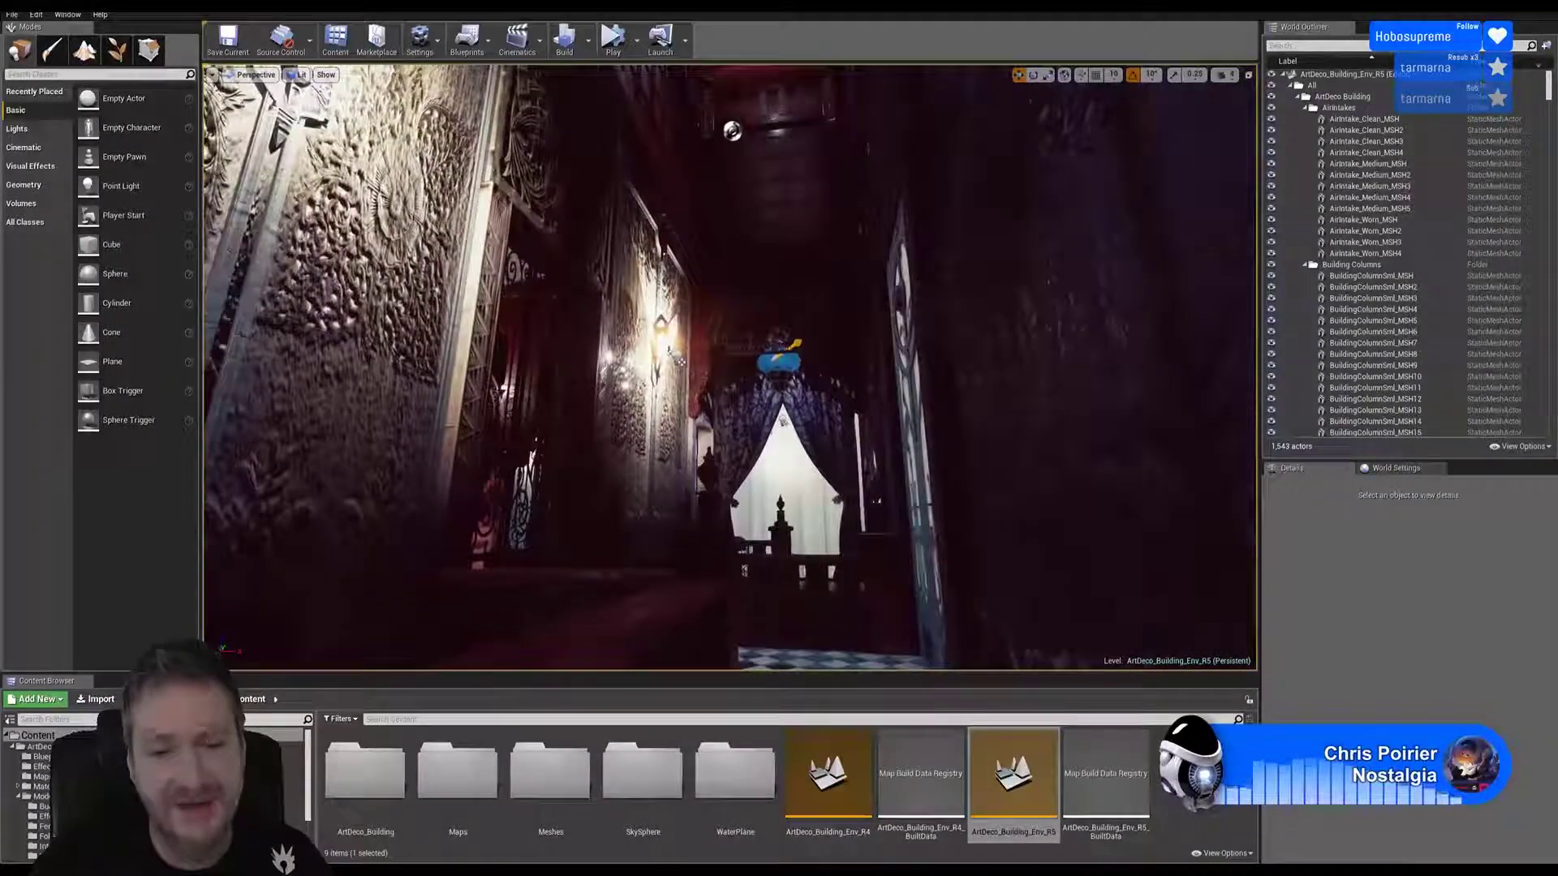
pyautogui.moveTo(894, 614); pyautogui.dragTo(893, 613, button='right')
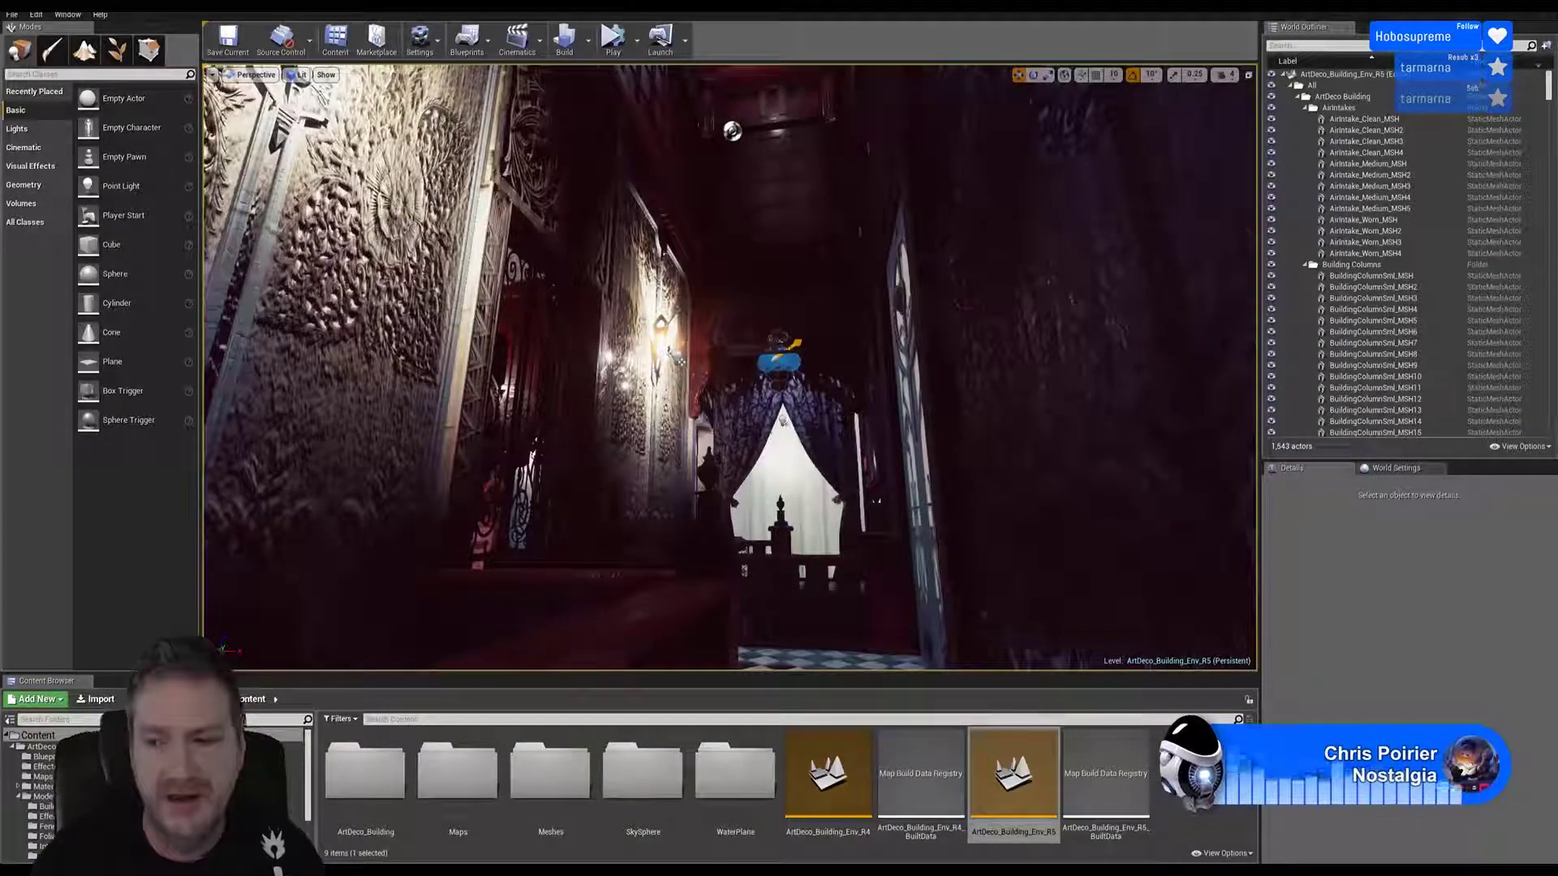
pyautogui.moveTo(730, 366); pyautogui.dragTo(740, 281, button='right')
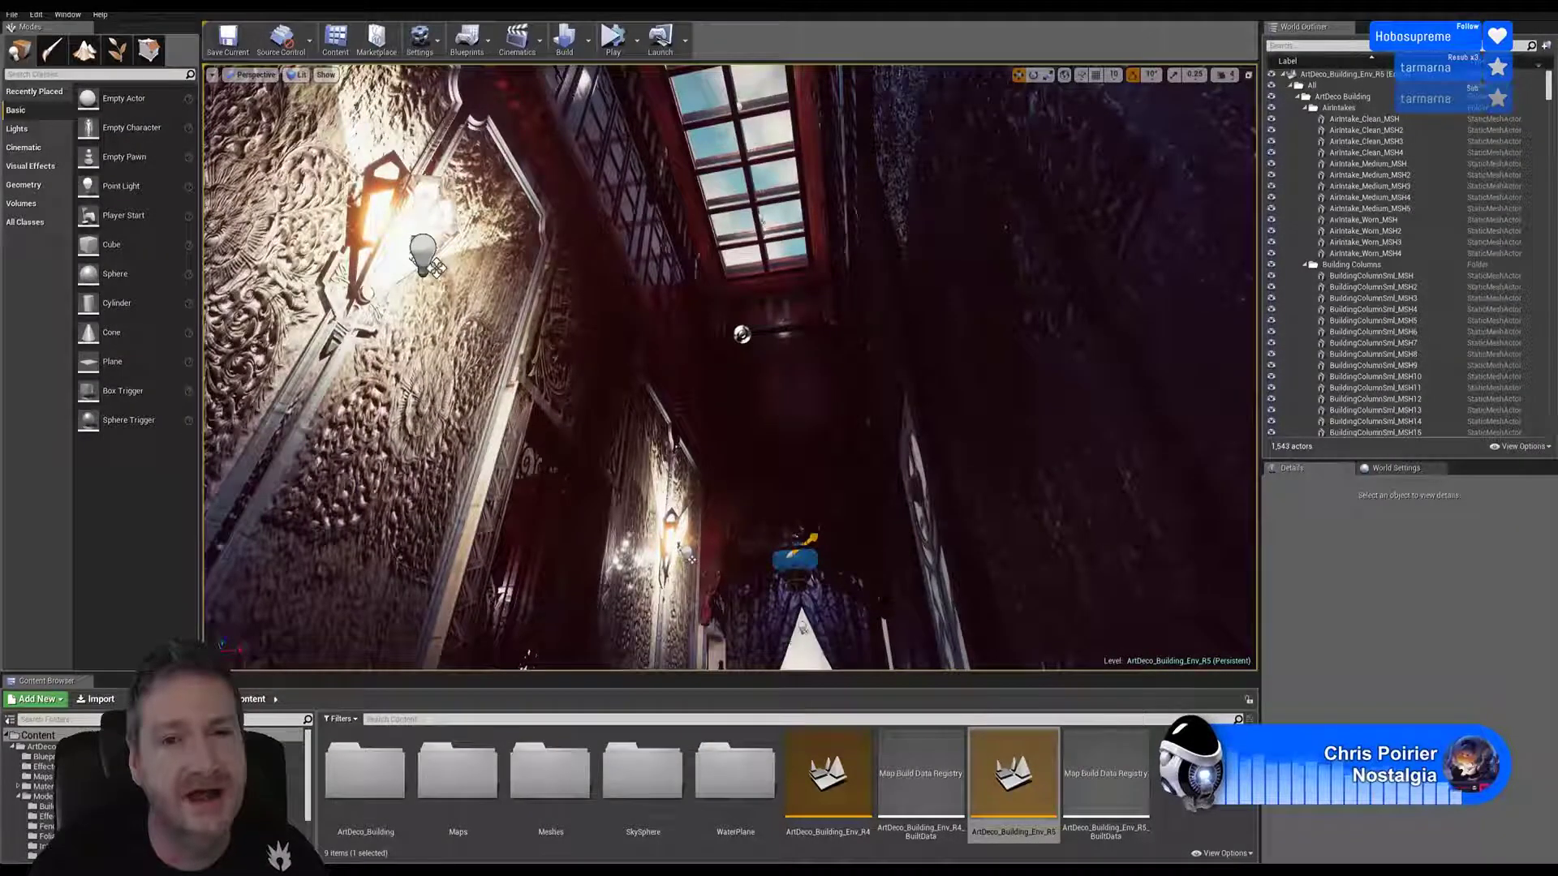
pyautogui.moveTo(740, 281); pyautogui.dragTo(675, 266, button='right')
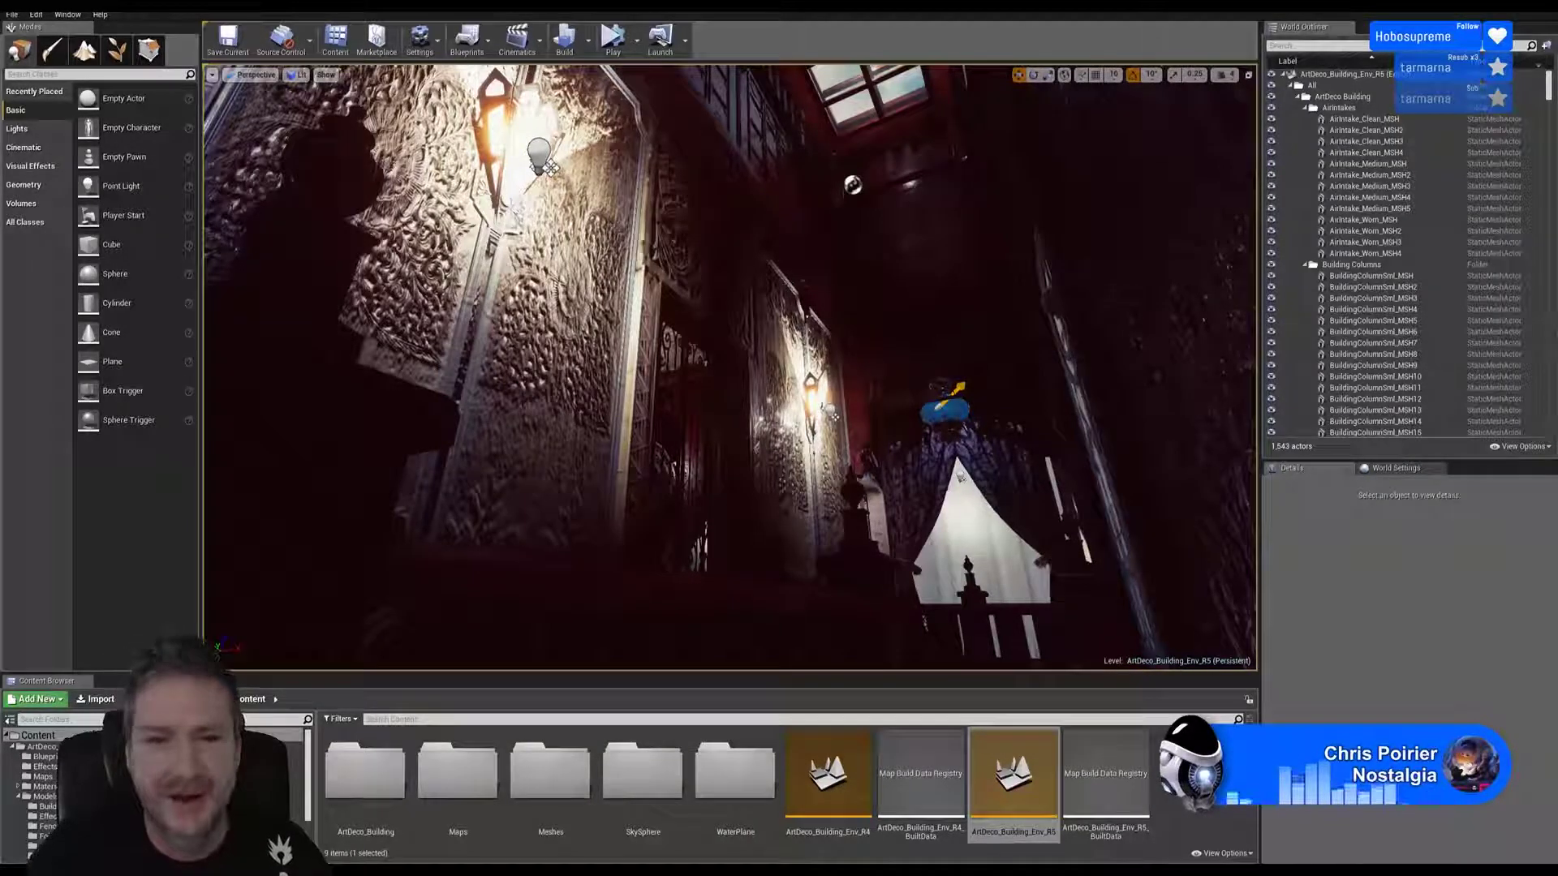
pyautogui.moveTo(730, 368)
pyautogui.mouseDown(button='right')
pyautogui.moveTo(608, 281)
pyautogui.moveTo(626, 226)
pyautogui.moveTo(731, 308)
pyautogui.moveTo(734, 369)
pyautogui.mouseUp(button='right')
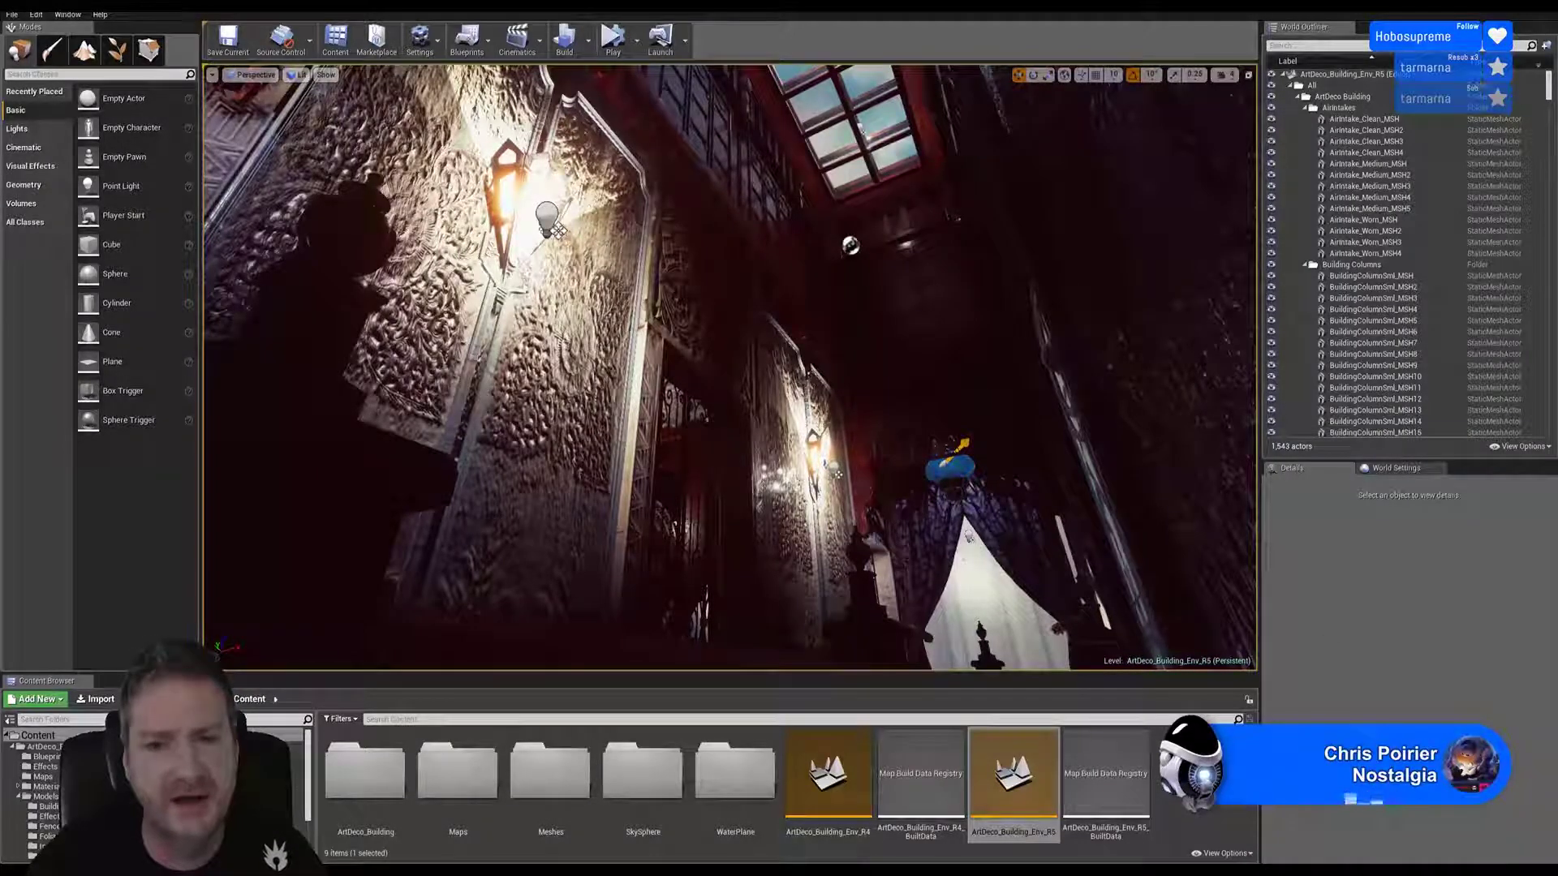
pyautogui.moveTo(731, 365); pyautogui.dragTo(767, 284, button='right')
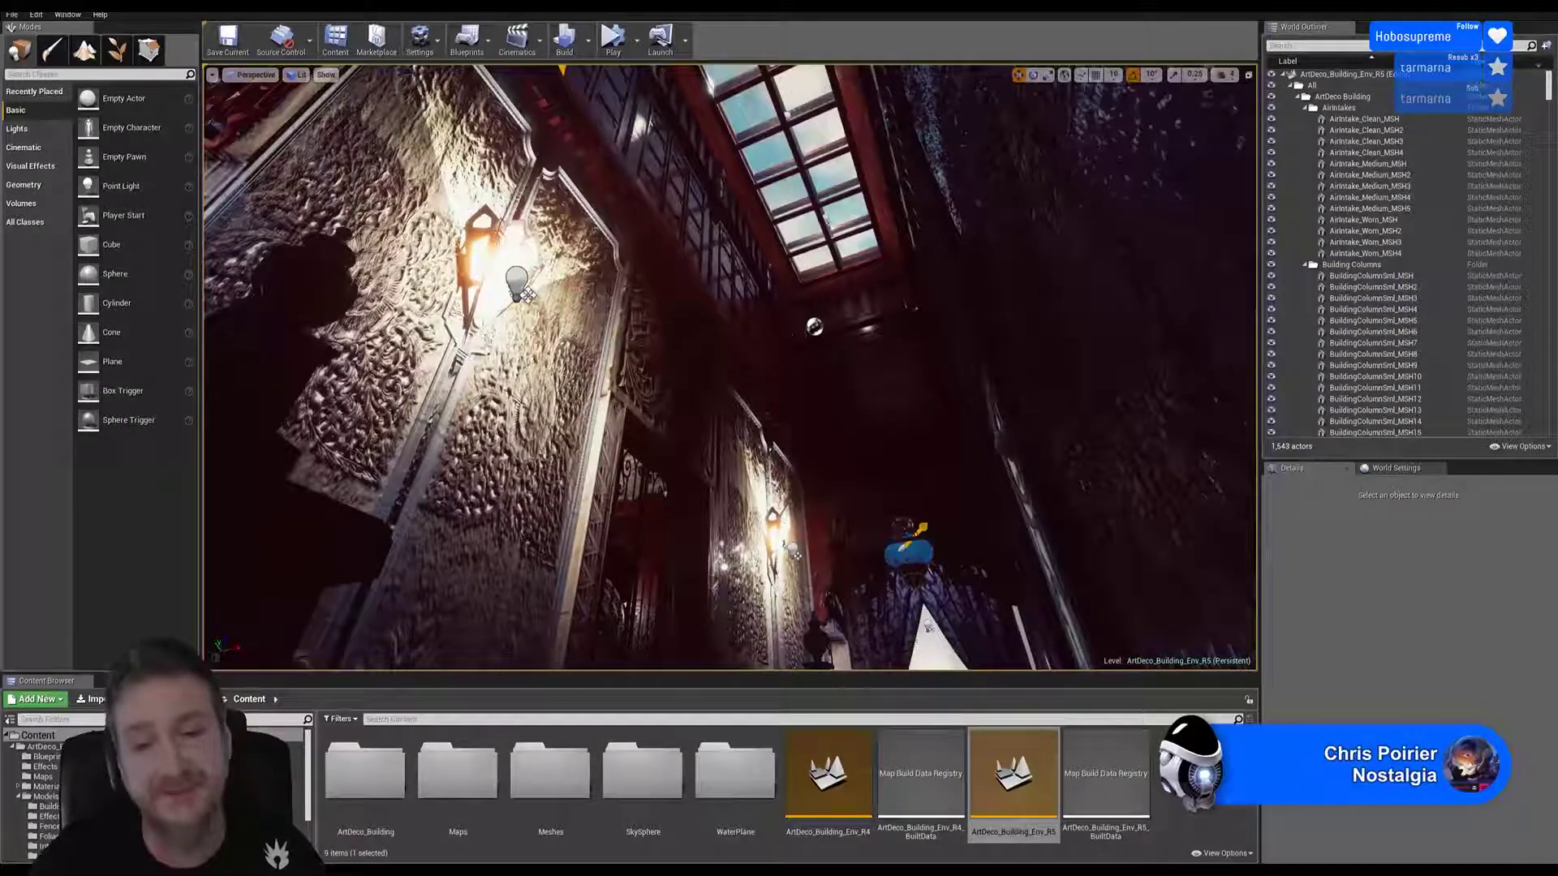
pyautogui.moveTo(730, 365); pyautogui.dragTo(679, 479, button='right')
pyautogui.press('s')
pyautogui.press('s')
pyautogui.press('w')
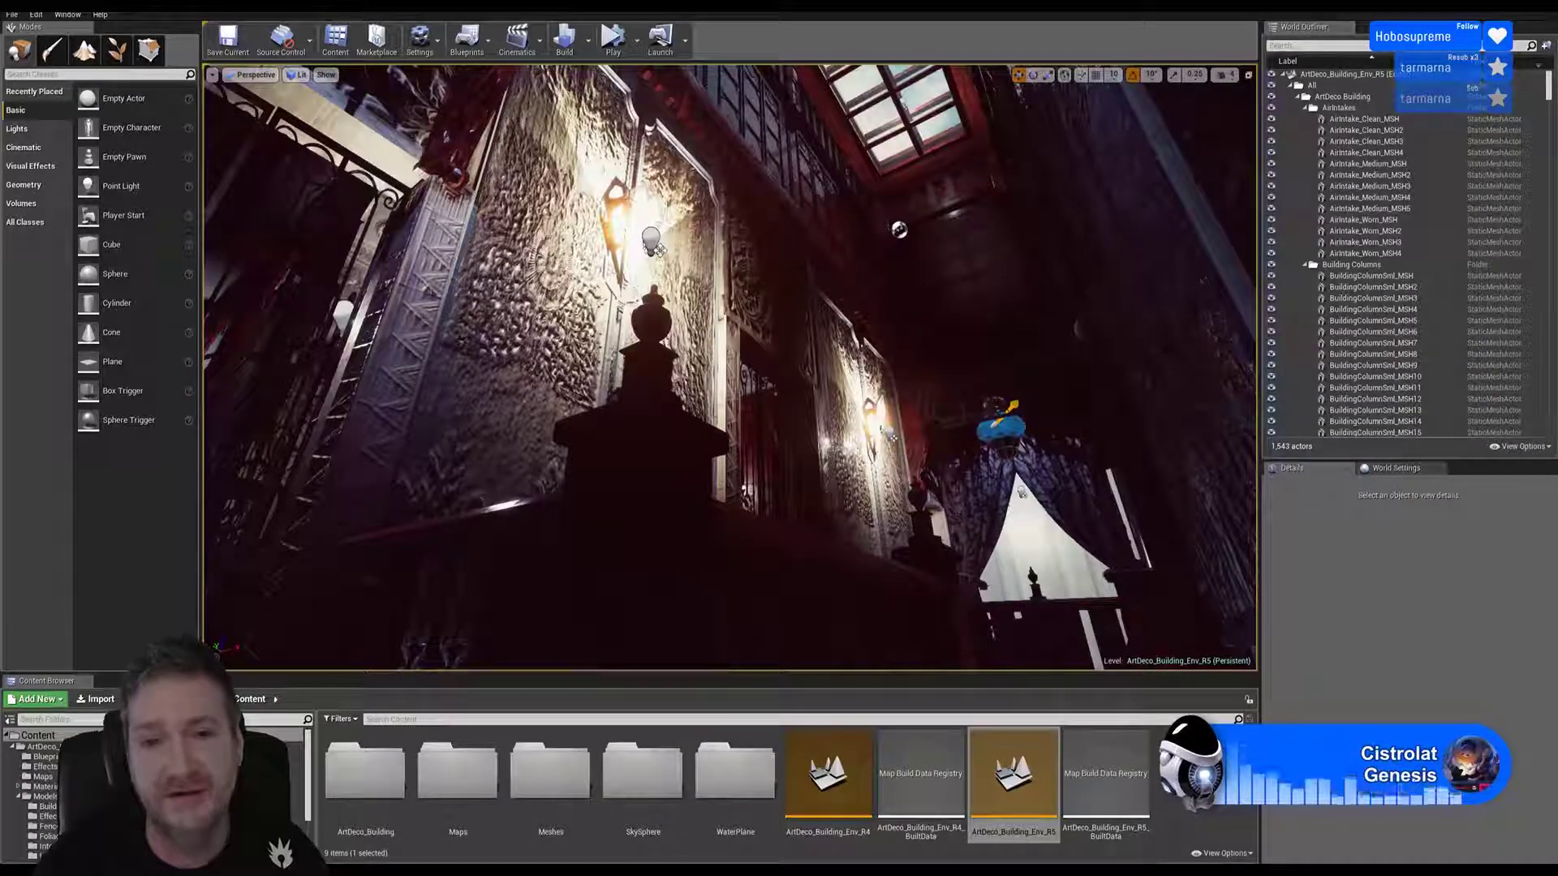
pyautogui.moveTo(731, 365); pyautogui.dragTo(815, 316, button='right')
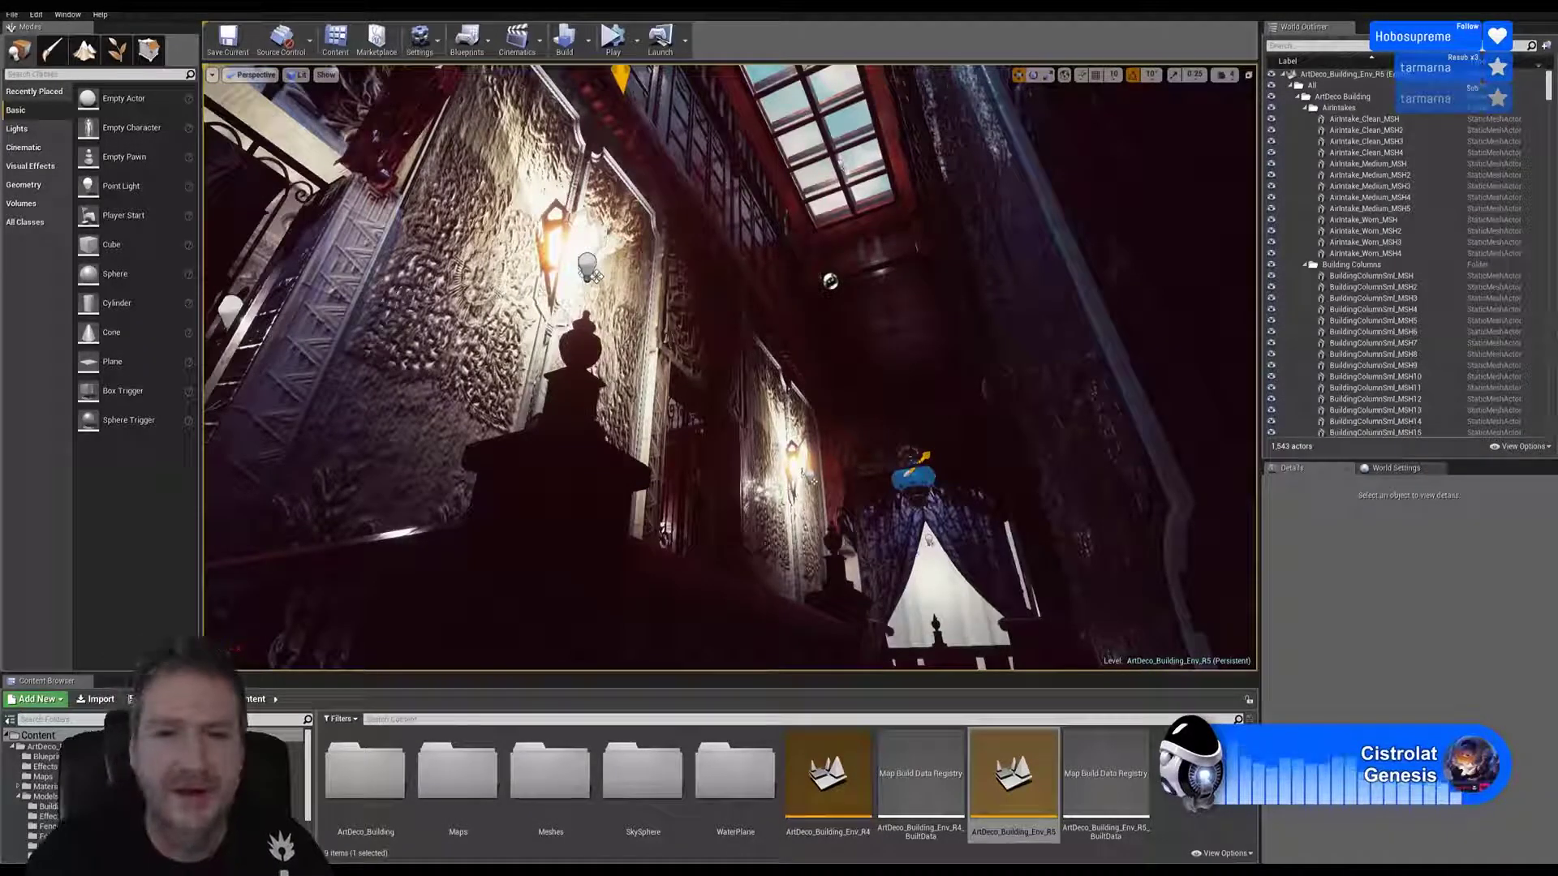
pyautogui.moveTo(730, 367); pyautogui.dragTo(684, 332, button='right')
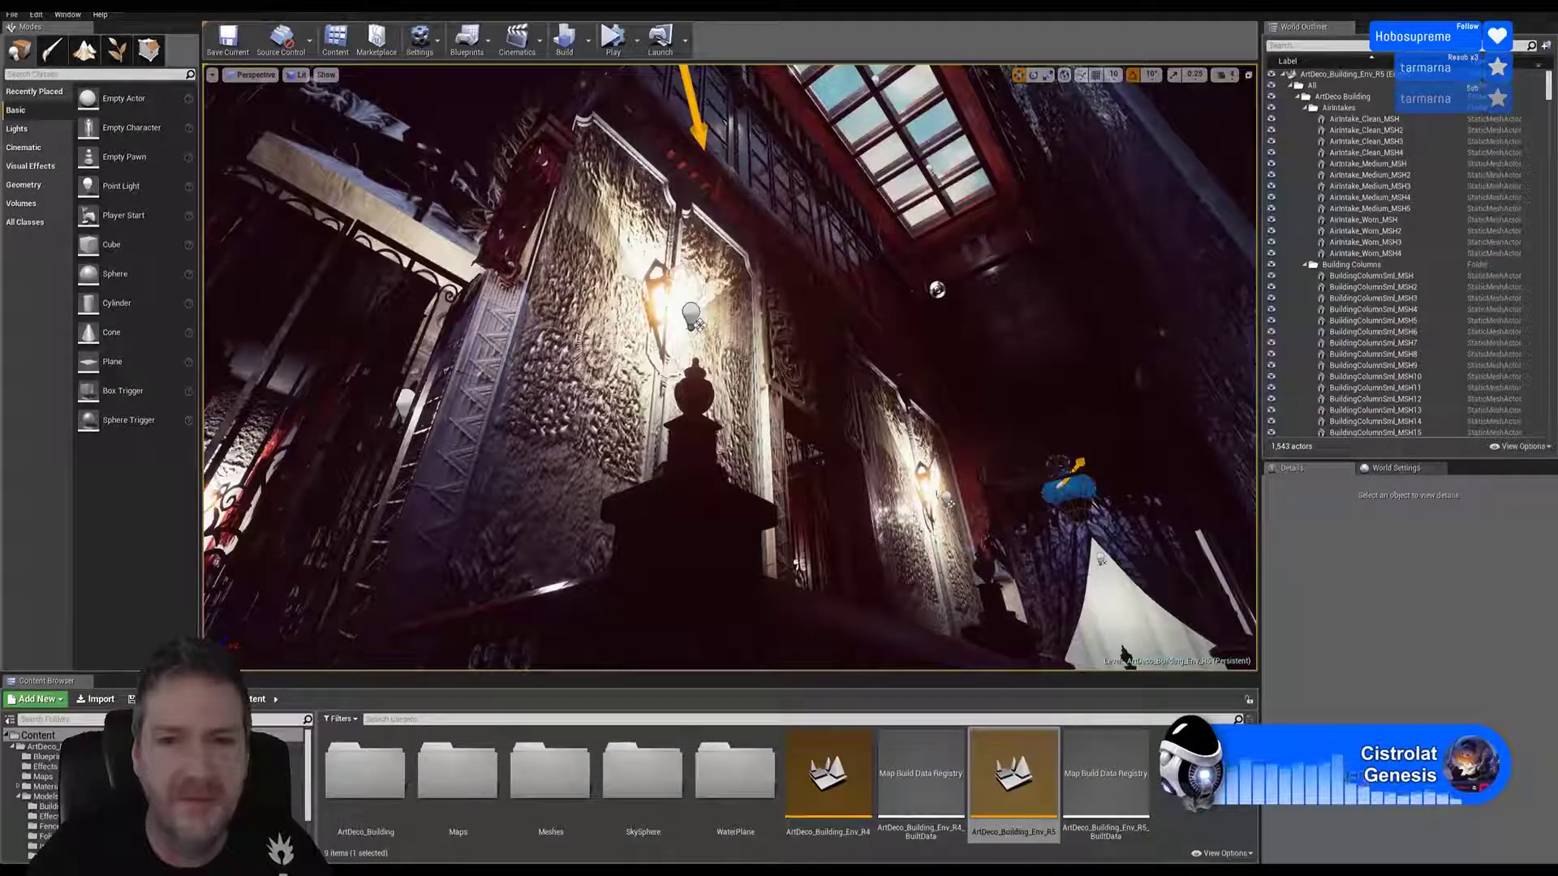
pyautogui.moveTo(684, 332); pyautogui.dragTo(706, 310, button='right')
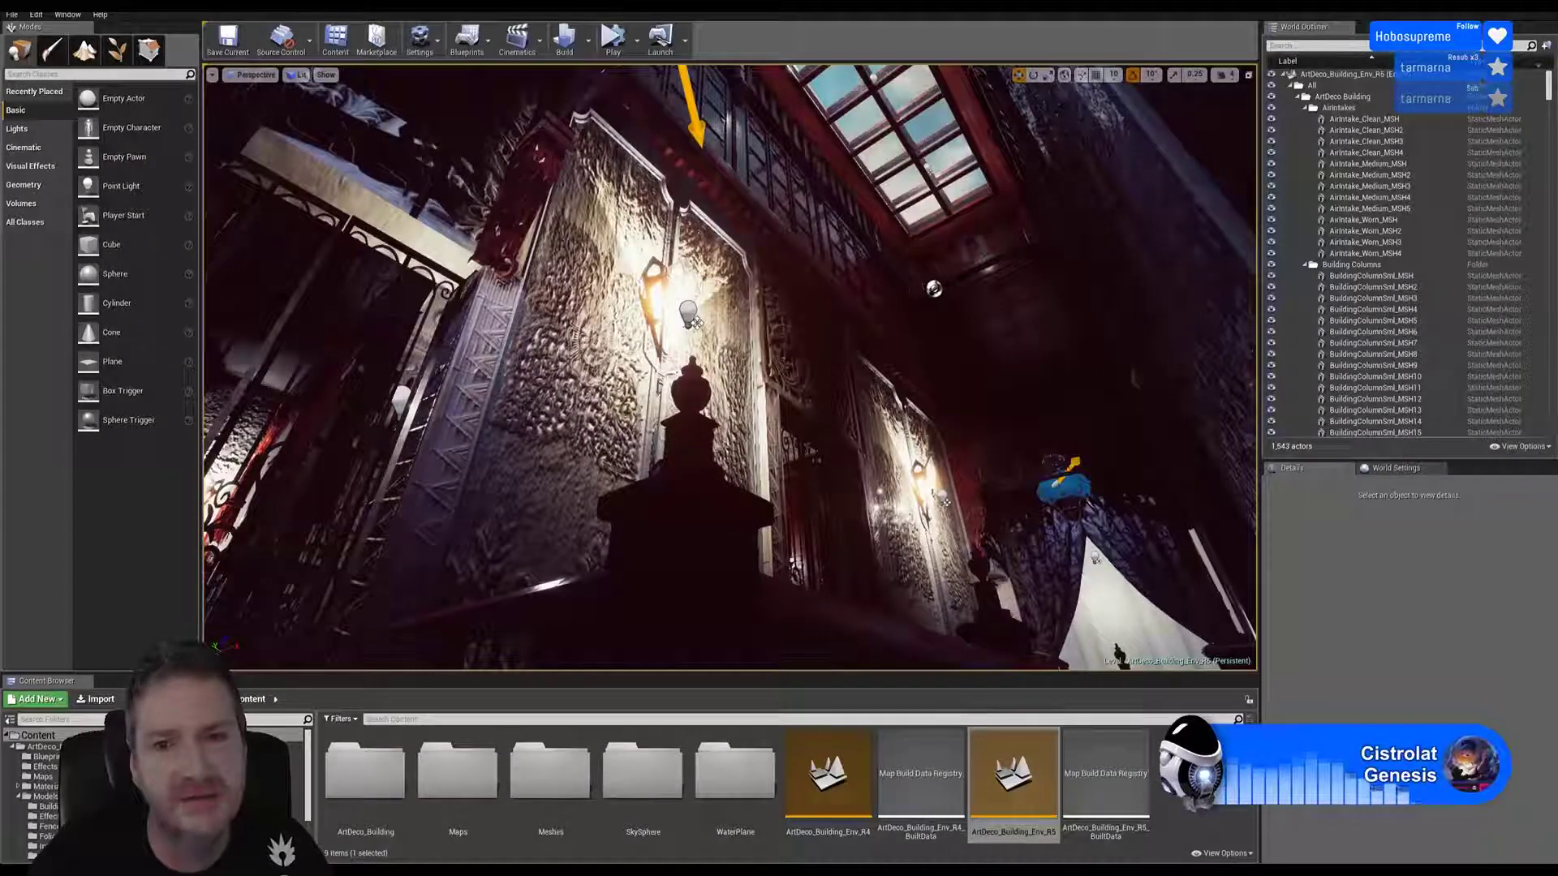
pyautogui.moveTo(705, 309); pyautogui.dragTo(718, 341, button='right')
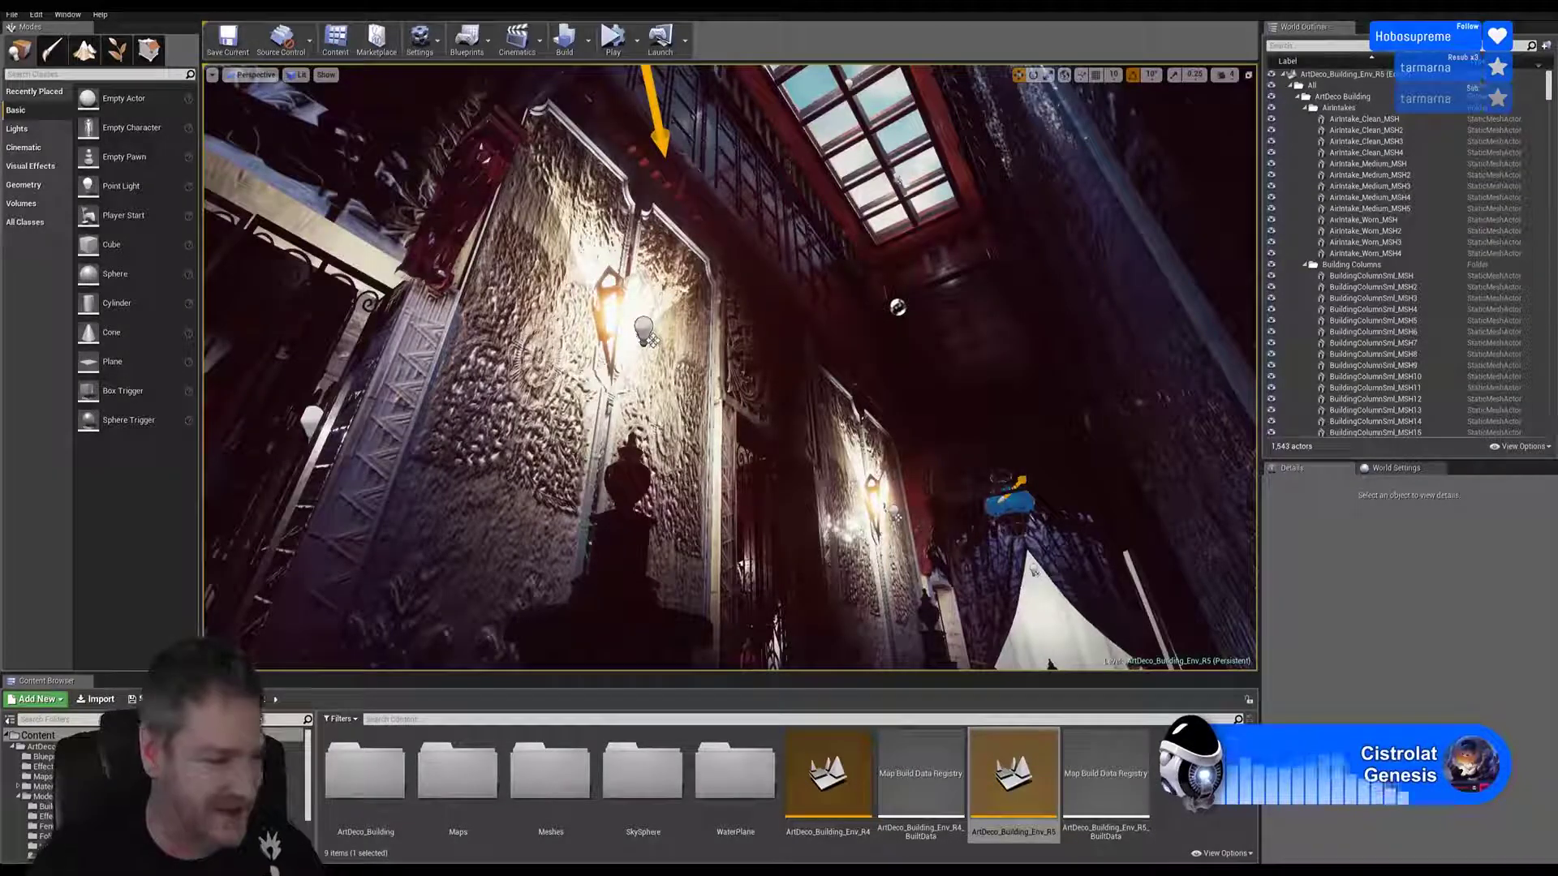
# Step: Inspect the checkered-floor corridor and the stairwell below it, including the stair rails and lower floor
pyautogui.moveTo(730, 366); pyautogui.dragTo(933, 584, button='right')
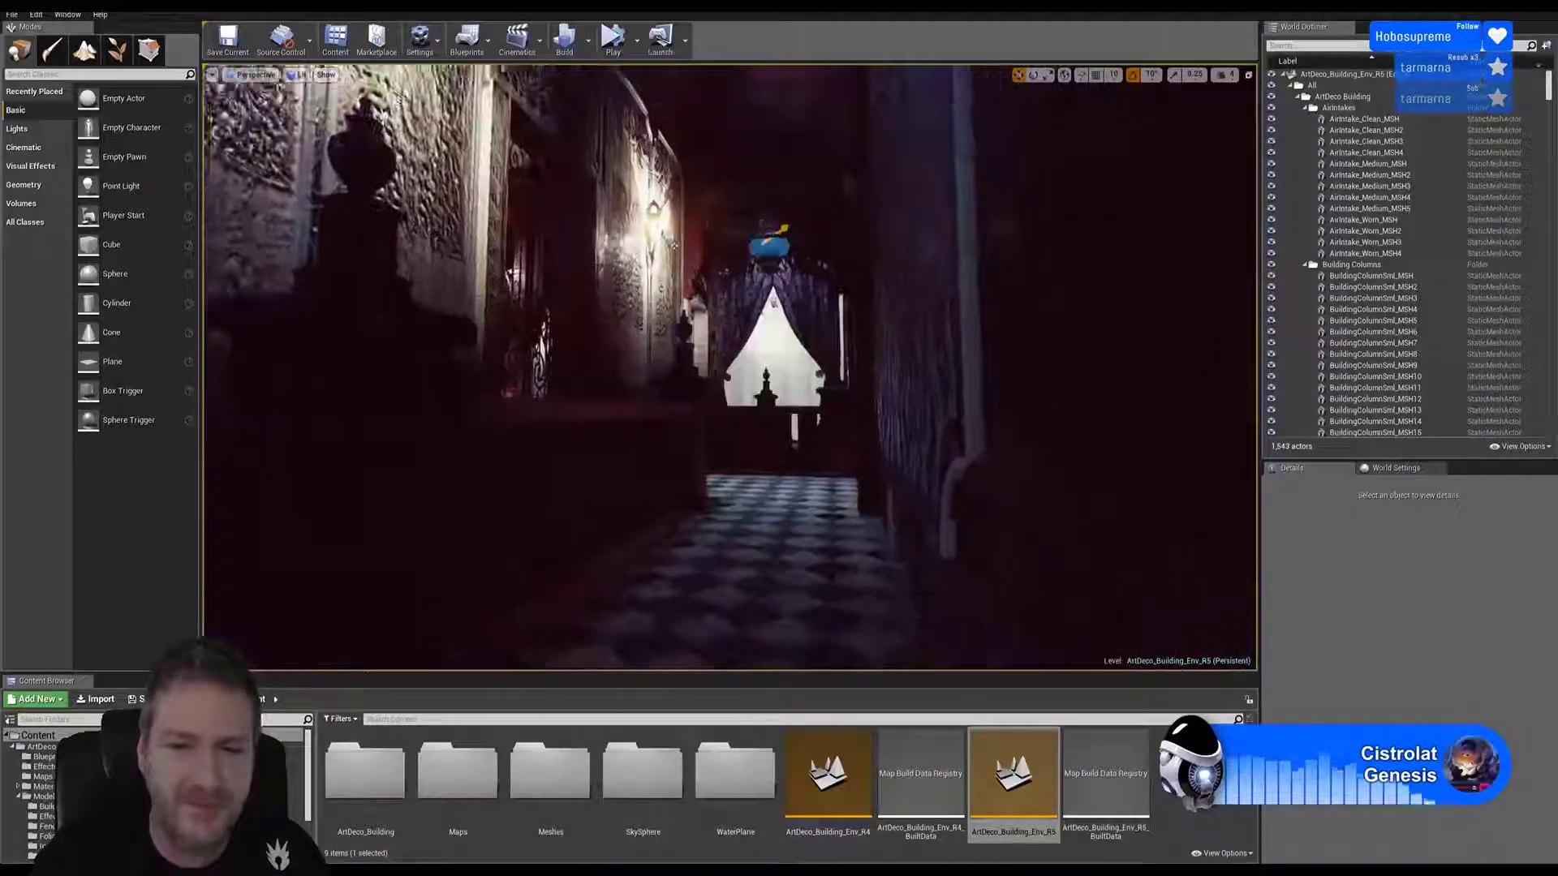
pyautogui.press('s')
pyautogui.press('w')
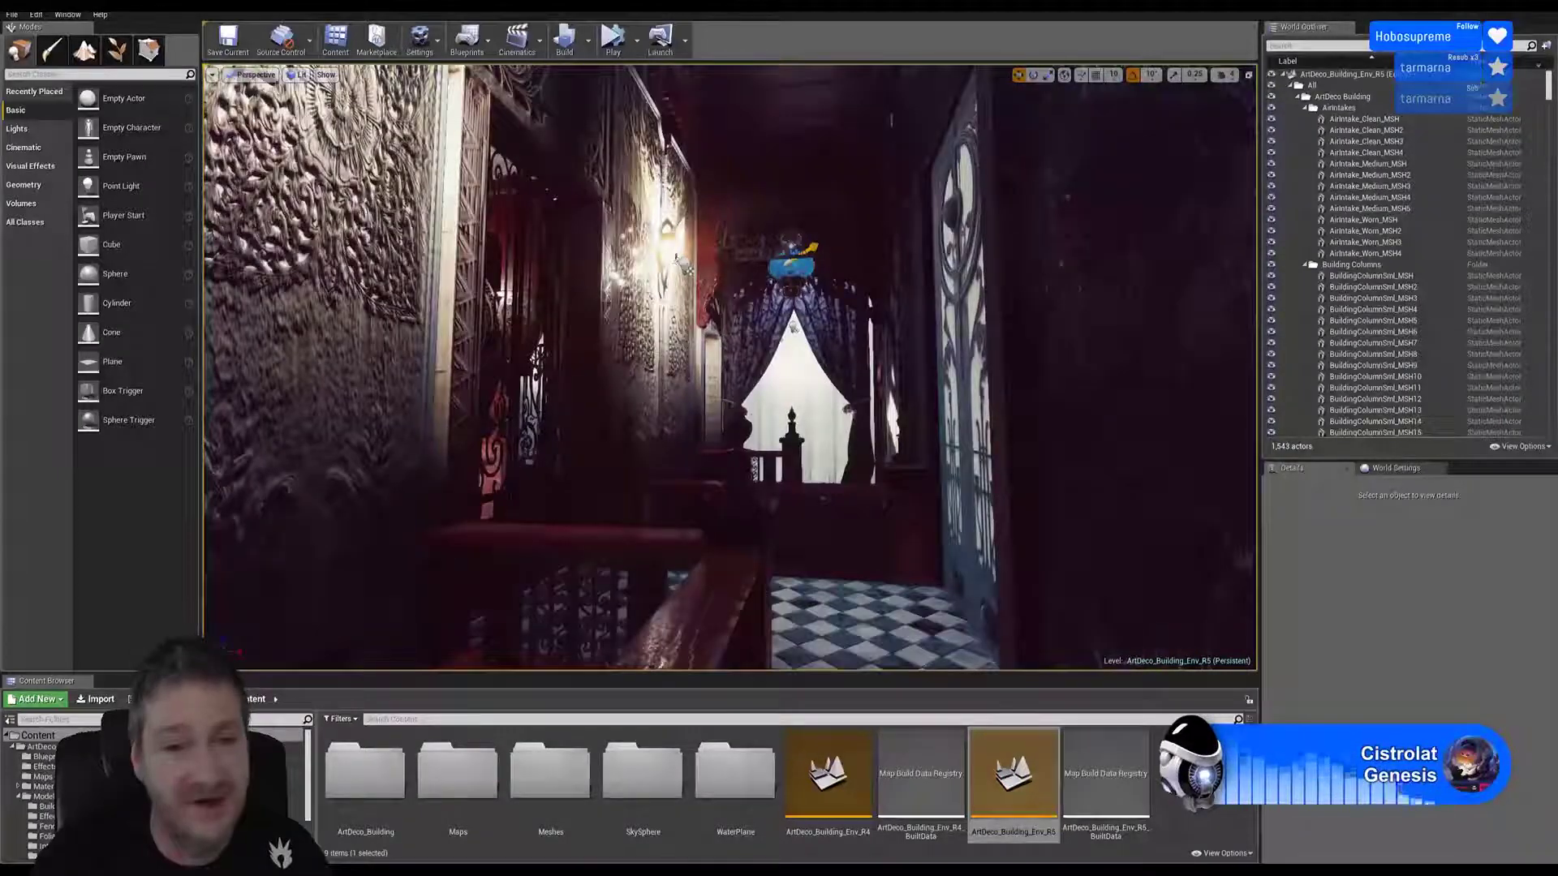
pyautogui.moveTo(730, 365); pyautogui.dragTo(832, 459, button='right')
pyautogui.press('w')
pyautogui.moveTo(667, 224); pyautogui.dragTo(654, 232, button='right')
pyautogui.press('w')
pyautogui.moveTo(731, 365); pyautogui.dragTo(904, 373, button='right')
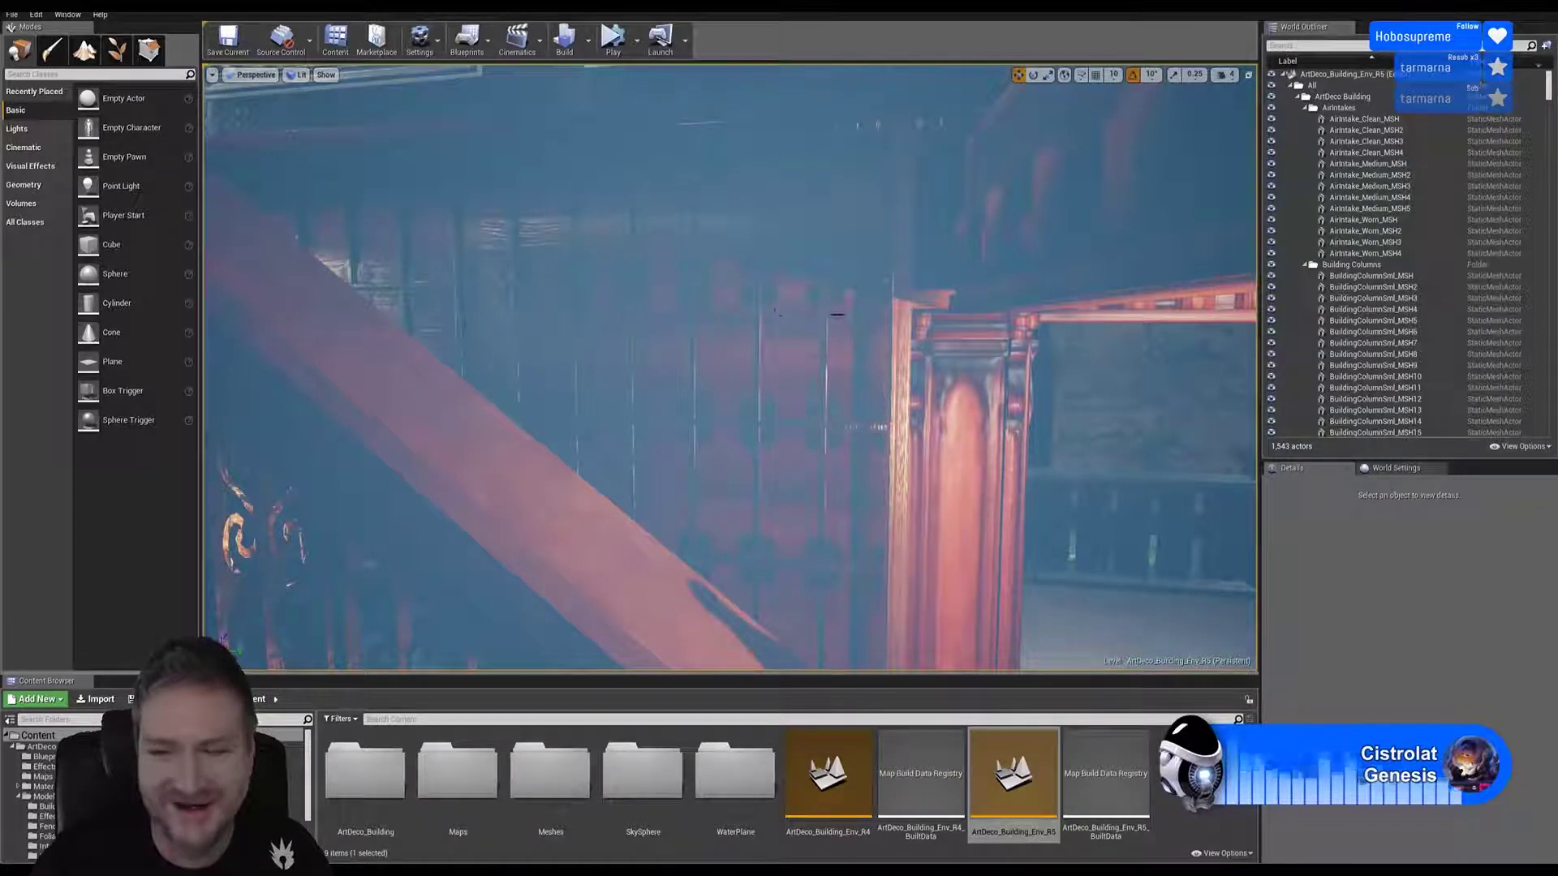
pyautogui.moveTo(730, 365); pyautogui.dragTo(649, 439, button='right')
pyautogui.press('w')
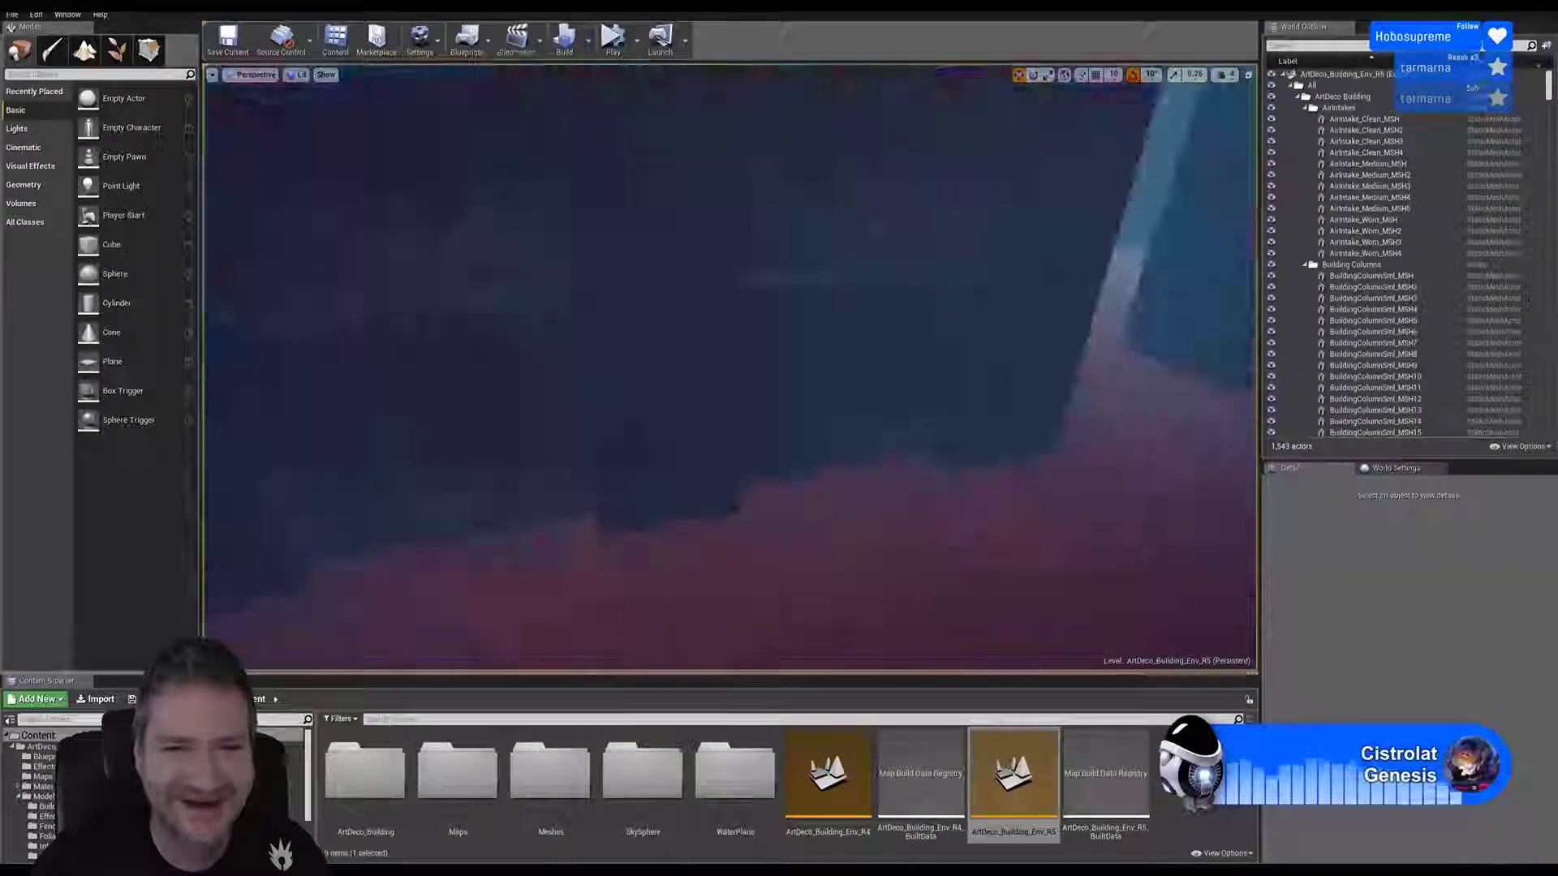
pyautogui.moveTo(825, 308); pyautogui.dragTo(772, 343, button='right')
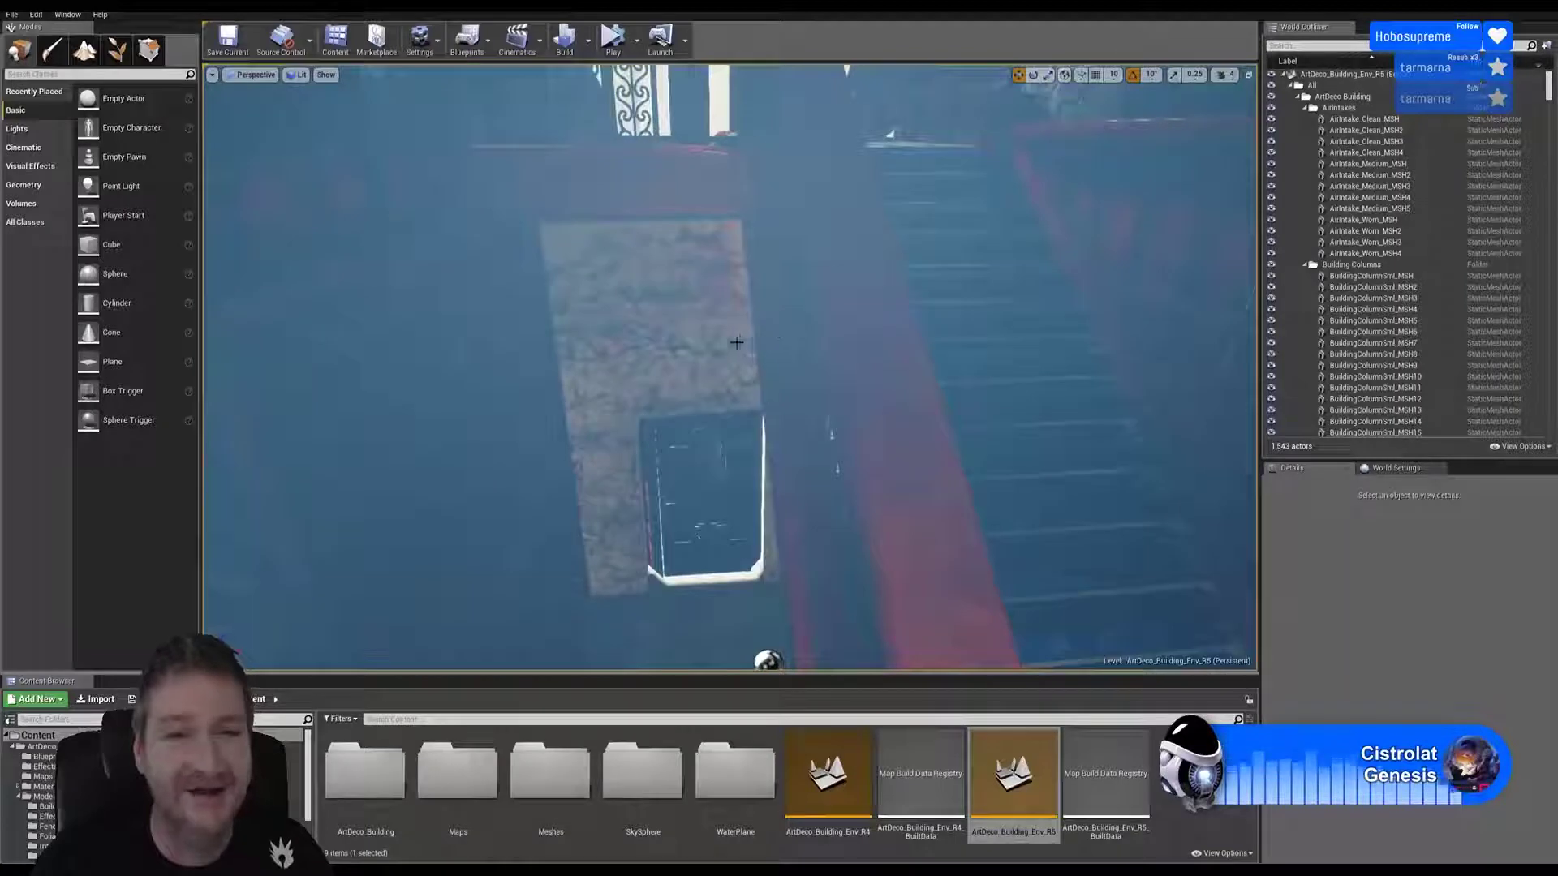
pyautogui.moveTo(798, 280)
pyautogui.mouseDown(button='right')
pyautogui.moveTo(740, 253)
pyautogui.moveTo(821, 295)
pyautogui.mouseUp(button='right')
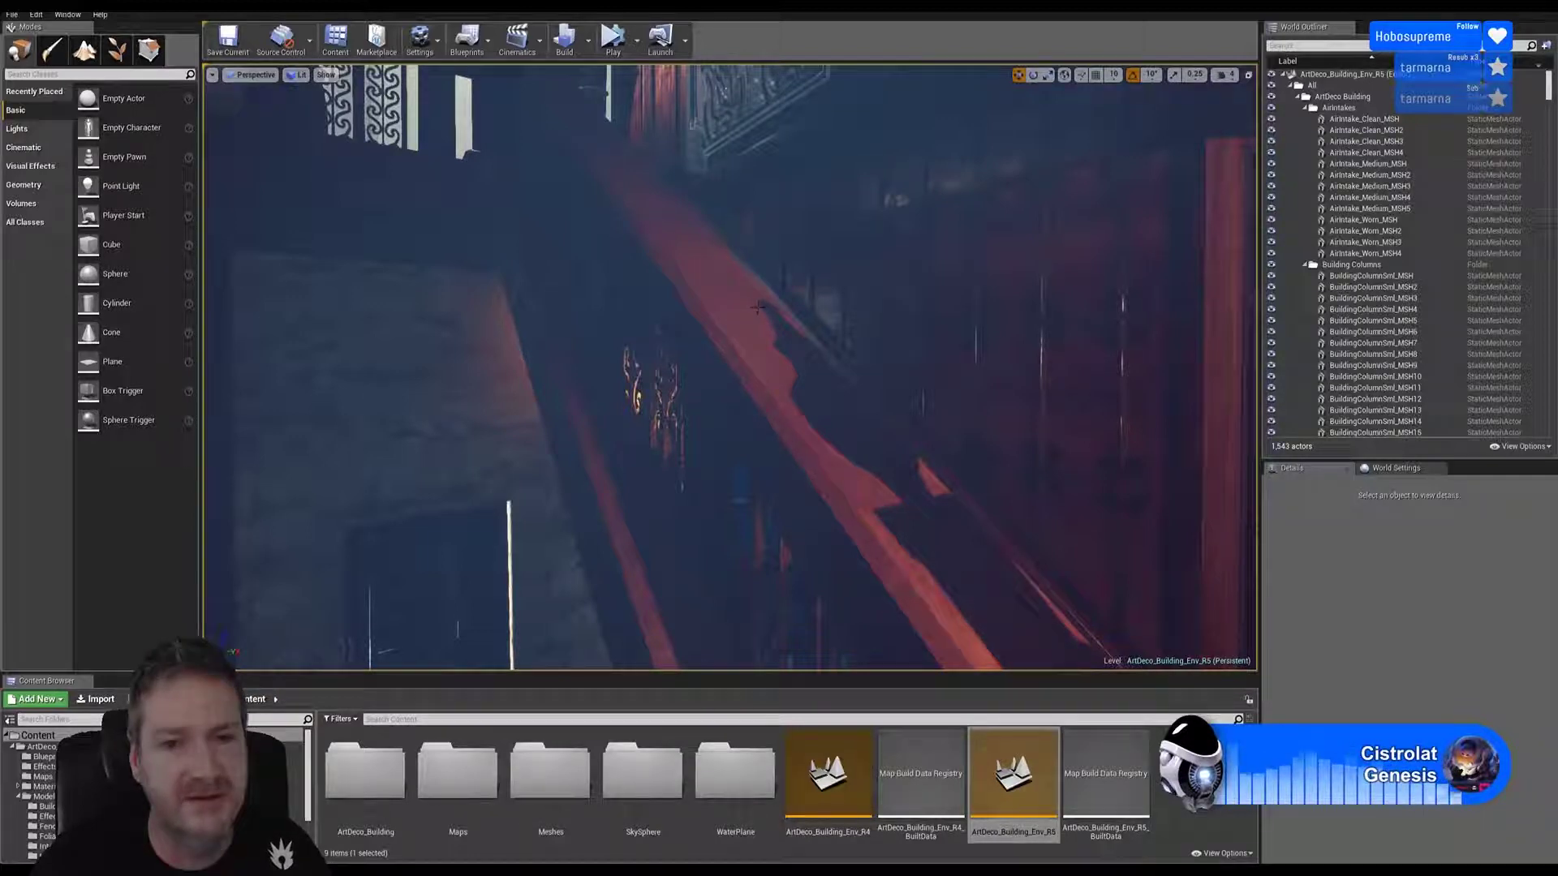
pyautogui.moveTo(757, 307); pyautogui.dragTo(812, 332, button='right')
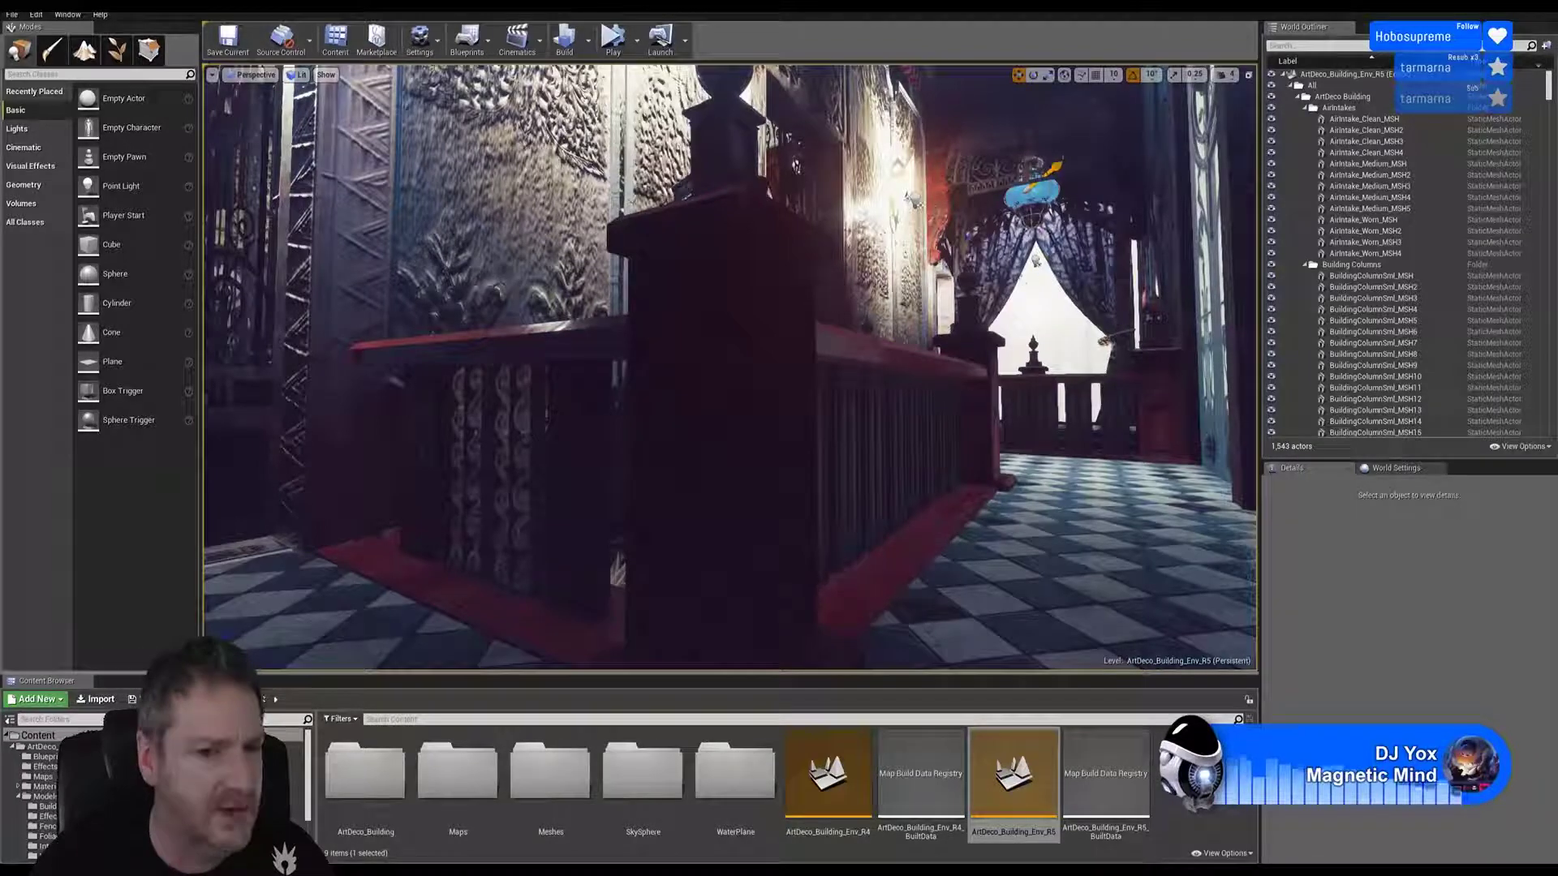
# Step: Inspect the balustrade's corner post, its urn finial and the lamp-lit wall panels behind it
pyautogui.moveTo(845, 352); pyautogui.dragTo(820, 392, button='right')
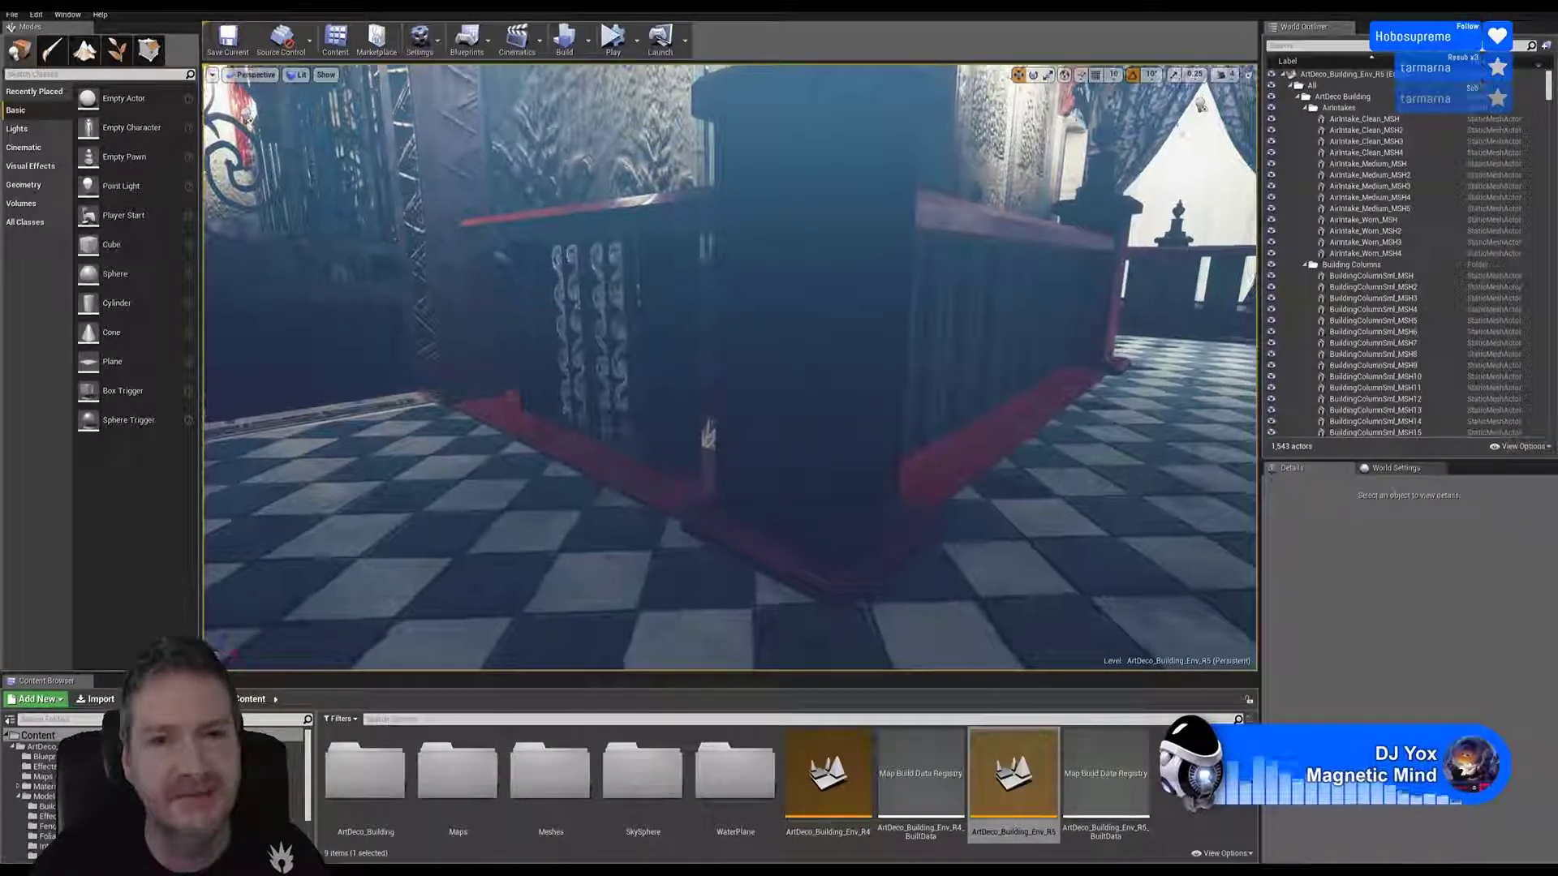
pyautogui.moveTo(544, 285); pyautogui.dragTo(658, 290, button='right')
pyautogui.moveTo(617, 430); pyautogui.dragTo(527, 427, button='right')
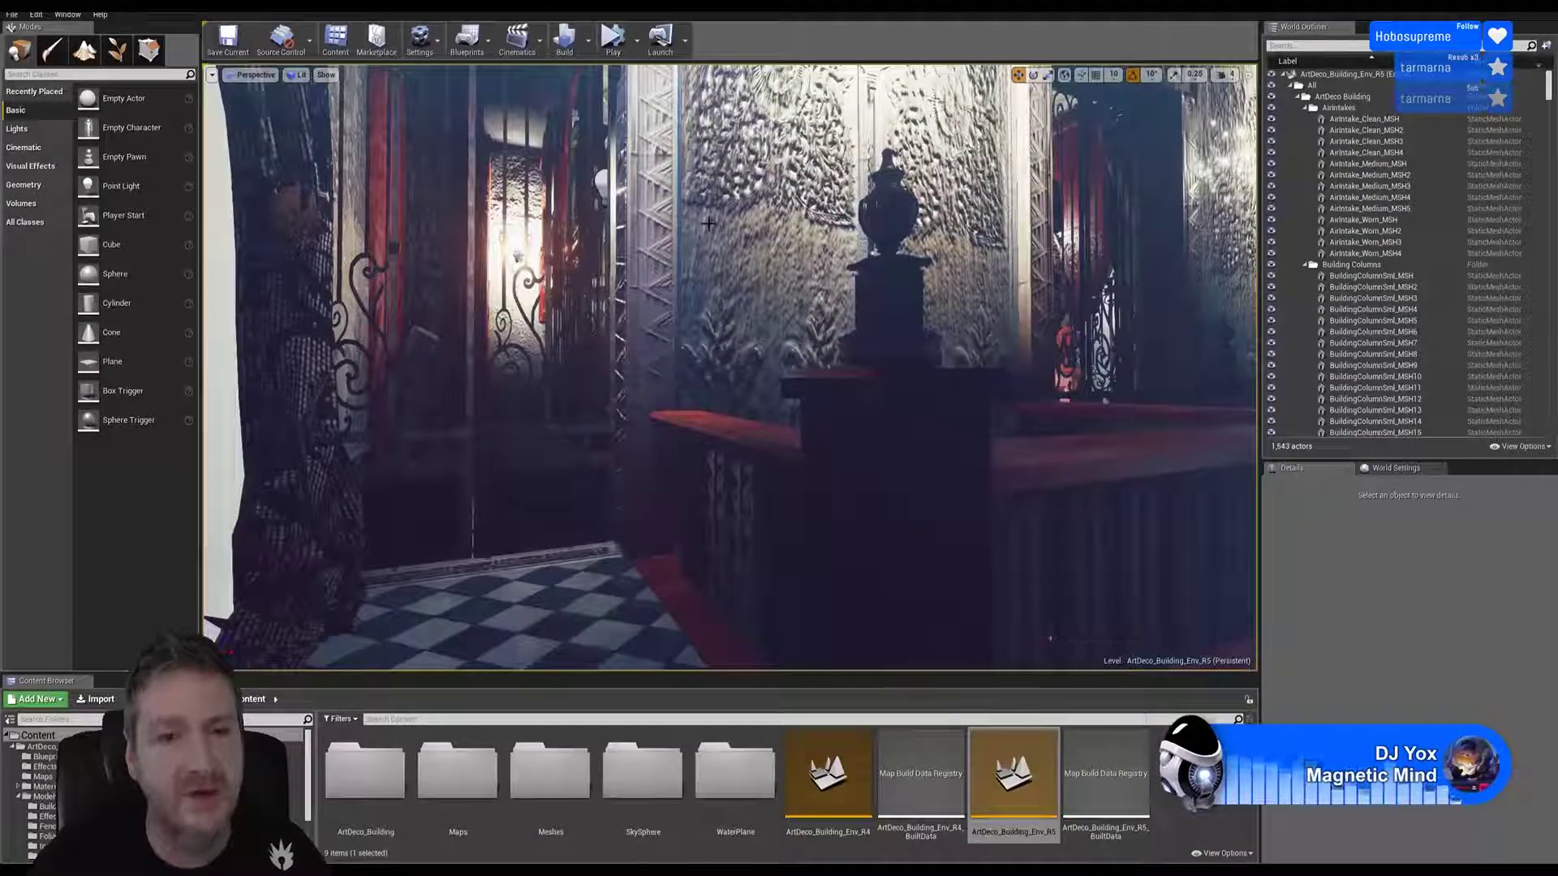
pyautogui.moveTo(710, 222); pyautogui.dragTo(591, 159, button='right')
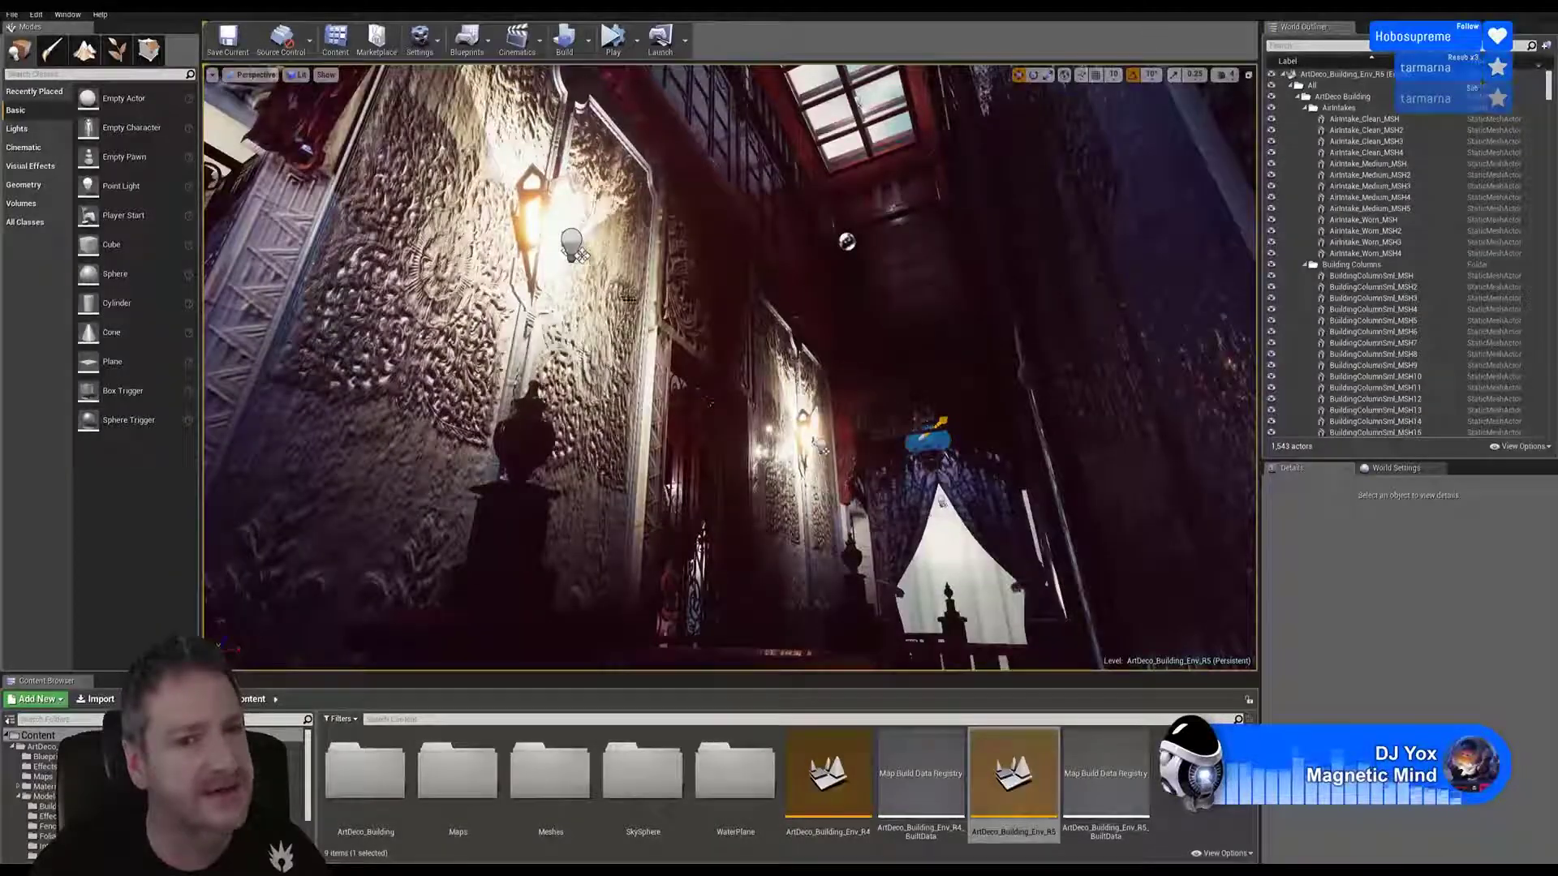
pyautogui.moveTo(656, 301)
pyautogui.mouseDown(button='right')
pyautogui.moveTo(610, 242)
pyautogui.moveTo(641, 255)
pyautogui.moveTo(636, 296)
pyautogui.mouseUp(button='right')
pyautogui.moveTo(588, 156); pyautogui.dragTo(590, 160, button='right')
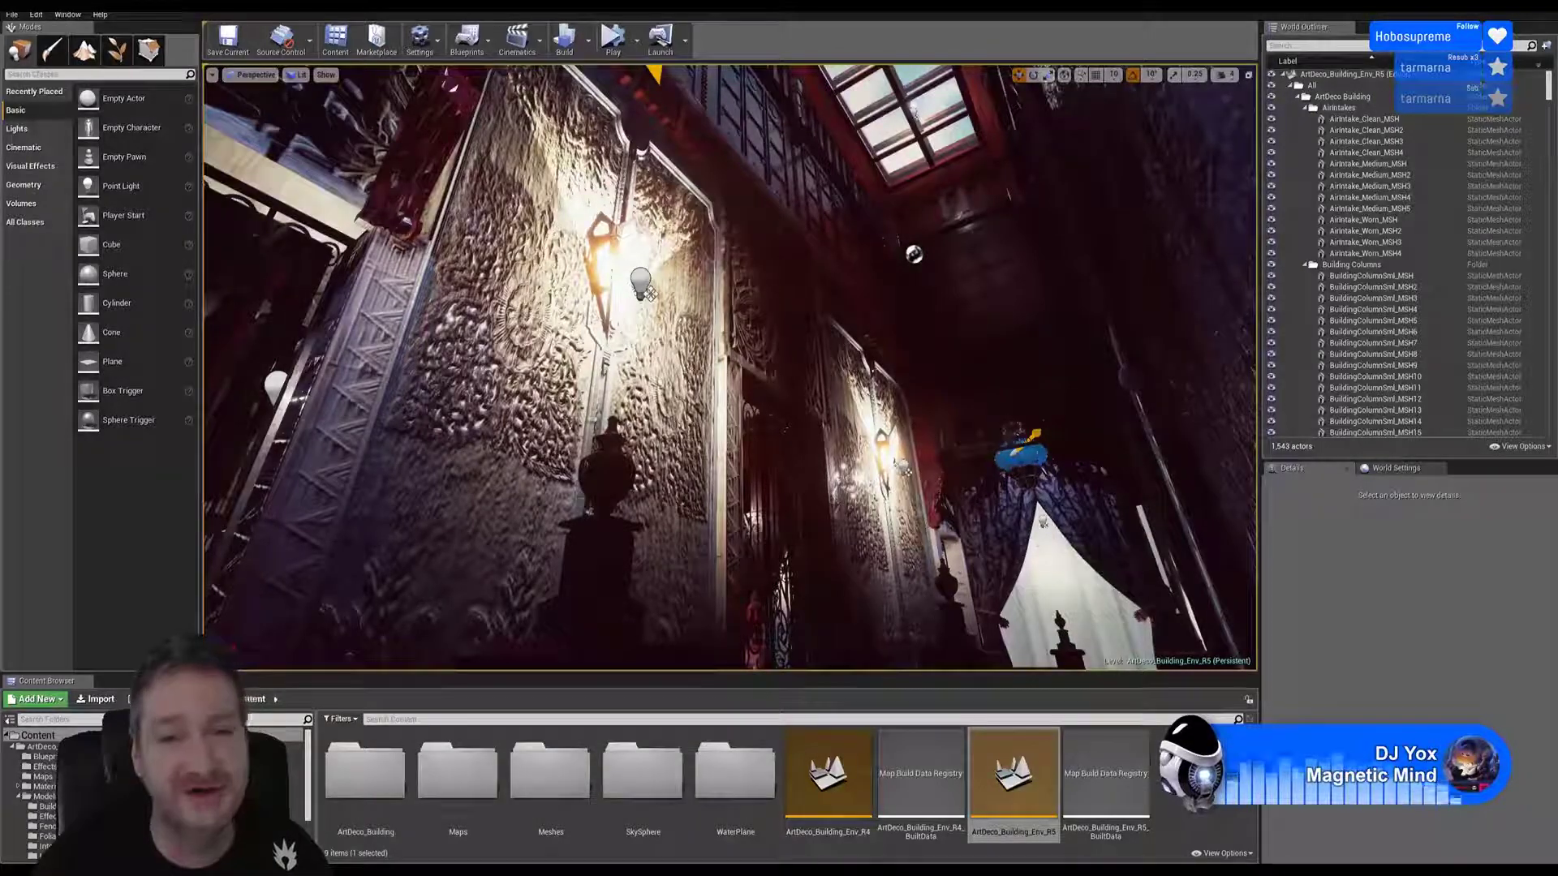
# Step: Inspect the lamp-lit wall panels, the white curtain and the wrought-iron gate leading to the chandelier hall
pyautogui.moveTo(730, 365); pyautogui.dragTo(466, 470, button='right')
pyautogui.moveTo(731, 367); pyautogui.dragTo(737, 276, button='right')
pyautogui.moveTo(306, 202); pyautogui.dragTo(306, 332, button='right')
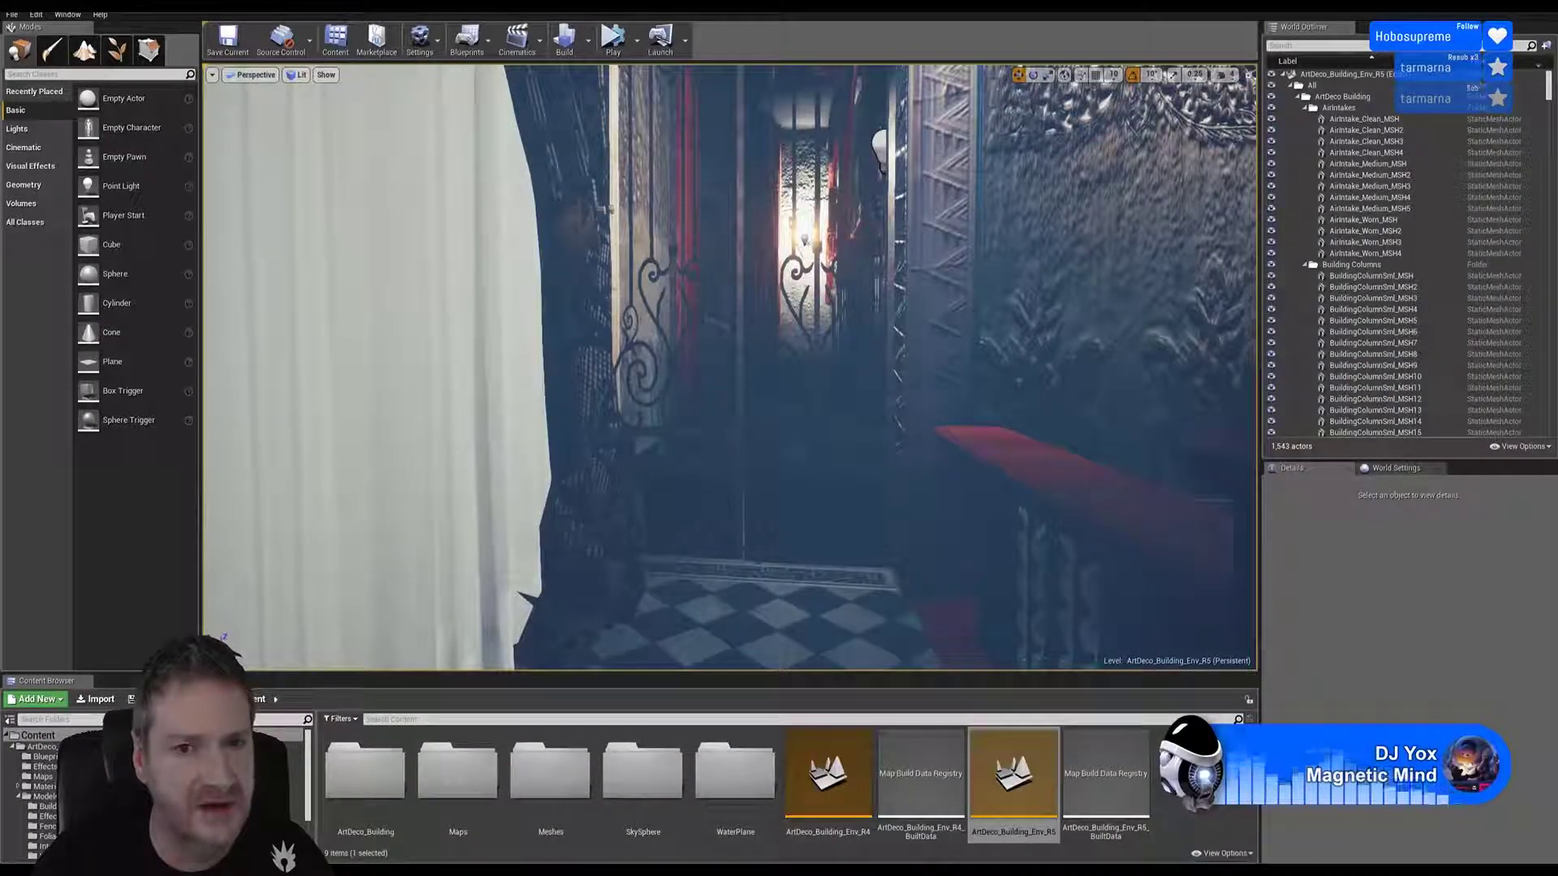
pyautogui.moveTo(1010, 278); pyautogui.dragTo(1002, 204, button='right')
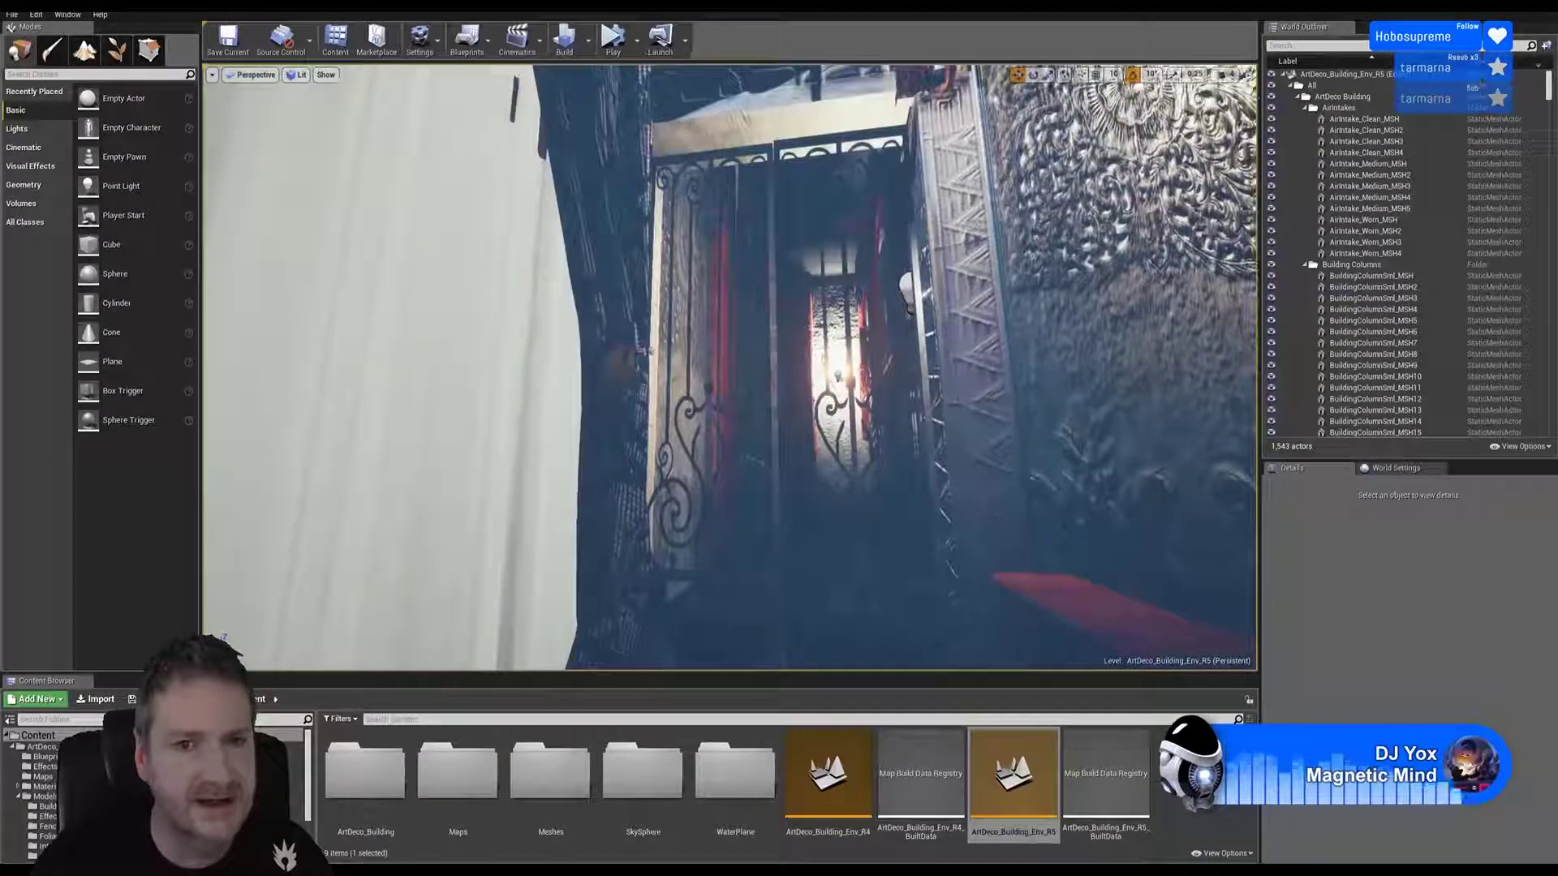
pyautogui.moveTo(1010, 277); pyautogui.dragTo(1176, 261, button='right')
pyautogui.press('w')
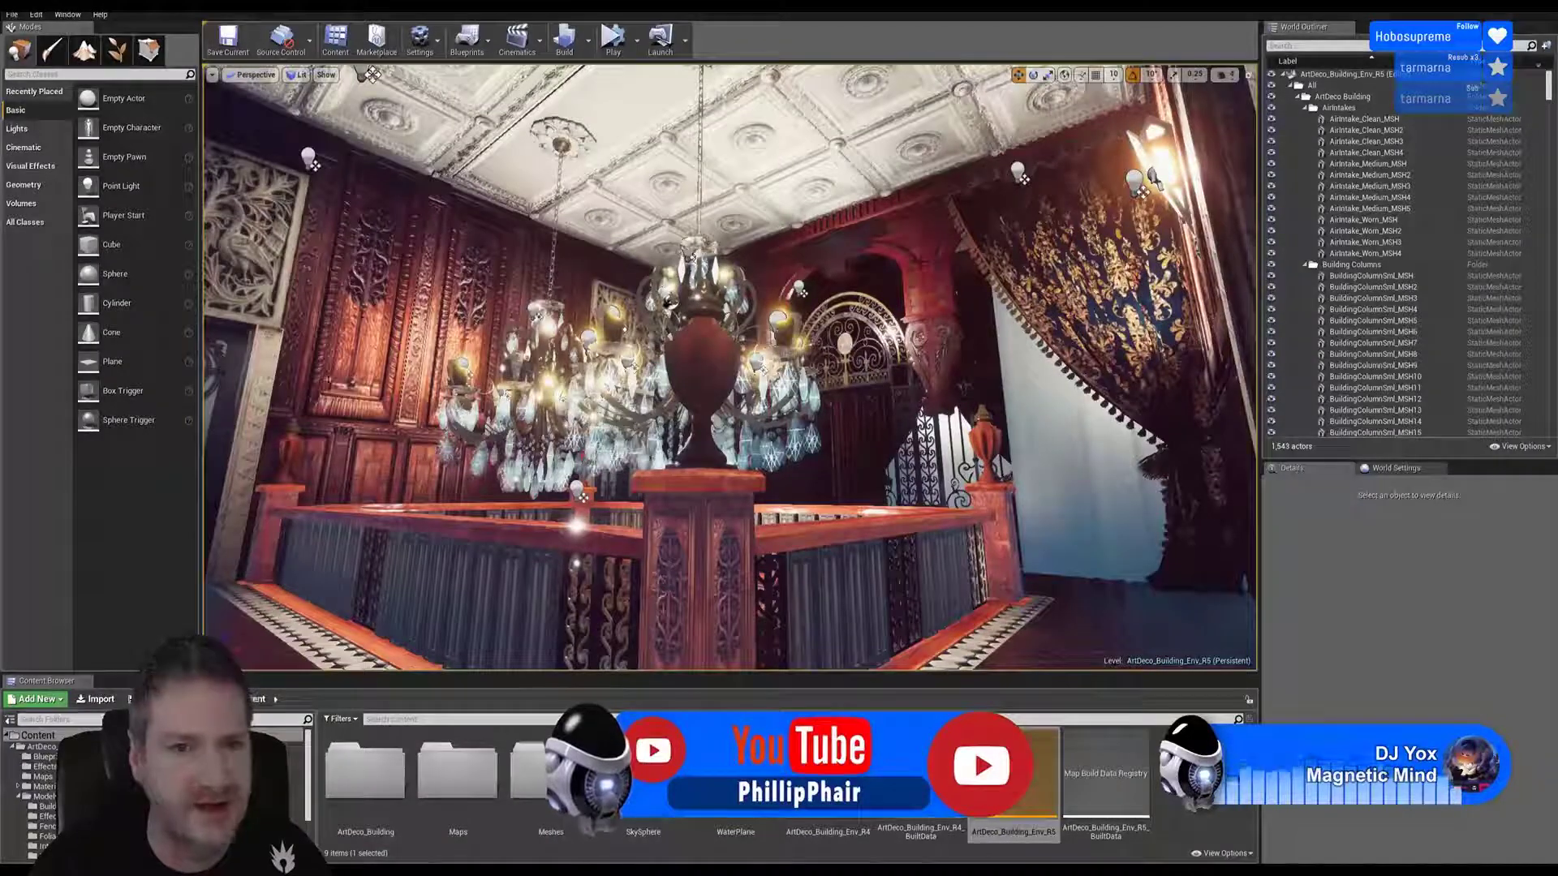
# Step: Inspect the ornate ironwork door, the arched windows in the plaster wall and the building's exterior facade
pyautogui.moveTo(1007, 314); pyautogui.dragTo(1235, 352, button='right')
pyautogui.moveTo(1007, 357); pyautogui.dragTo(850, 456, button='right')
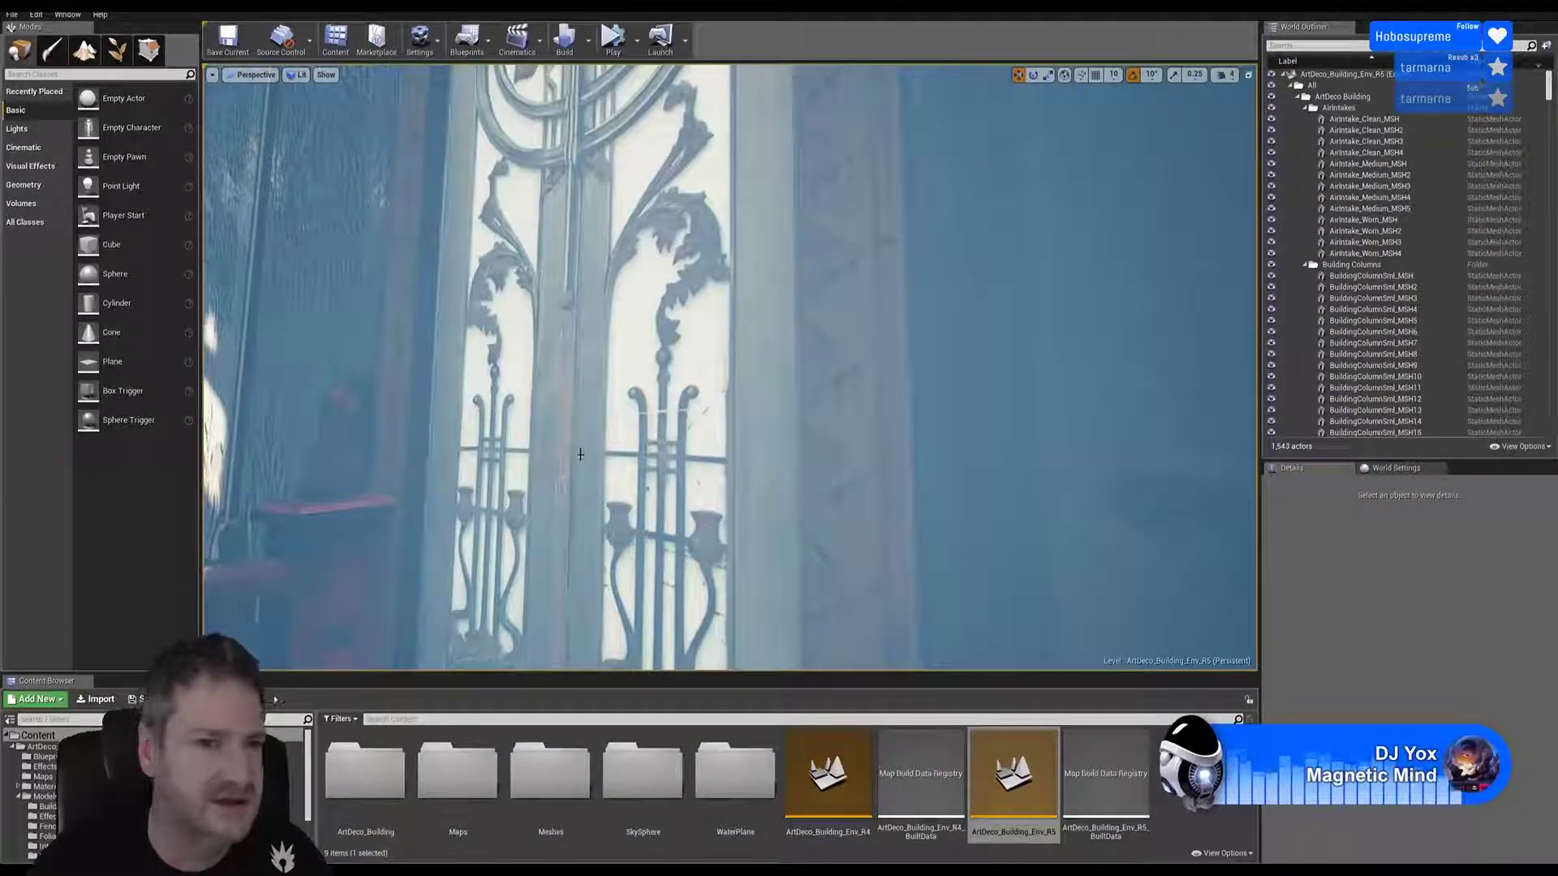
pyautogui.moveTo(580, 454); pyautogui.dragTo(864, 460, button='right')
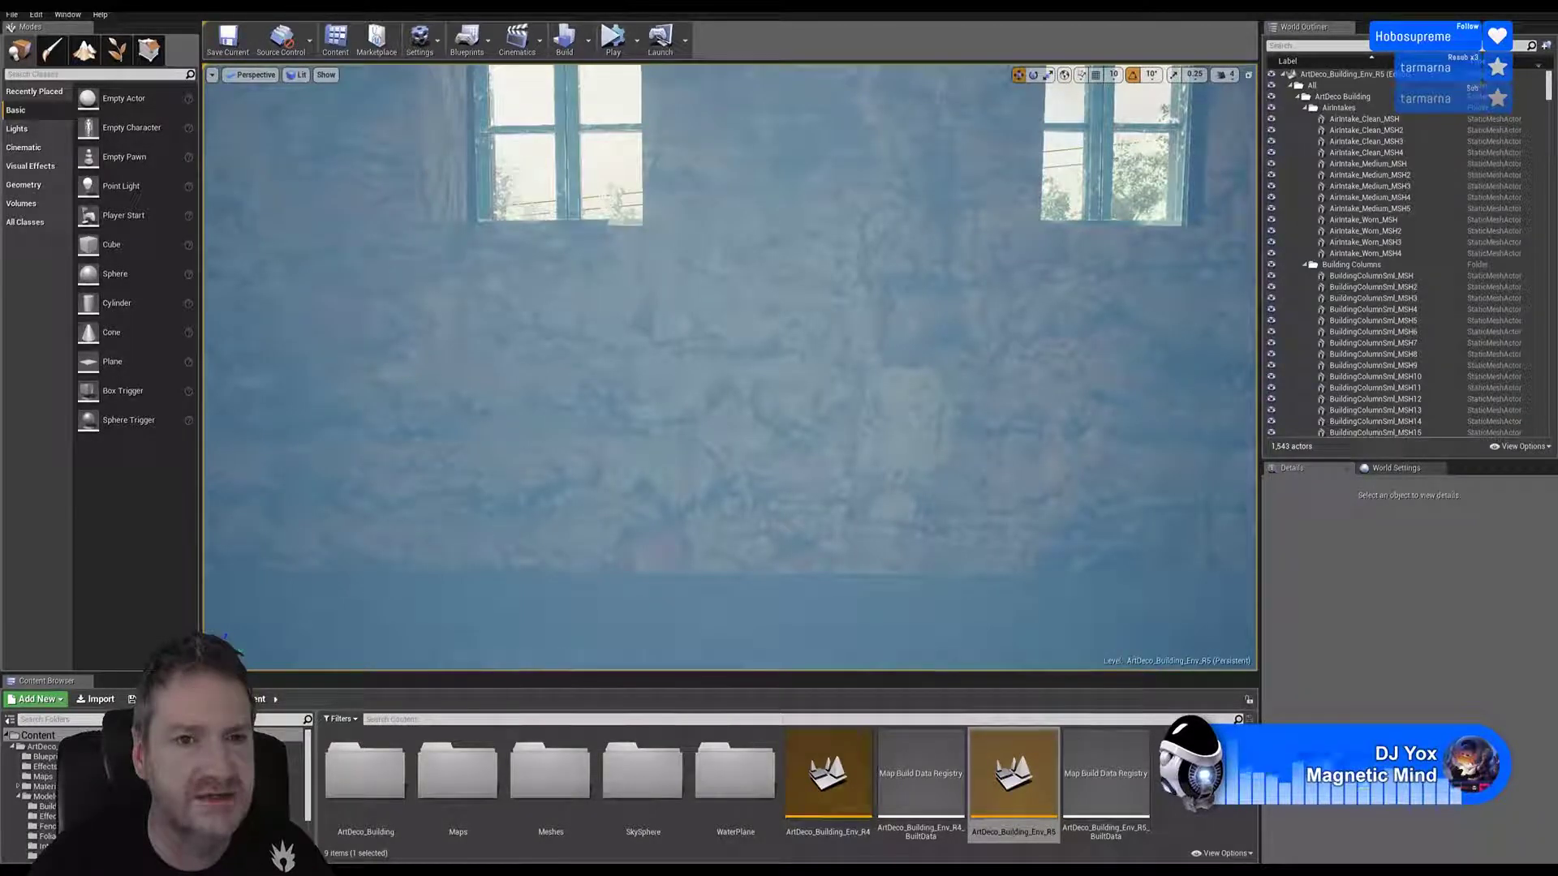
pyautogui.moveTo(376, 455); pyautogui.dragTo(381, 406, button='right')
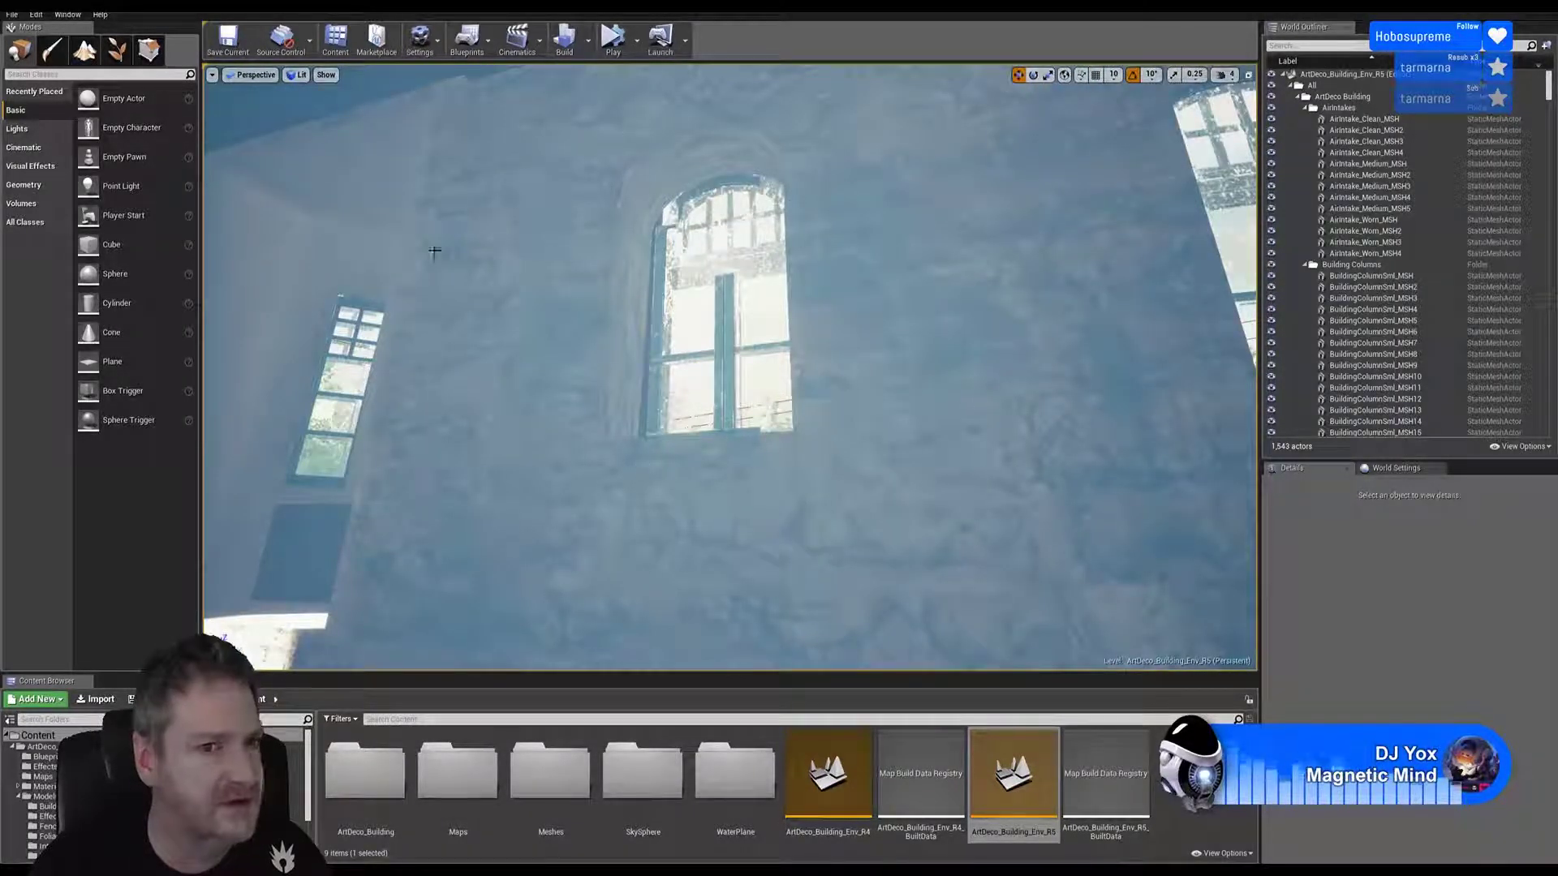
pyautogui.moveTo(561, 193); pyautogui.dragTo(475, 172, button='right')
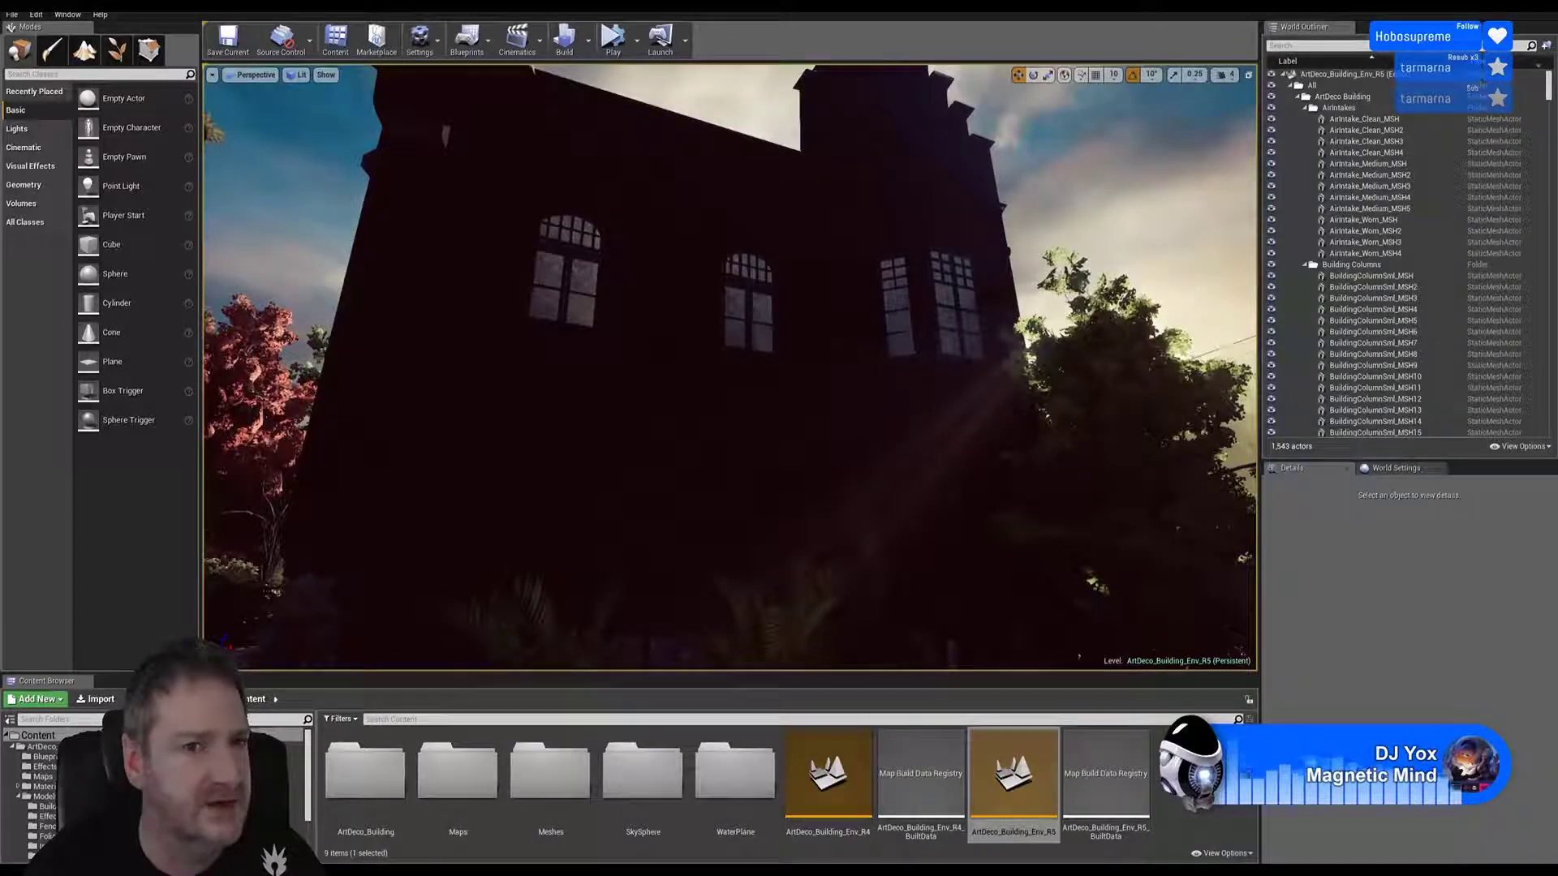
pyautogui.moveTo(475, 172); pyautogui.dragTo(667, 235, button='right')
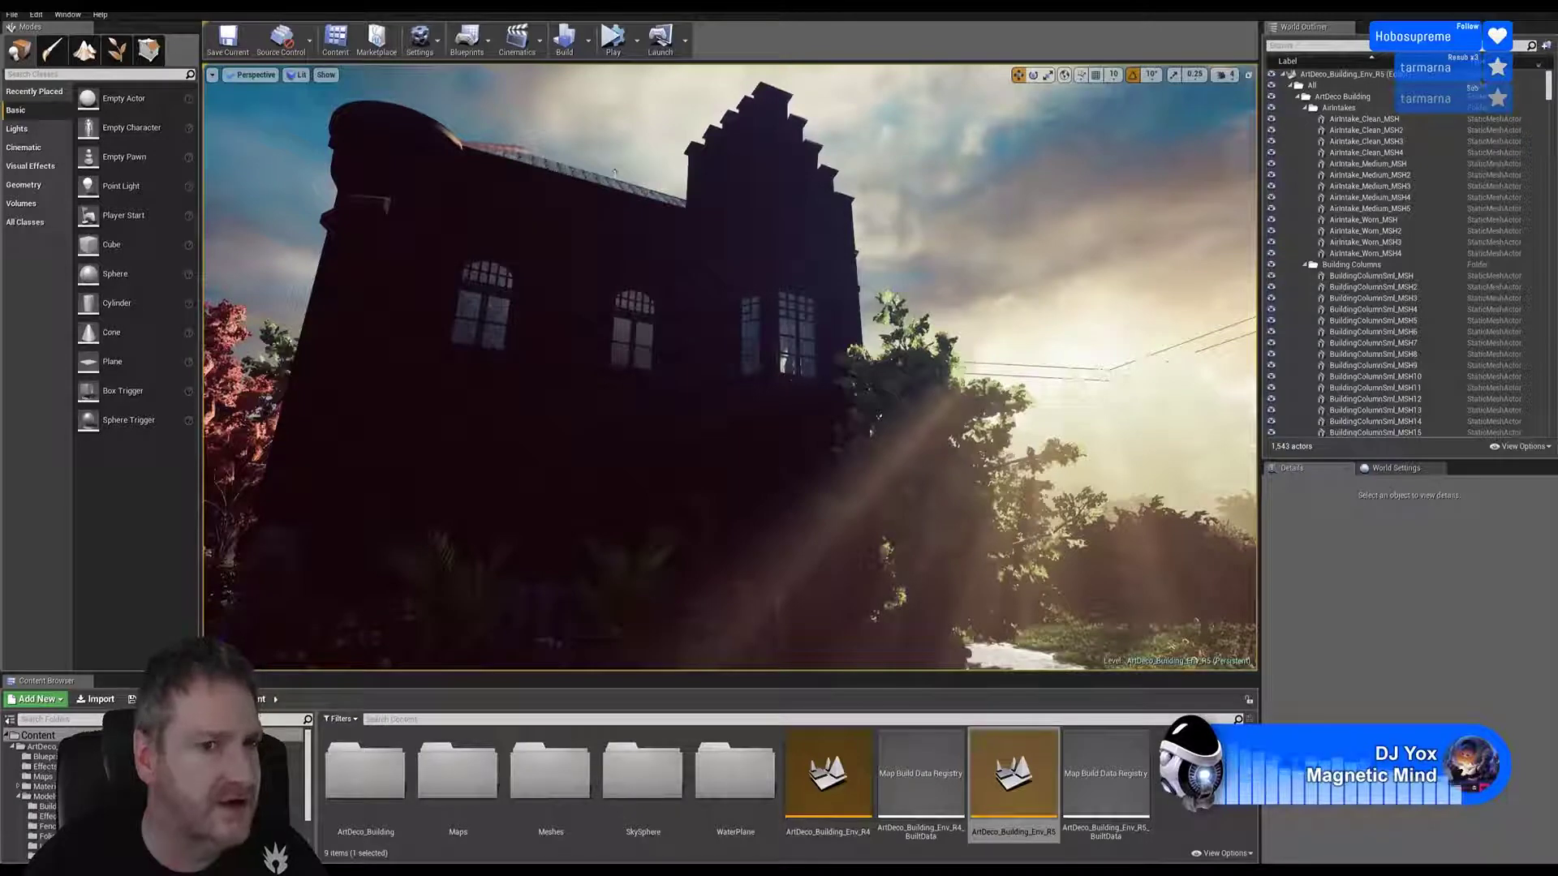
pyautogui.moveTo(614, 173); pyautogui.dragTo(446, 204, button='right')
# Step: Duplicate the ceiling panel CeilingMainRoom17 above the curtained wall and move the copy along X to about 15
pyautogui.press('w')
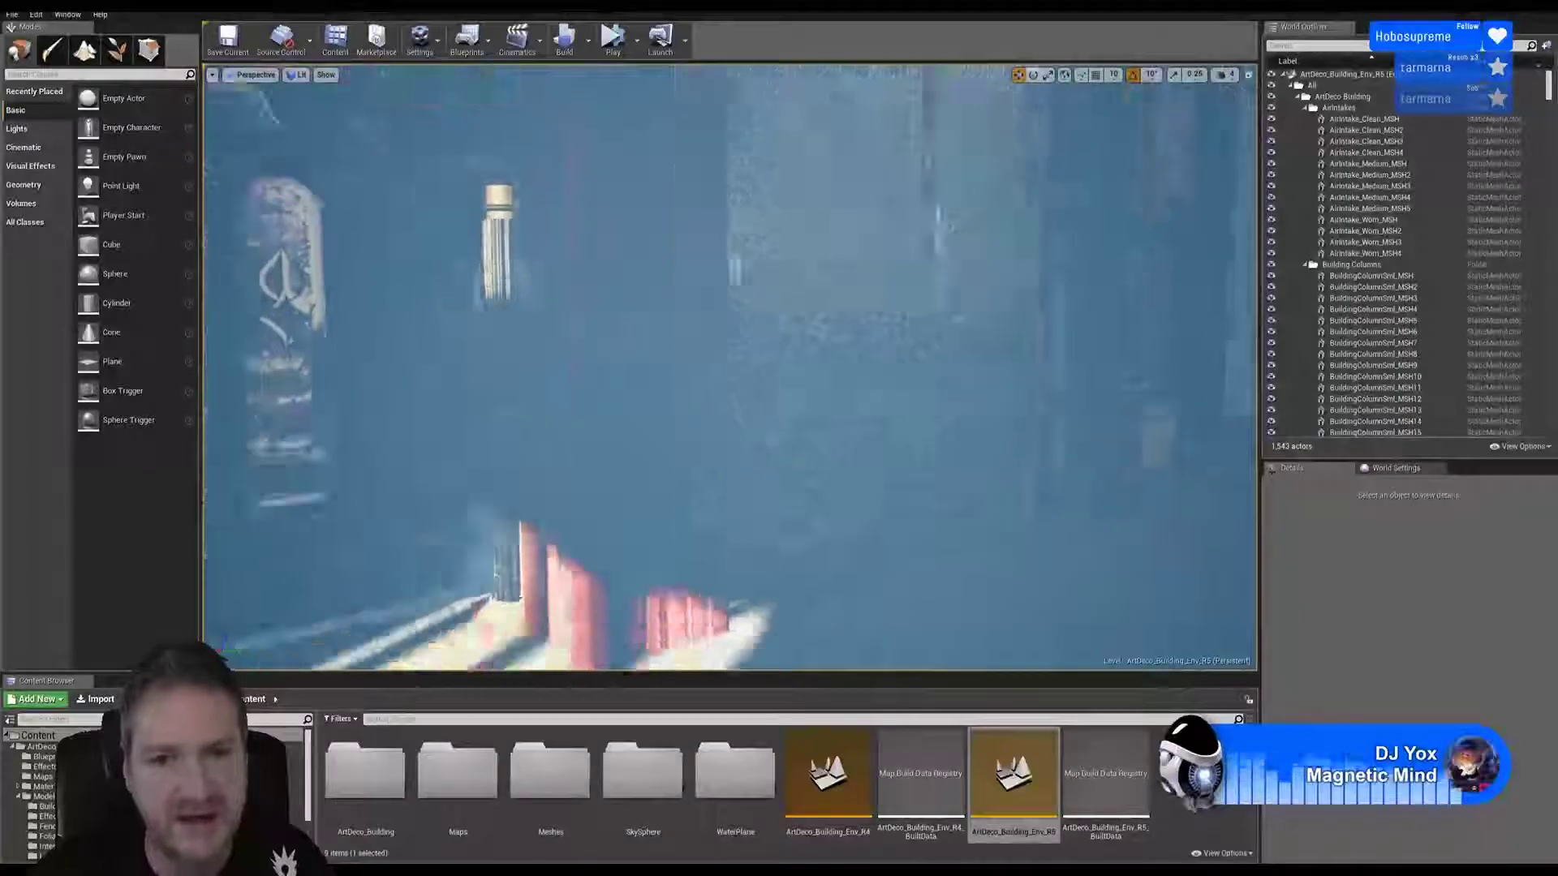
pyautogui.moveTo(836, 437)
pyautogui.mouseDown(button='right')
pyautogui.moveTo(808, 462)
pyautogui.moveTo(835, 437)
pyautogui.mouseUp(button='right')
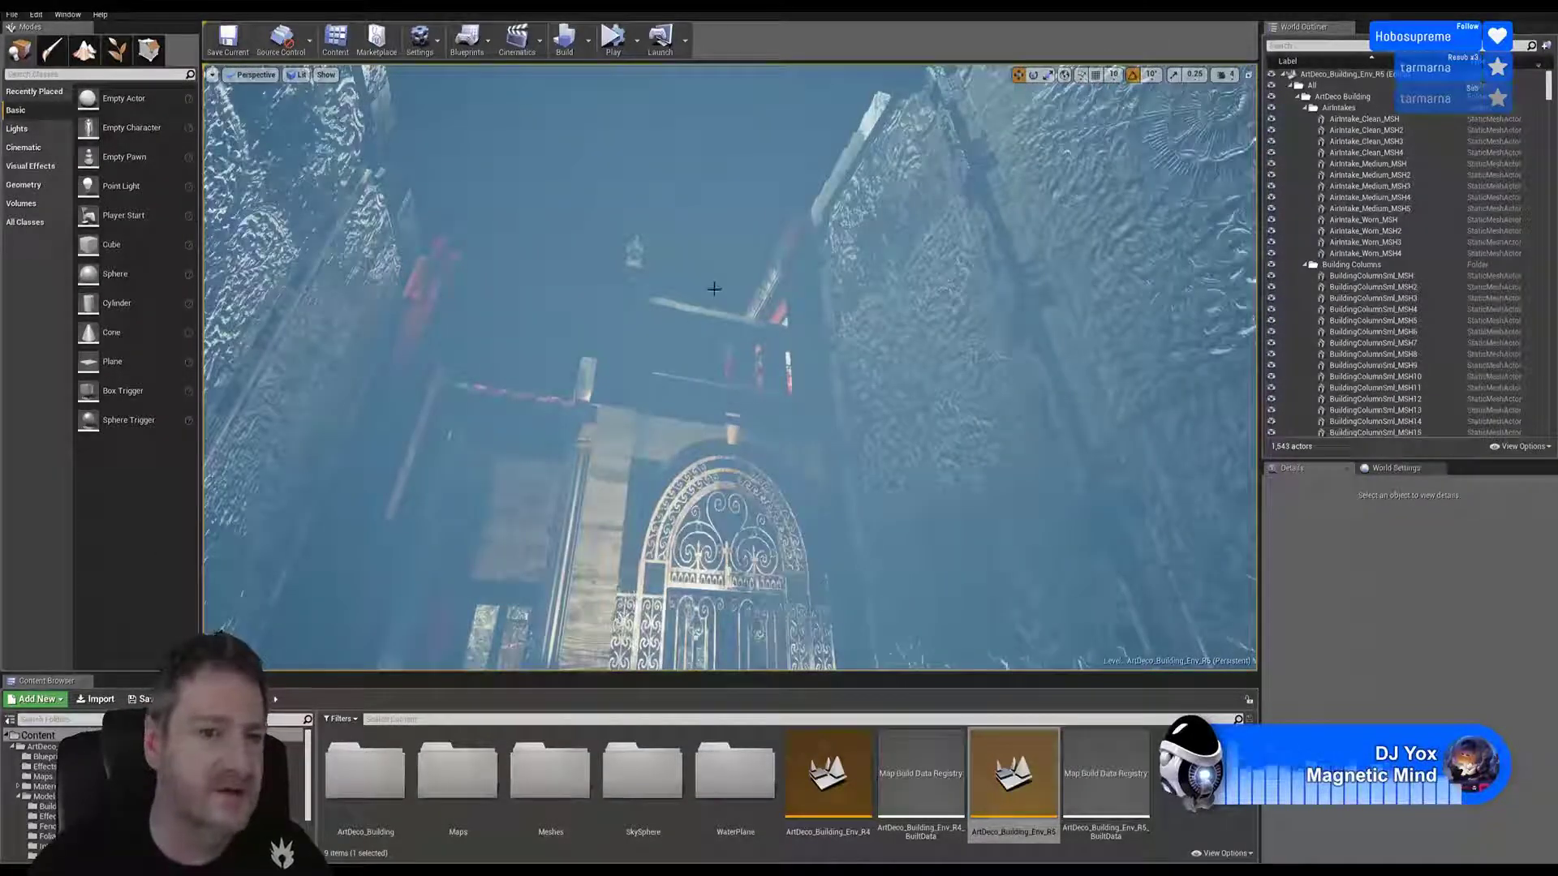
pyautogui.moveTo(713, 288); pyautogui.dragTo(808, 406, button='right')
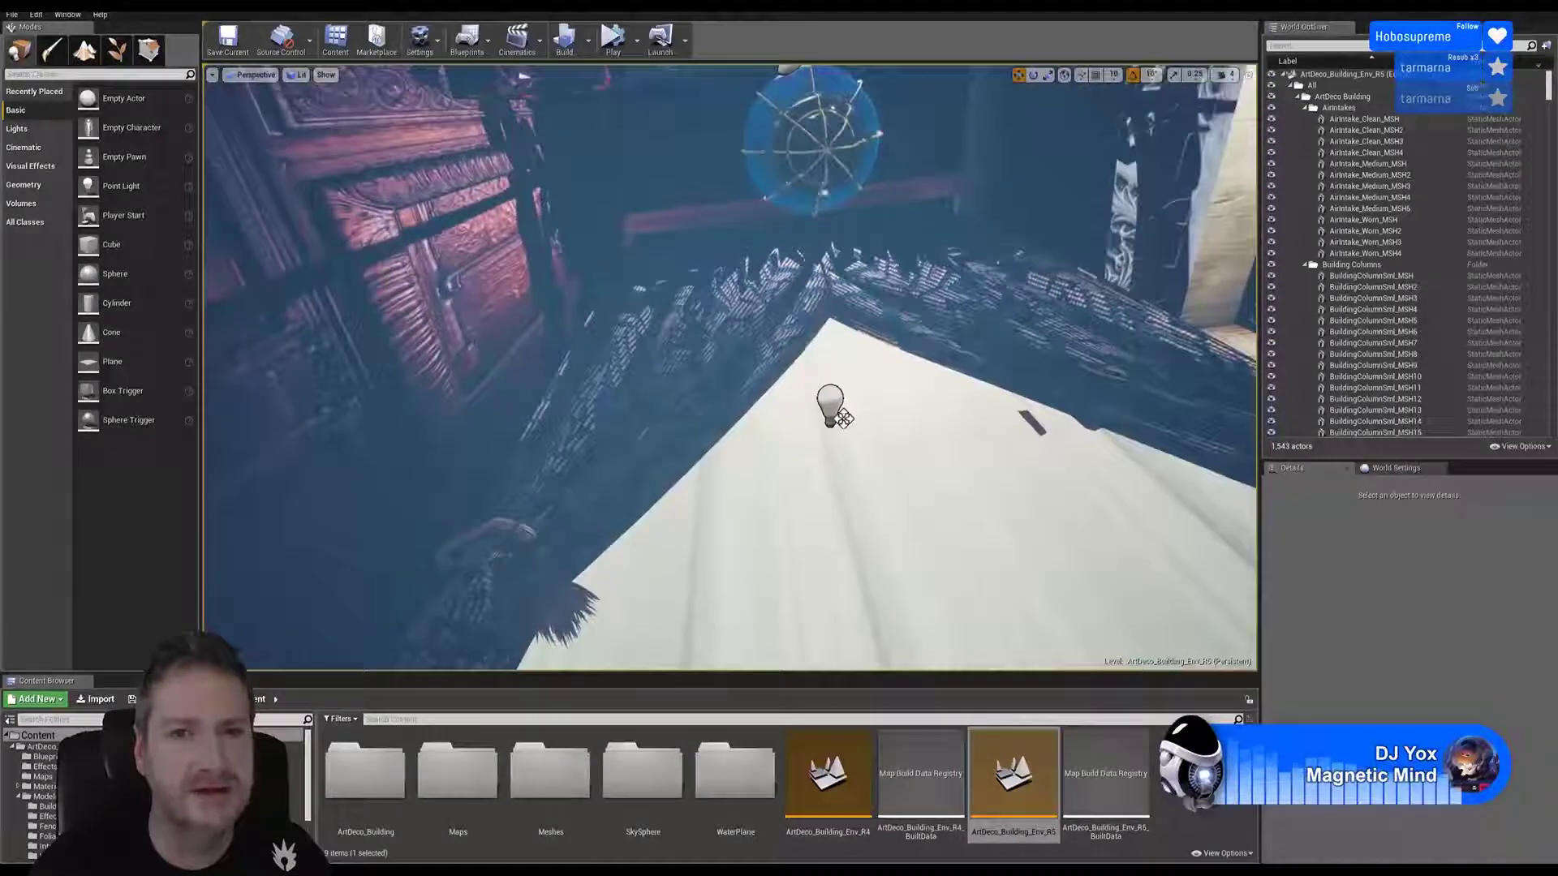
pyautogui.click(670, 140)
pyautogui.rightClick(683, 148)
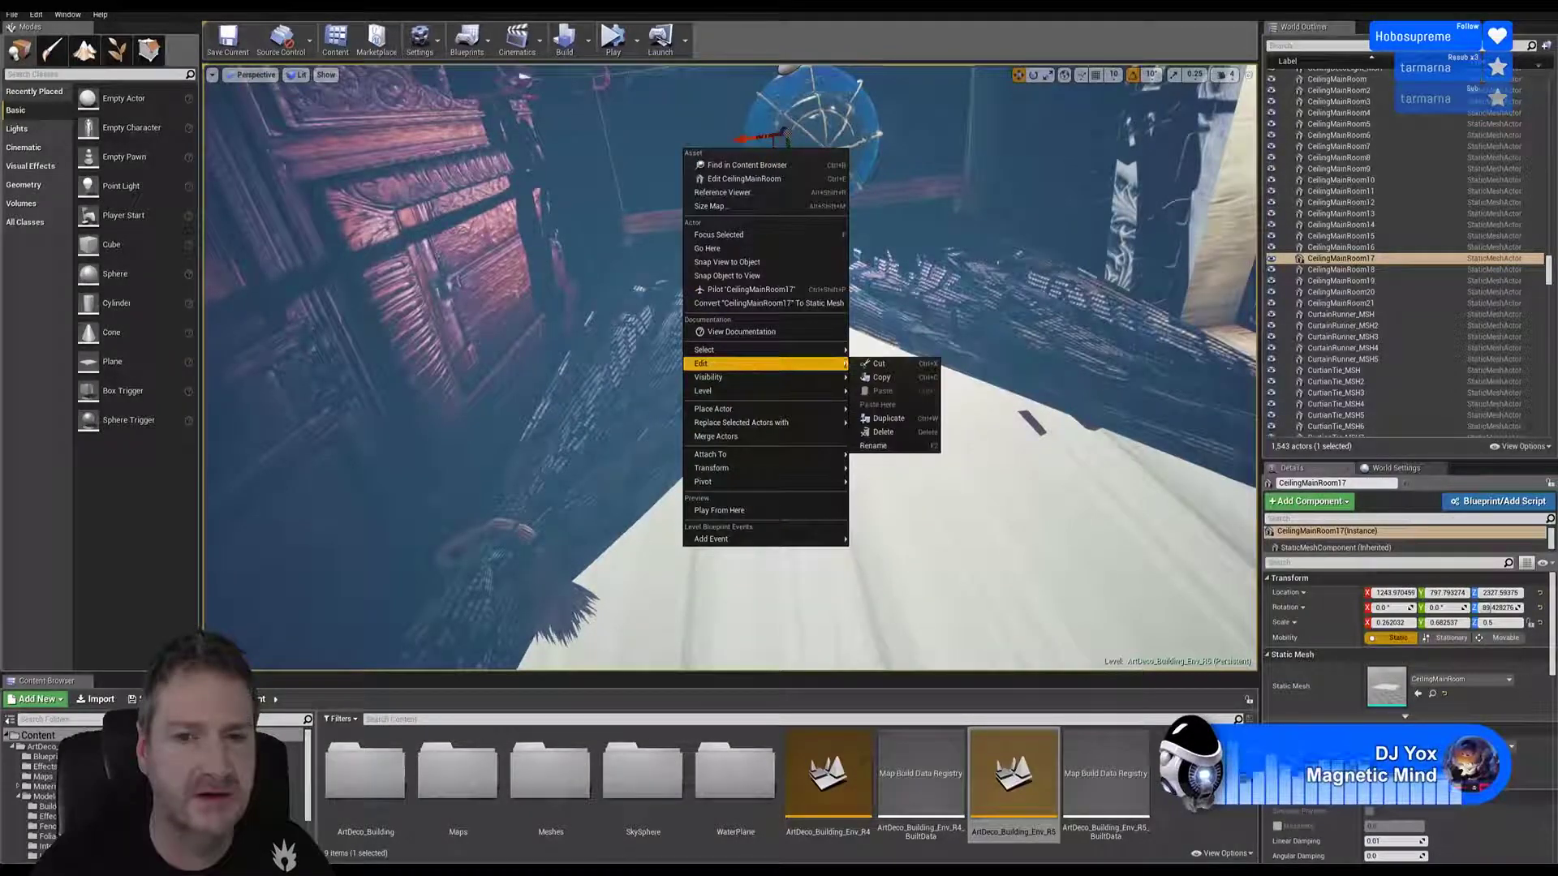
pyautogui.click(892, 419)
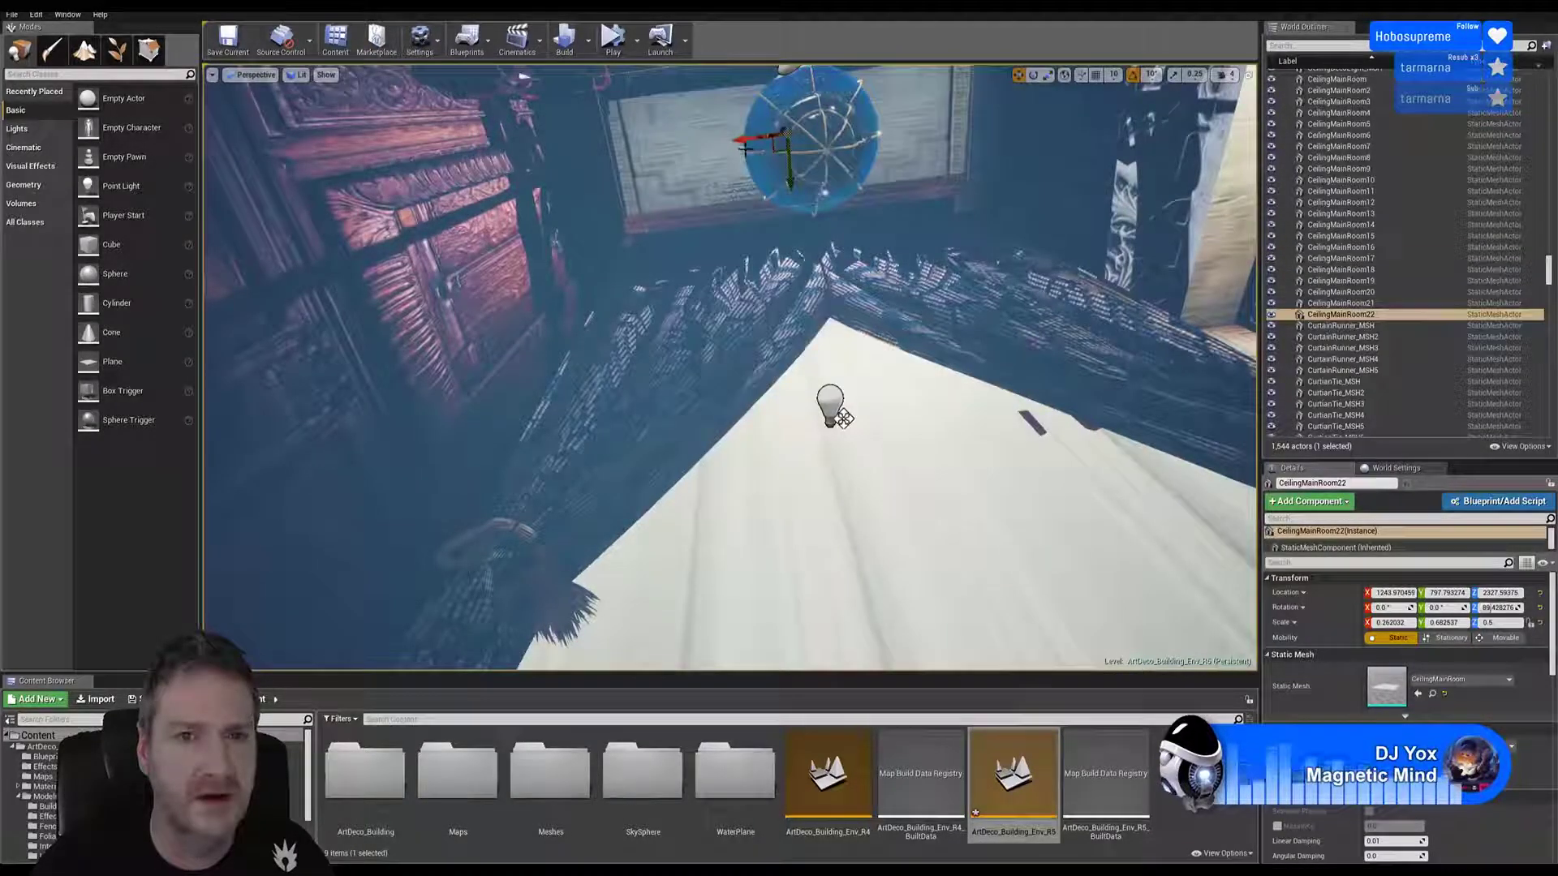
pyautogui.moveTo(740, 143); pyautogui.dragTo(940, 146)
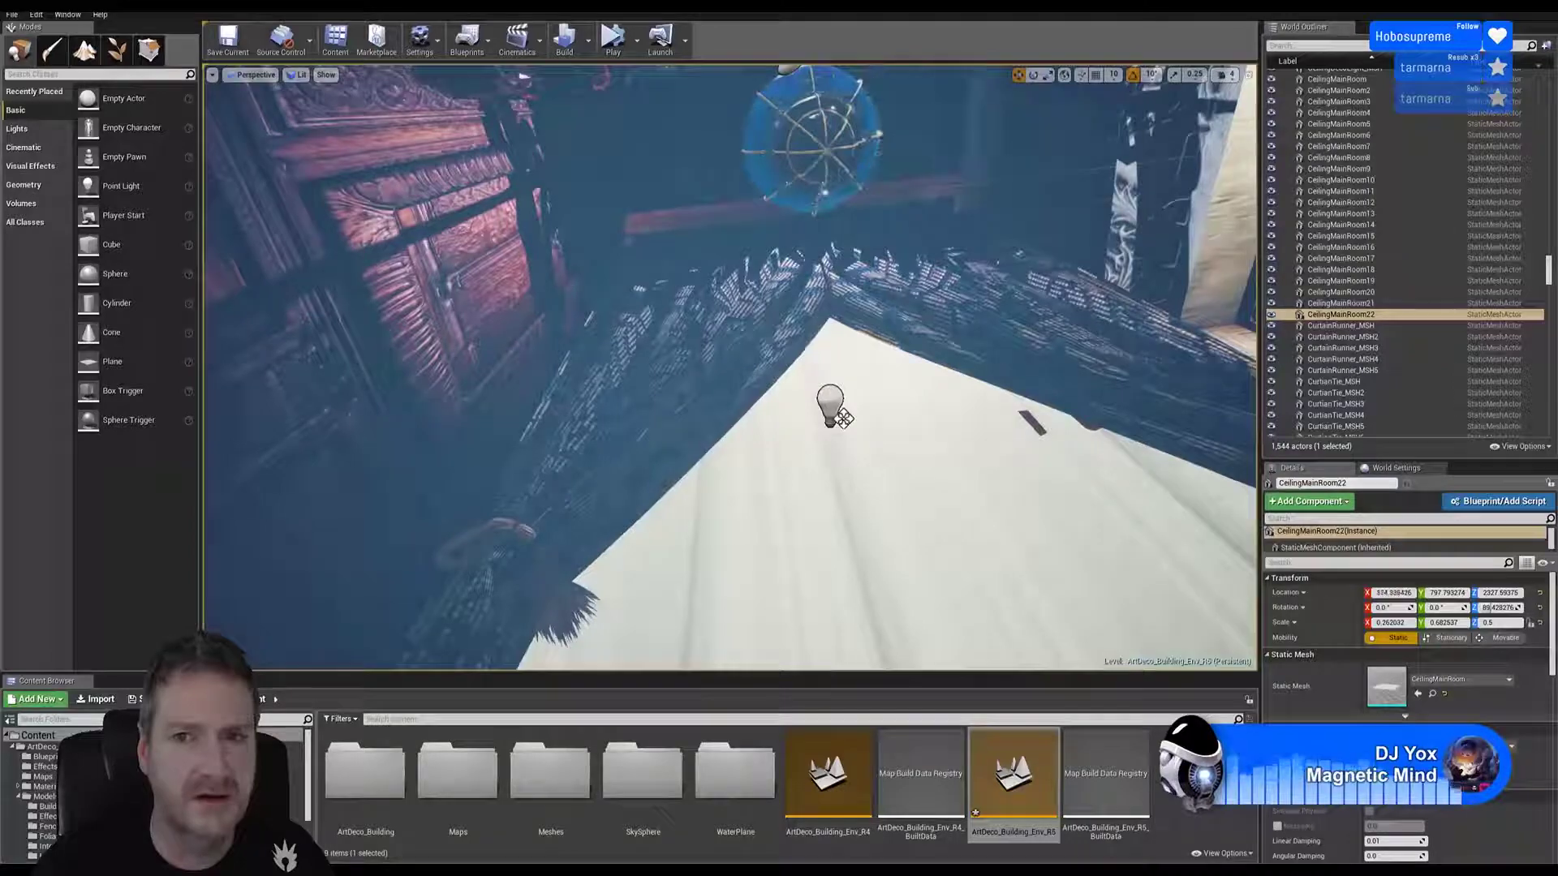
pyautogui.moveTo(731, 367); pyautogui.dragTo(884, 486, button='right')
pyautogui.moveTo(844, 418); pyautogui.dragTo(844, 417, button='right')
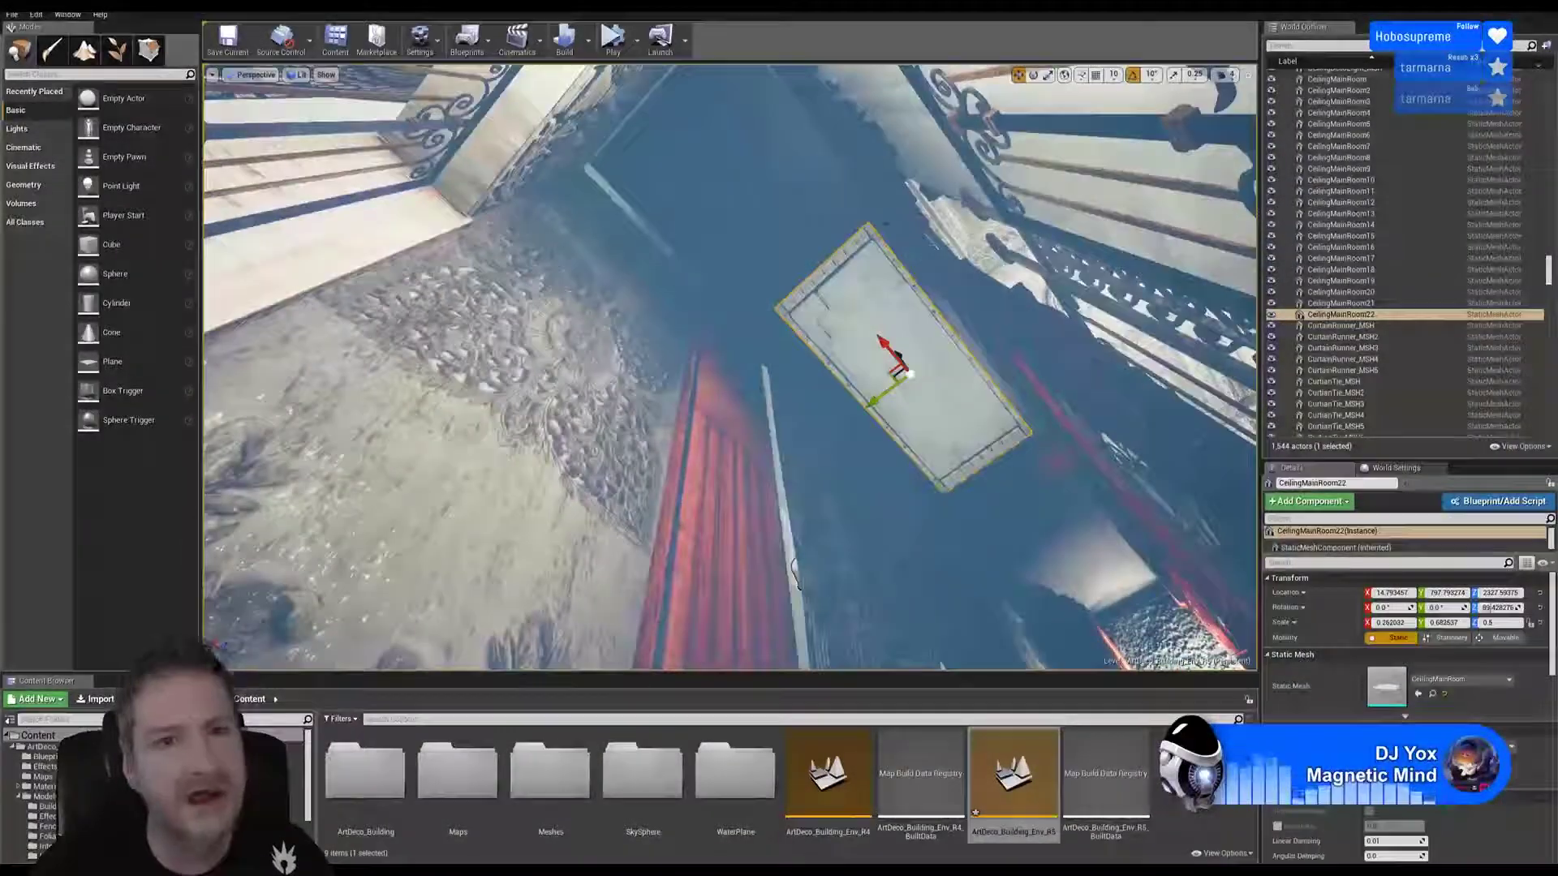
# Step: Switch the viewport to Unlit and move the copied ceiling panel into the uncovered corner bay, at about X 643, Y 834
pyautogui.click(301, 76)
pyautogui.click(313, 113)
pyautogui.moveTo(1209, 375); pyautogui.dragTo(1209, 375, button='right')
pyautogui.moveTo(840, 328); pyautogui.dragTo(790, 216)
pyautogui.moveTo(860, 431); pyautogui.dragTo(860, 431, button='right')
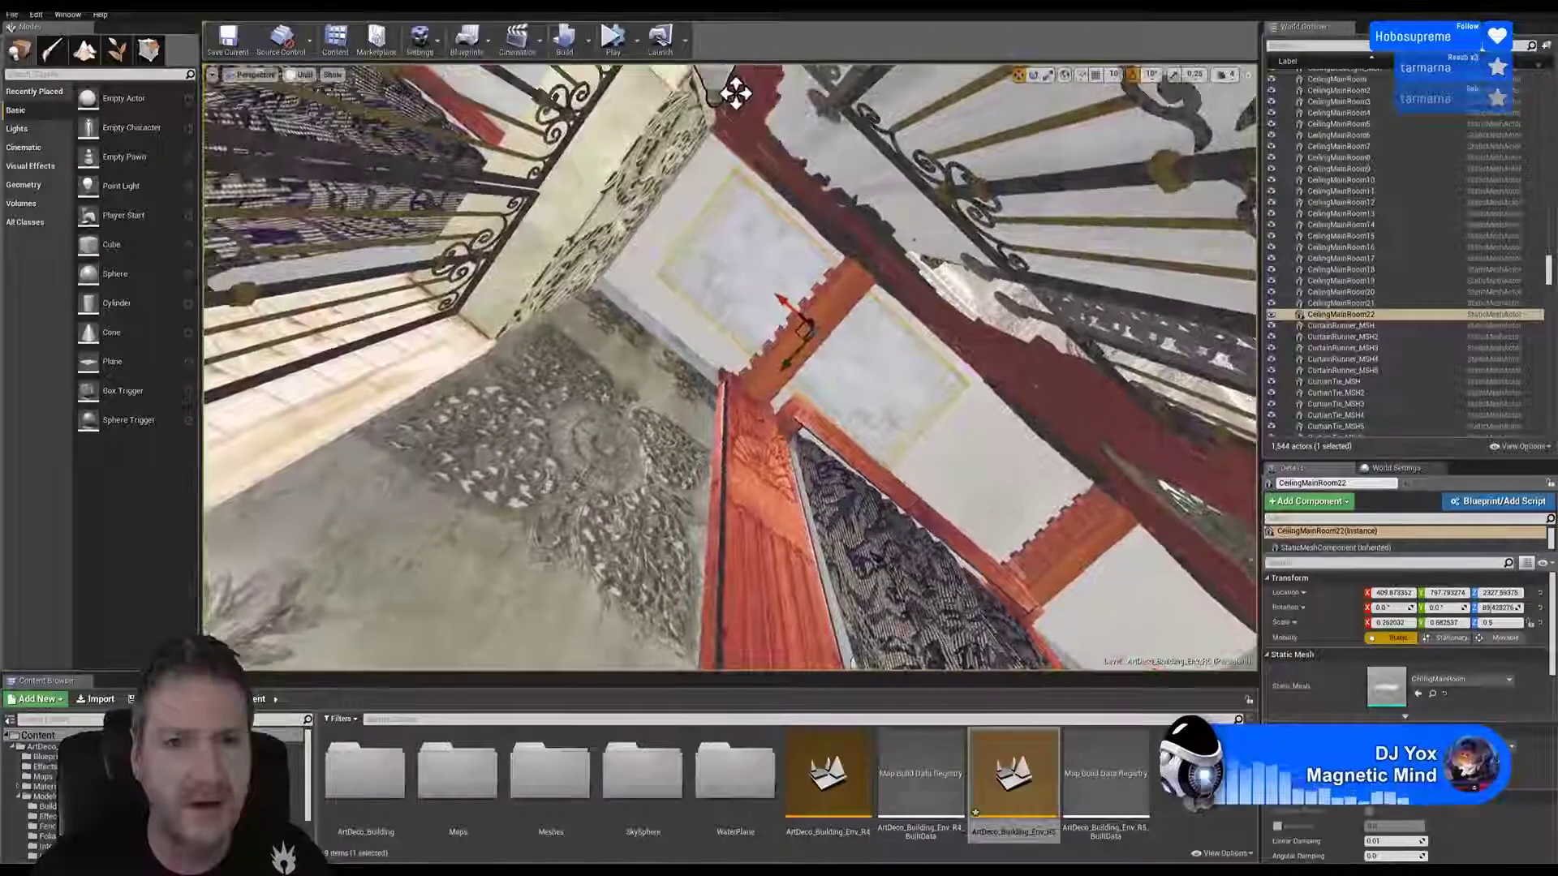
pyautogui.moveTo(780, 301); pyautogui.dragTo(697, 298)
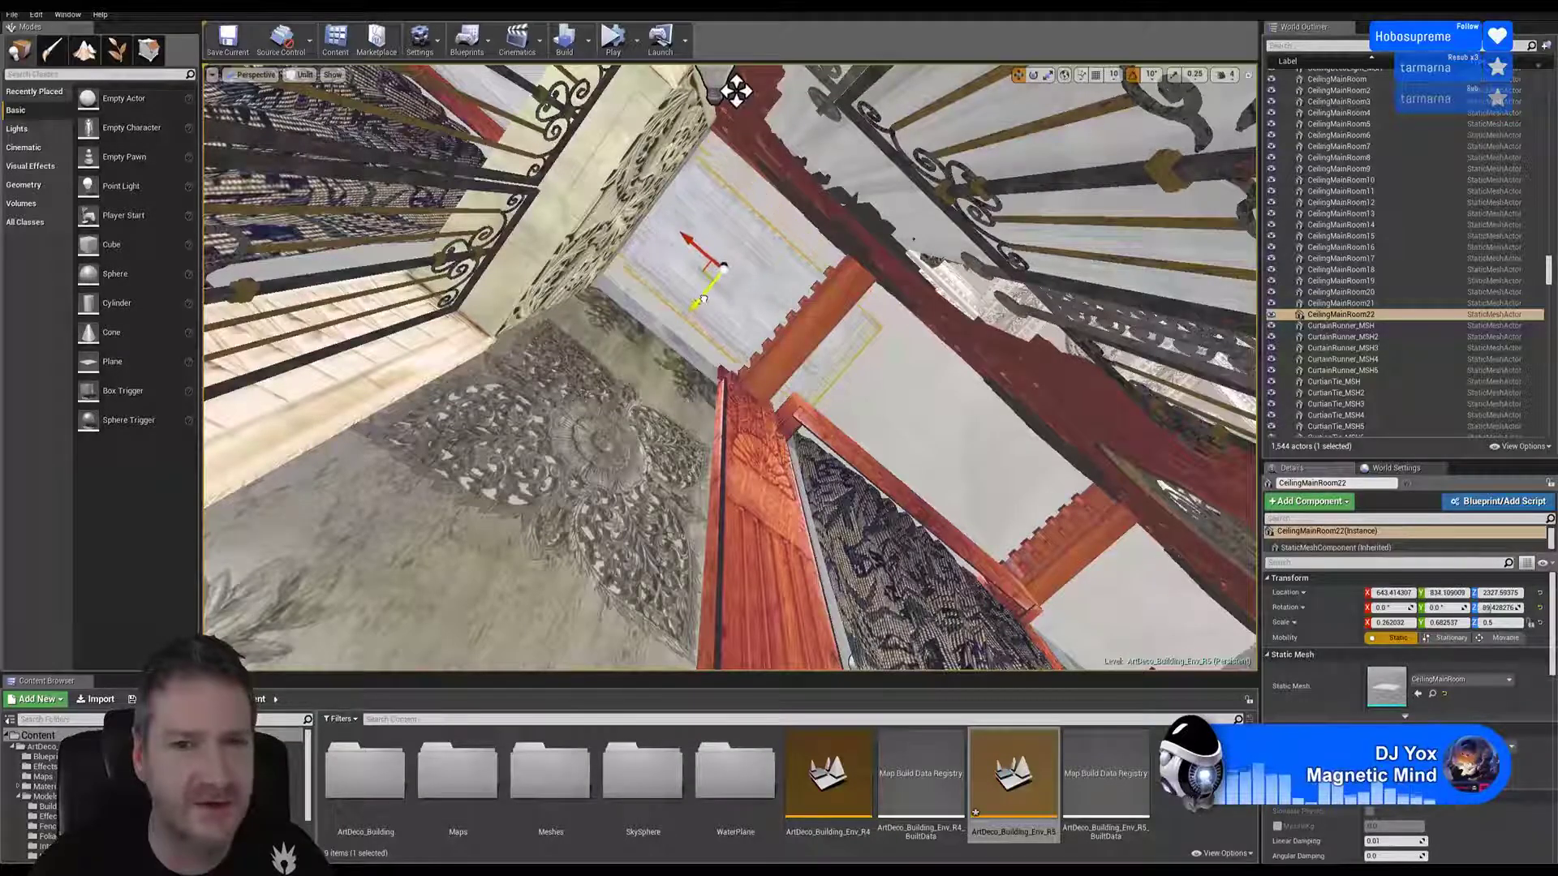
# Step: Resize the copied panel to fit the corner bay, with X scale about 0.39 and Y scale about 0.377
pyautogui.click(1047, 75)
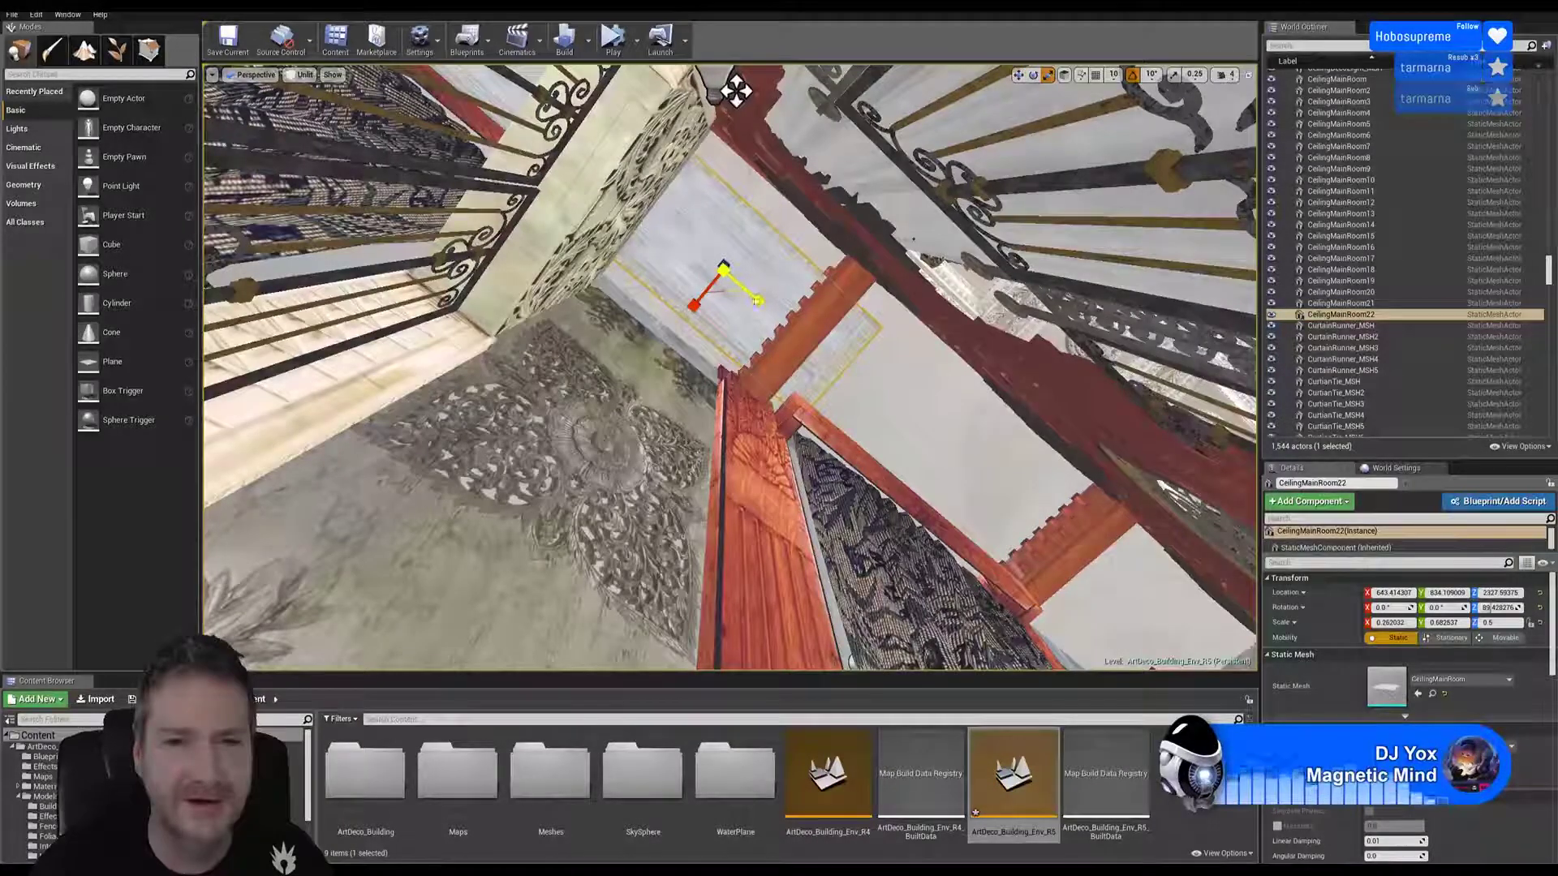
pyautogui.moveTo(736, 91); pyautogui.dragTo(736, 91)
pyautogui.moveTo(744, 295); pyautogui.dragTo(710, 304)
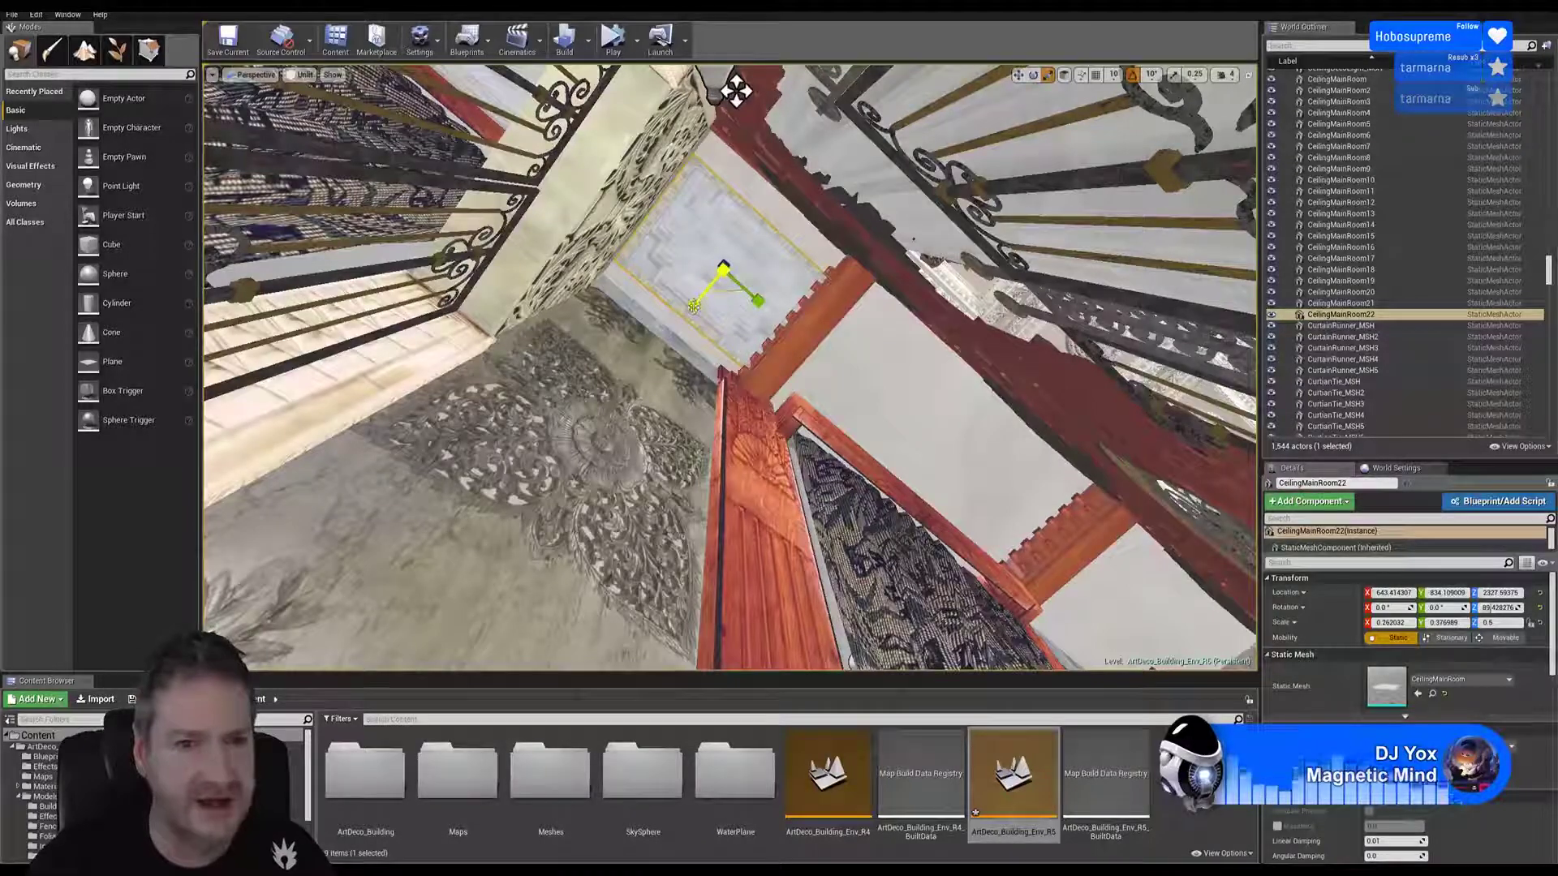
pyautogui.moveTo(694, 306); pyautogui.dragTo(688, 309)
# Step: Fine-tune the corner panel to about X 655, Y 827 and reduce its scale to about 0.361 by 0.366
pyautogui.click(1018, 74)
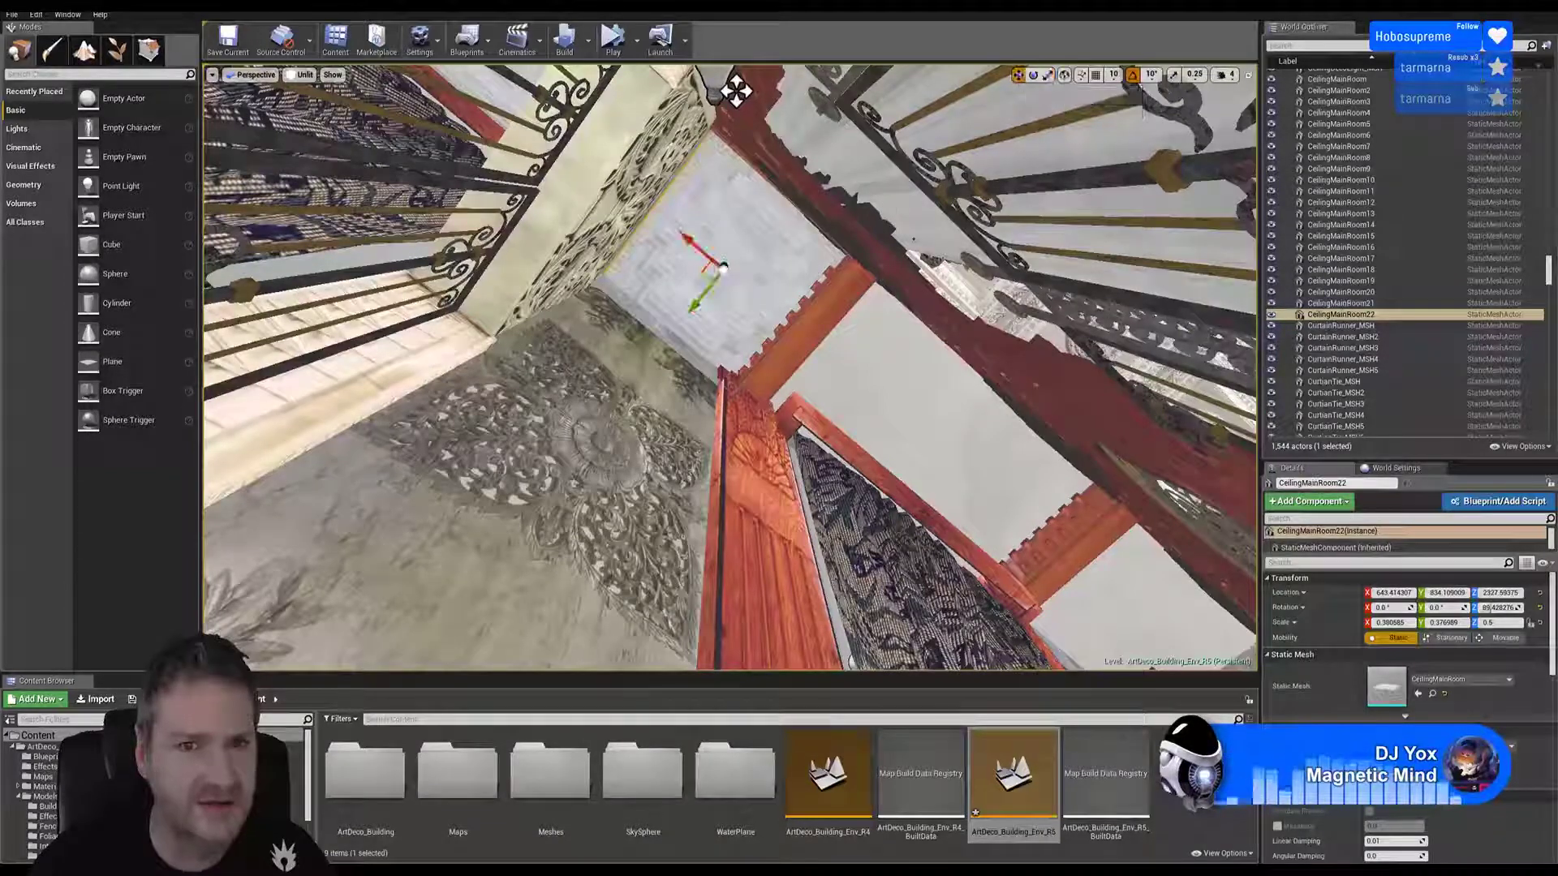
pyautogui.moveTo(695, 307); pyautogui.dragTo(699, 305)
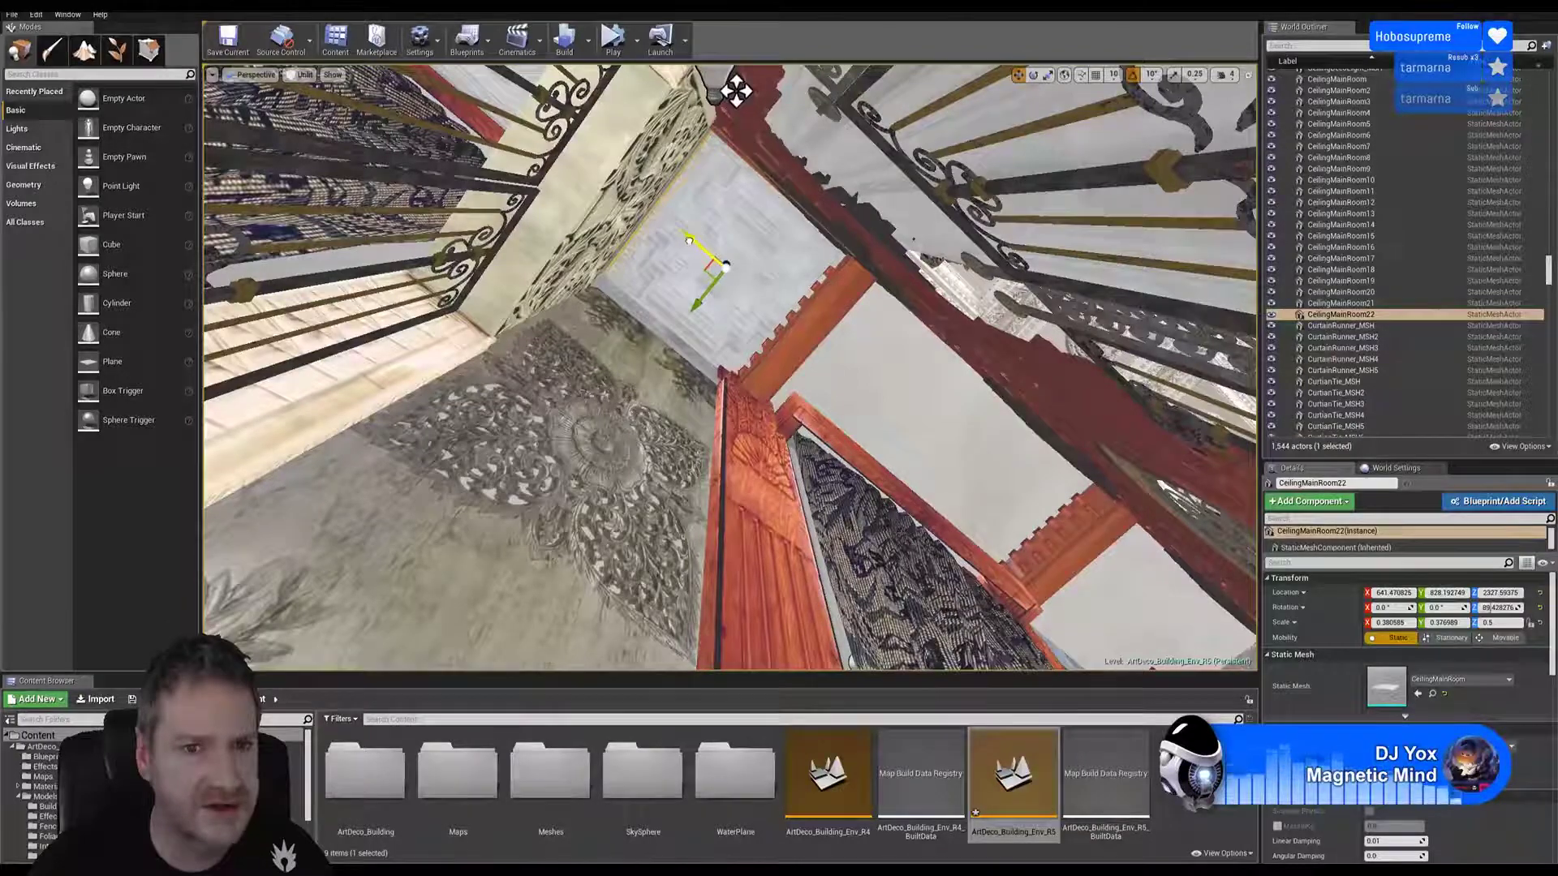
pyautogui.moveTo(689, 240); pyautogui.dragTo(686, 237)
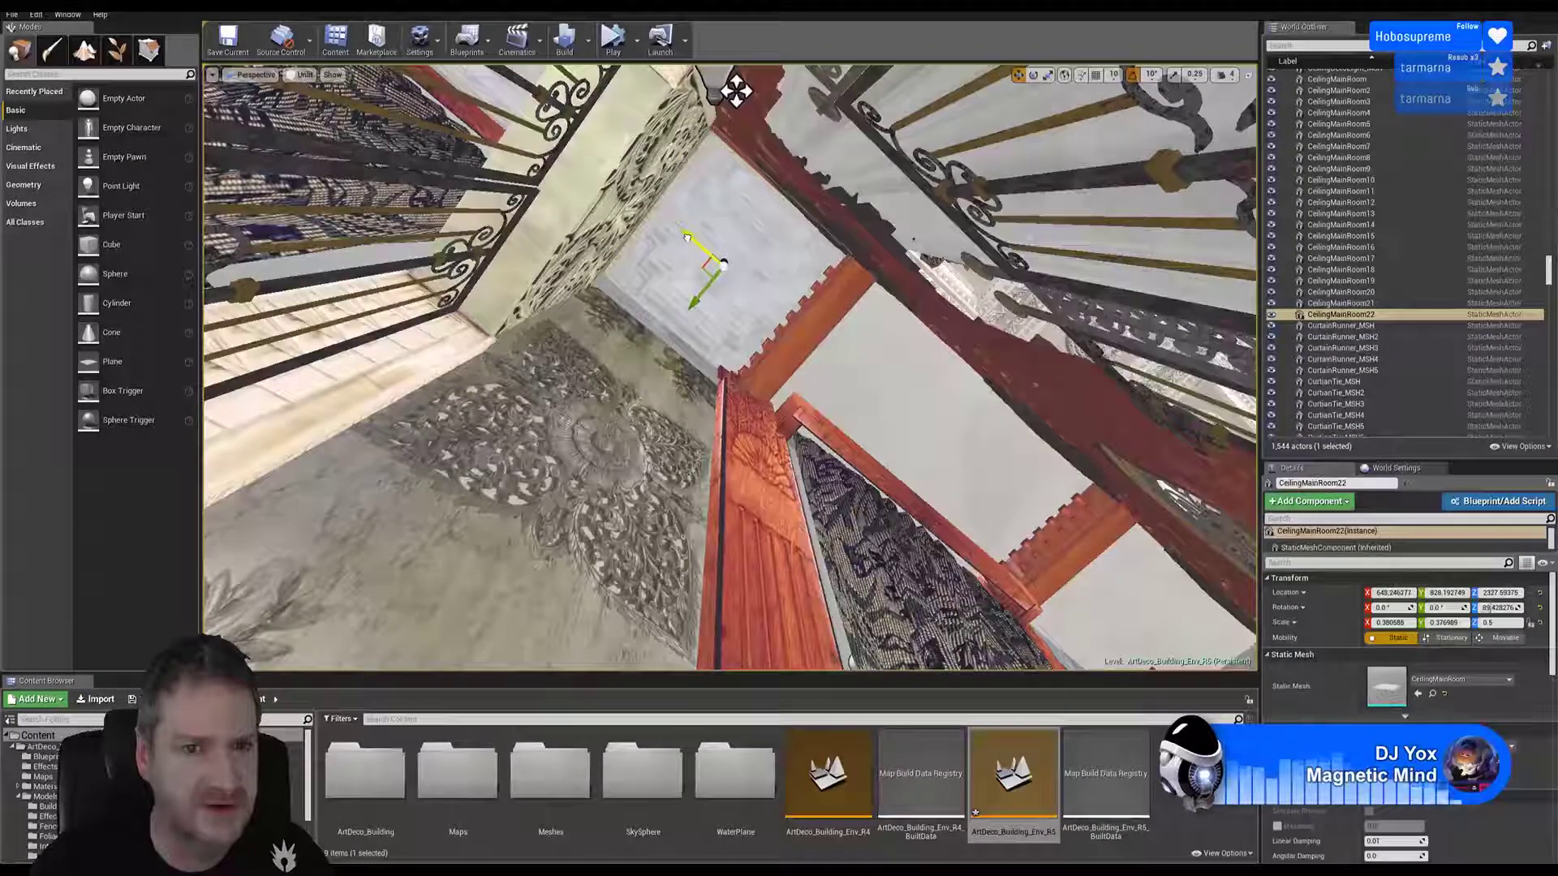
pyautogui.click(1048, 76)
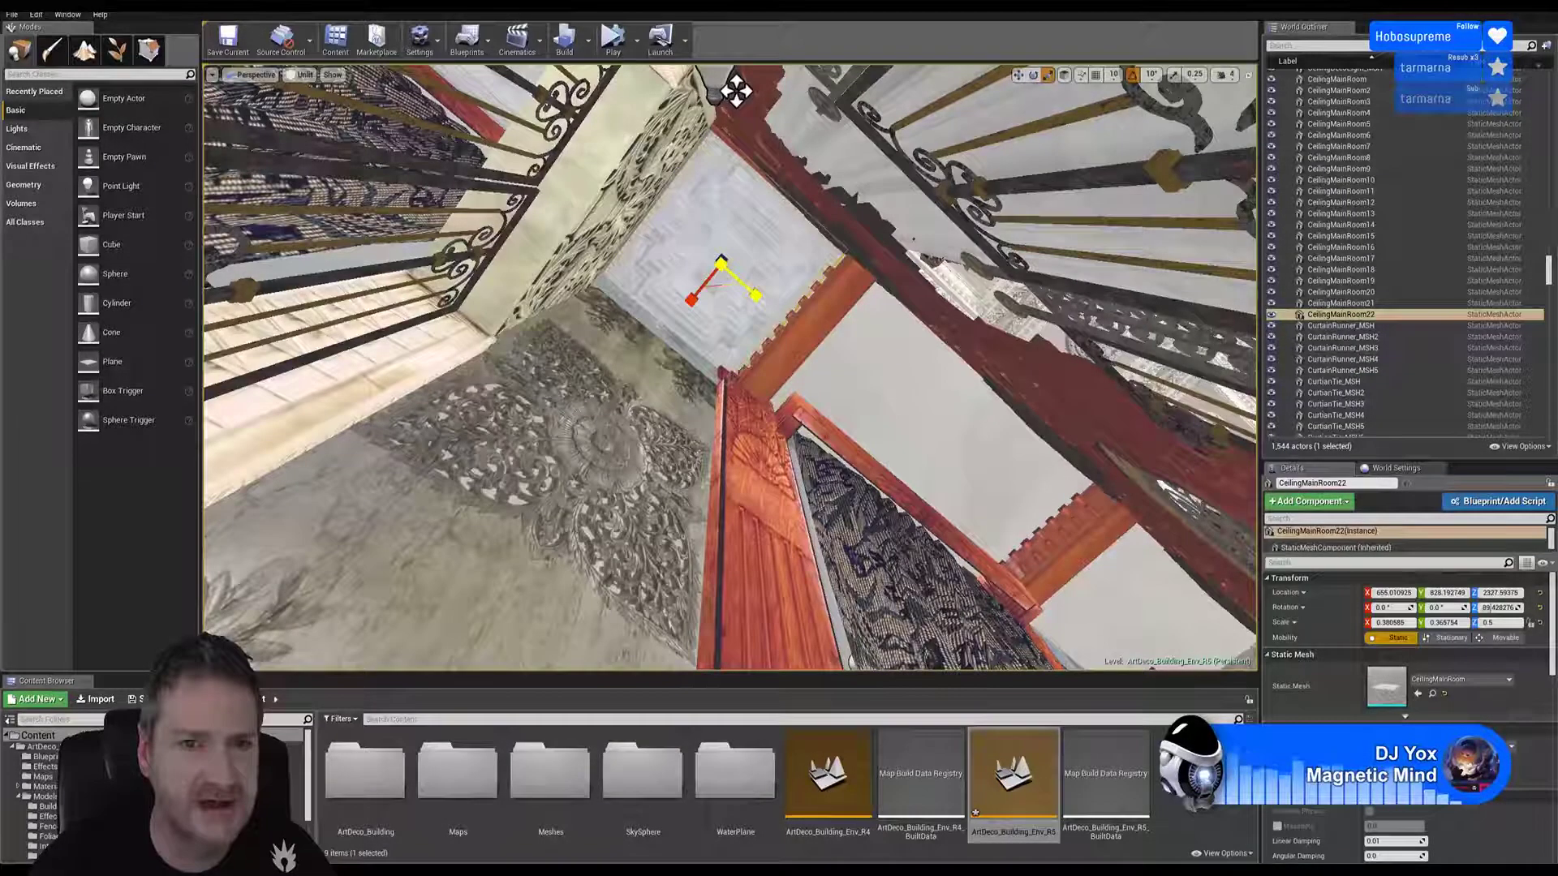
pyautogui.moveTo(684, 304); pyautogui.dragTo(694, 306)
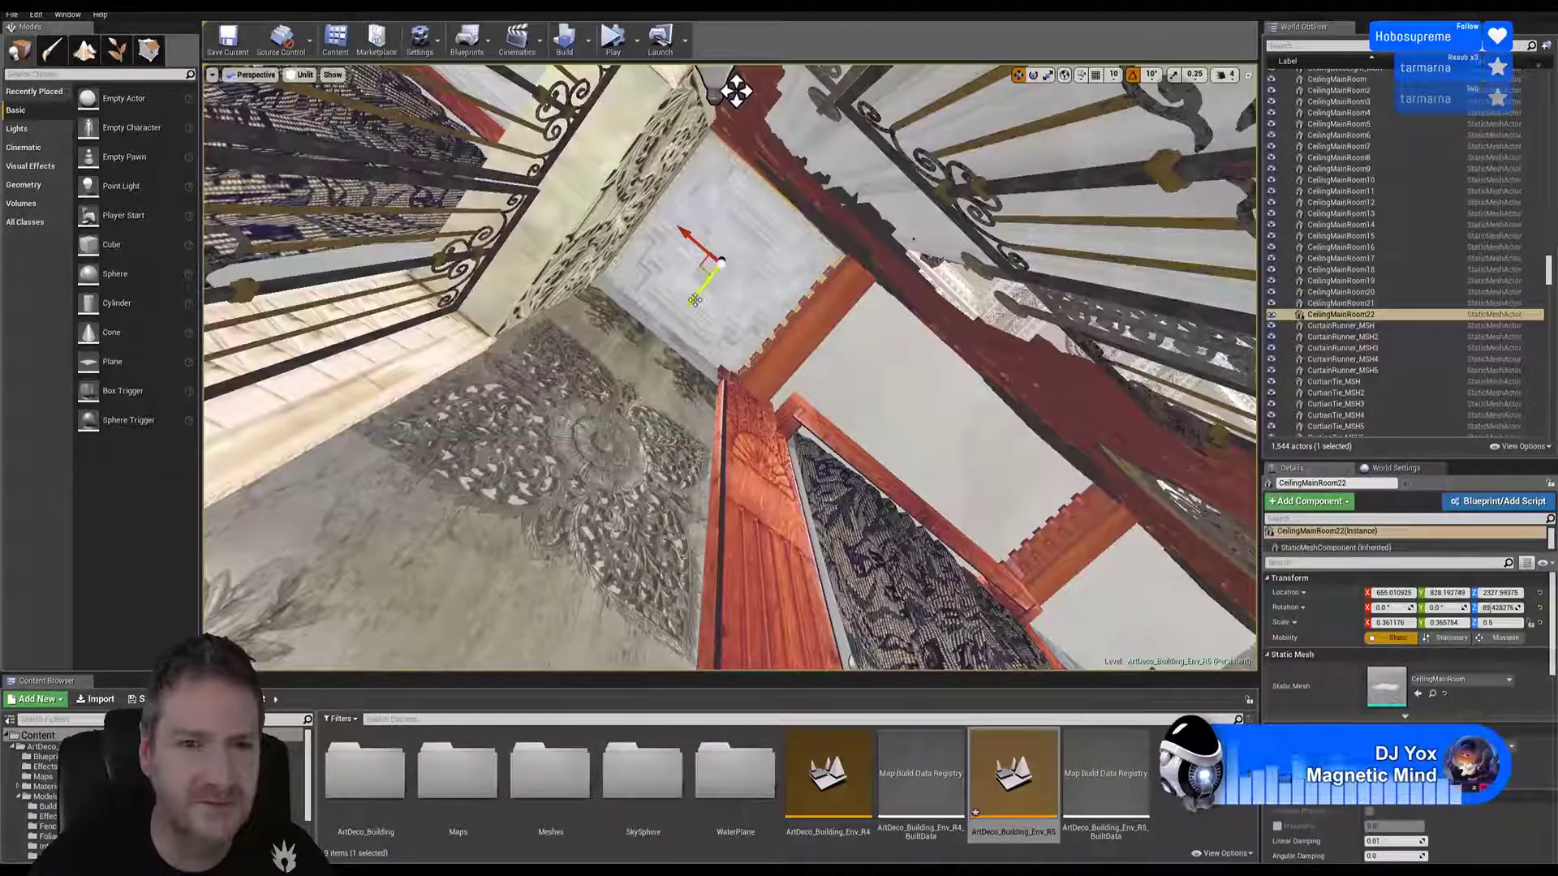
pyautogui.moveTo(695, 300); pyautogui.dragTo(695, 301)
# Step: Check the corner panel's fit from below, and place a duplicate in the adjacent ceiling bay at about X 126
pyautogui.moveTo(759, 321); pyautogui.dragTo(755, 443, button='right')
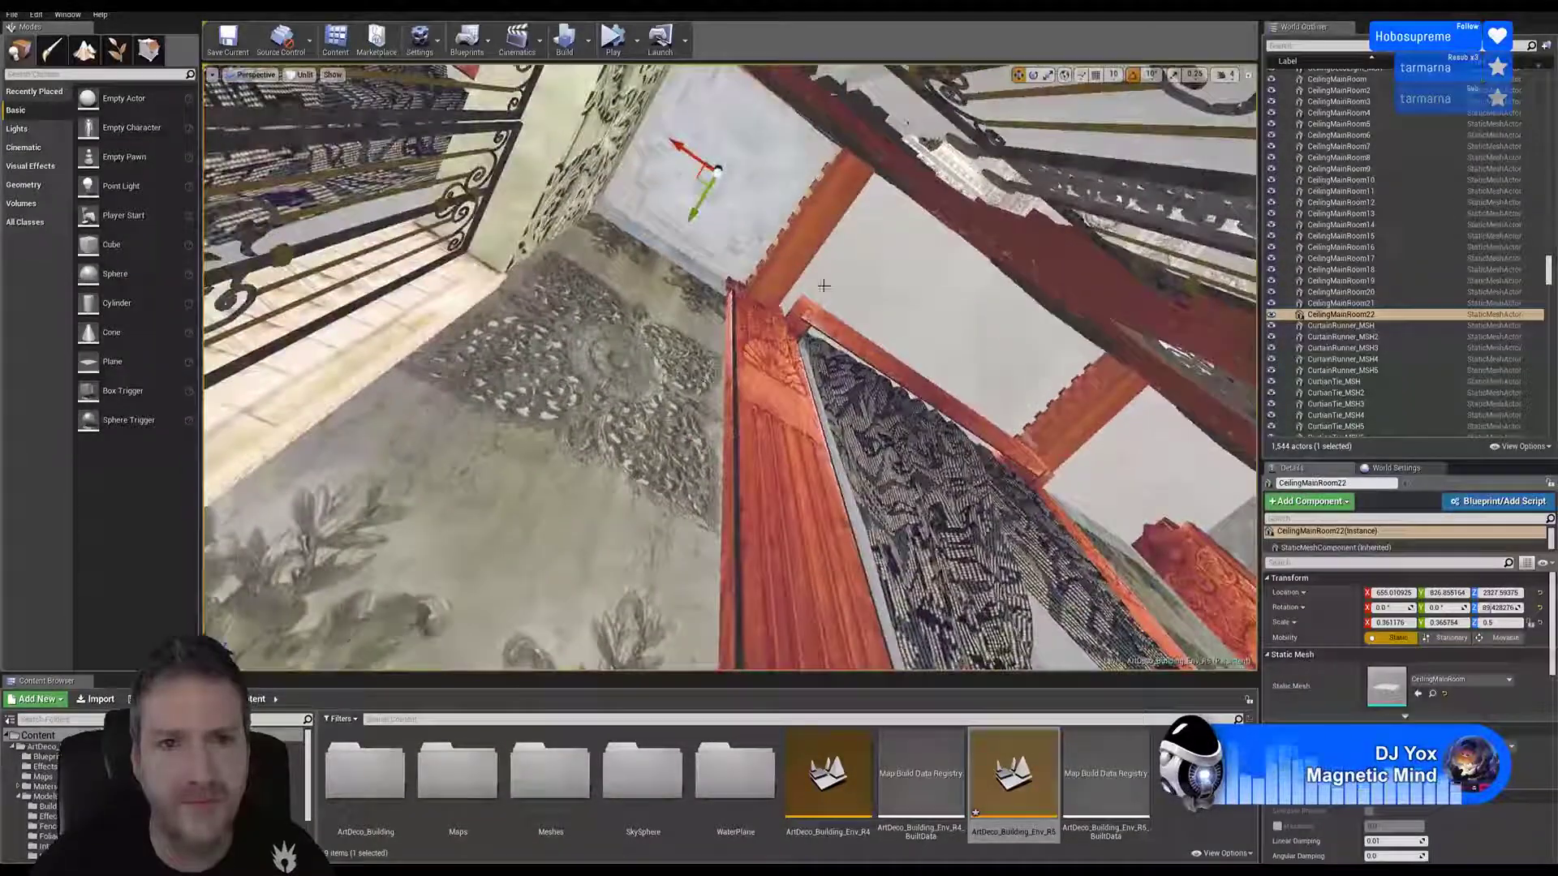
pyautogui.press('w')
pyautogui.moveTo(715, 248)
pyautogui.mouseDown(button='right')
pyautogui.moveTo(701, 208)
pyautogui.moveTo(698, 231)
pyautogui.mouseUp(button='right')
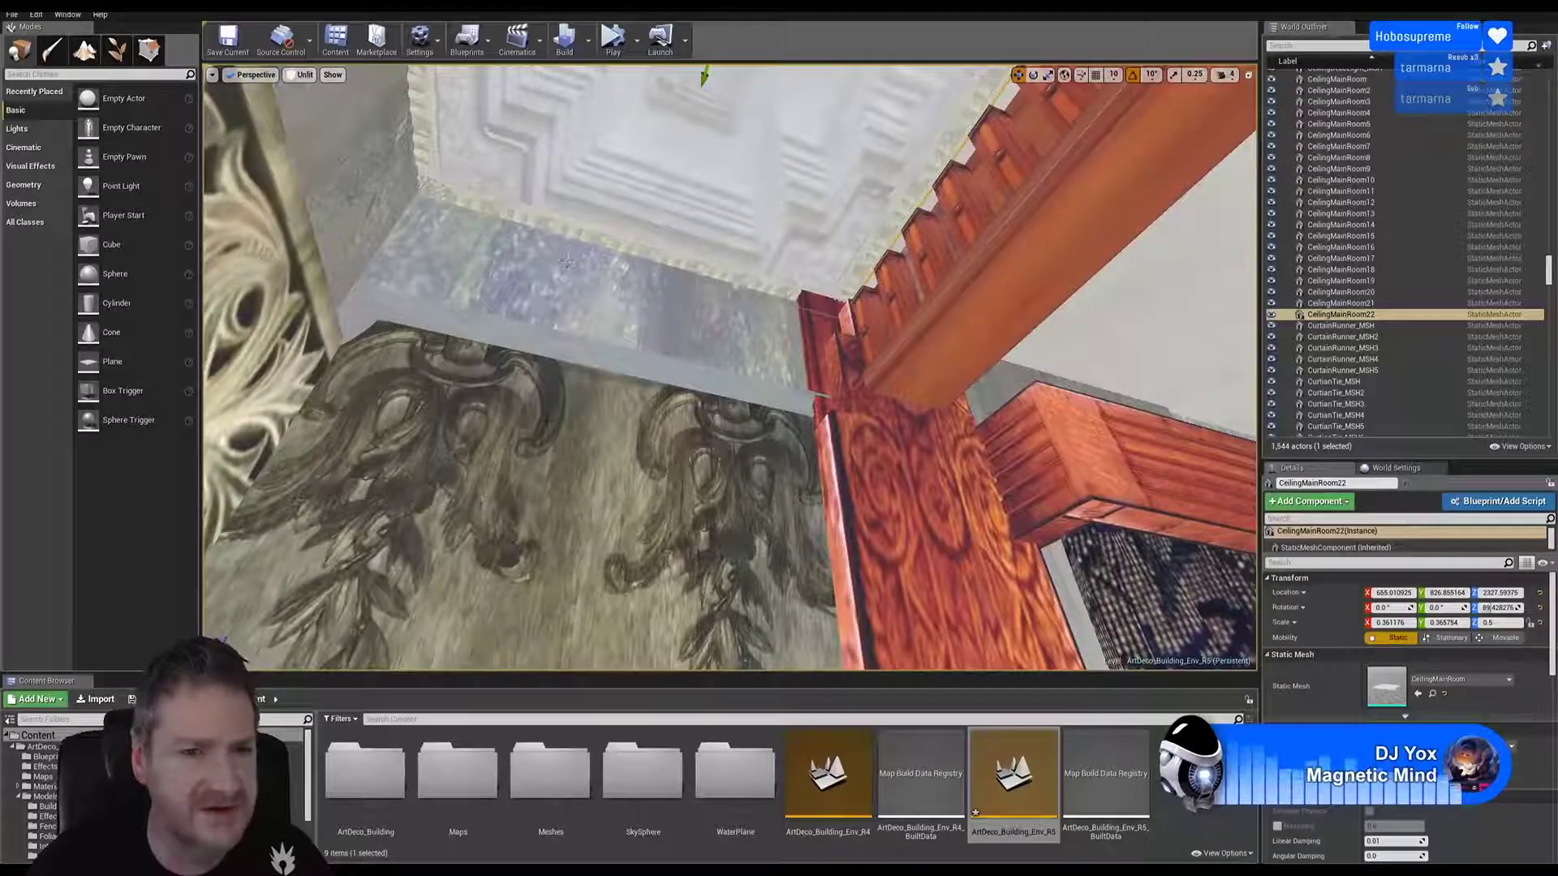
pyautogui.moveTo(566, 262); pyautogui.dragTo(709, 105, button='right')
pyautogui.press('w')
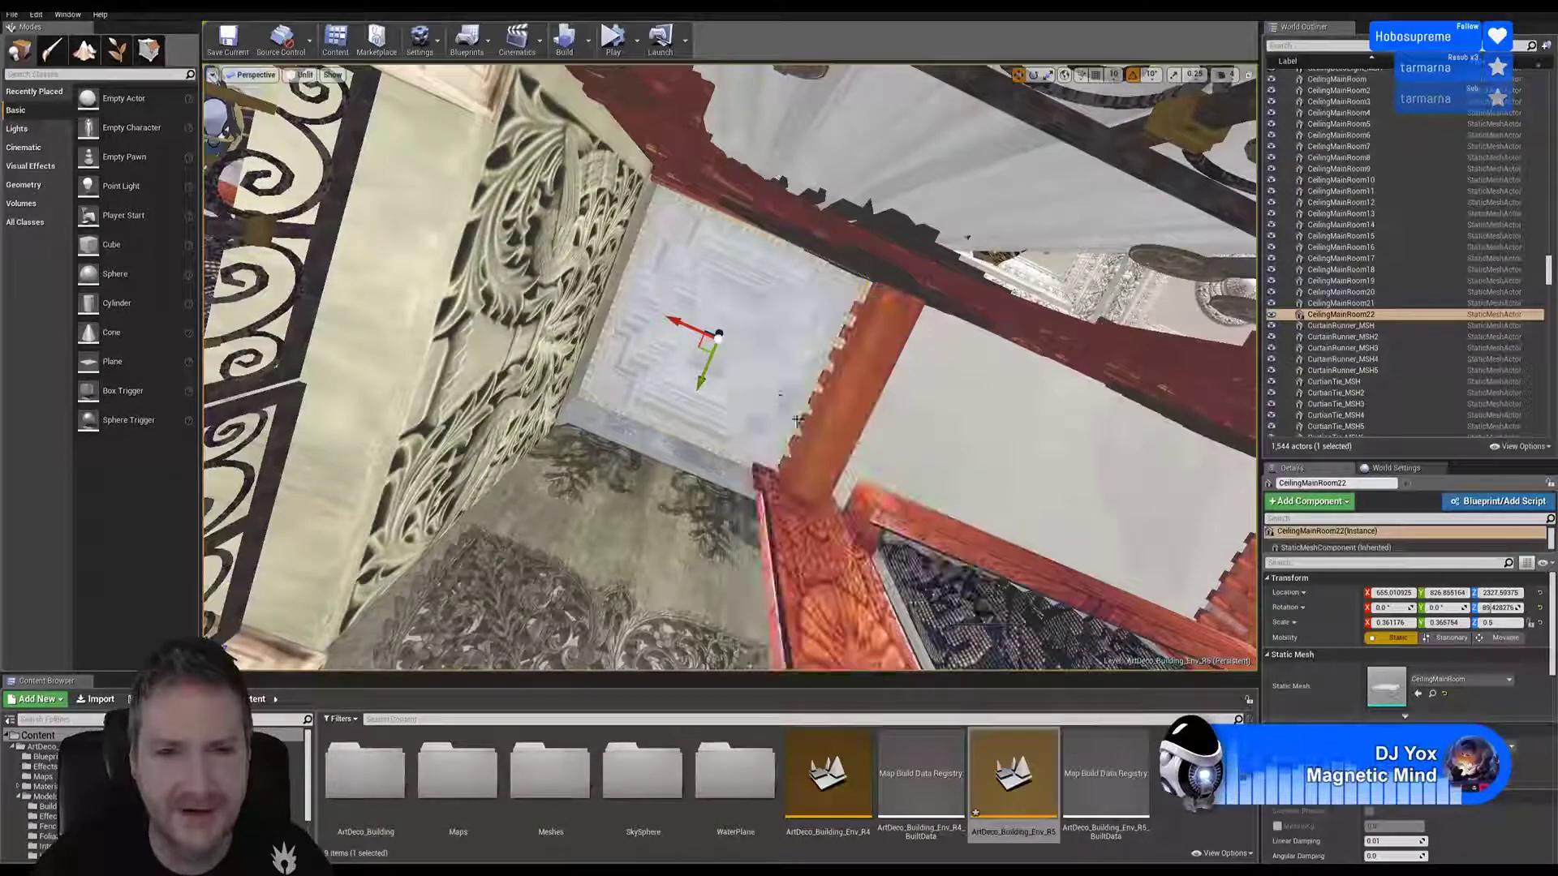
pyautogui.hotkey('ctrl', 'w')
pyautogui.moveTo(714, 357); pyautogui.dragTo(695, 355, button='right')
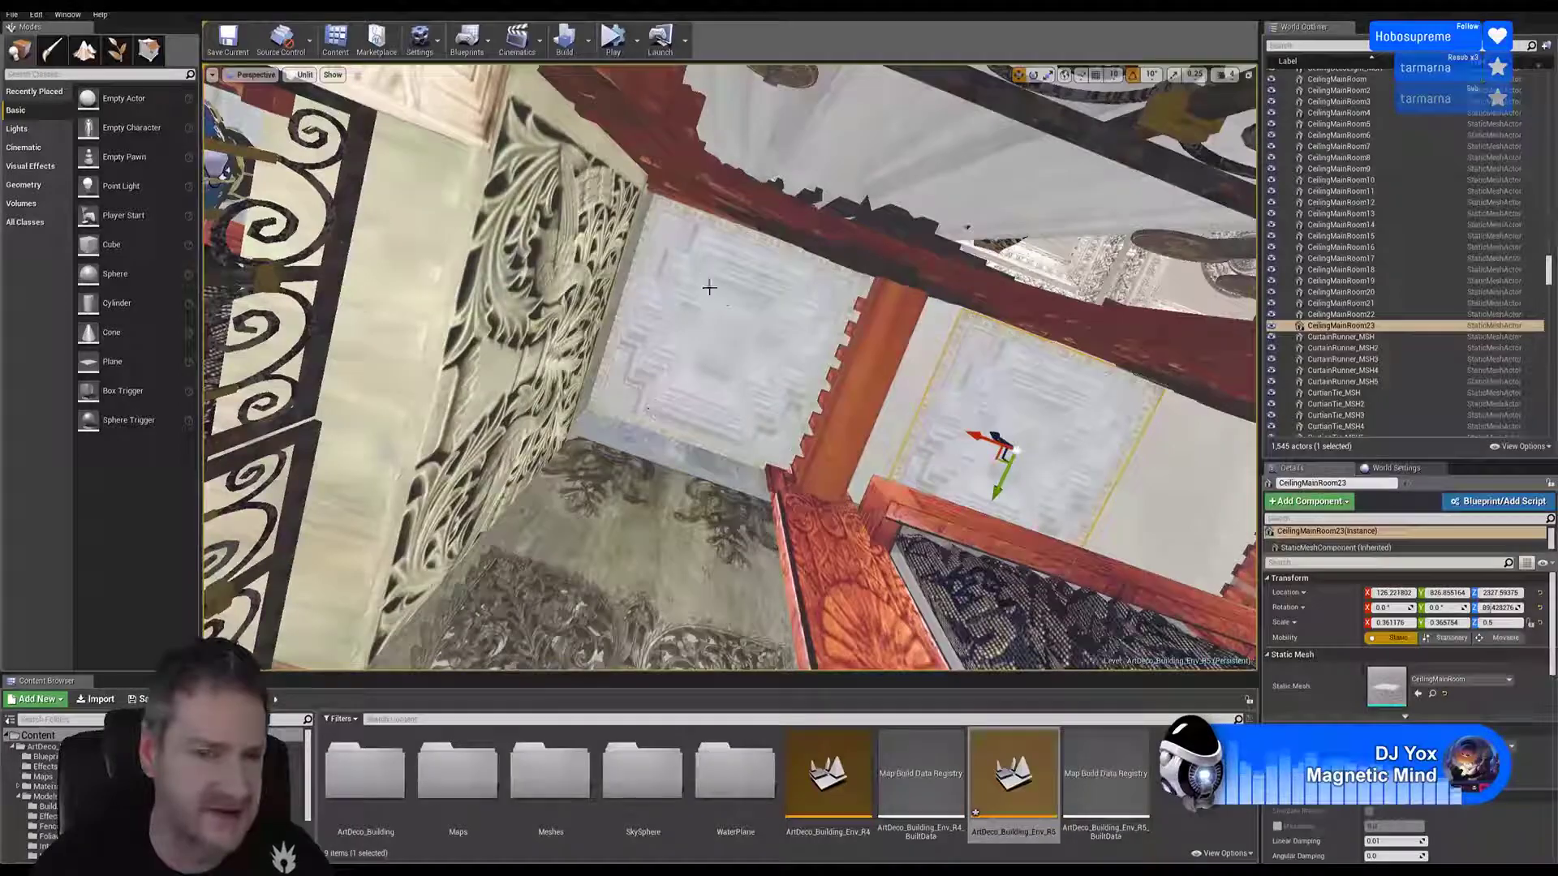
# Step: Move the second panel to about X 67 between the two wooden beams and stretch its Y scale to about 0.75
pyautogui.moveTo(761, 240); pyautogui.dragTo(941, 276, button='right')
pyautogui.moveTo(734, 266); pyautogui.dragTo(678, 259, button='right')
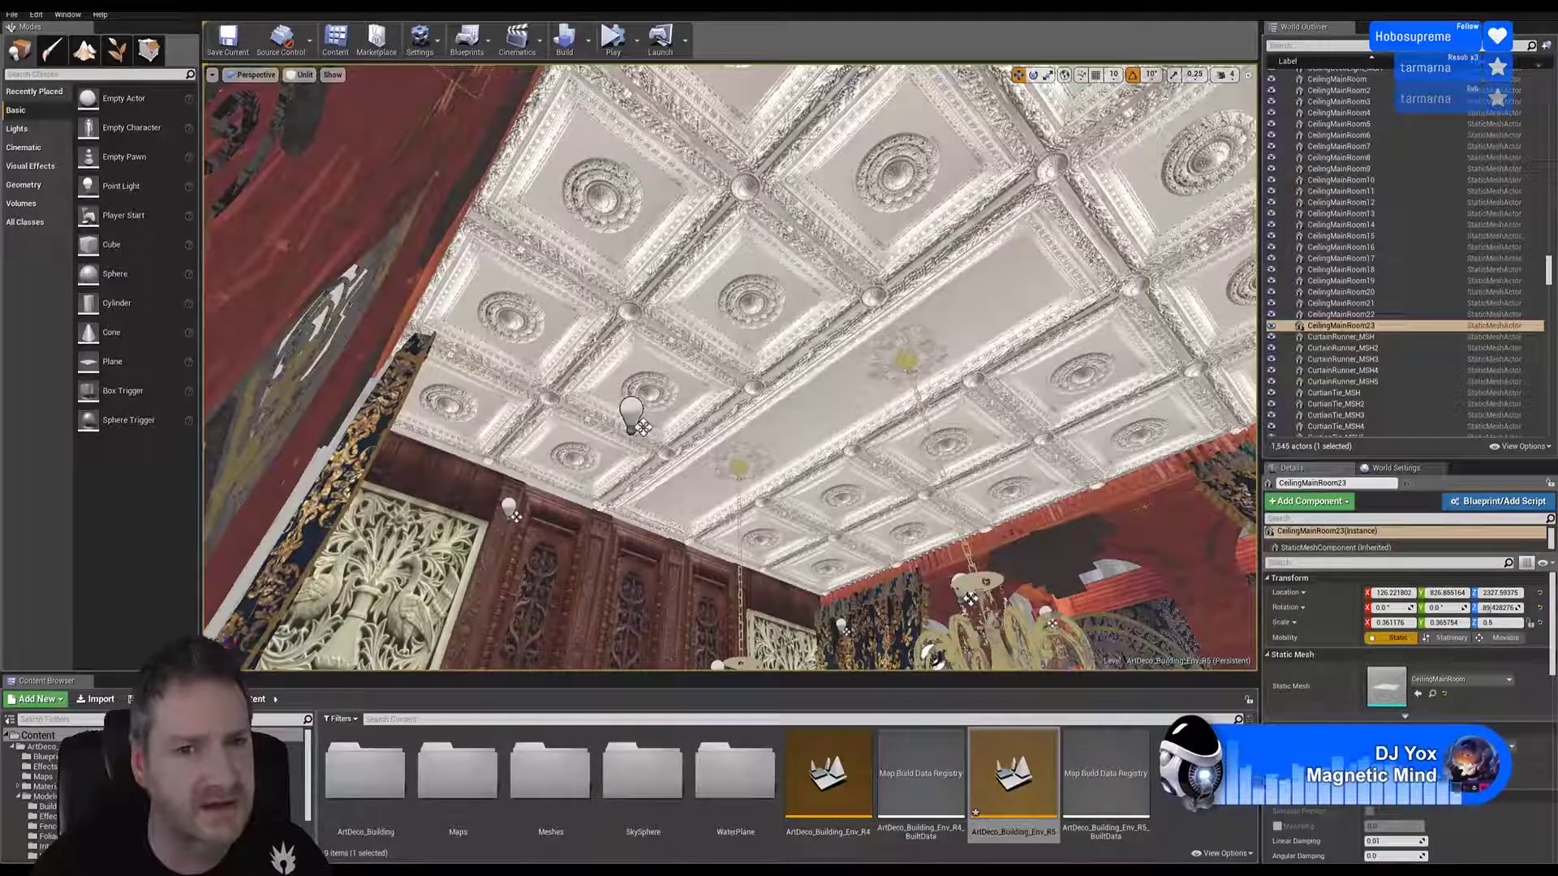
pyautogui.moveTo(697, 244); pyautogui.dragTo(414, 200, button='right')
pyautogui.moveTo(614, 212); pyautogui.dragTo(671, 341, button='right')
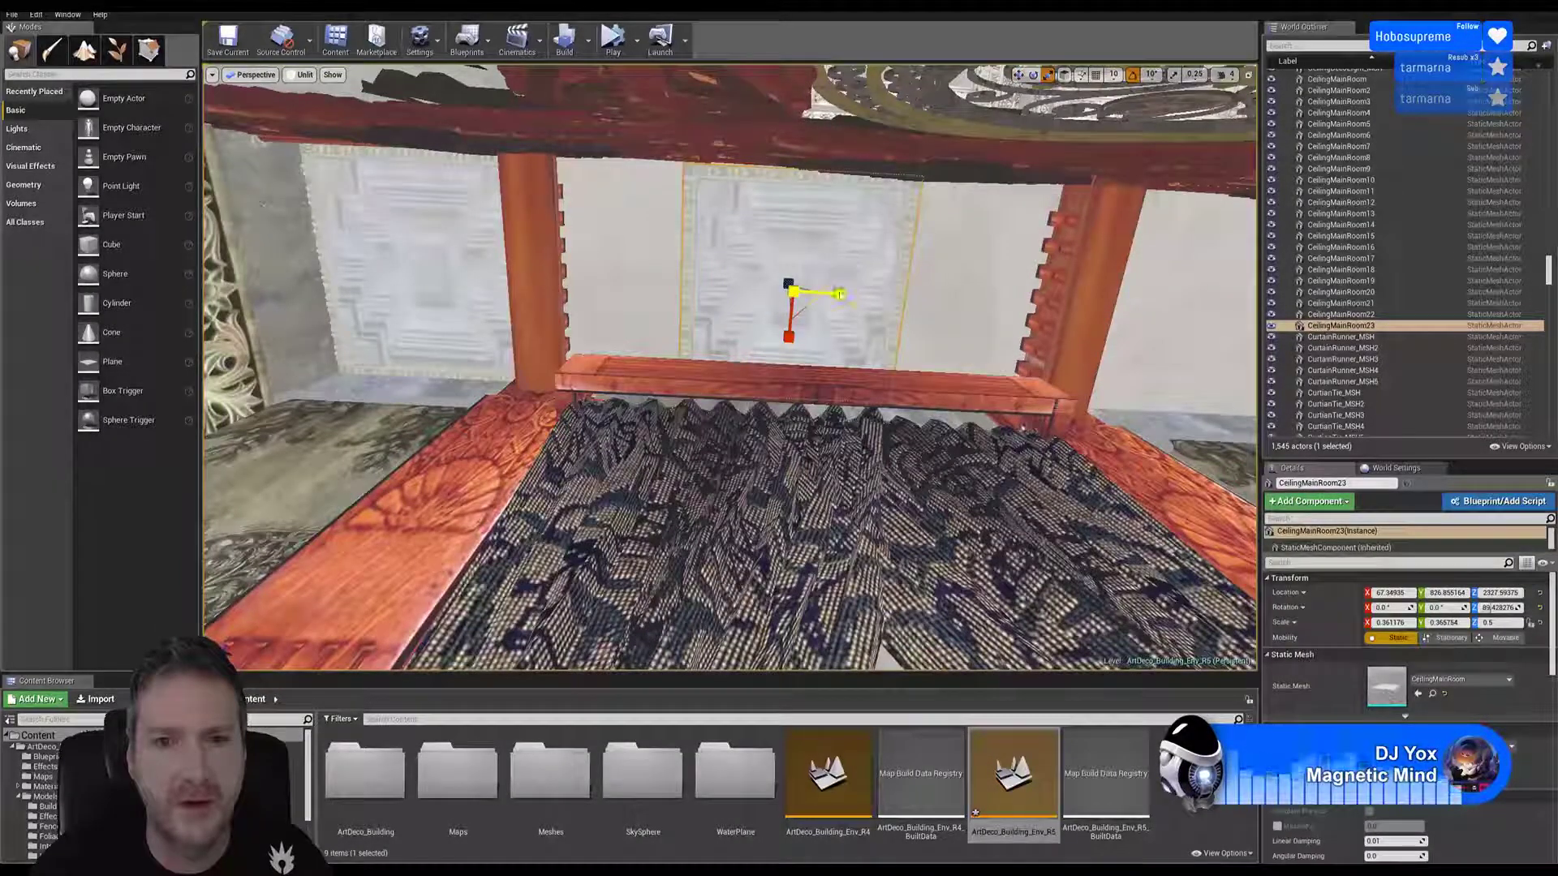
pyautogui.moveTo(840, 294); pyautogui.dragTo(873, 292)
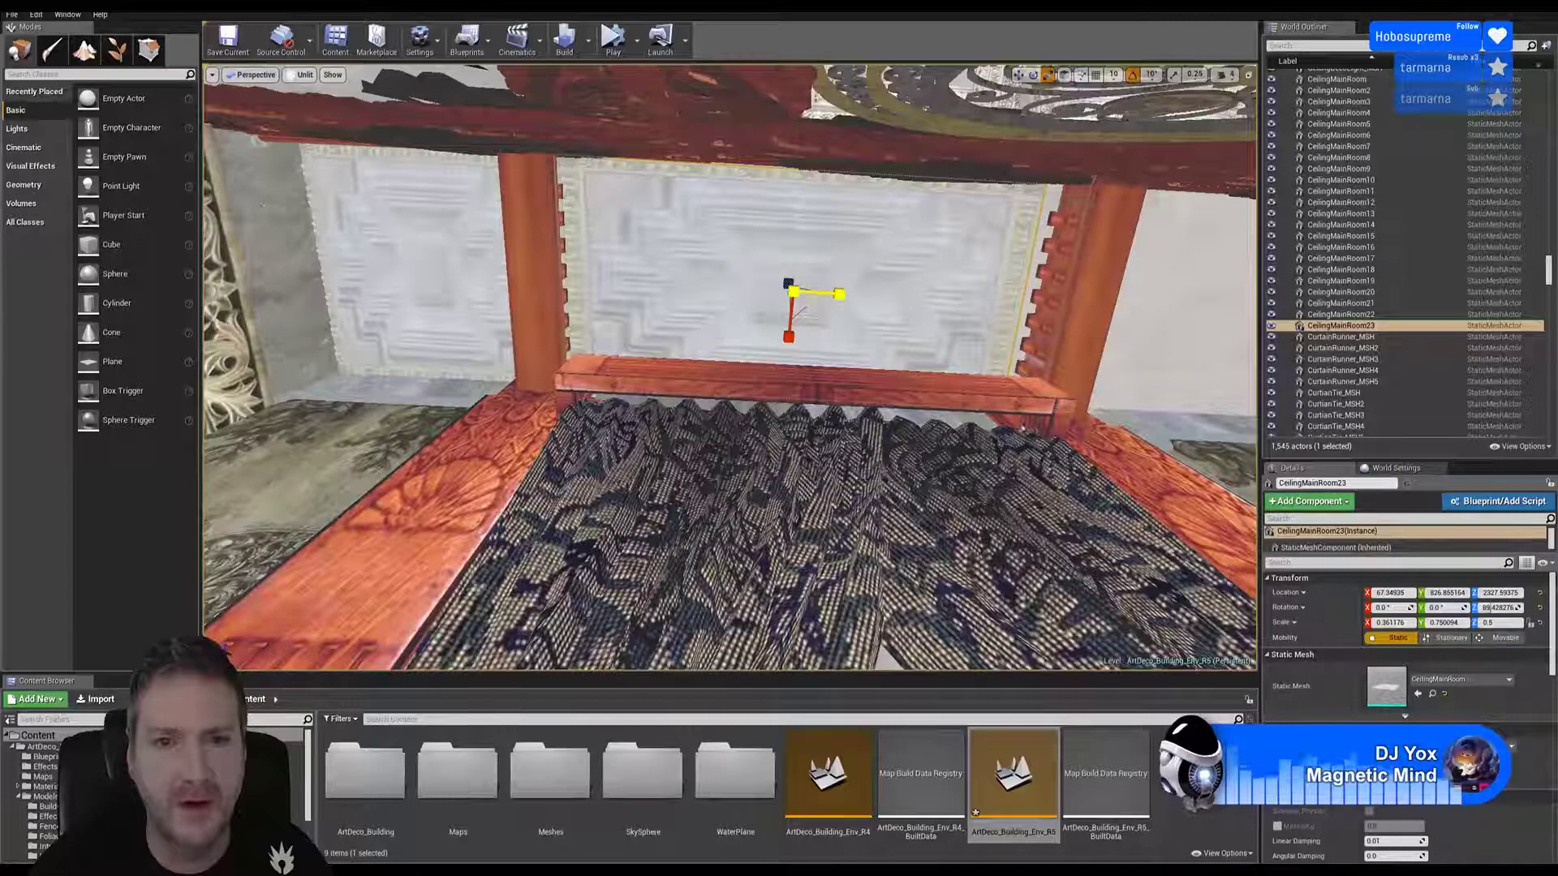
# Step: Shift the second panel to about X 56, widen its Y scale to about 0.78 and check its fit between the beams
pyautogui.click(1019, 75)
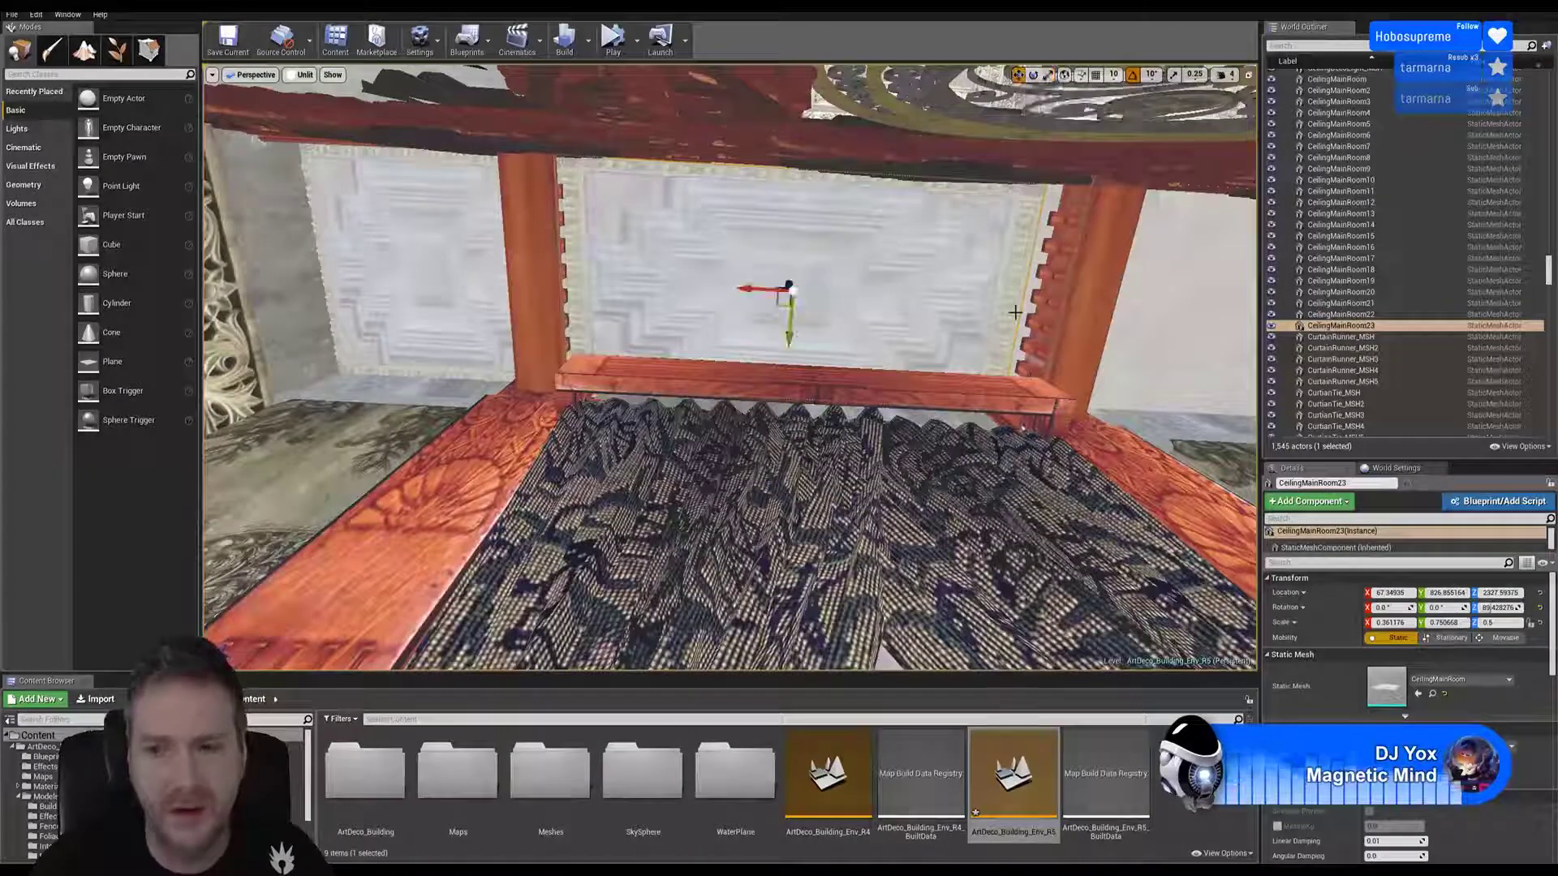
pyautogui.moveTo(755, 288); pyautogui.dragTo(761, 290)
pyautogui.click(1049, 75)
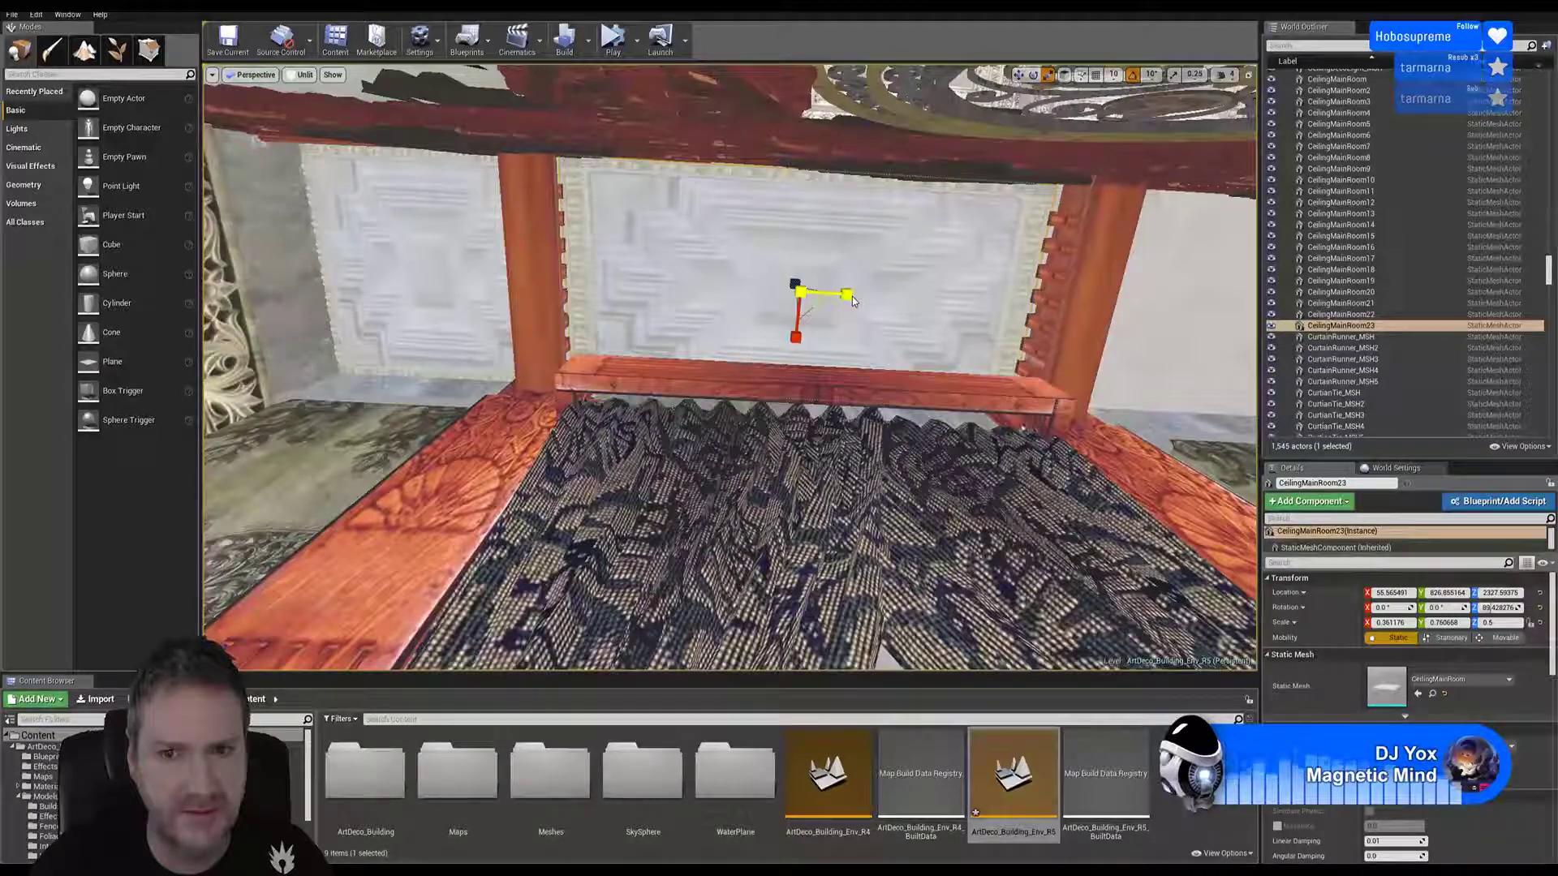
pyautogui.moveTo(852, 300); pyautogui.dragTo(853, 301)
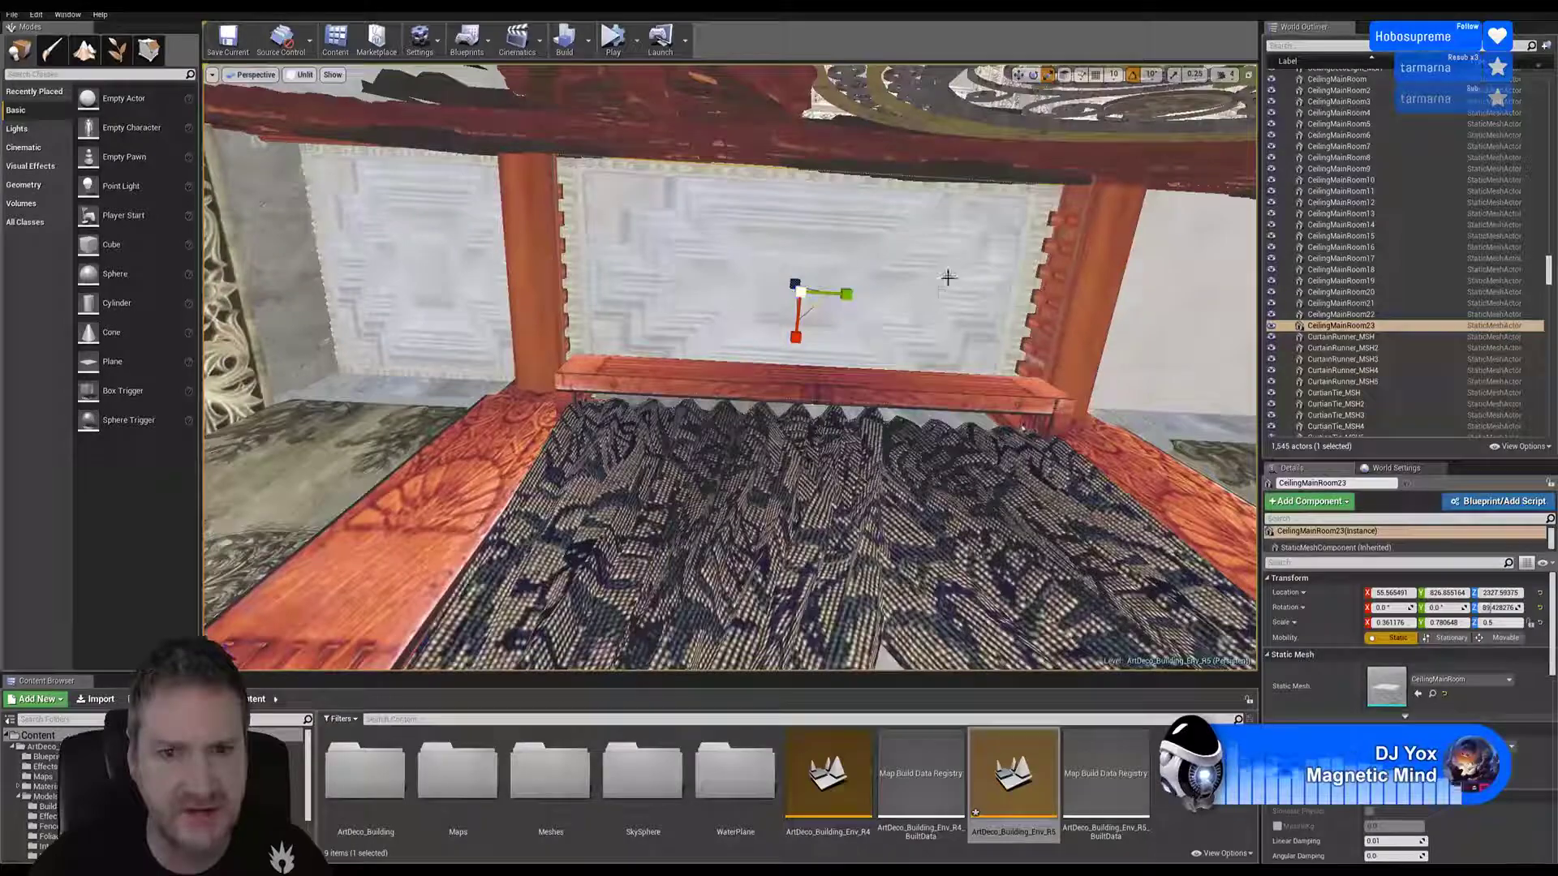
pyautogui.moveTo(947, 275); pyautogui.dragTo(730, 277, button='right')
pyautogui.moveTo(893, 348); pyautogui.dragTo(877, 294, button='right')
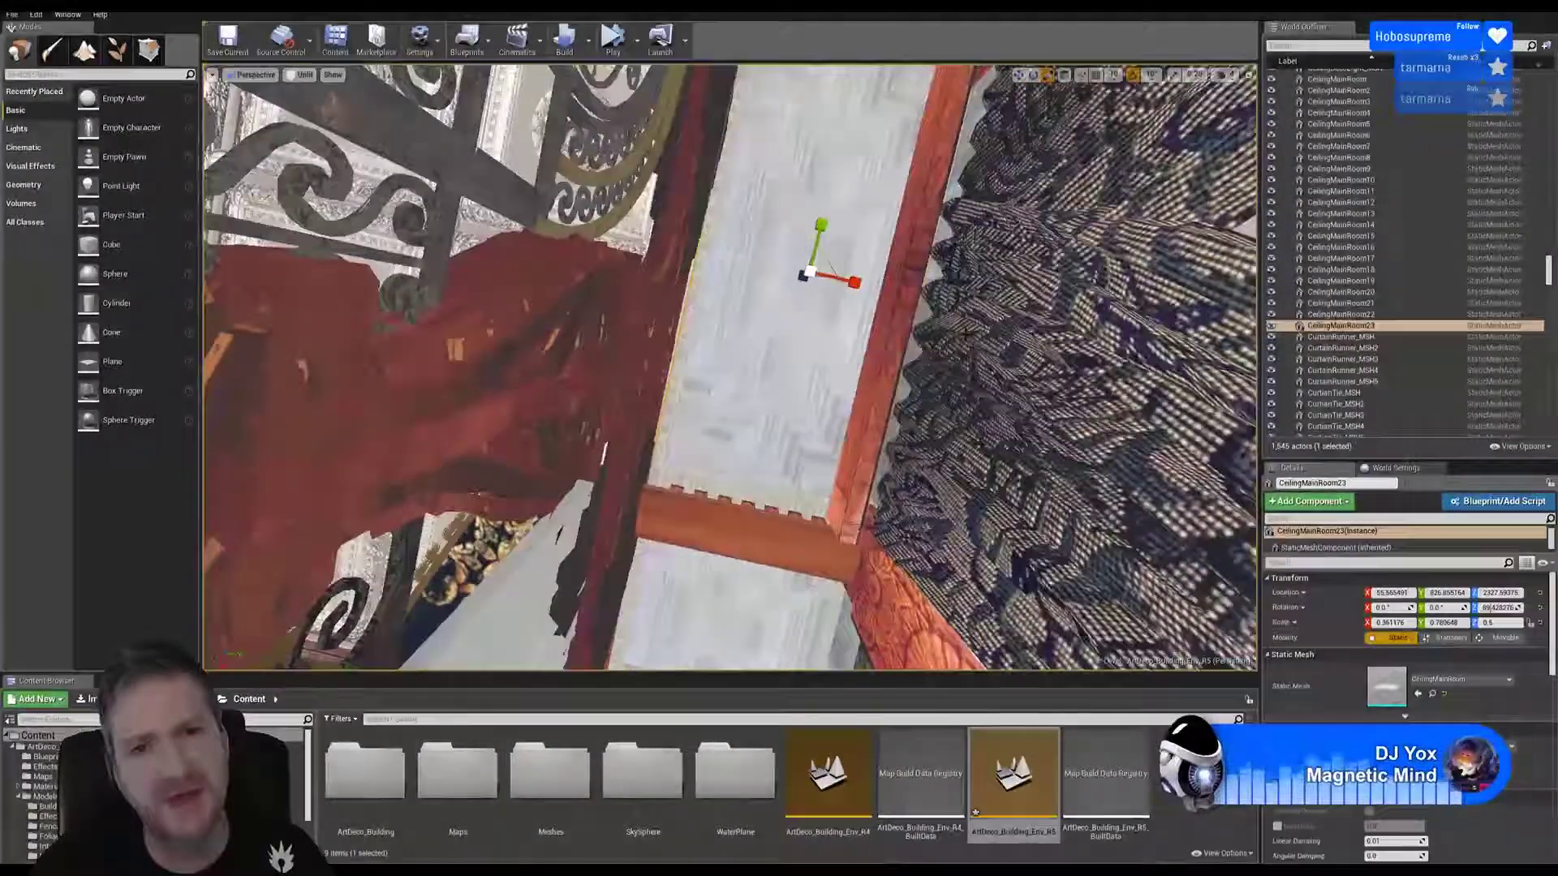
# Step: Nudge the second panel along Y to about 821 and check its fit between the wooden beams
pyautogui.click(1019, 76)
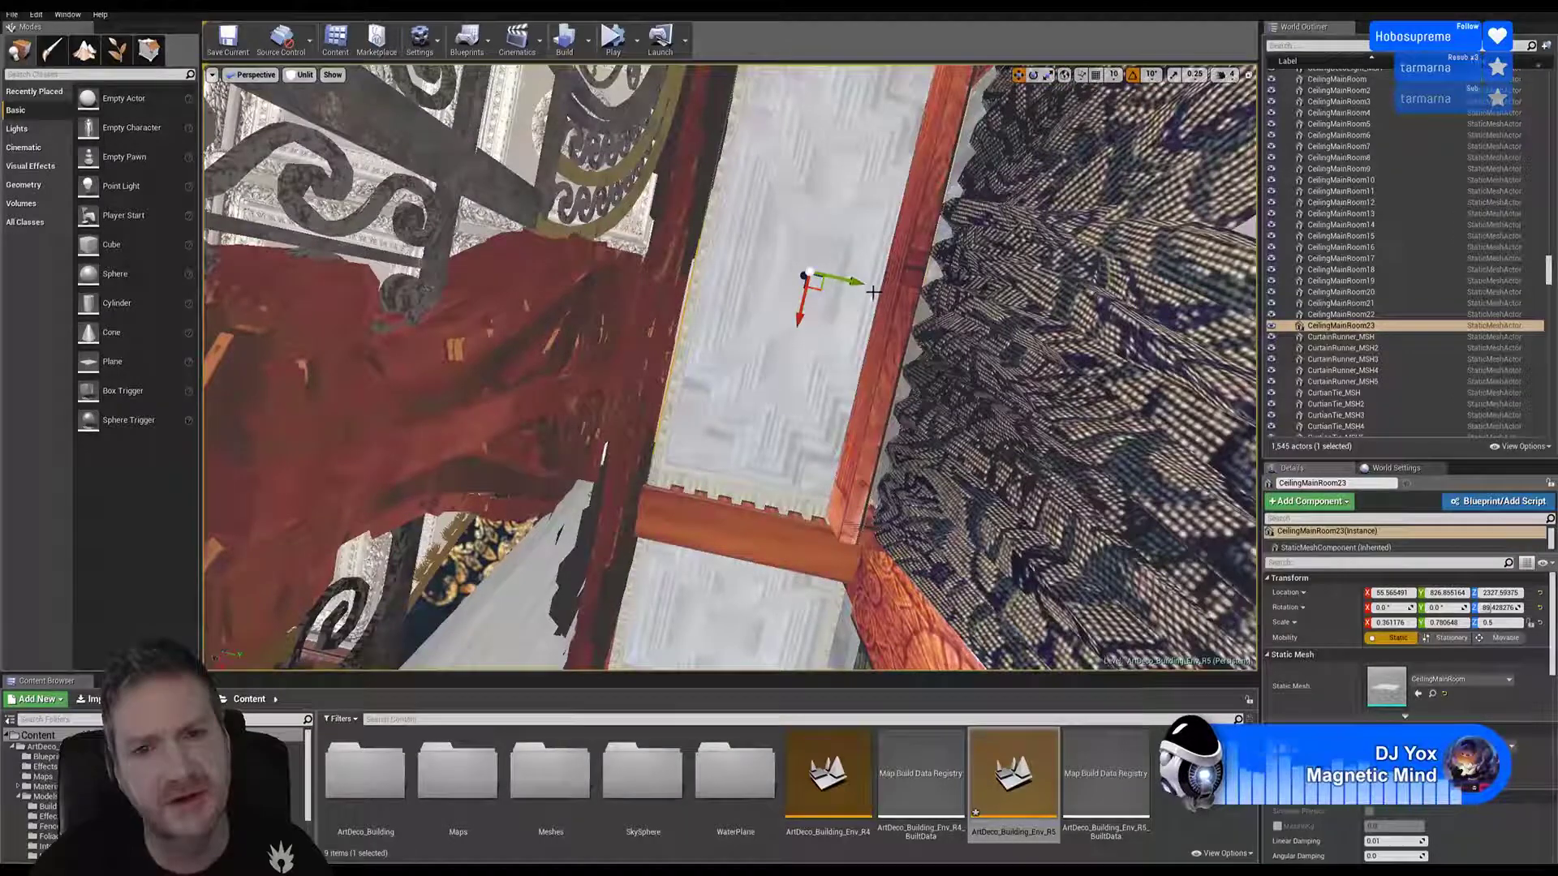
pyautogui.moveTo(860, 284); pyautogui.dragTo(849, 283)
pyautogui.moveTo(849, 282); pyautogui.dragTo(1112, 329, button='right')
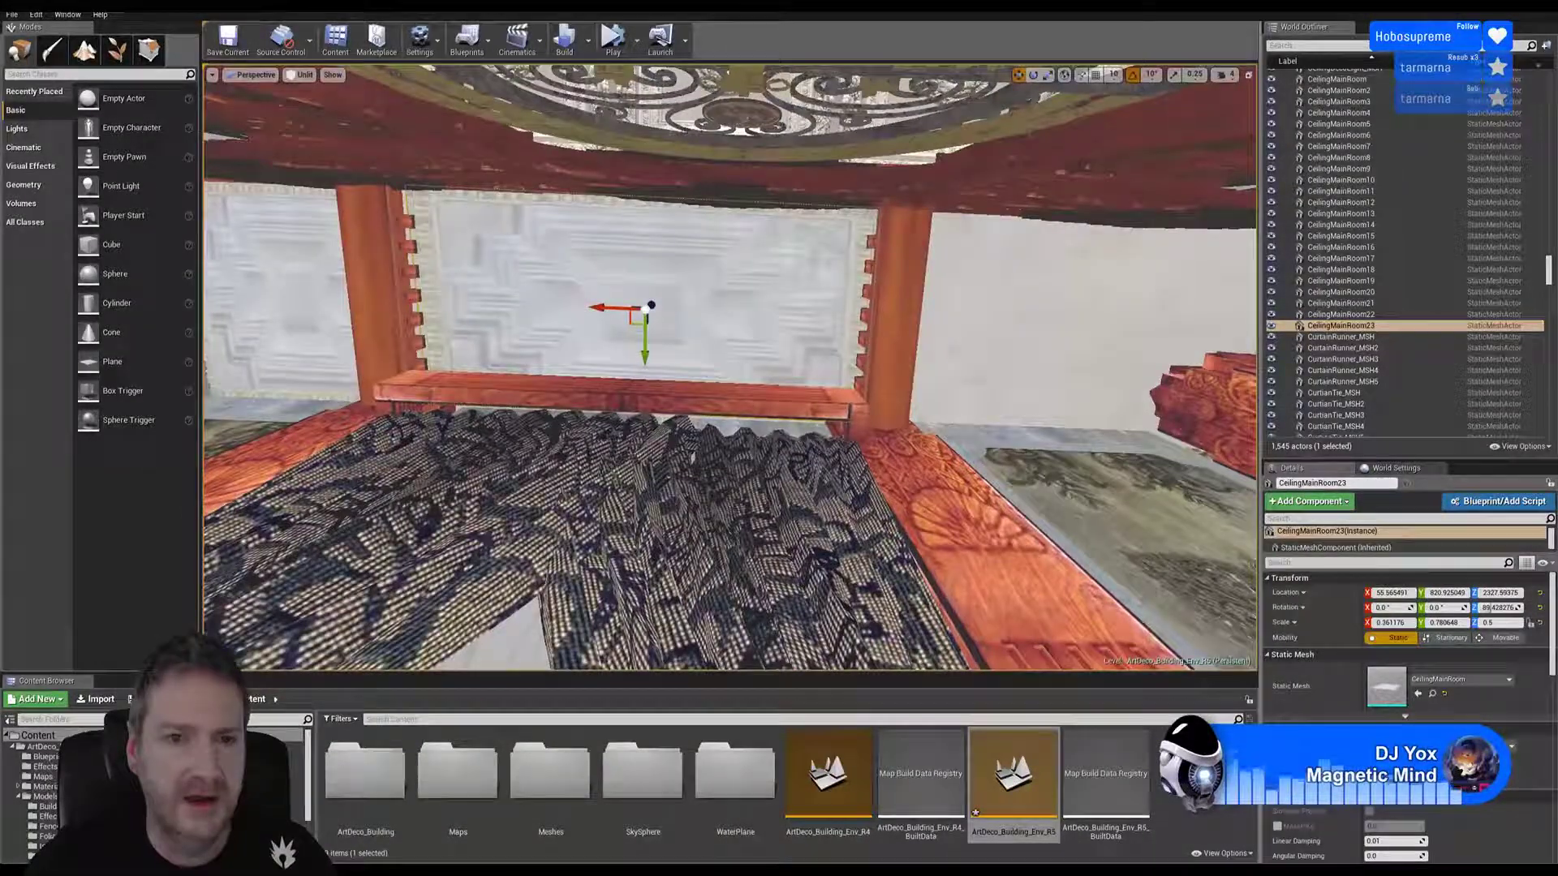
# Step: Duplicate the second panel and move the copy into the uncovered end bay at about X -678
pyautogui.rightClick(707, 272)
pyautogui.moveTo(799, 480)
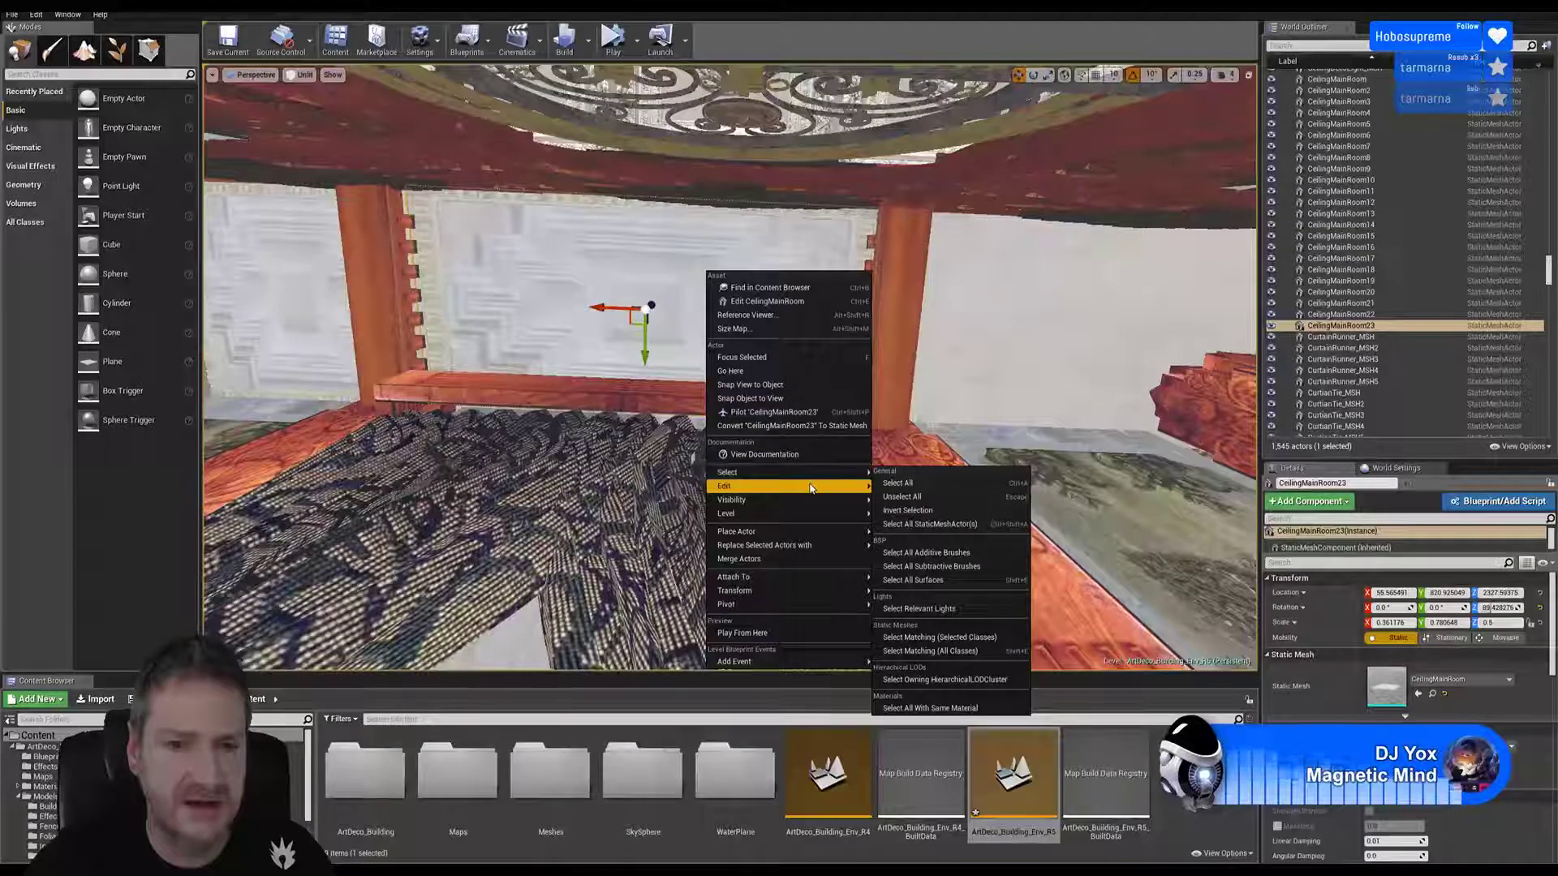
pyautogui.click(911, 542)
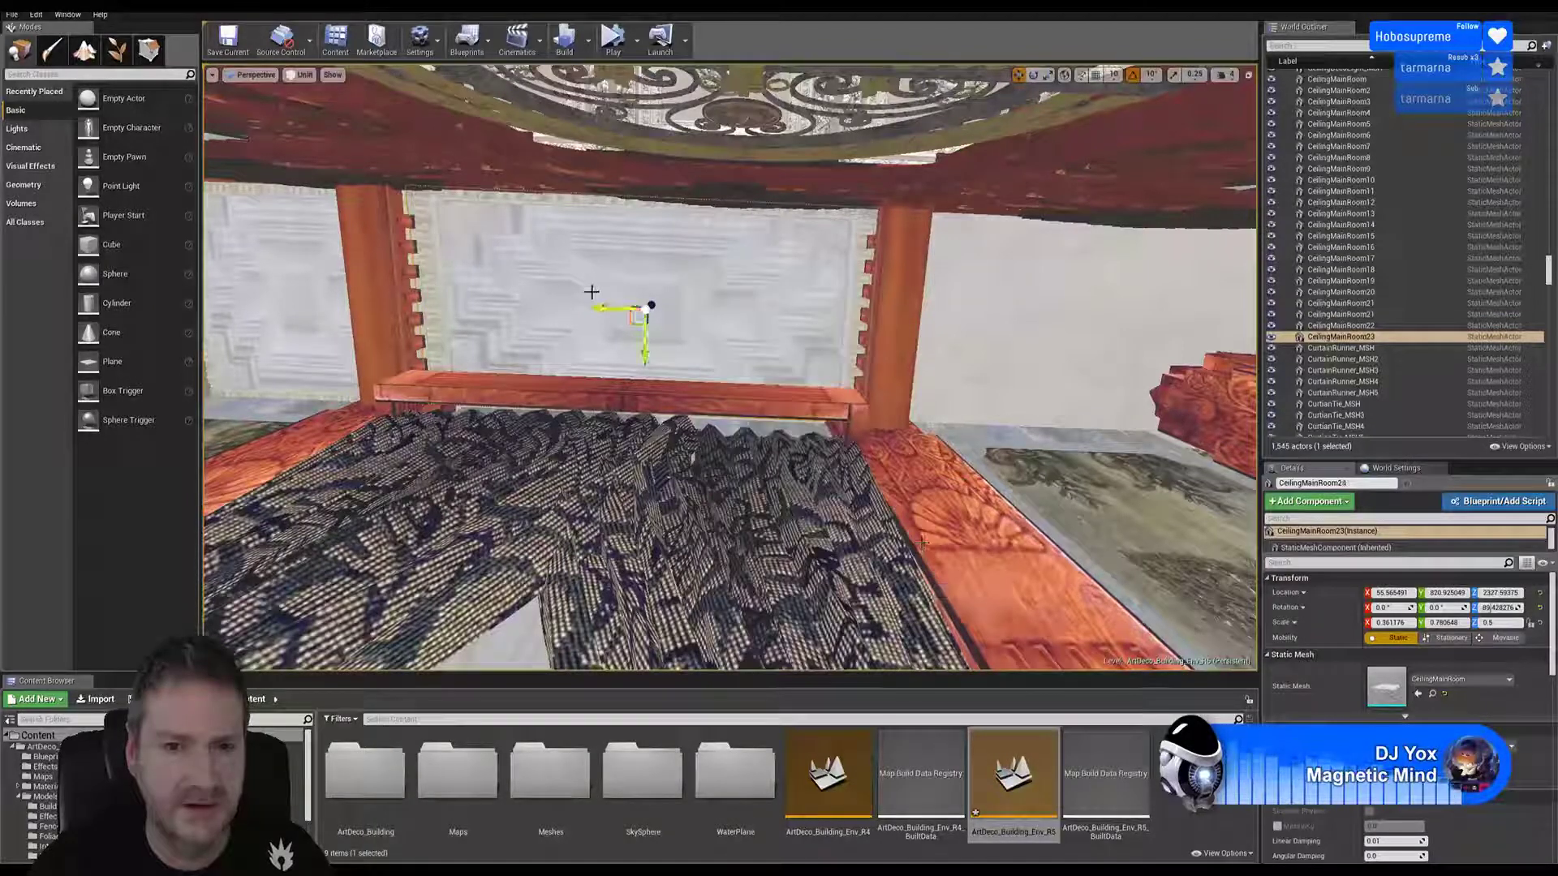
pyautogui.moveTo(623, 308); pyautogui.dragTo(1084, 323)
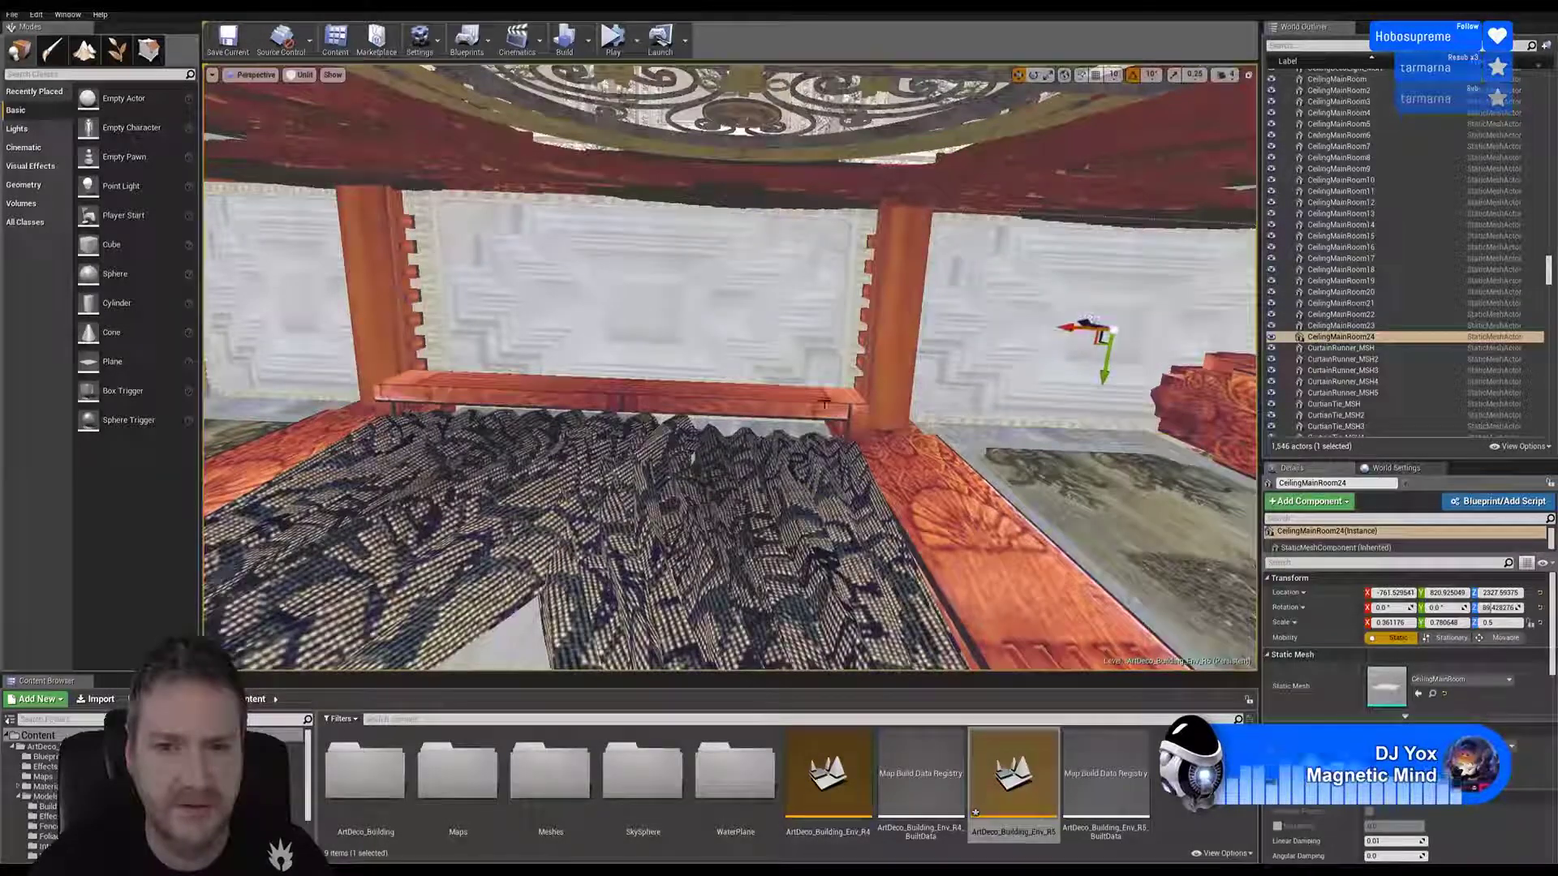
pyautogui.press('d')
pyautogui.moveTo(813, 412)
pyautogui.mouseDown(button='right')
pyautogui.moveTo(791, 427)
pyautogui.moveTo(785, 397)
pyautogui.mouseUp(button='right')
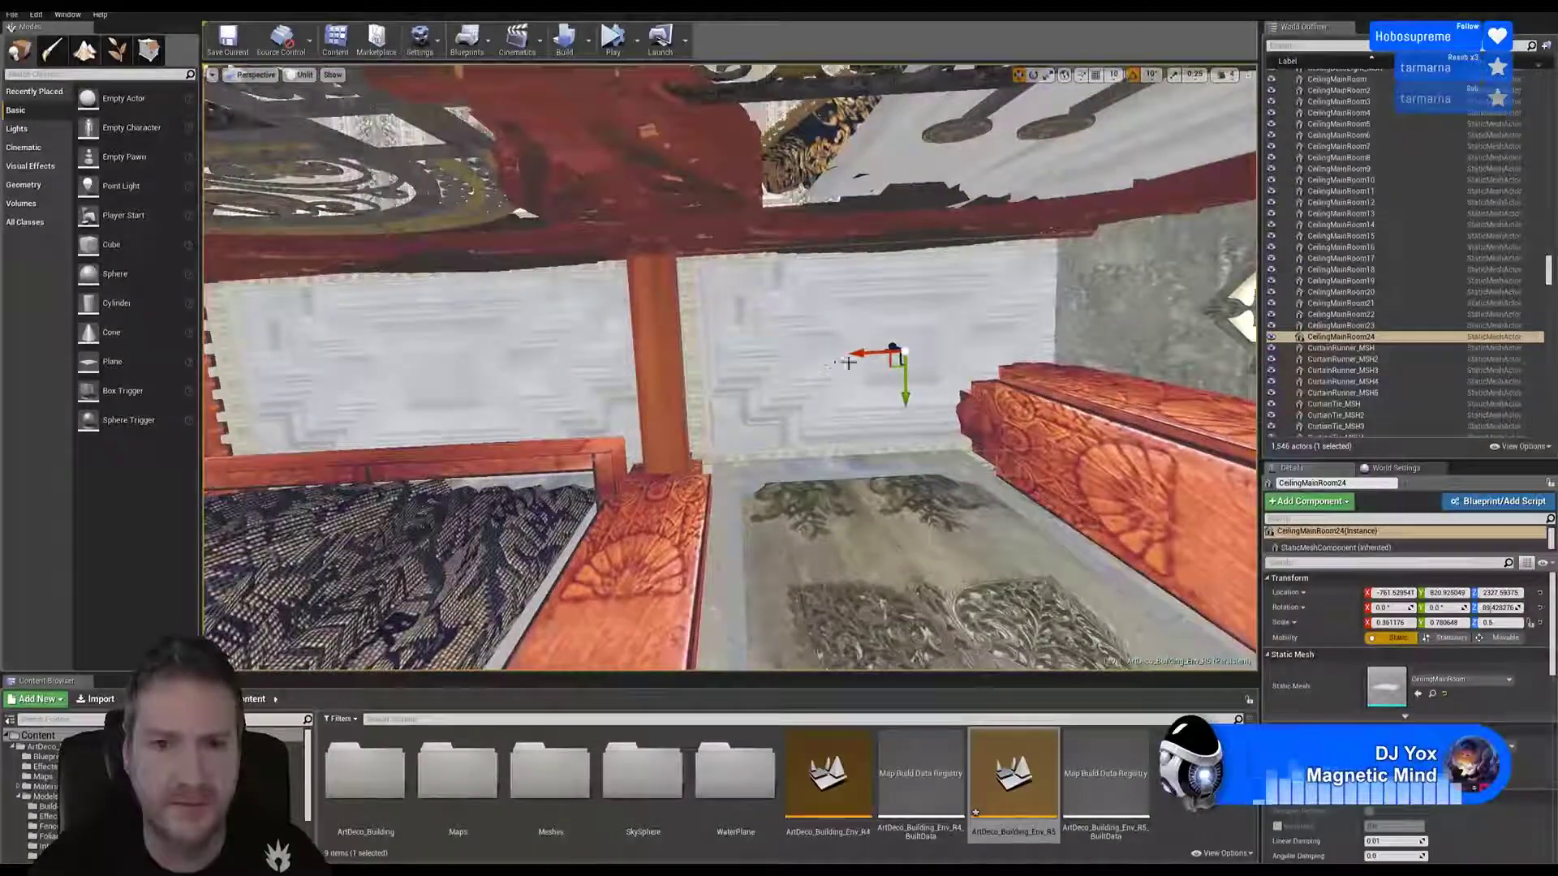
pyautogui.moveTo(863, 353); pyautogui.dragTo(816, 354)
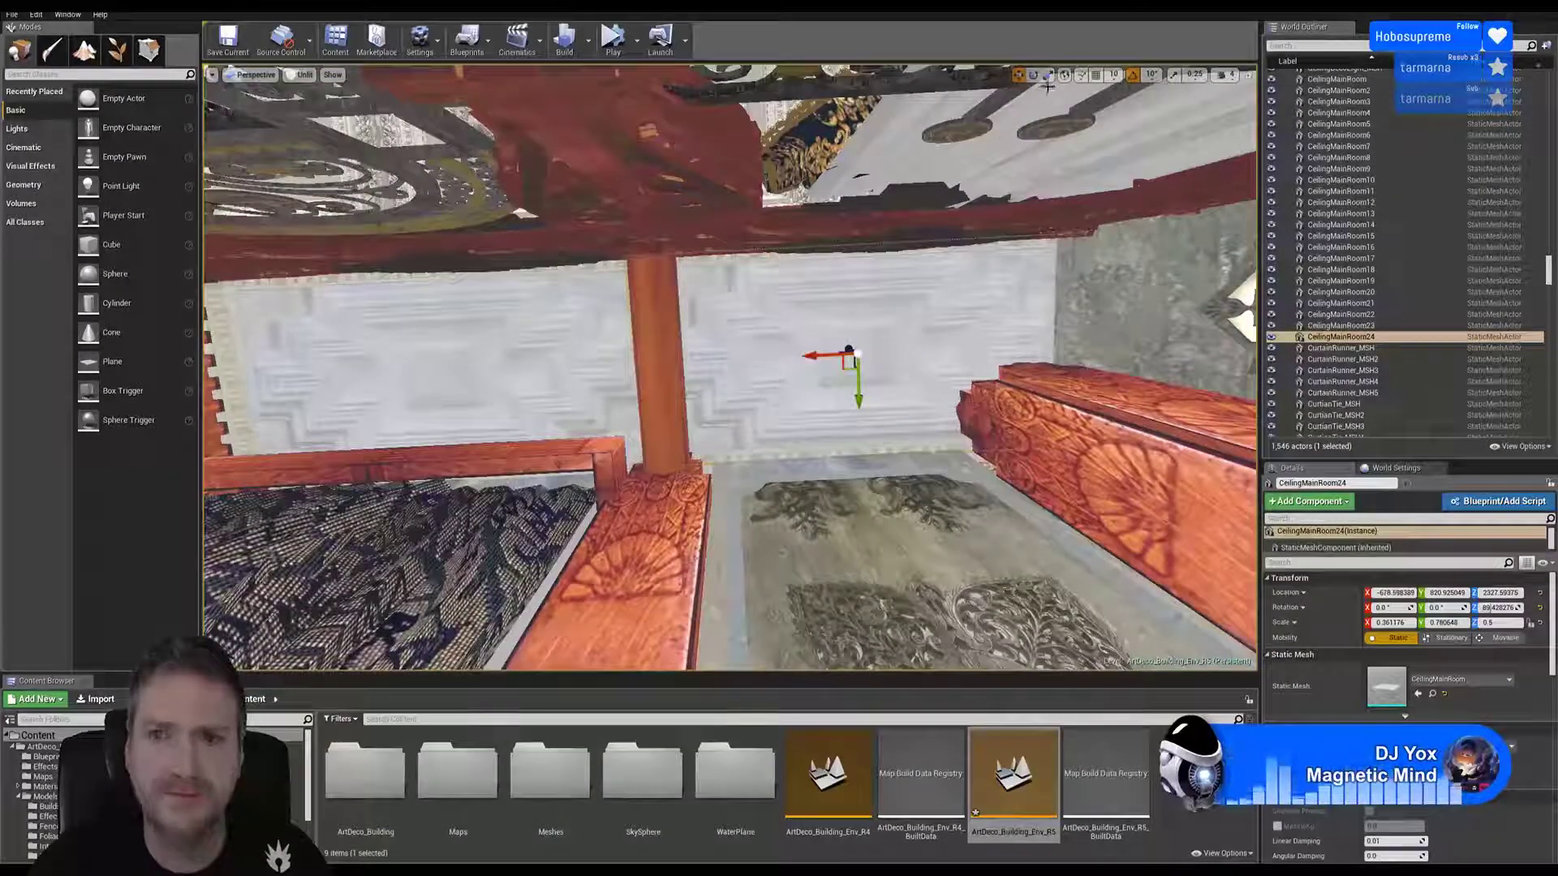
# Step: Reduce the third panel's Y scale to about 0.66 and shift it along X to about -697 to fit the end bay
pyautogui.press('r')
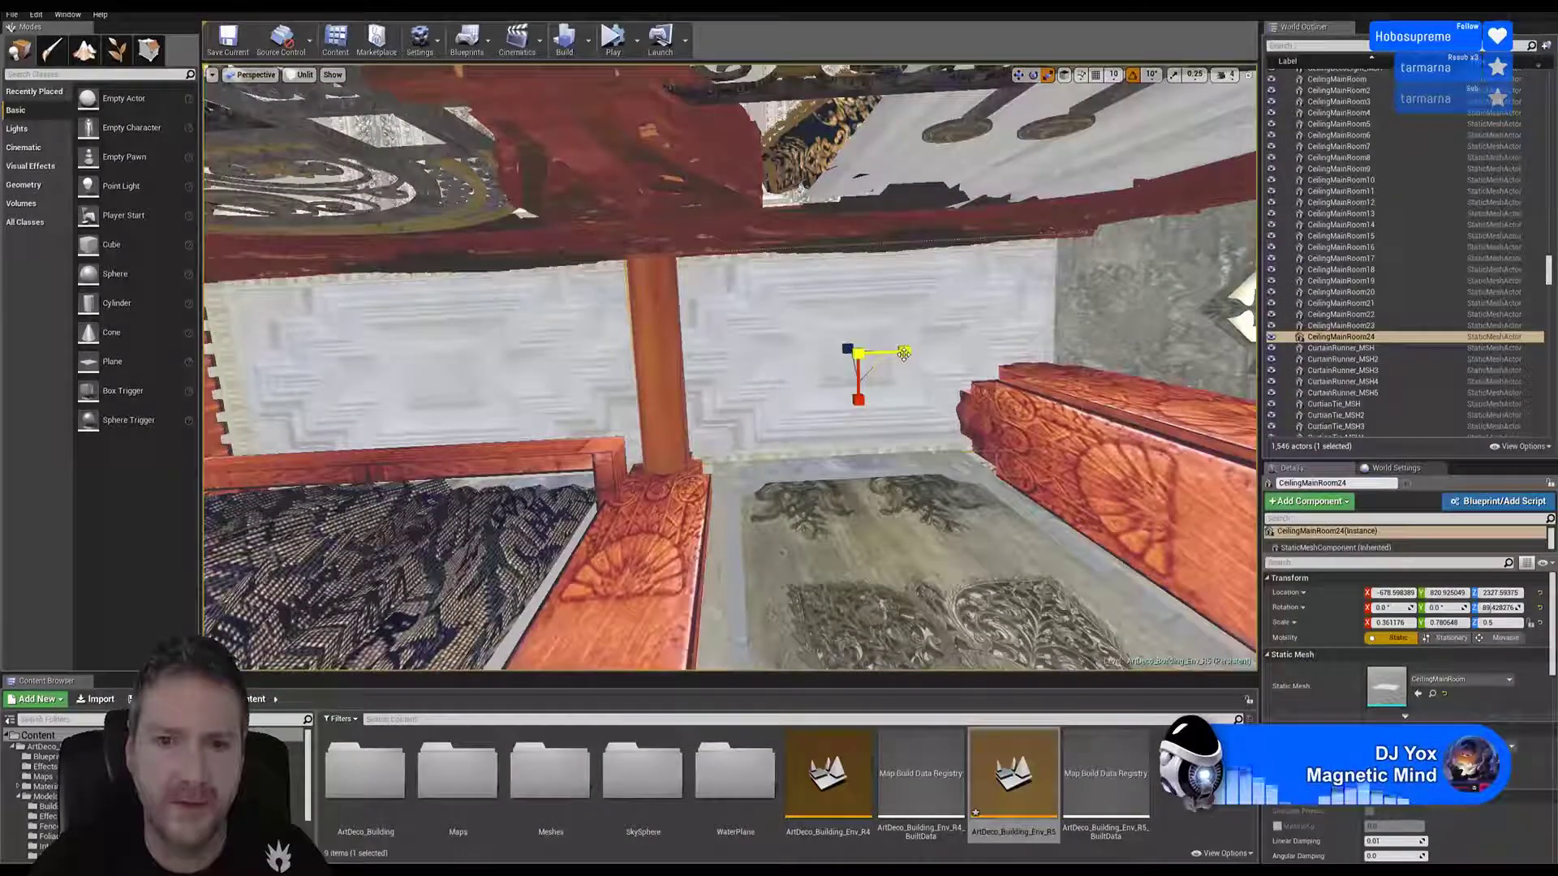
pyautogui.moveTo(903, 353); pyautogui.dragTo(866, 355)
pyautogui.click(1019, 75)
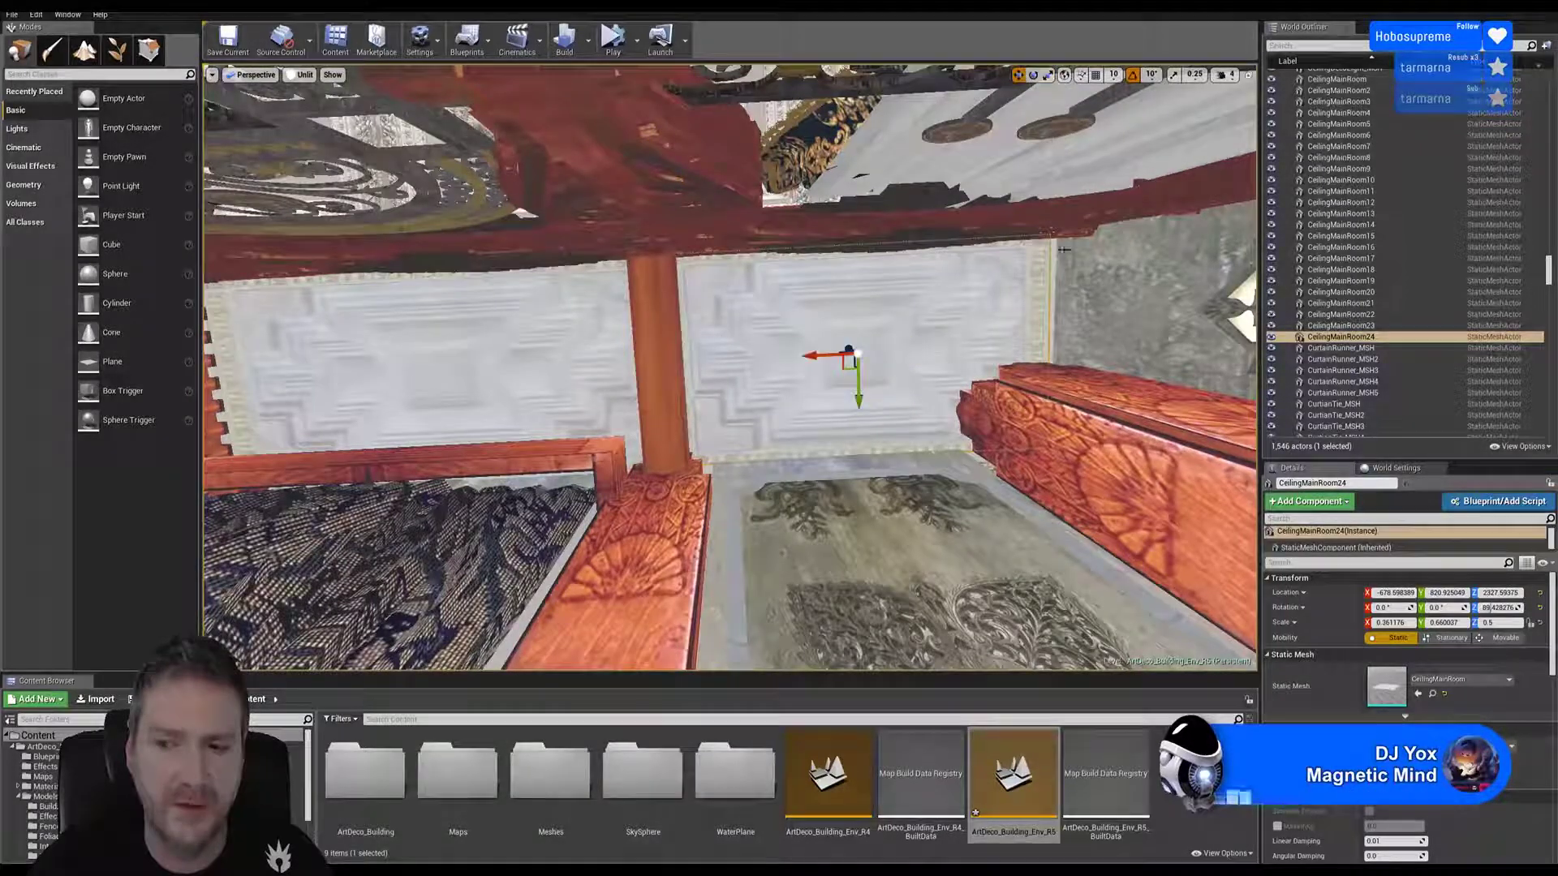
pyautogui.moveTo(823, 358); pyautogui.dragTo(832, 357)
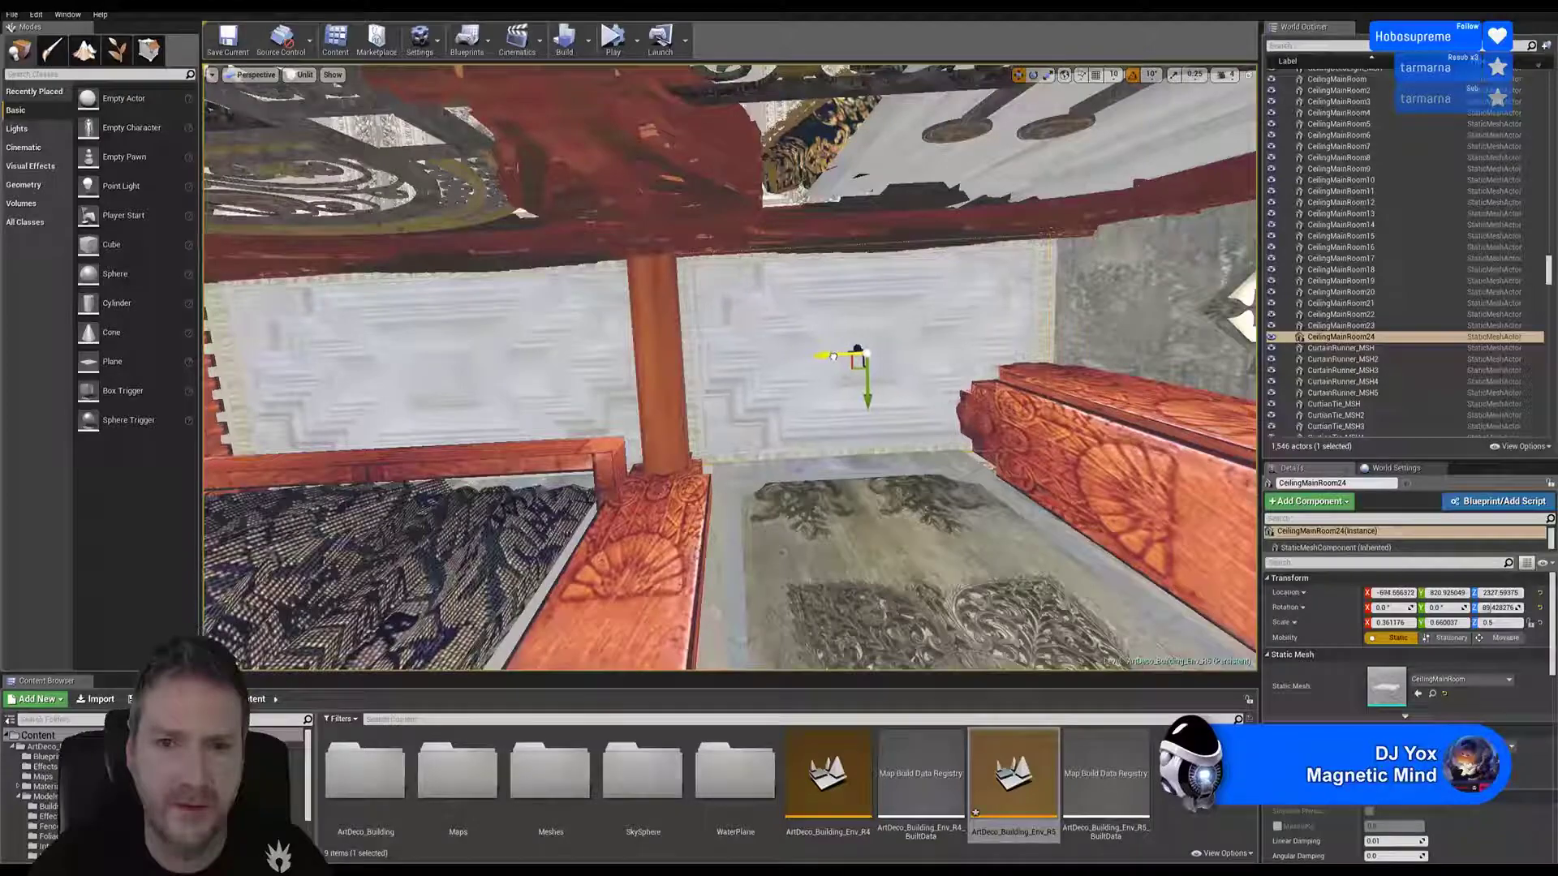
pyautogui.moveTo(745, 360); pyautogui.dragTo(695, 296, button='right')
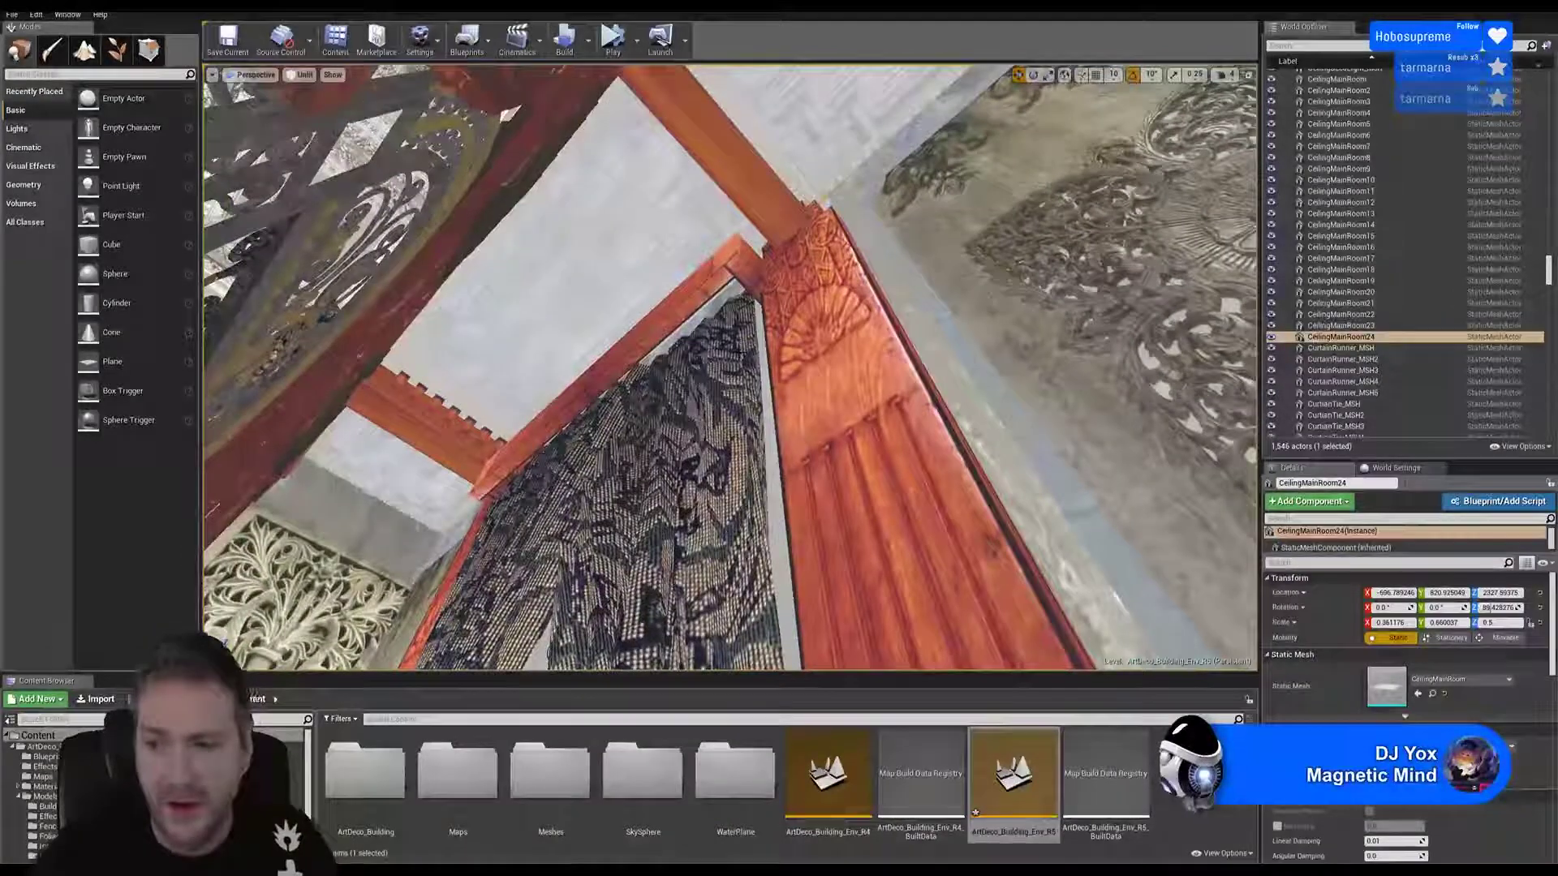
# Step: Add the middle panel and the corner panel to the selection so all three new corridor panels are selected
pyautogui.moveTo(611, 259); pyautogui.dragTo(684, 316, button='right')
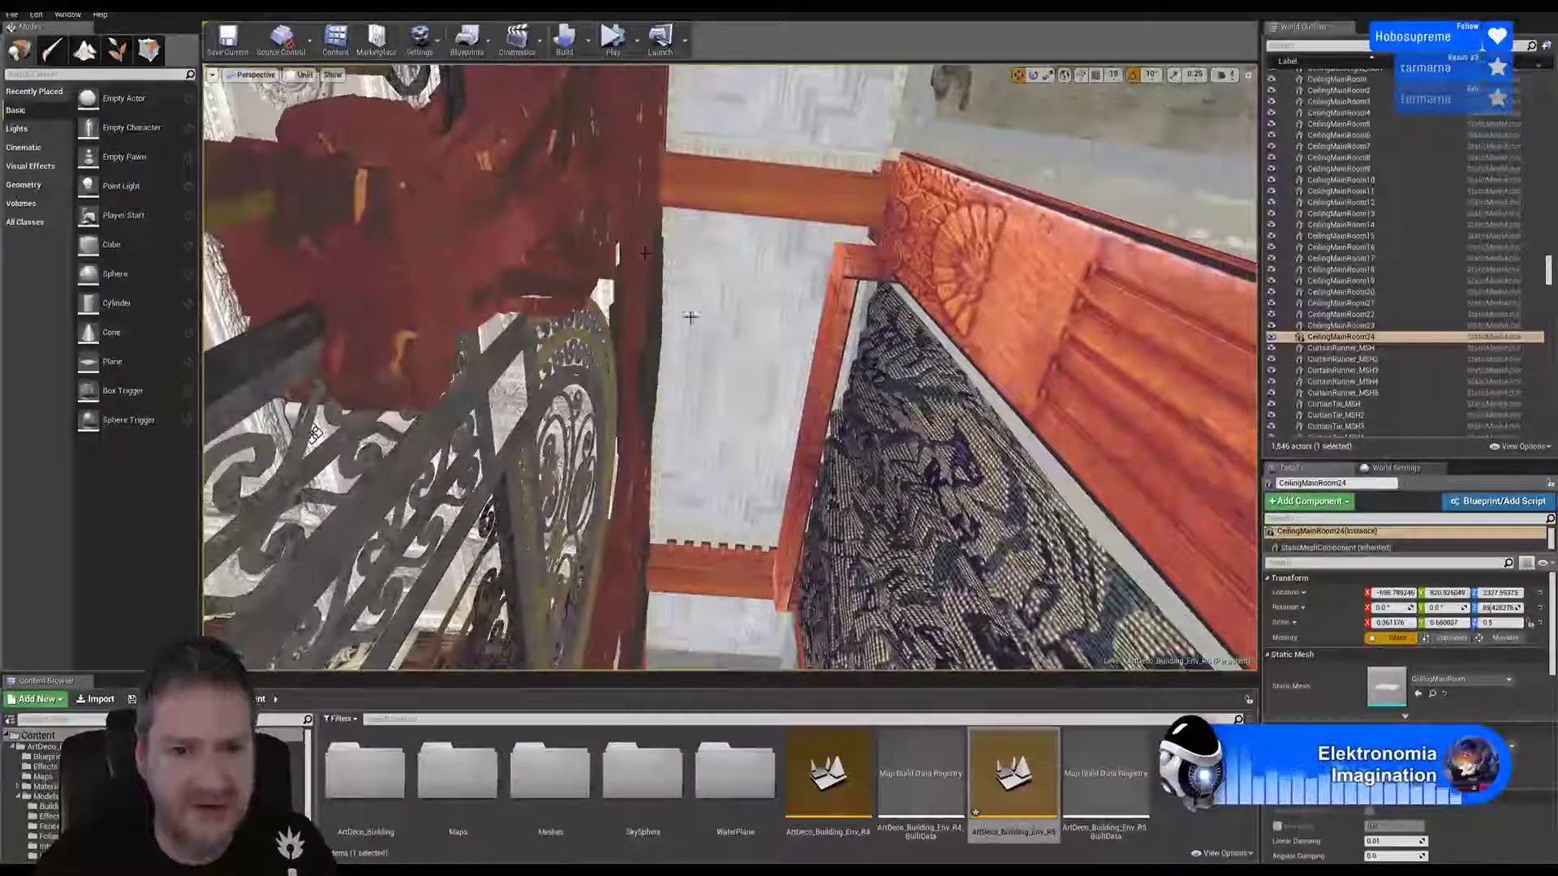
pyautogui.keyDown('ctrl'); pyautogui.click(725, 362); pyautogui.keyUp('ctrl')
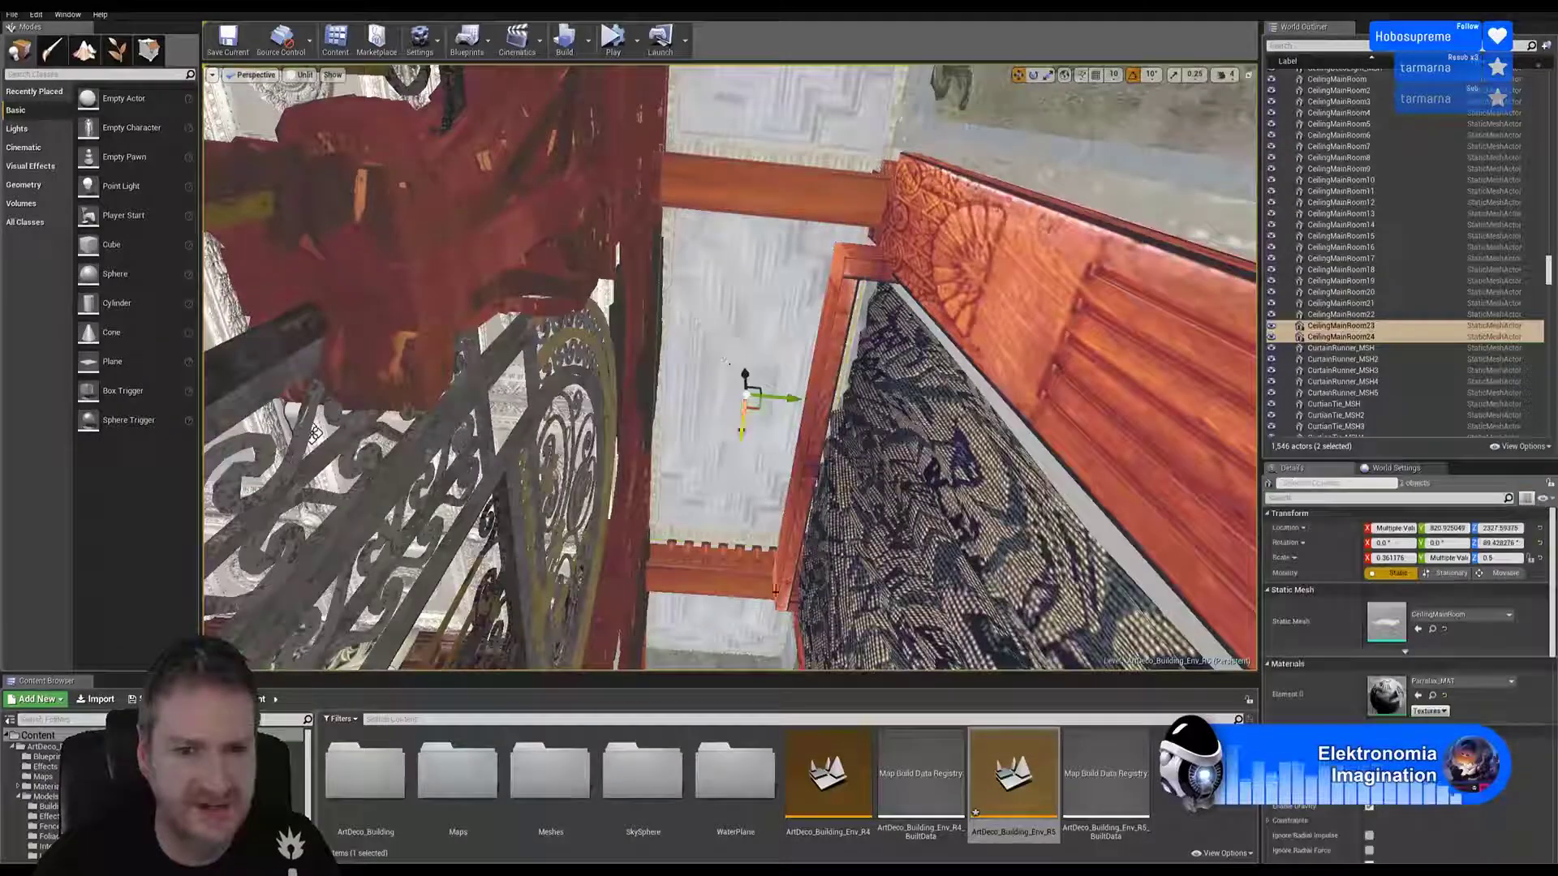
pyautogui.keyDown('ctrl'); pyautogui.click(722, 626); pyautogui.keyUp('ctrl')
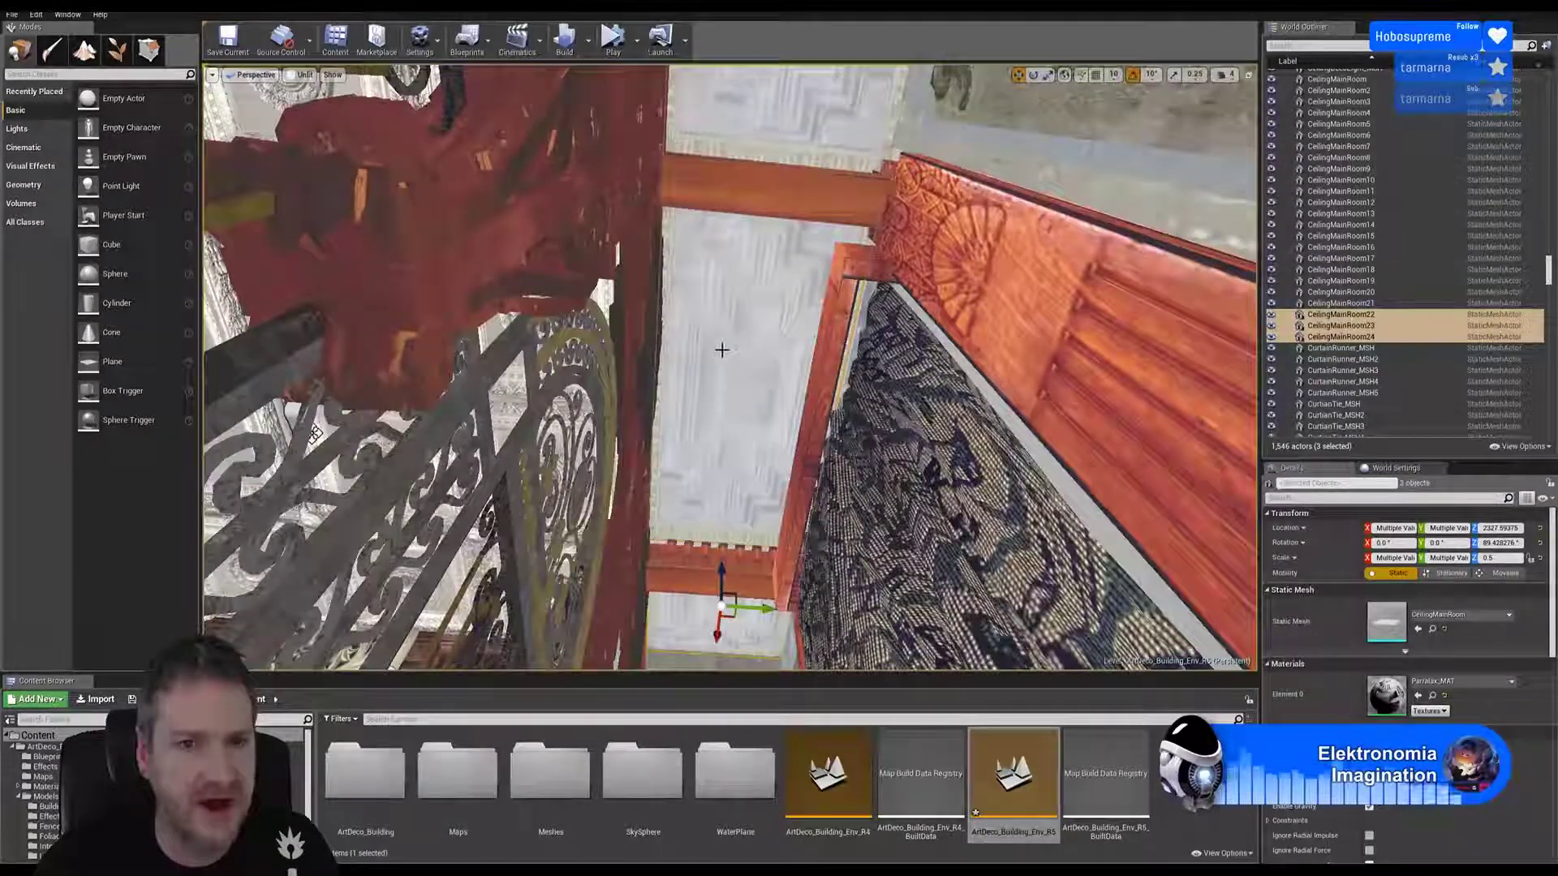
pyautogui.moveTo(720, 349); pyautogui.dragTo(723, 304, button='right')
pyautogui.moveTo(674, 584); pyautogui.dragTo(680, 531, button='right')
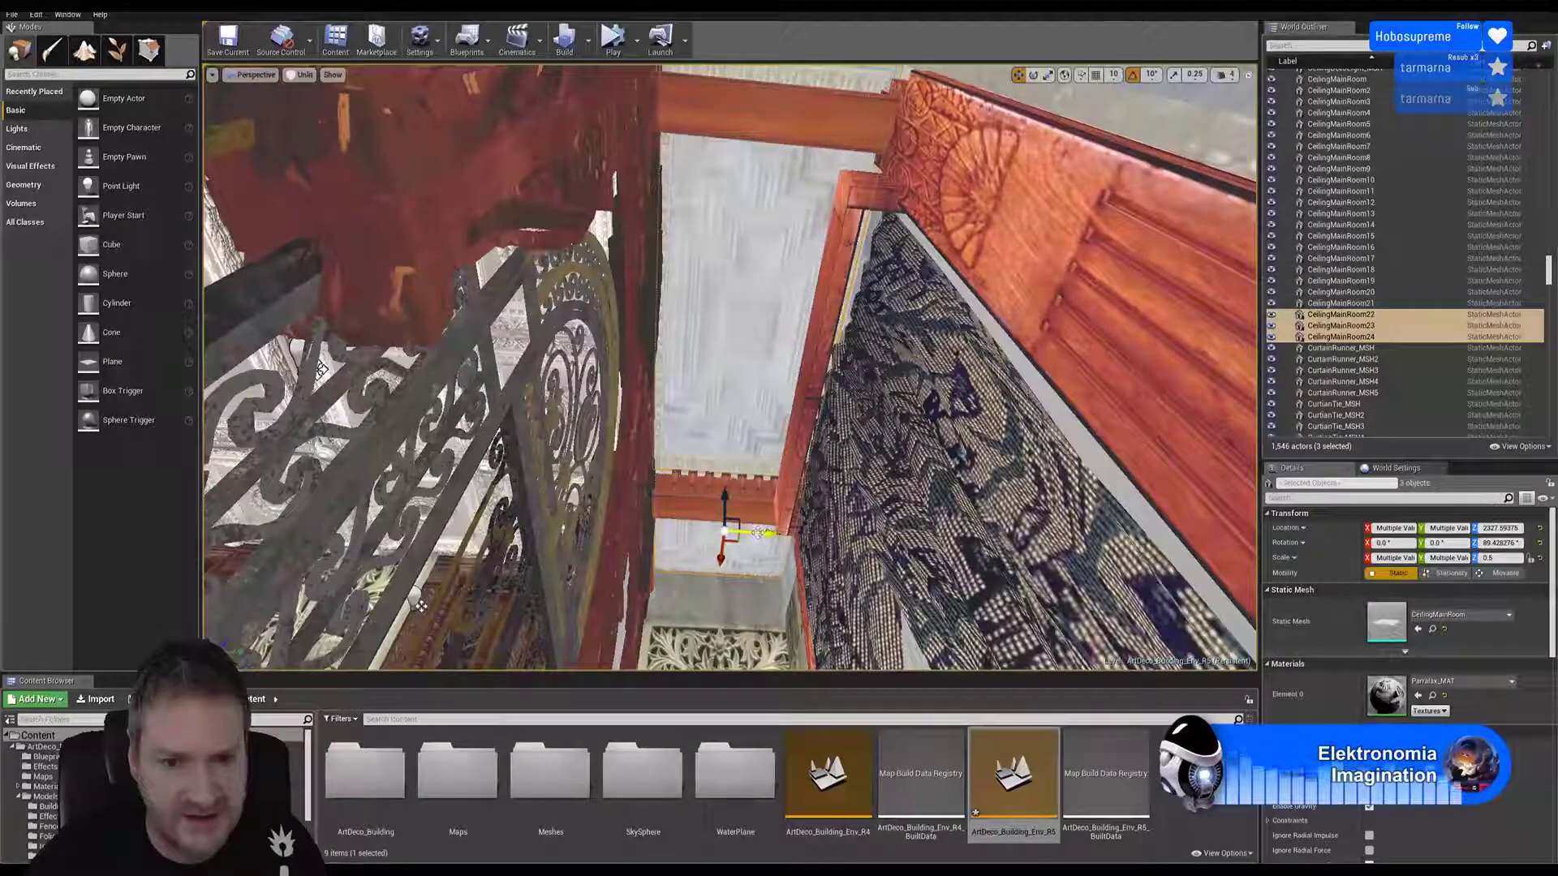
pyautogui.moveTo(759, 531); pyautogui.dragTo(614, 523)
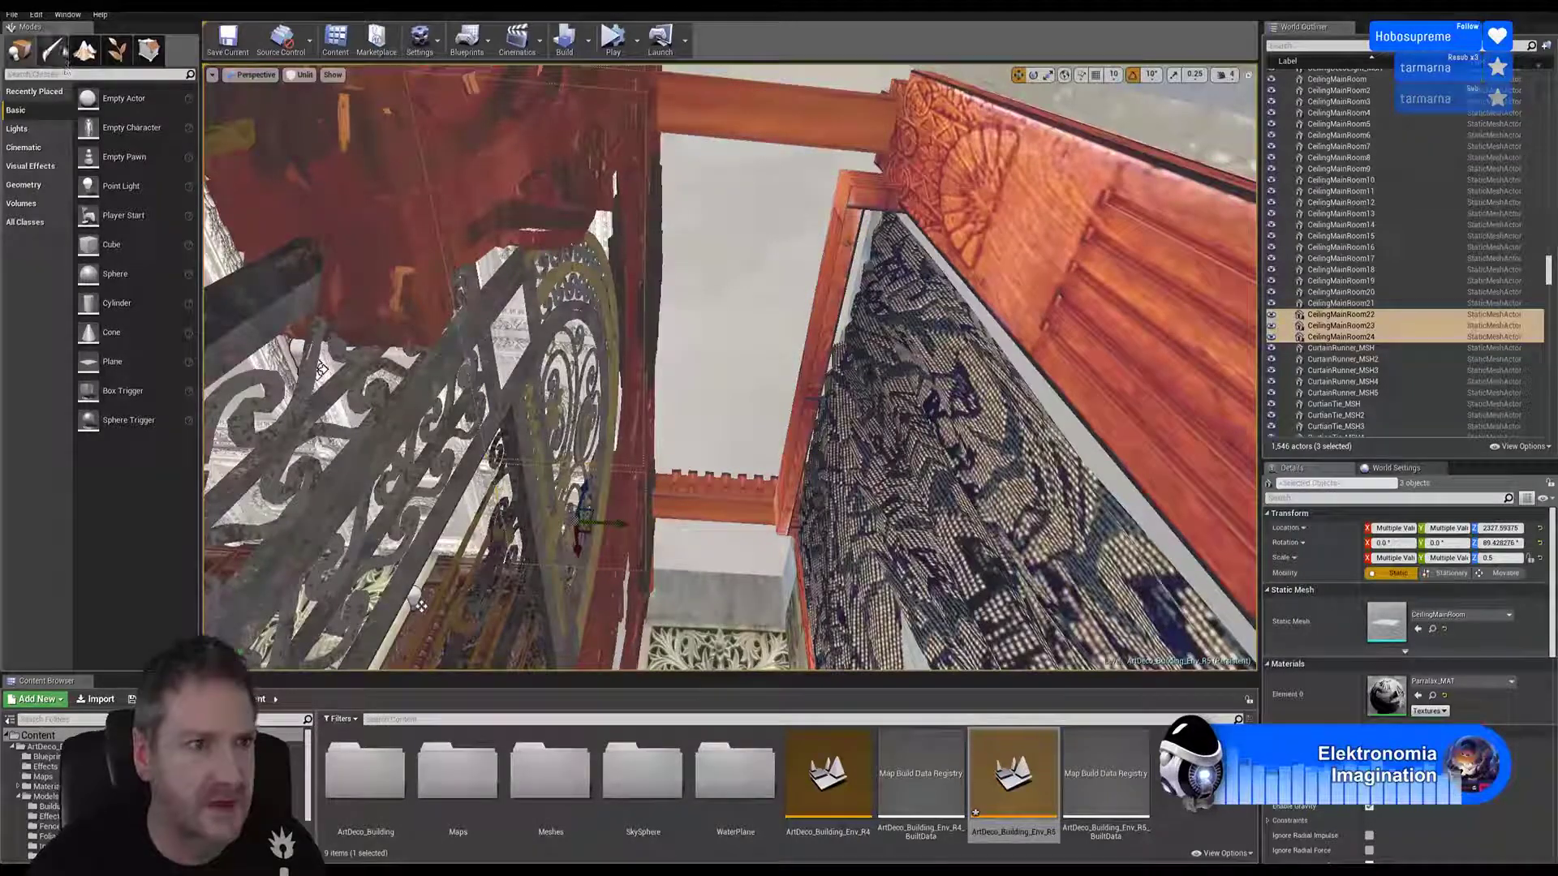
pyautogui.click(35, 14)
pyautogui.click(63, 36)
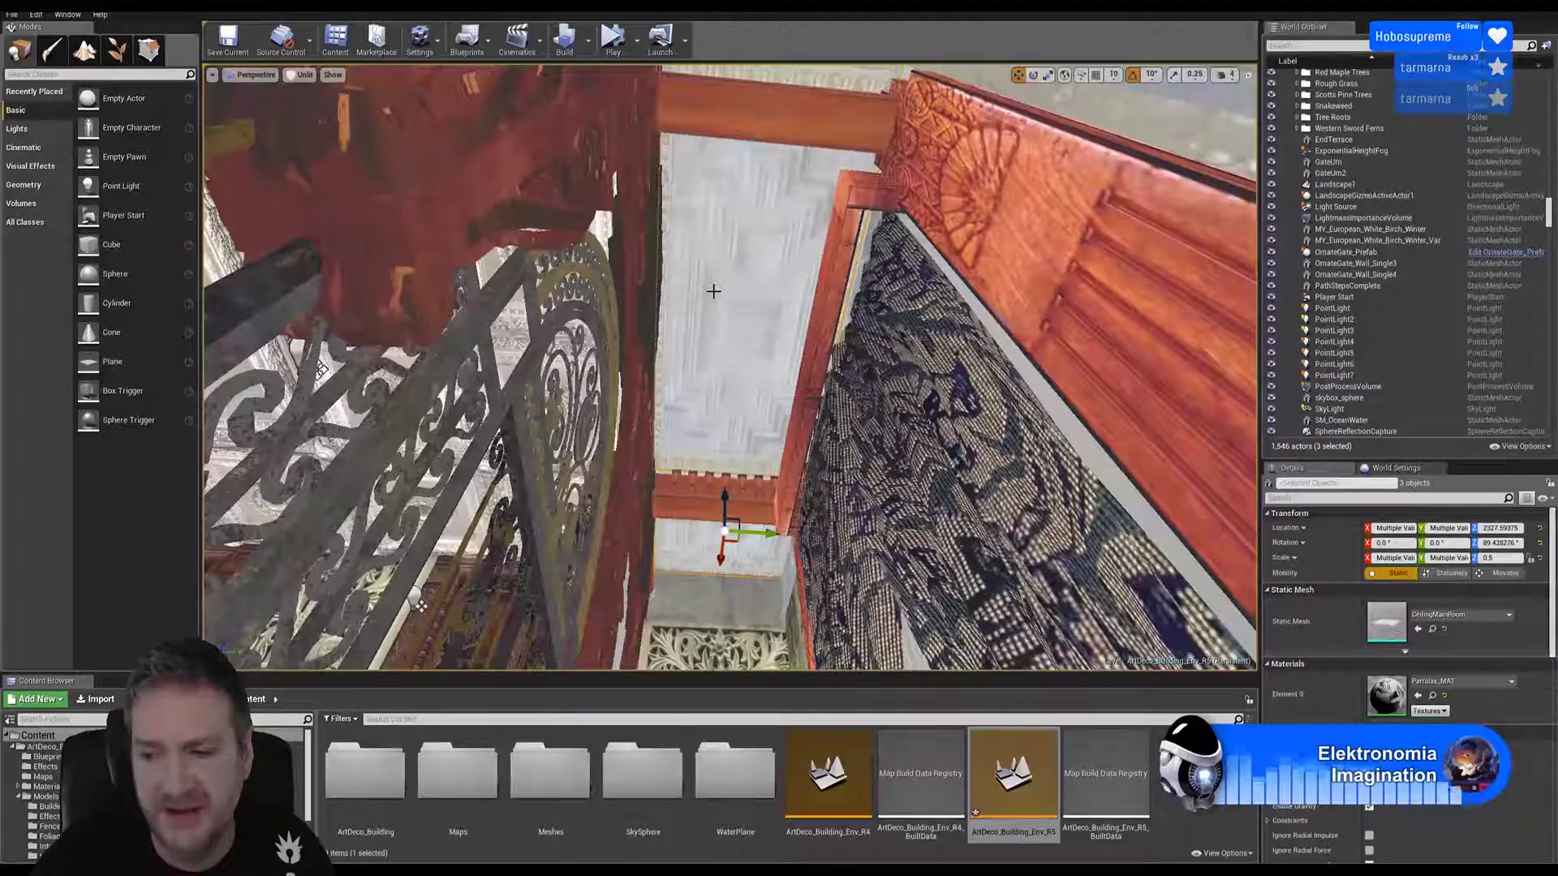
# Step: Duplicate the three selected ceiling panels and move the copies along Y out over the main hall ceiling
pyautogui.rightClick(753, 247)
pyautogui.moveTo(844, 450)
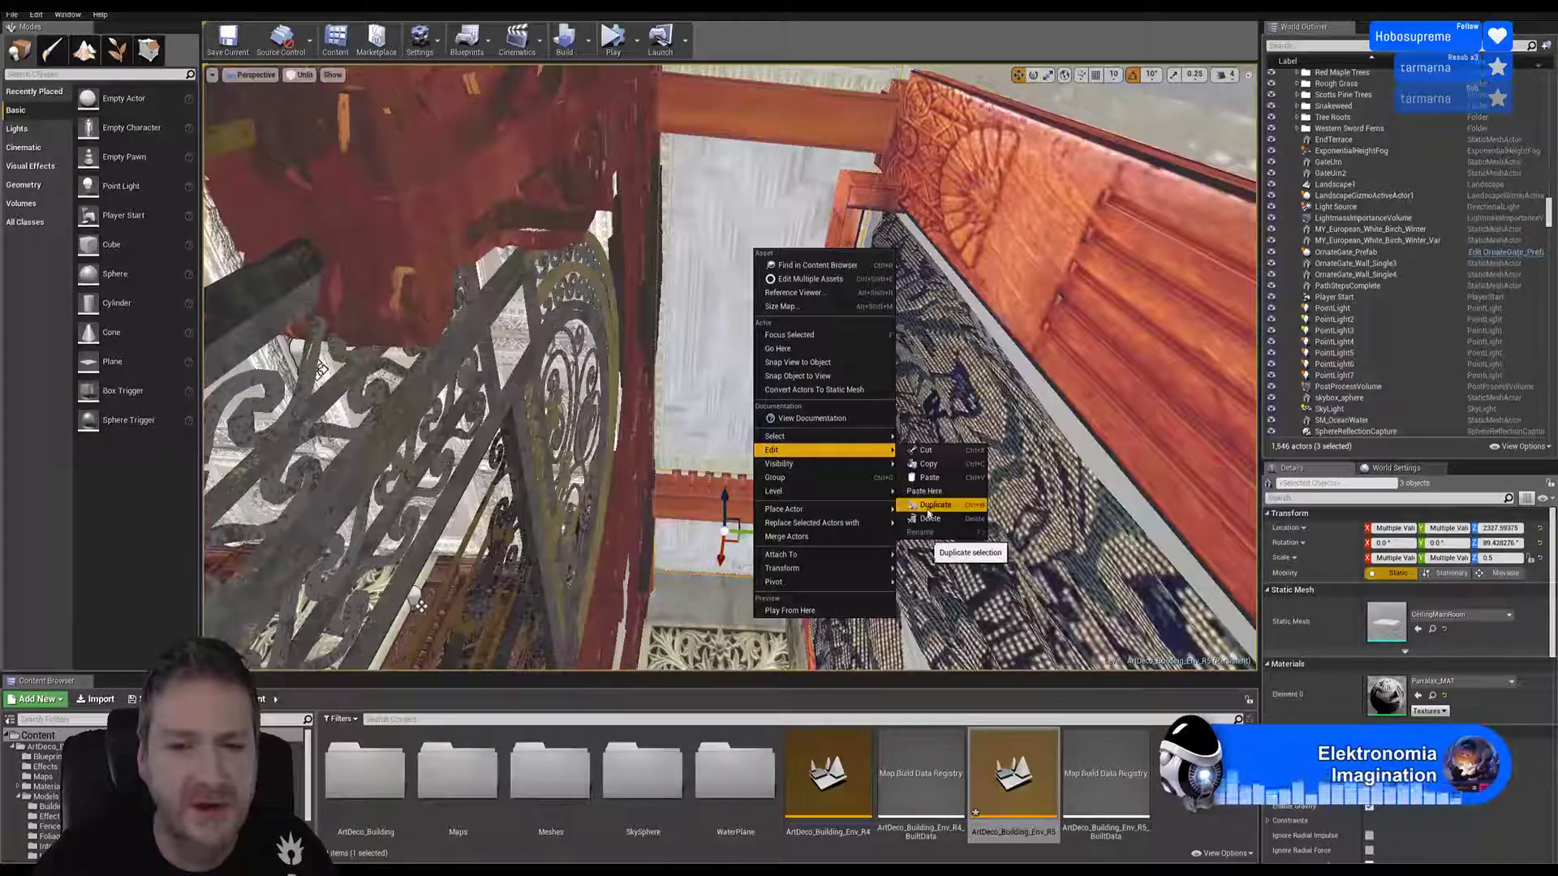
pyautogui.click(928, 510)
pyautogui.moveTo(827, 387); pyautogui.dragTo(811, 297, button='right')
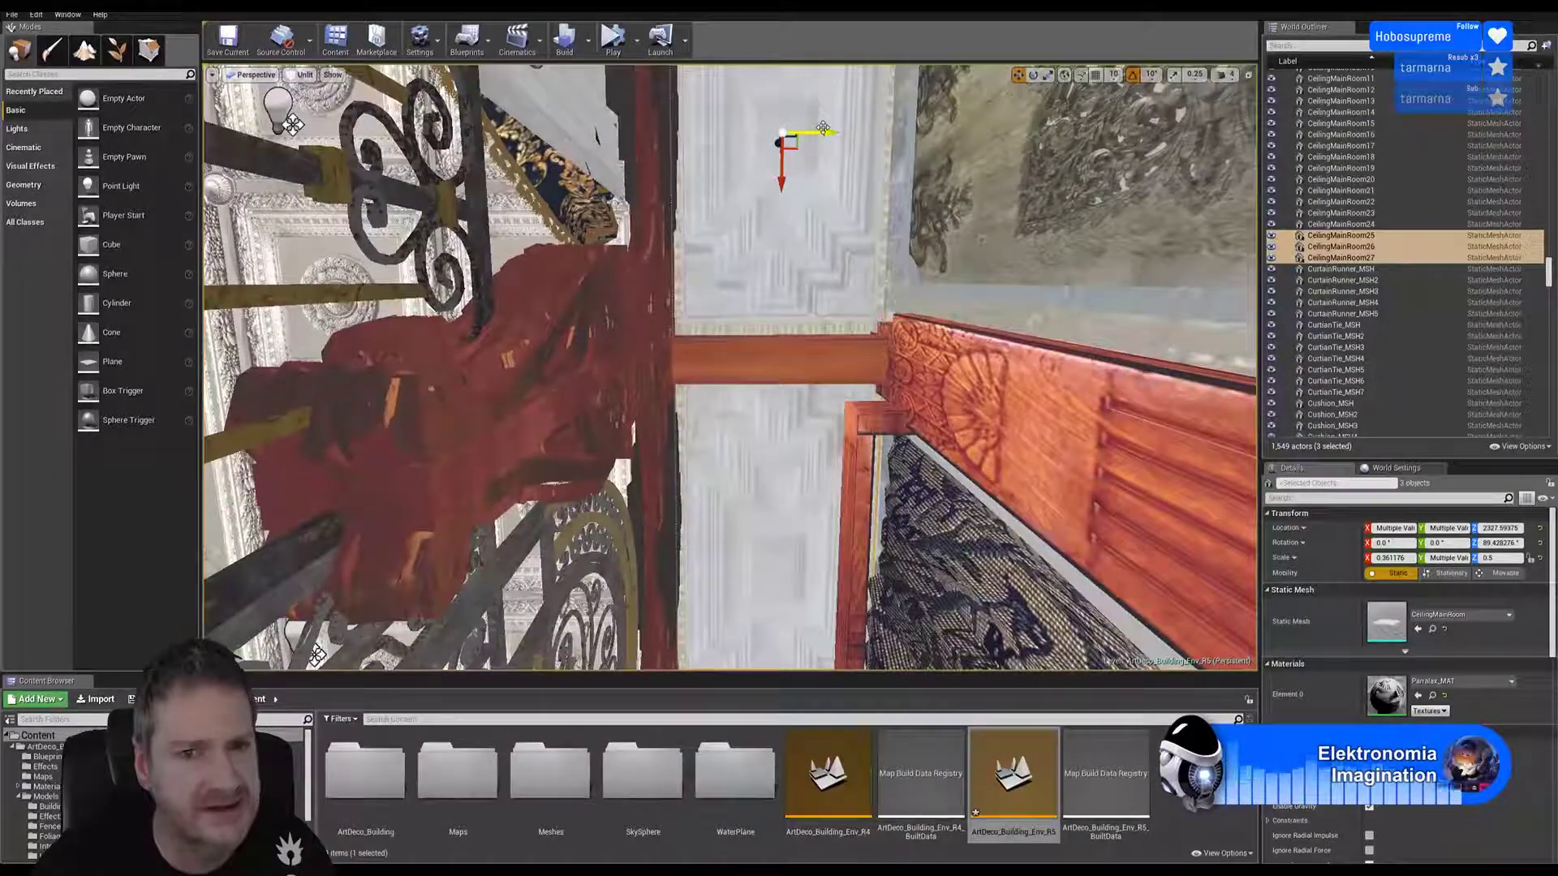
pyautogui.moveTo(822, 128); pyautogui.dragTo(362, 129)
pyautogui.moveTo(362, 128); pyautogui.dragTo(370, 137, button='right')
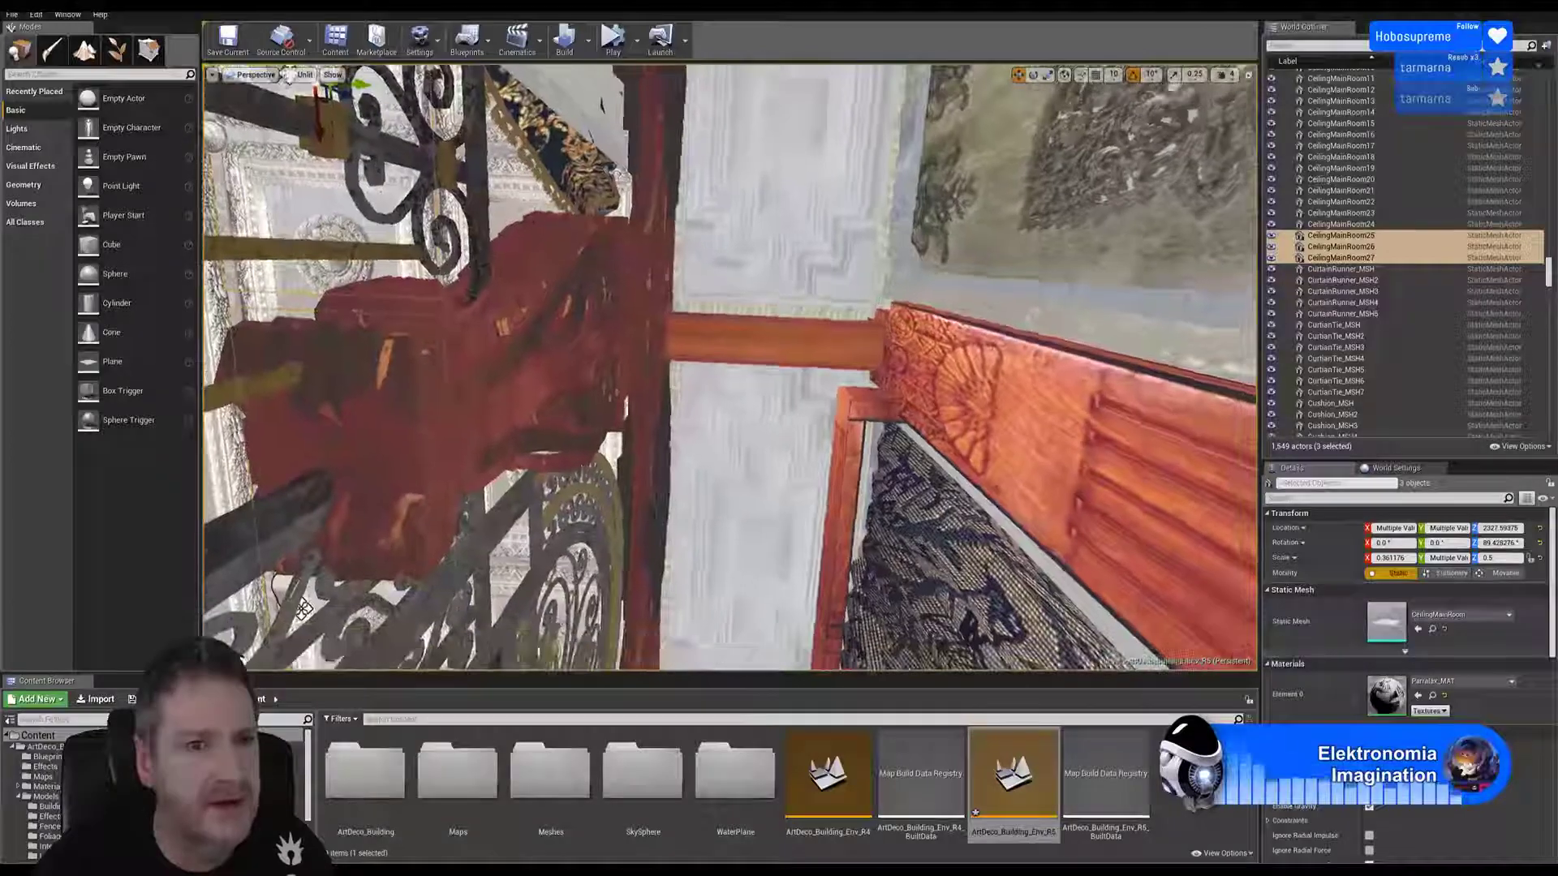
# Step: Carry the three copied panels along Y across the hall to the corridor on the opposite side
pyautogui.moveTo(577, 213); pyautogui.dragTo(458, 200, button='right')
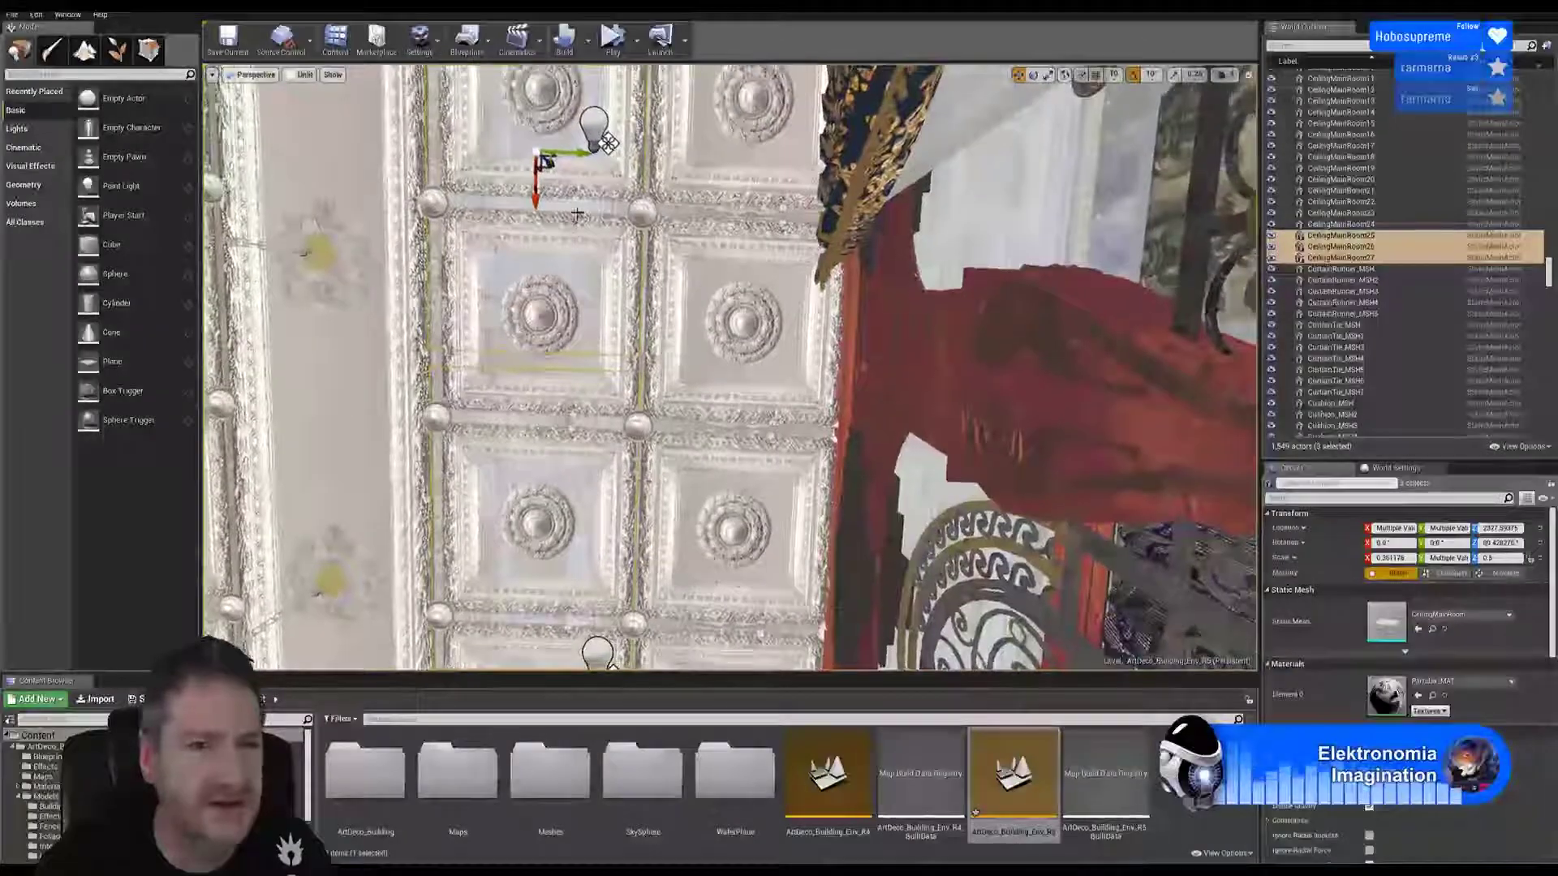
pyautogui.moveTo(566, 154); pyautogui.dragTo(162, 154)
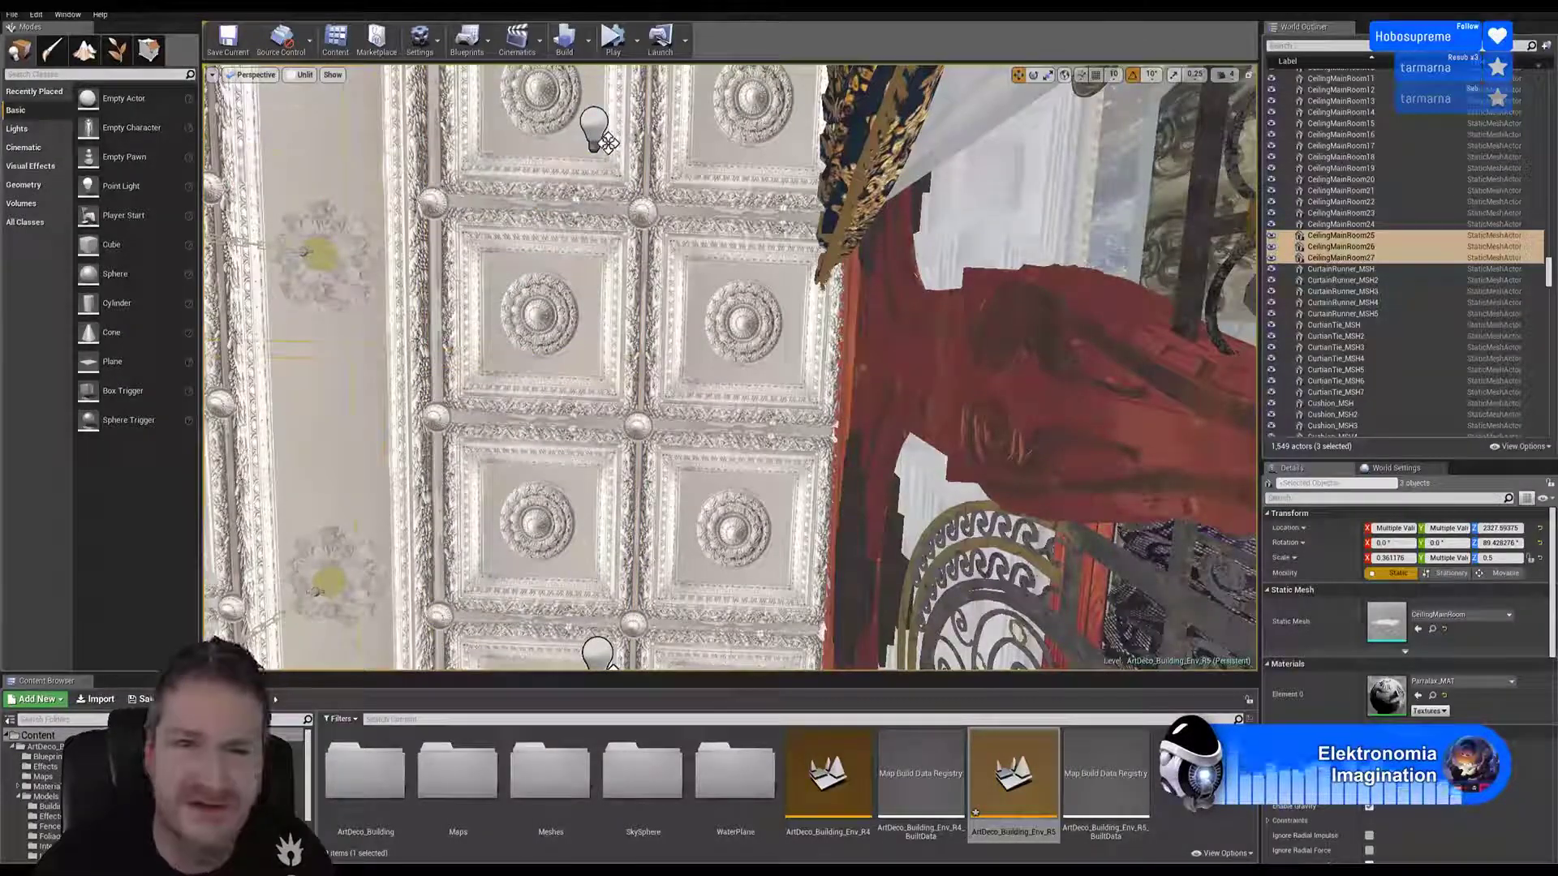
pyautogui.moveTo(357, 243); pyautogui.dragTo(320, 244, button='right')
pyautogui.moveTo(583, 163); pyautogui.dragTo(750, 278, button='right')
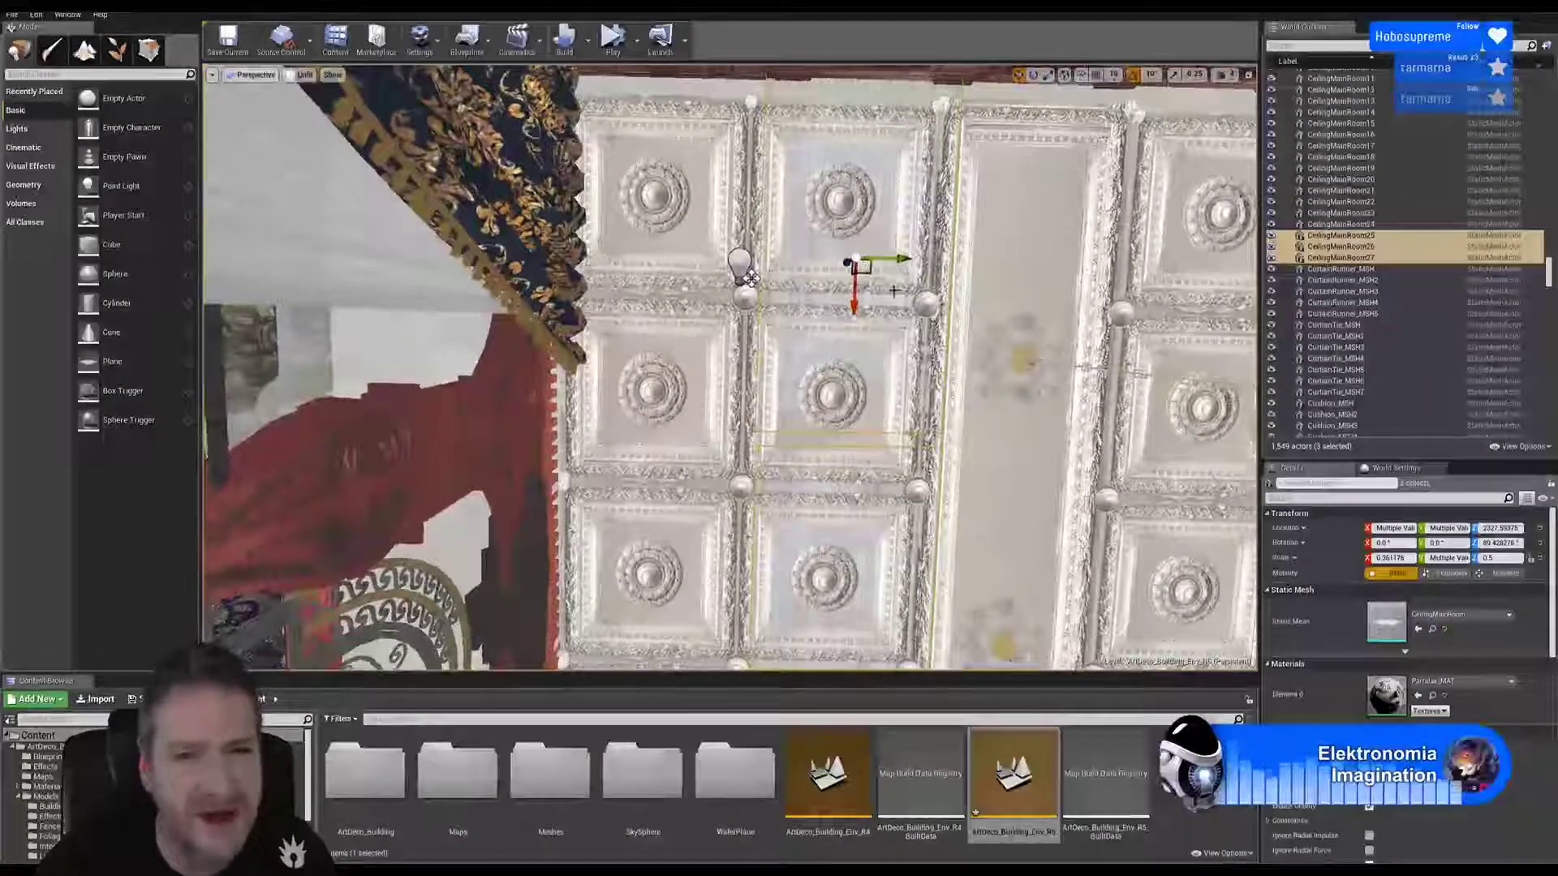
pyautogui.moveTo(846, 259); pyautogui.dragTo(447, 248)
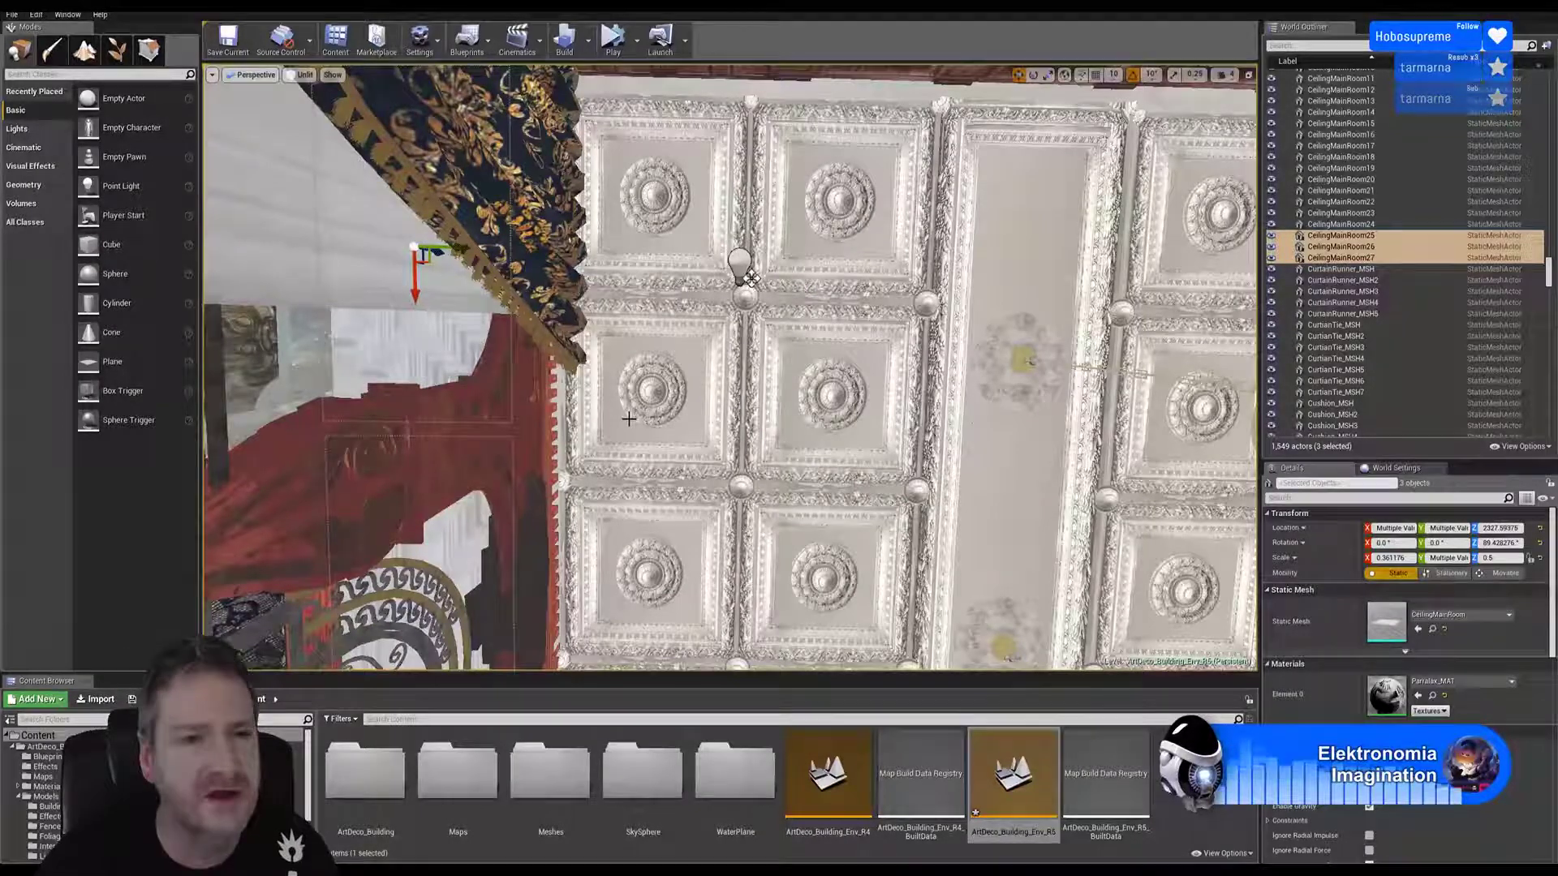
pyautogui.moveTo(643, 362); pyautogui.dragTo(516, 358, button='right')
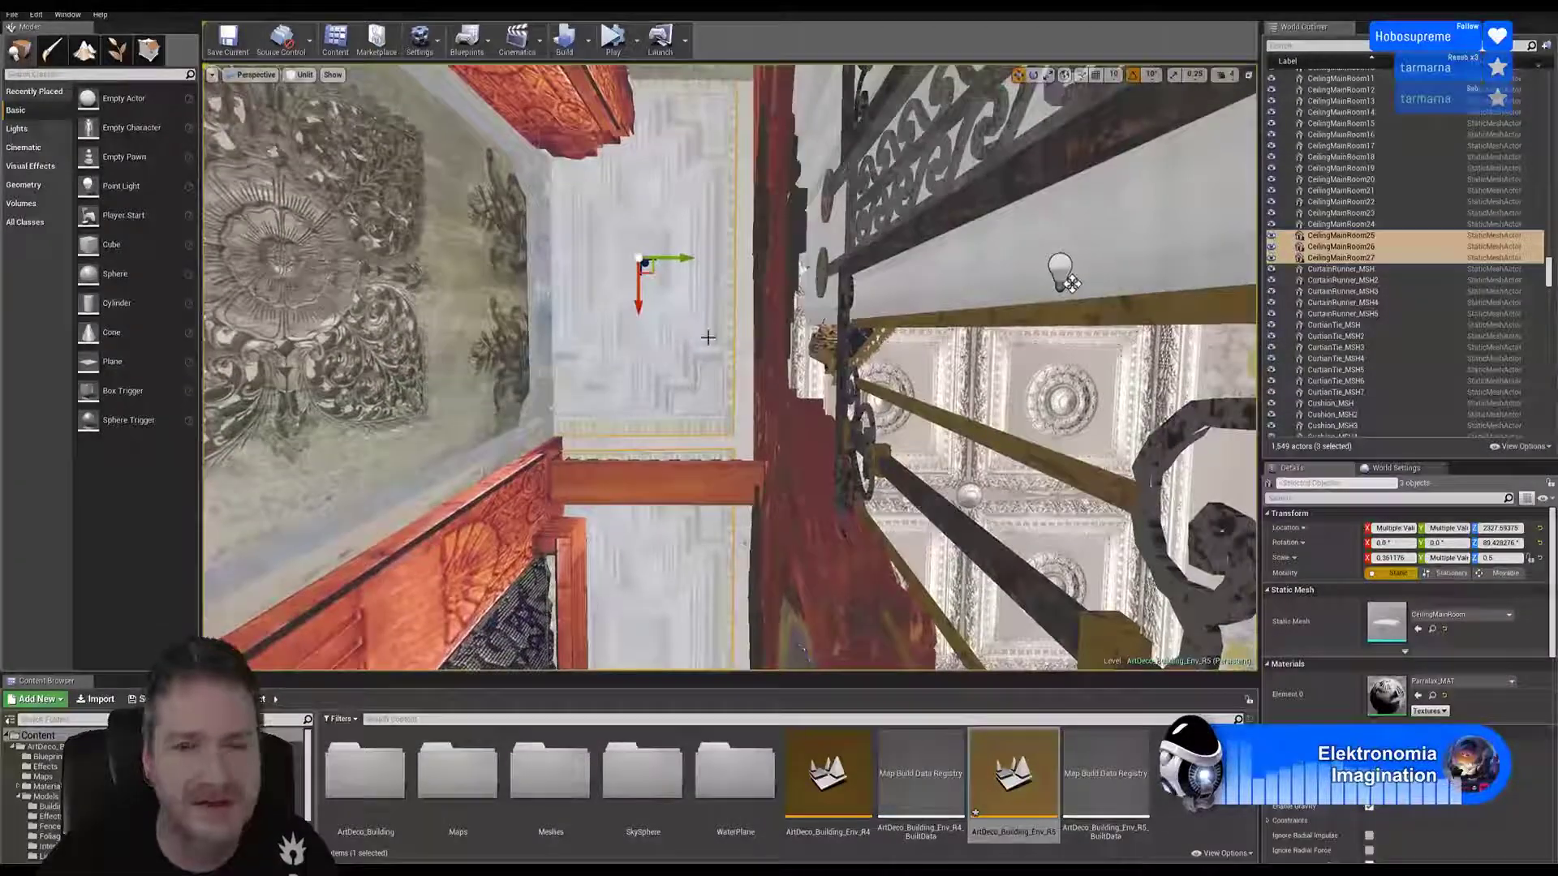
# Step: Align the copied panels with the opposite corridor's bays, placing the end panel at about X -670, Y -1432, and check the fit
pyautogui.moveTo(680, 262); pyautogui.dragTo(654, 315)
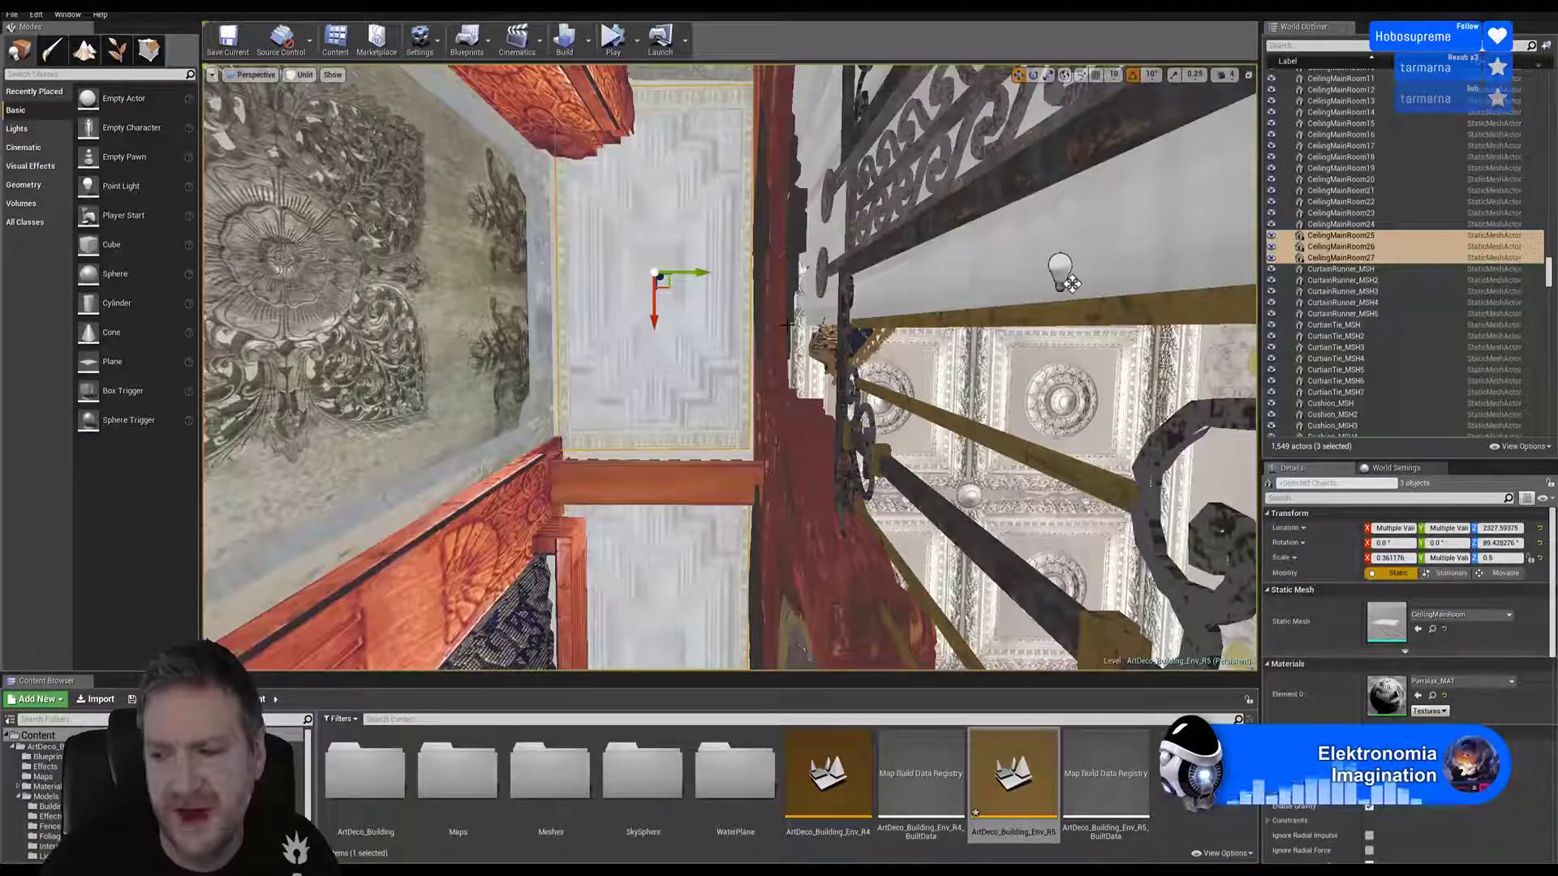
pyautogui.keyDown('alt'); pyautogui.moveTo(872, 321); pyautogui.dragTo(637, 327); pyautogui.keyUp('alt')
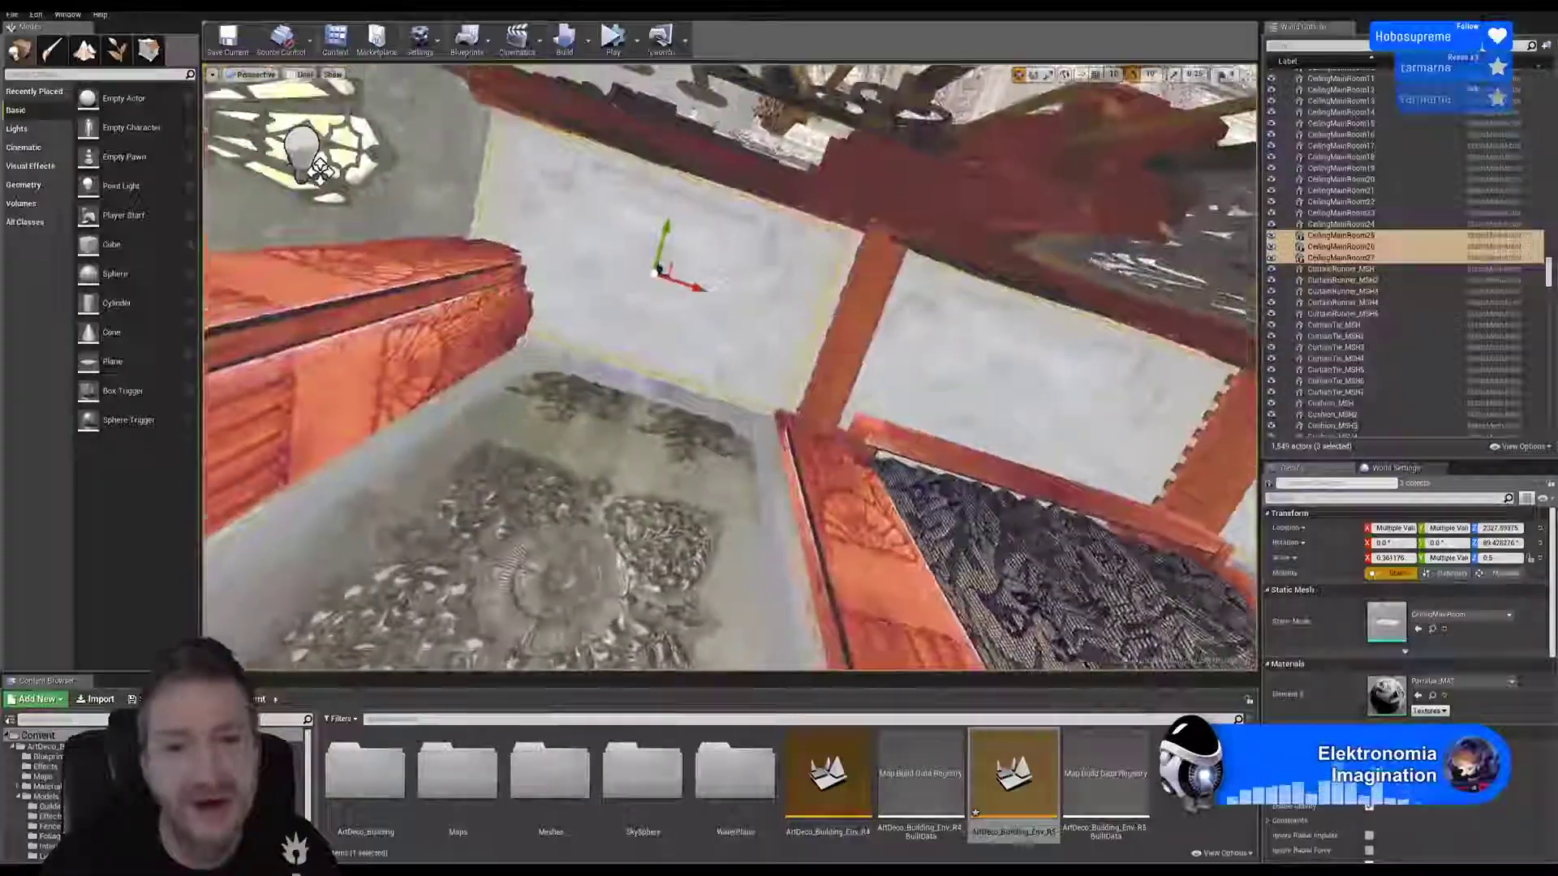
pyautogui.moveTo(637, 327); pyautogui.dragTo(589, 301, button='right')
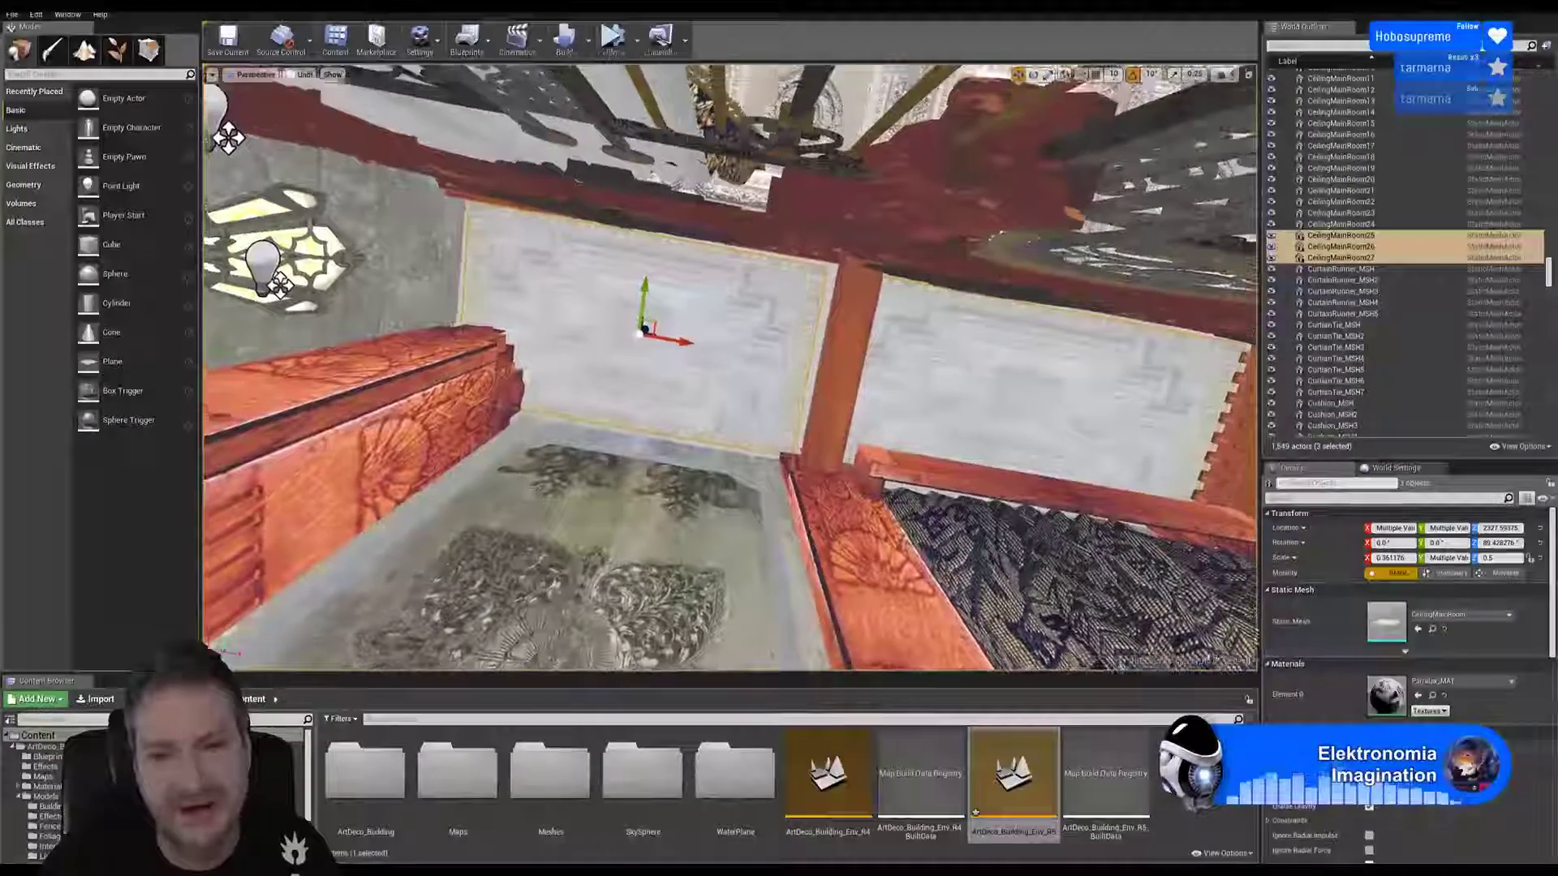
pyautogui.moveTo(795, 363); pyautogui.dragTo(795, 363, button='right')
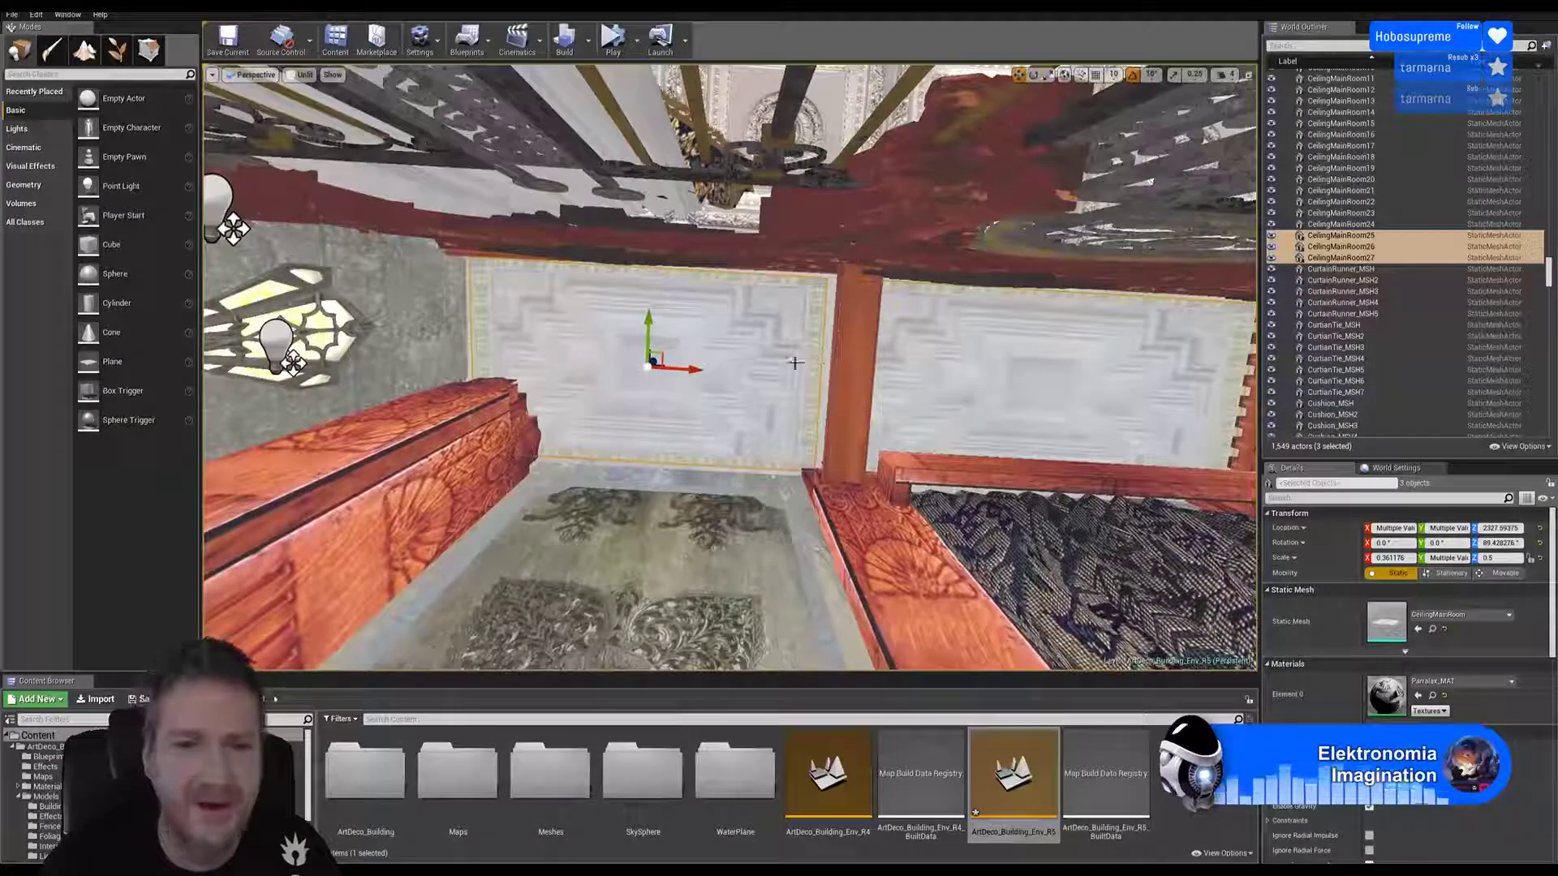
# Step: Enlarge only the opposite corridor's end panel to a scale of about 0.381 by 0.691 and check that it fills the bay
pyautogui.click(763, 341)
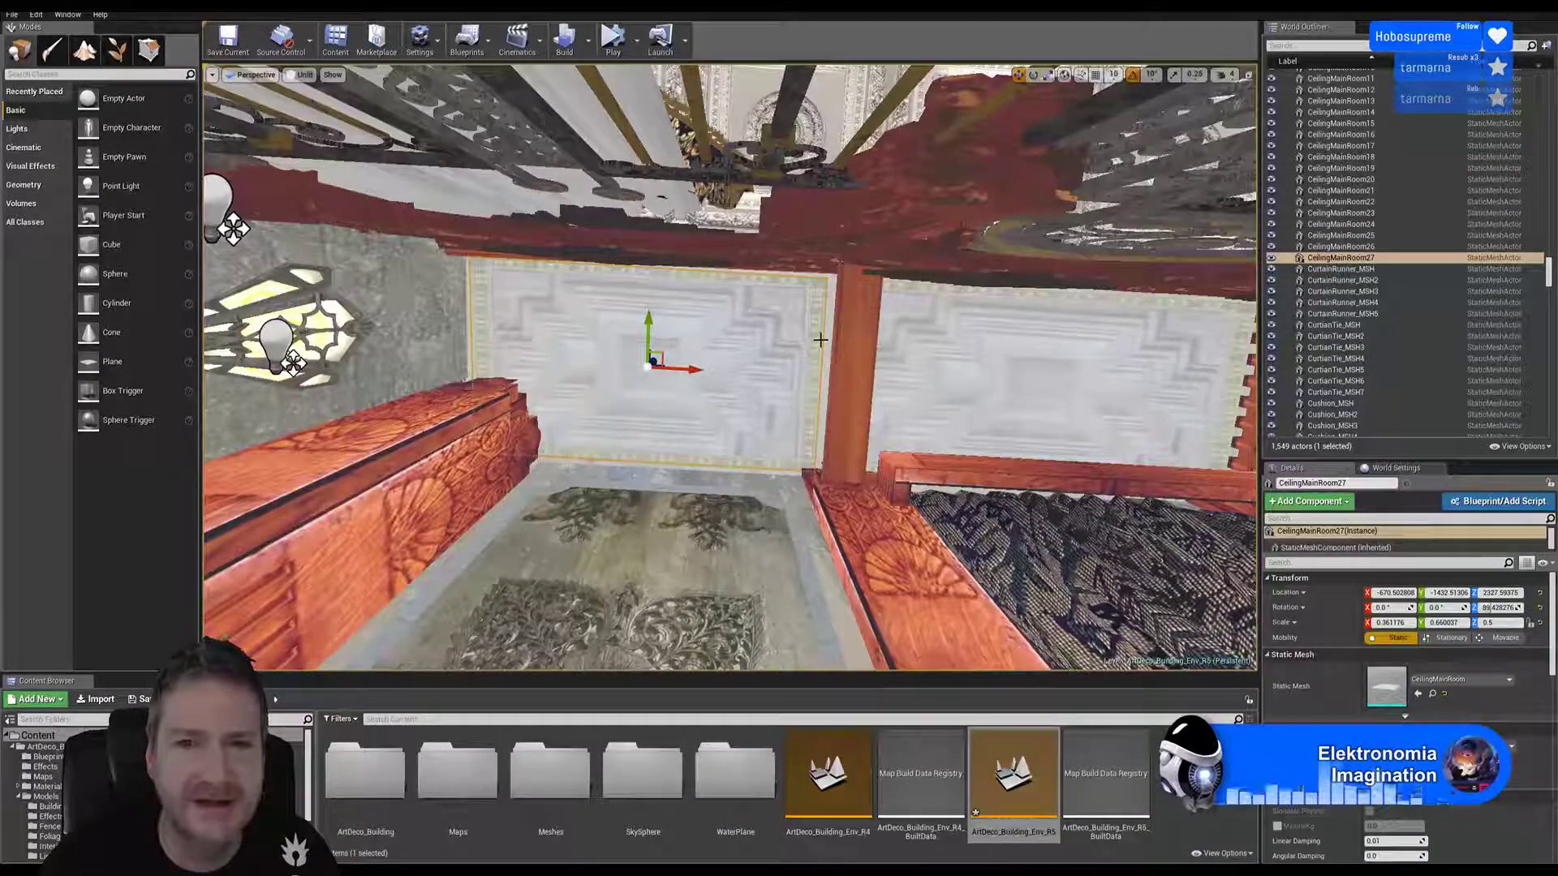
pyautogui.click(1047, 74)
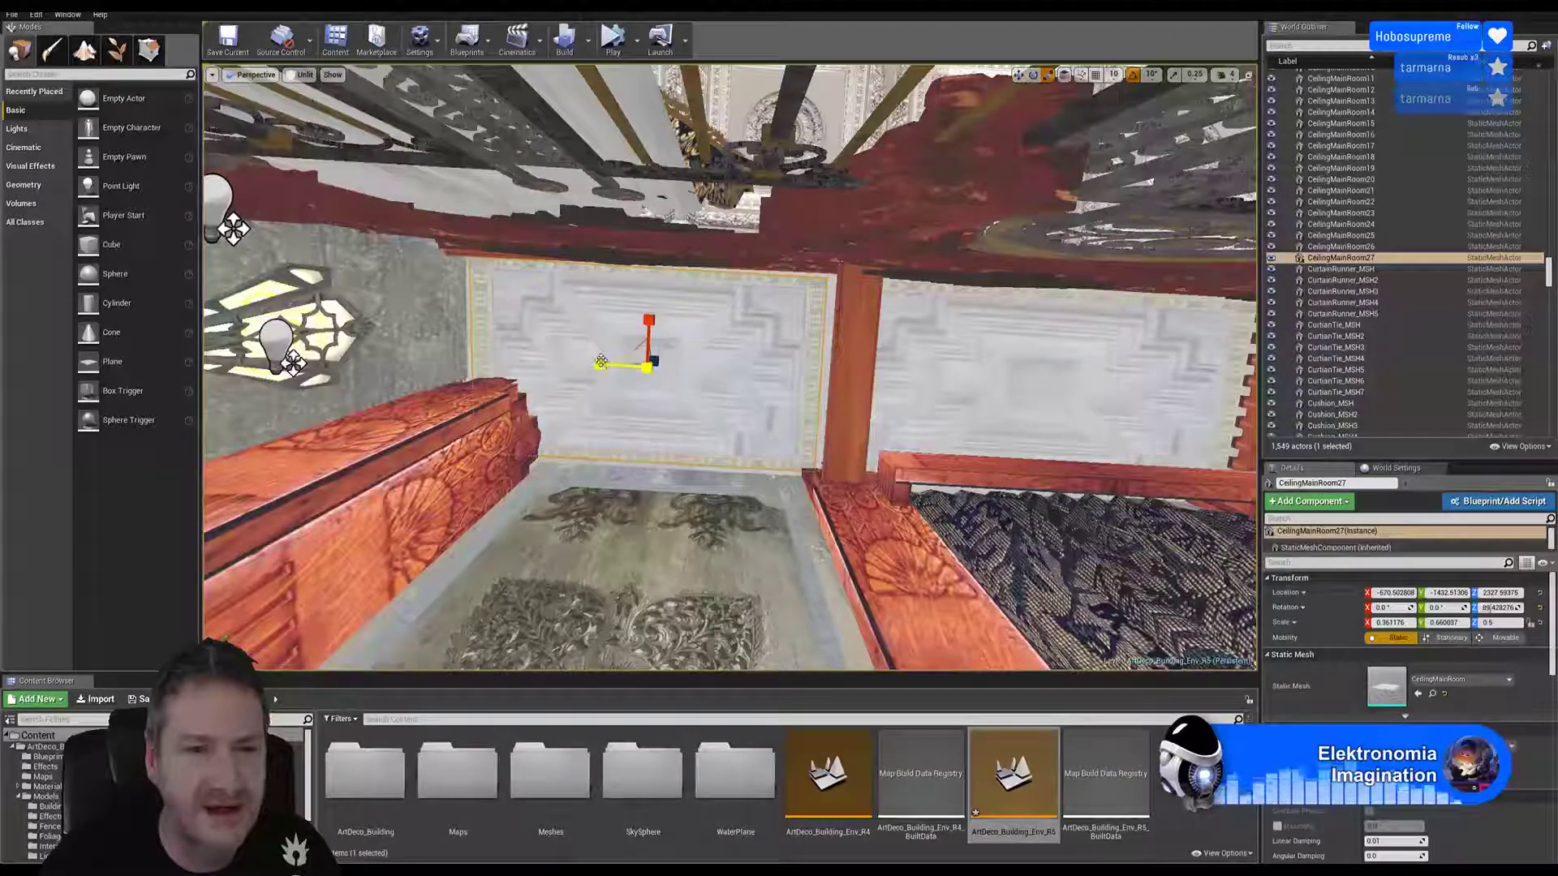
pyautogui.moveTo(600, 364); pyautogui.dragTo(601, 364)
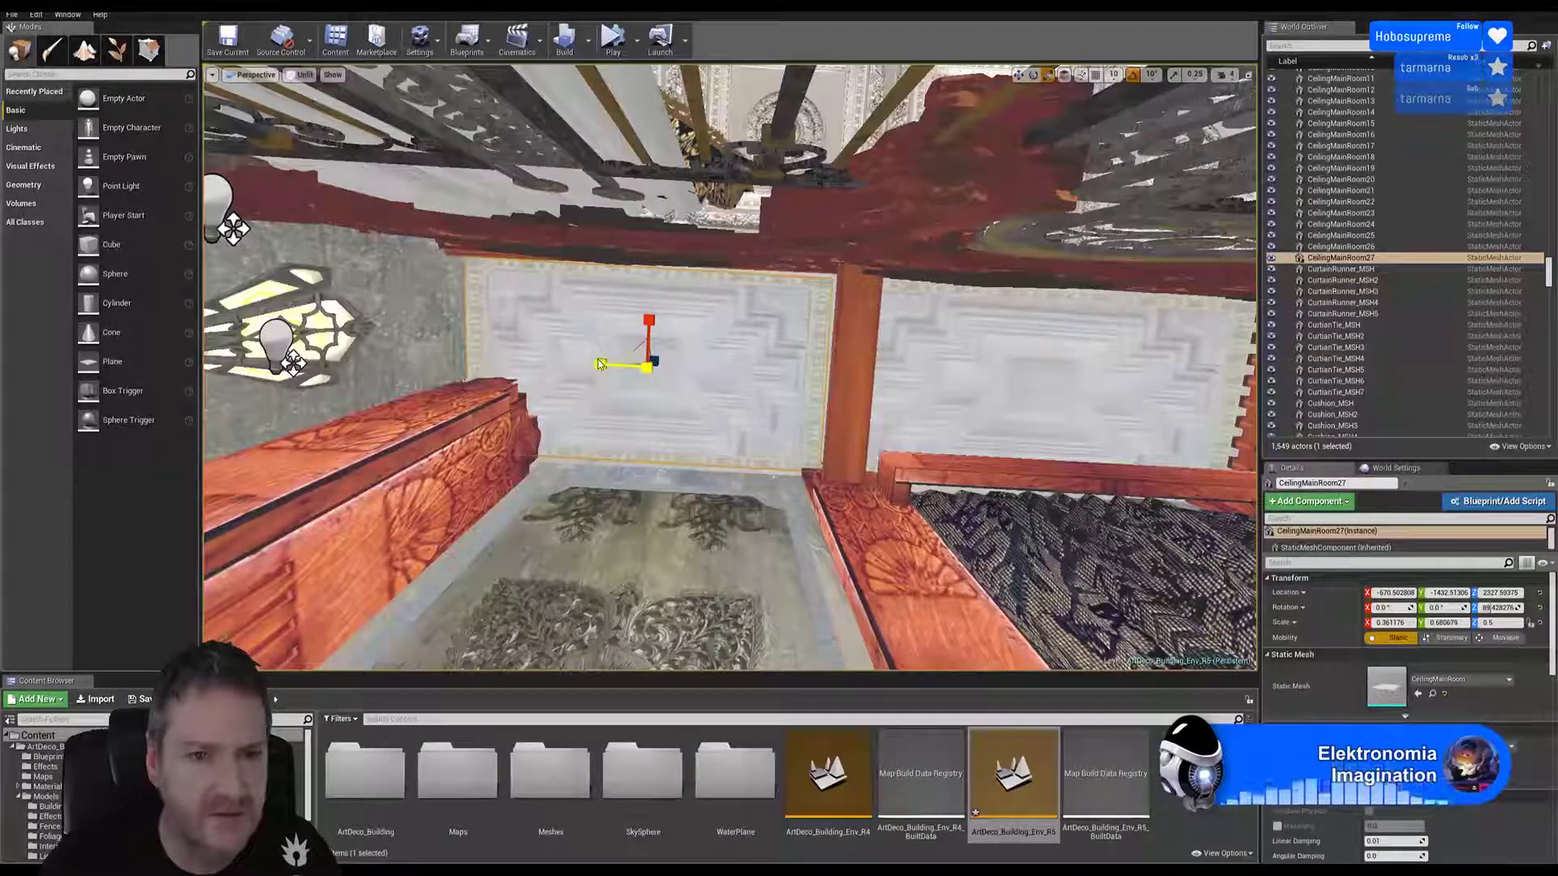
pyautogui.moveTo(635, 406); pyautogui.dragTo(706, 365, button='right')
pyautogui.moveTo(880, 421); pyautogui.dragTo(852, 419, button='right')
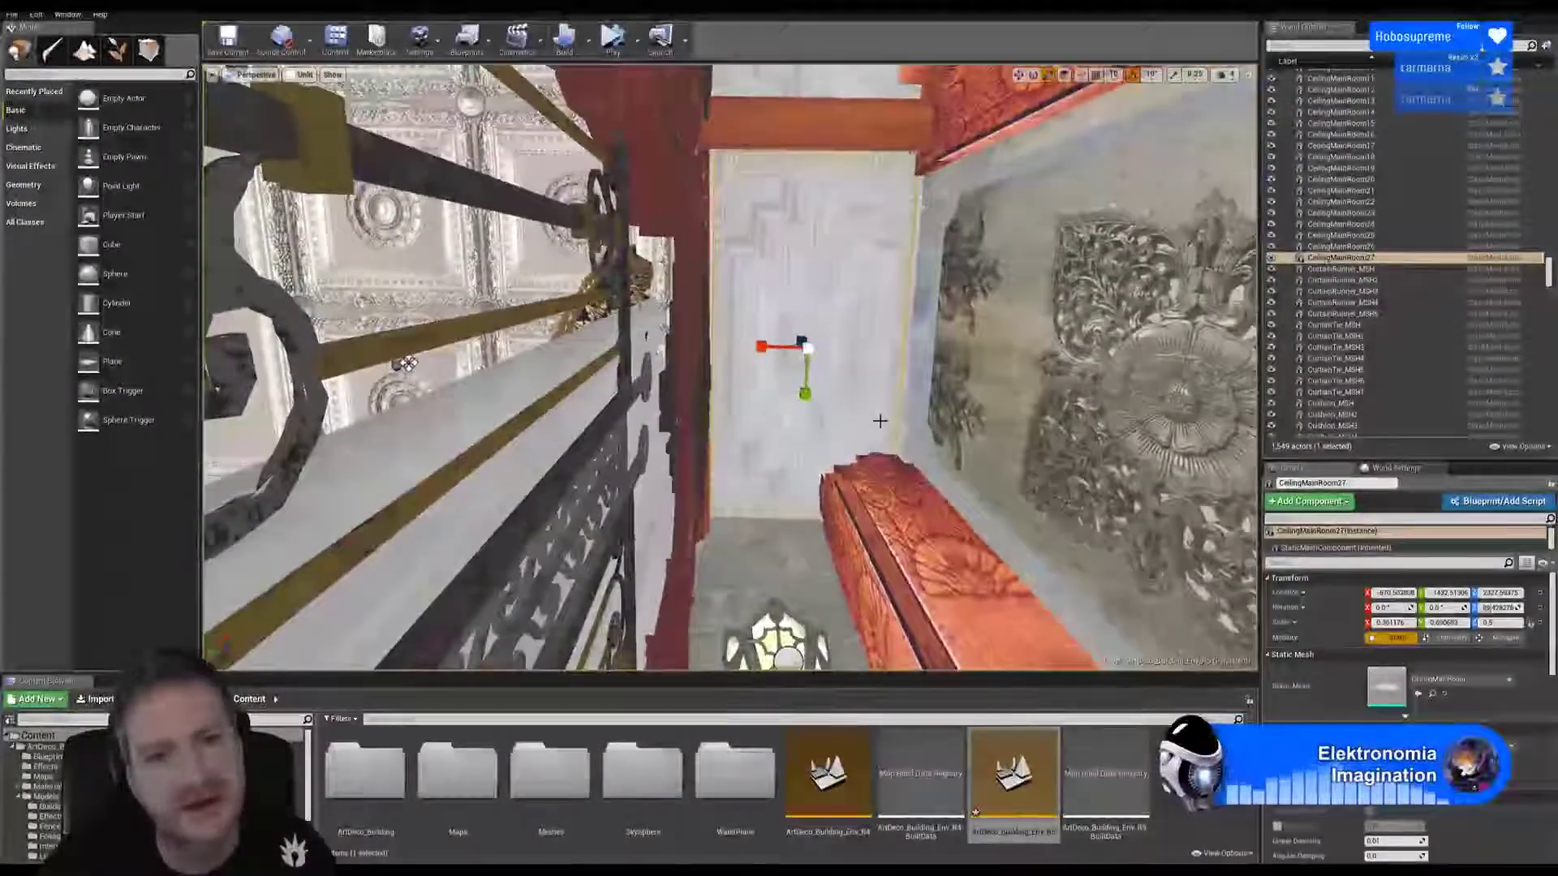
pyautogui.moveTo(765, 355); pyautogui.dragTo(763, 355)
pyautogui.moveTo(763, 366); pyautogui.dragTo(974, 405, button='right')
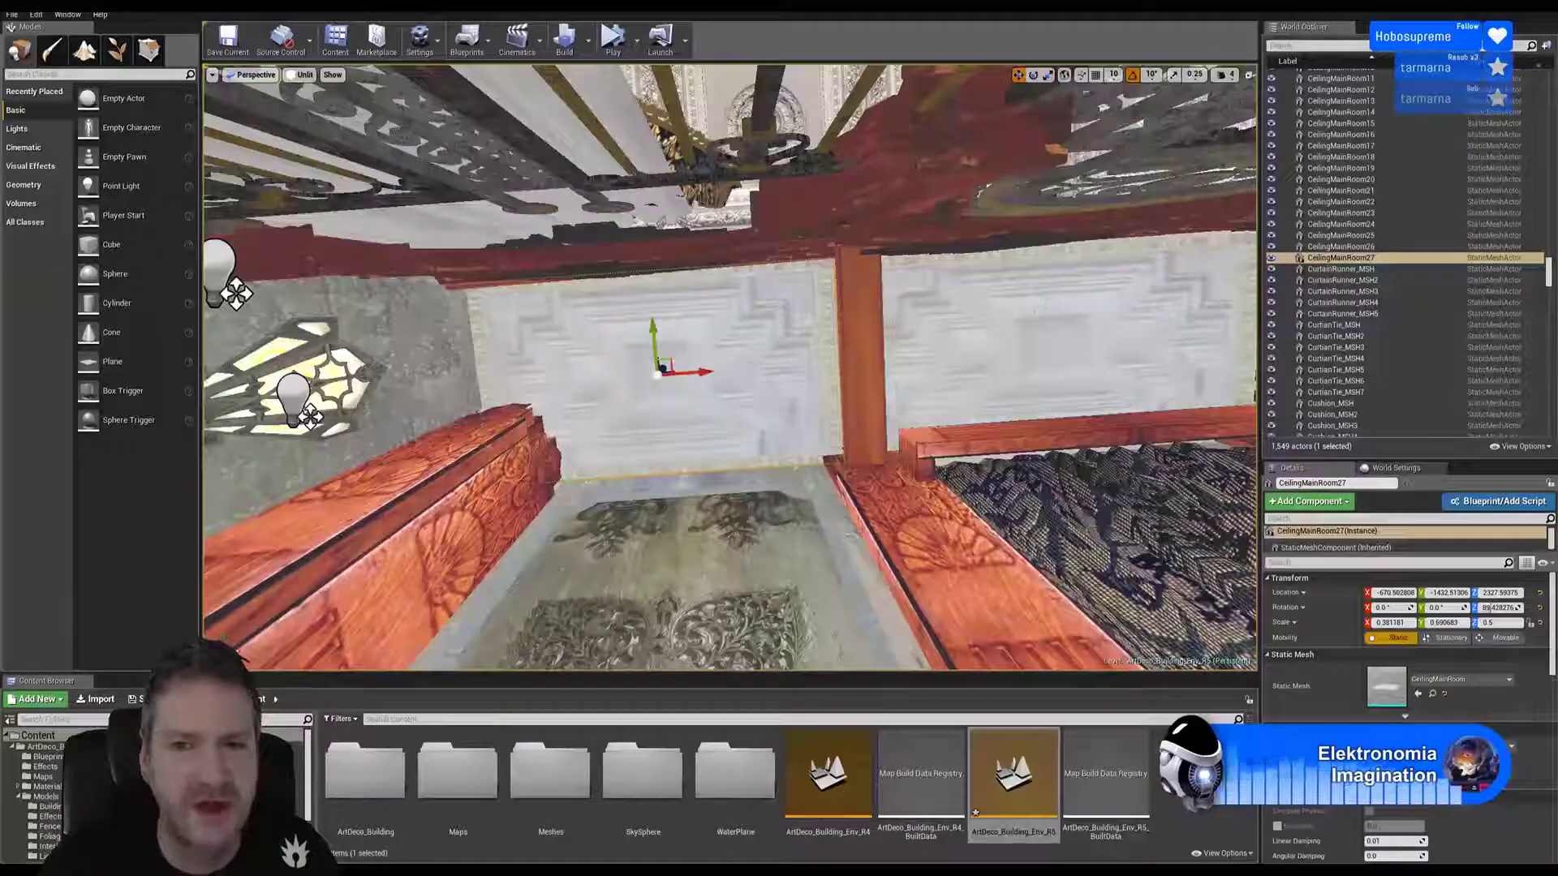
# Step: Enlarge the opposite corridor's middle ceiling panel to an X scale of about 0.40 and shift it along Y to about -1438
pyautogui.click(1032, 304)
pyautogui.moveTo(1032, 305); pyautogui.dragTo(1142, 181, button='right')
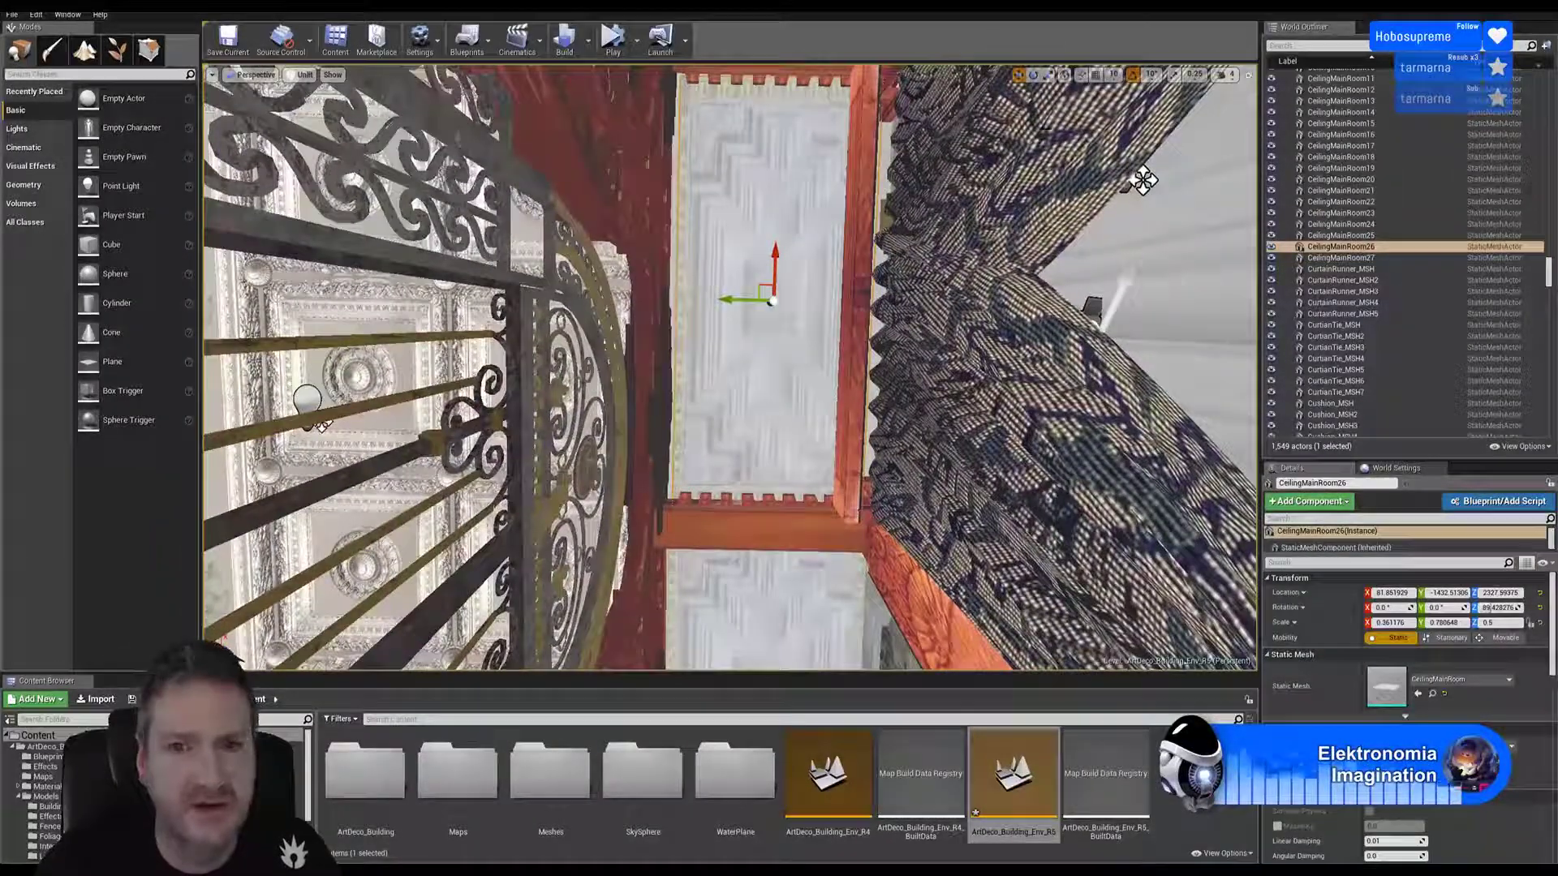
pyautogui.click(1048, 76)
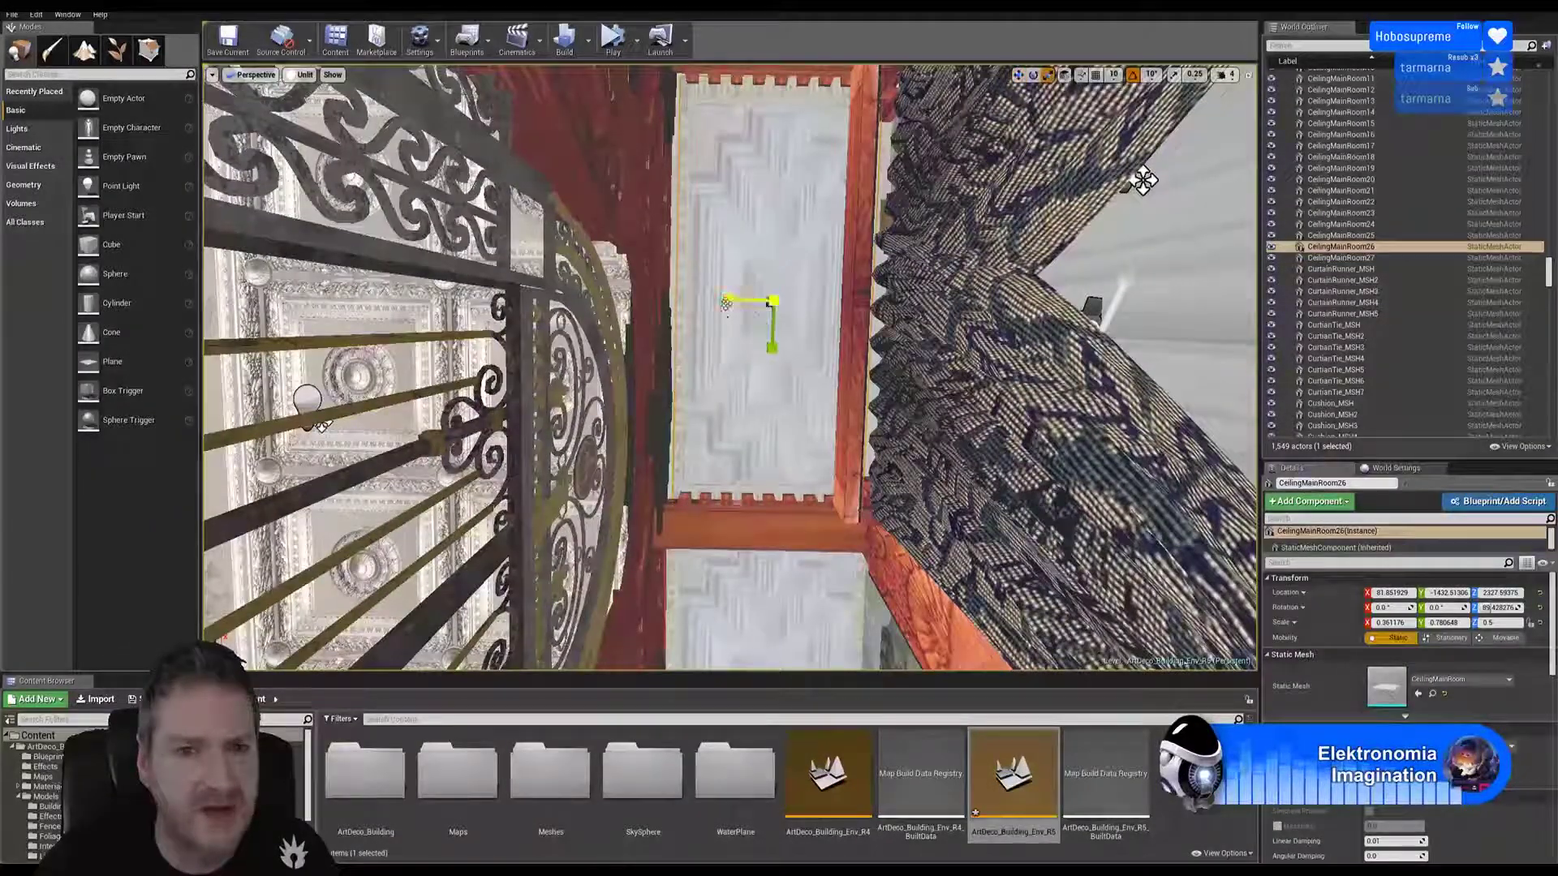
pyautogui.moveTo(727, 303); pyautogui.dragTo(725, 309)
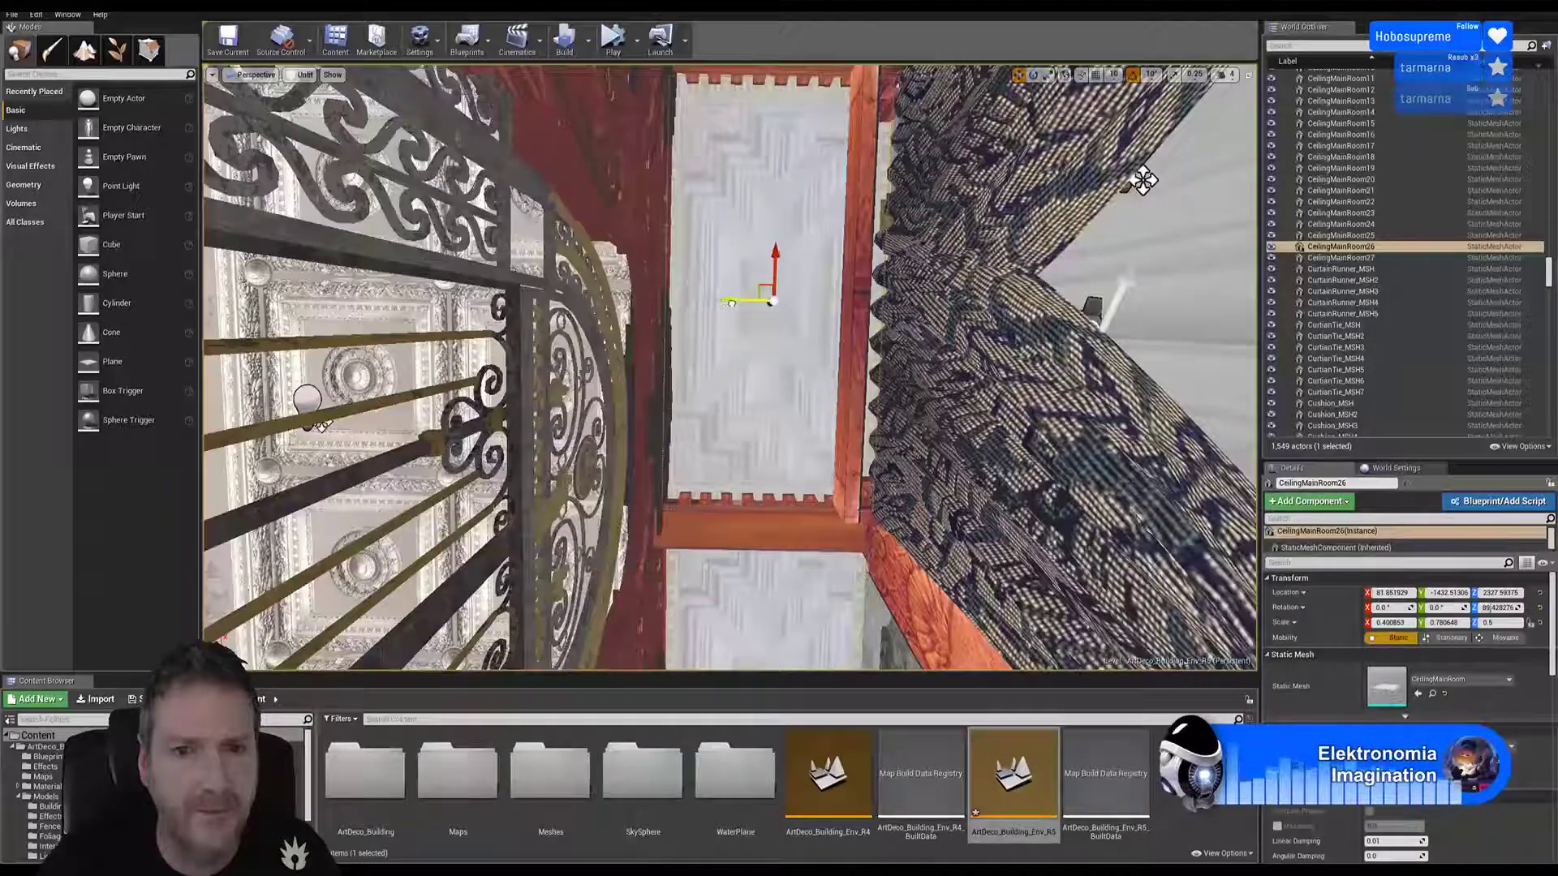
pyautogui.moveTo(730, 303); pyautogui.dragTo(730, 302)
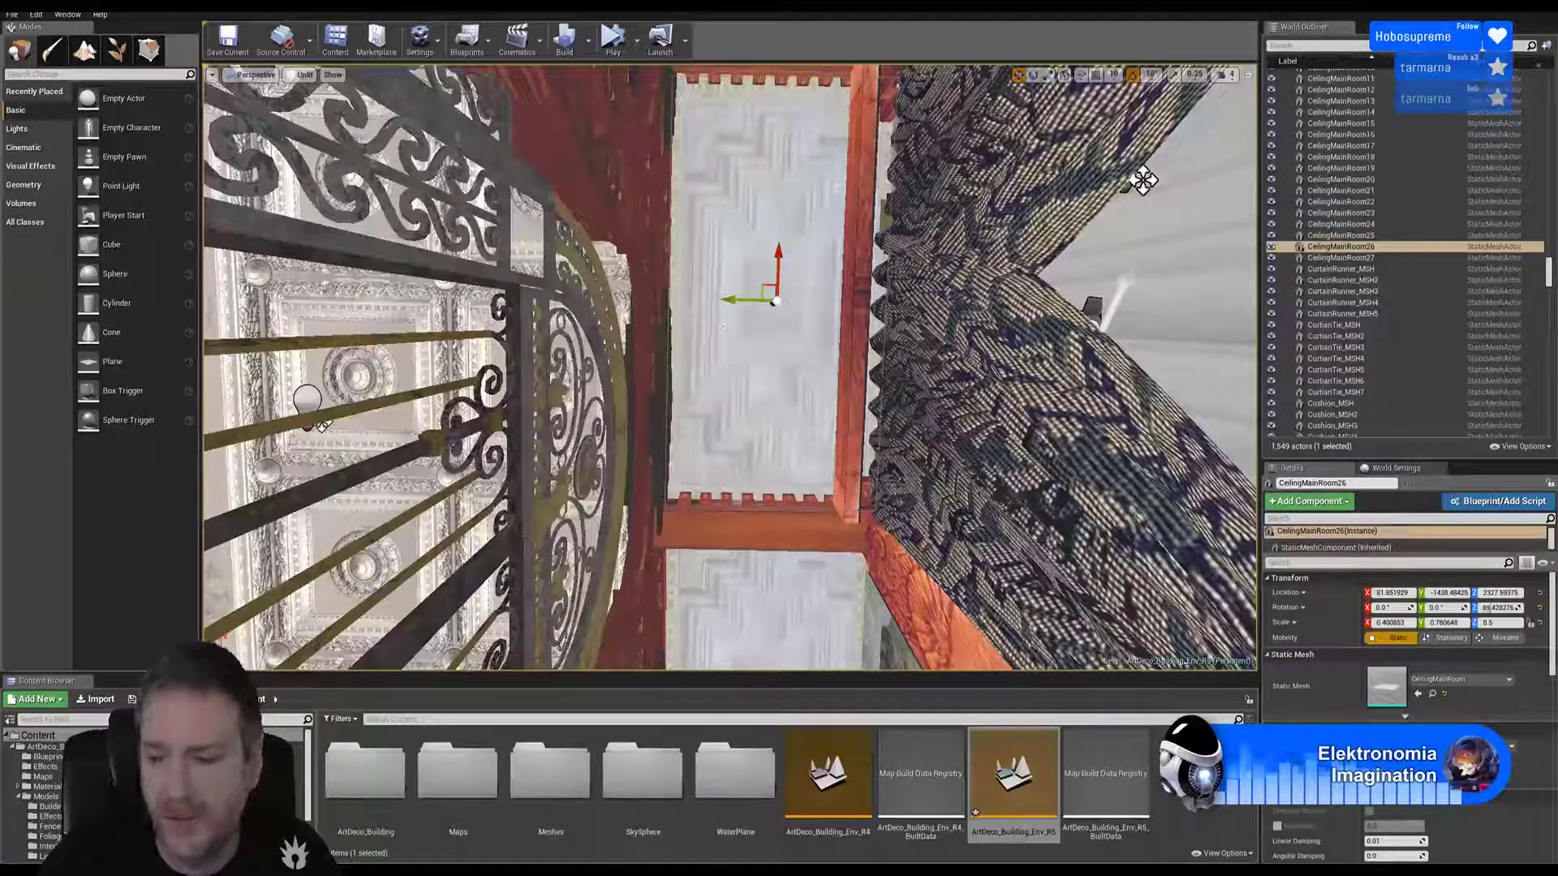
# Step: Move the opposite corridor's other end panel to about Y -1432 and resize it to a scale of about 0.381 by 0.31
pyautogui.moveTo(730, 301); pyautogui.dragTo(1120, 325, button='right')
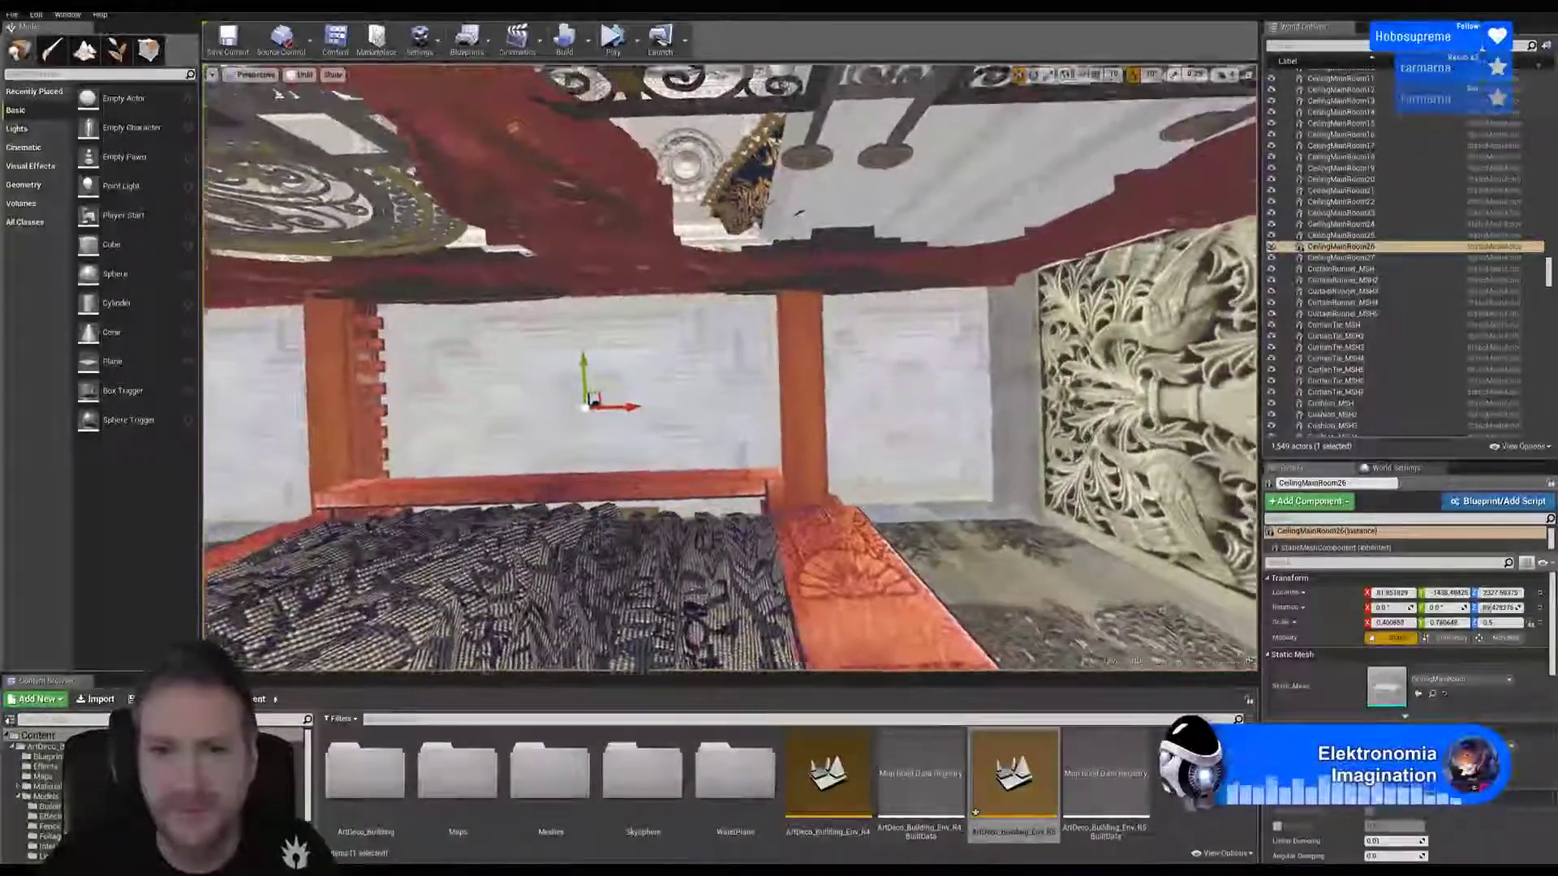
pyautogui.click(923, 381)
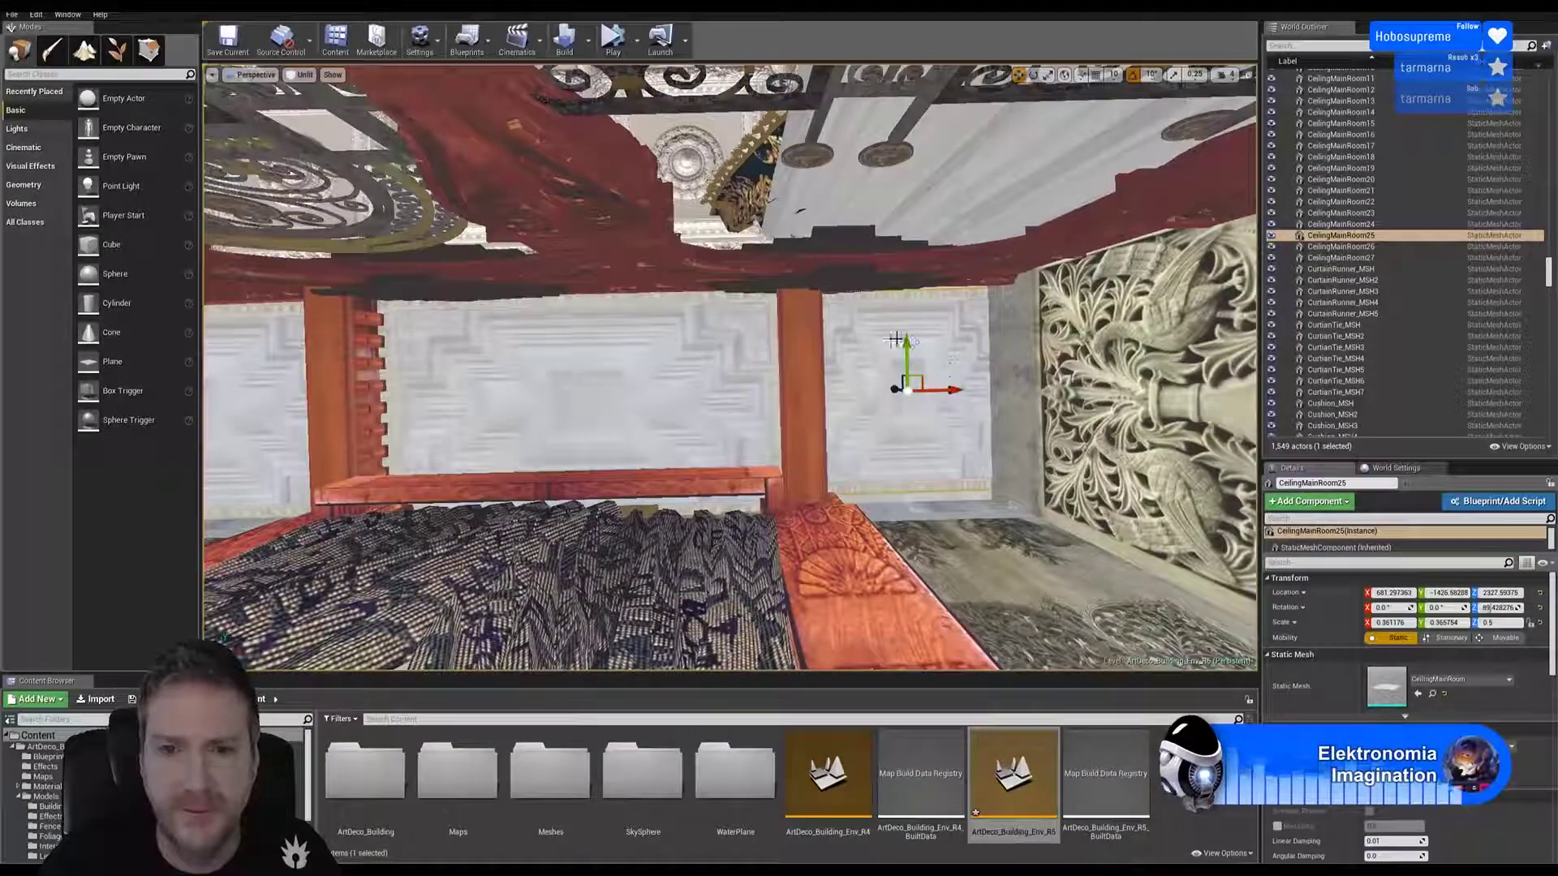
pyautogui.moveTo(900, 356); pyautogui.dragTo(907, 351)
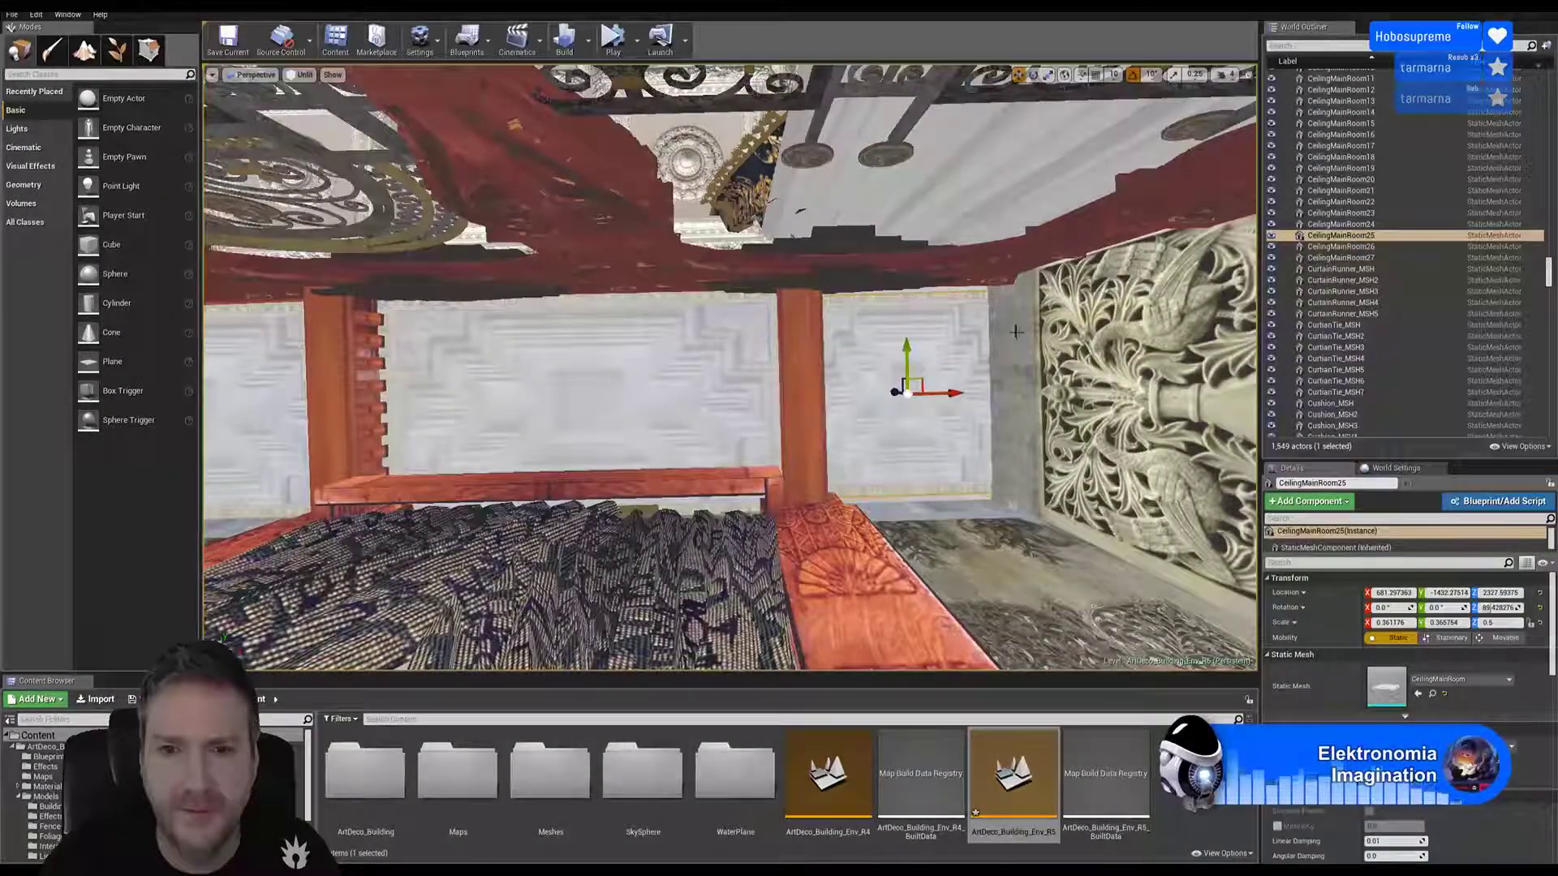
pyautogui.moveTo(1015, 331); pyautogui.dragTo(811, 187, button='right')
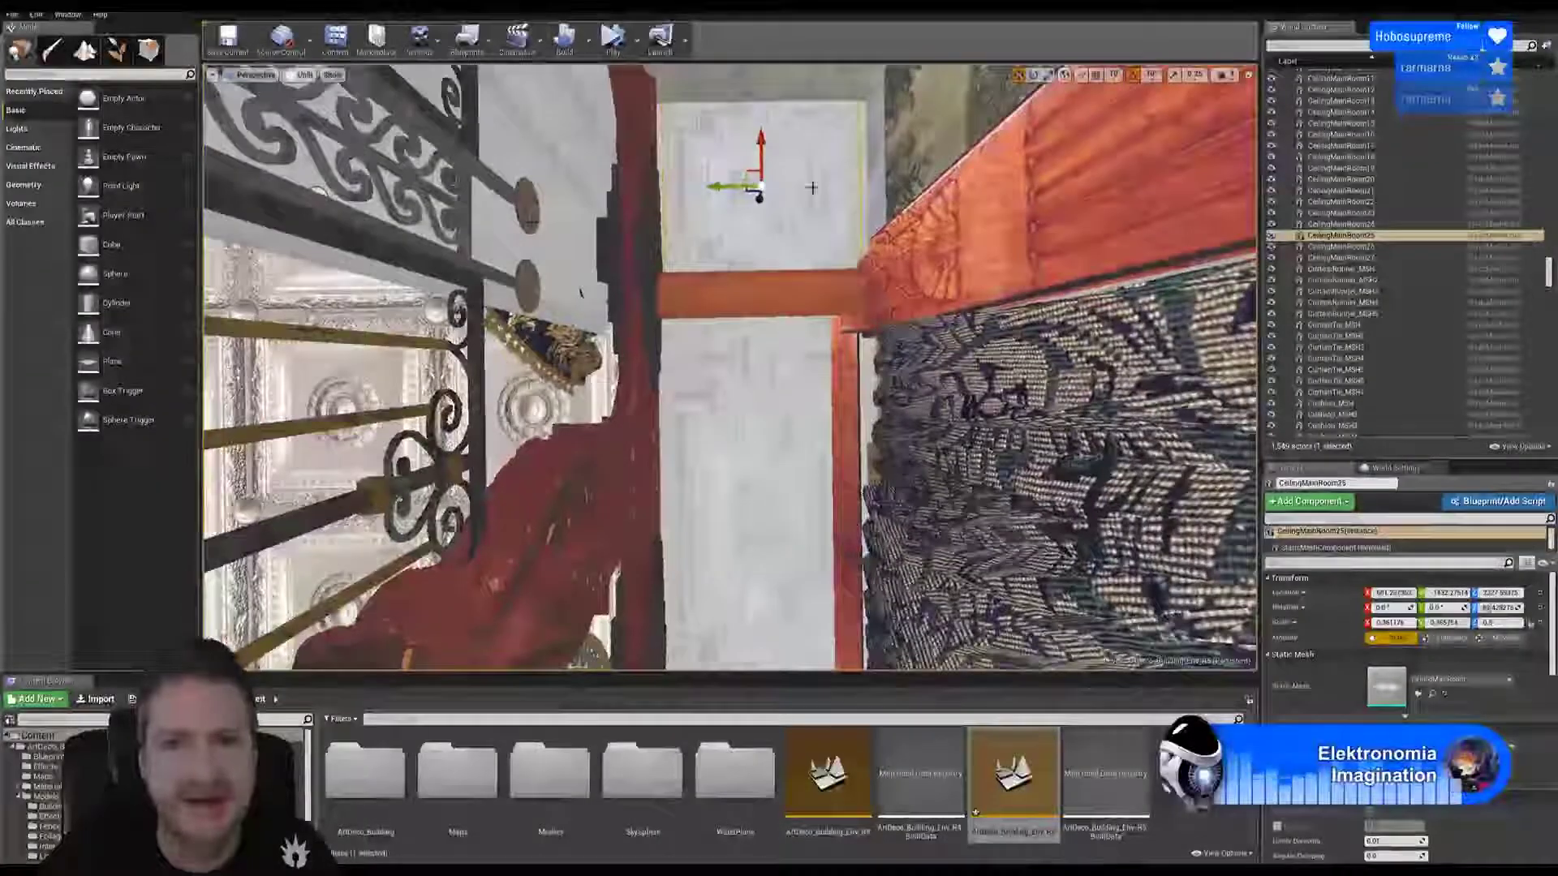
pyautogui.click(1047, 75)
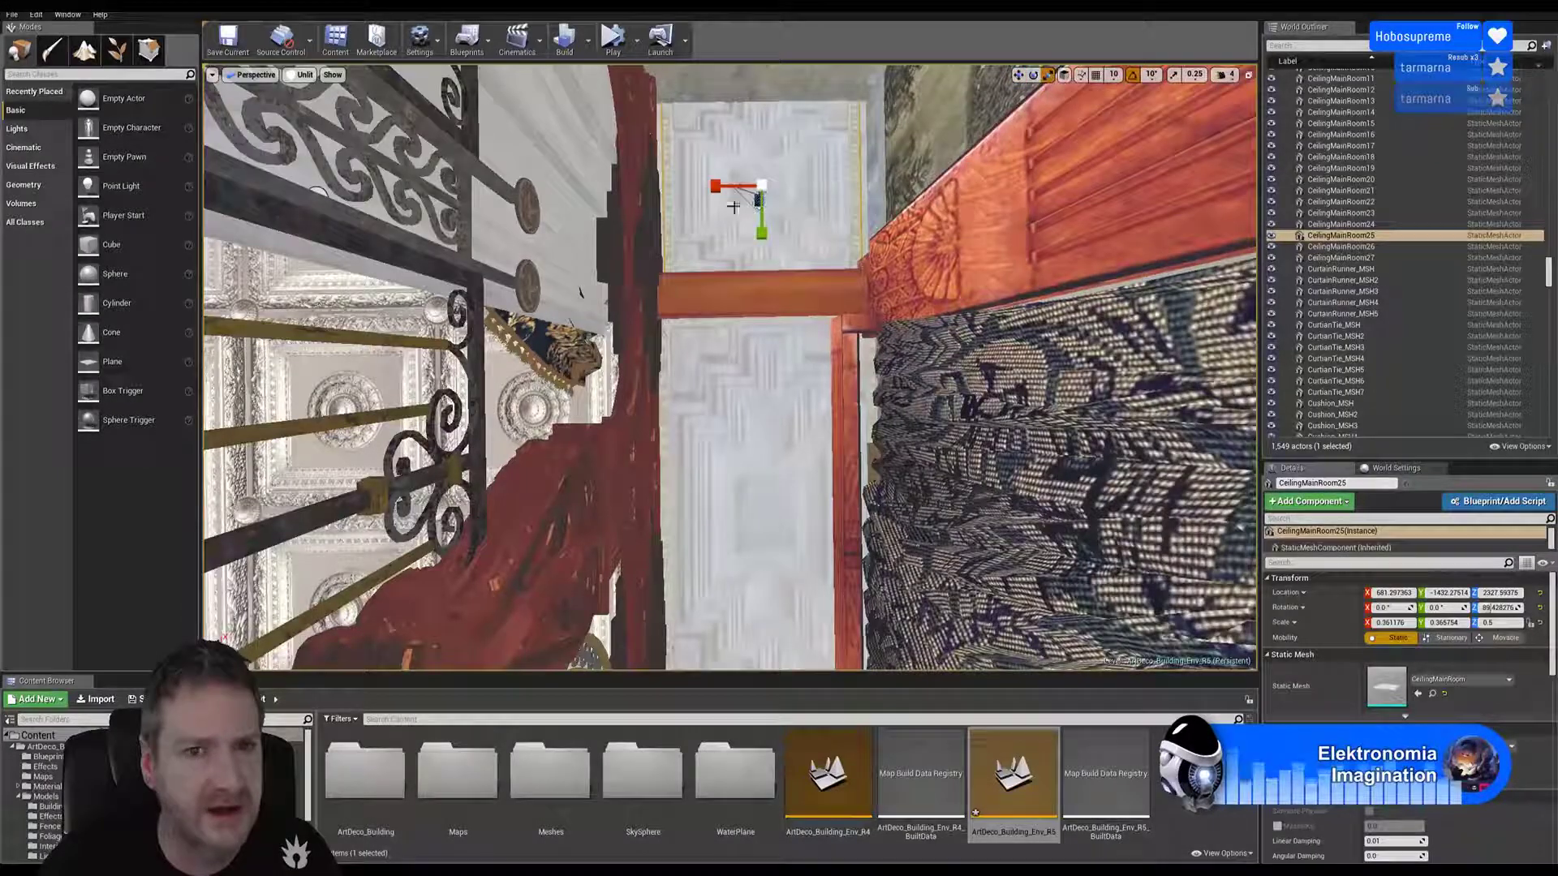
pyautogui.moveTo(715, 192)
pyautogui.mouseDown()
pyautogui.moveTo(703, 202)
pyautogui.moveTo(714, 192)
pyautogui.mouseUp()
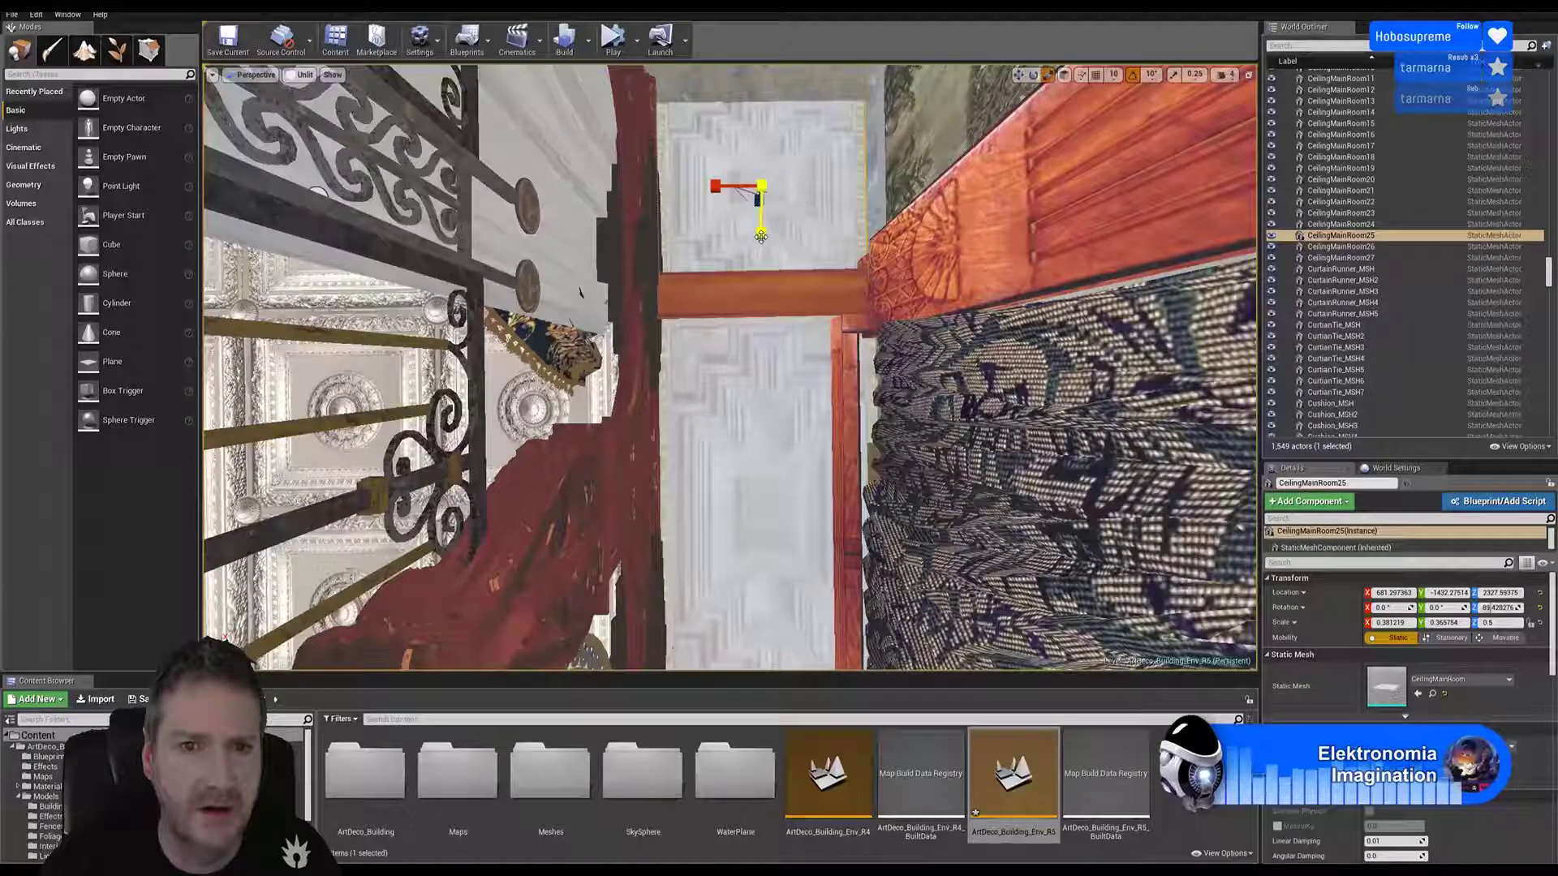
pyautogui.moveTo(760, 236); pyautogui.dragTo(761, 229)
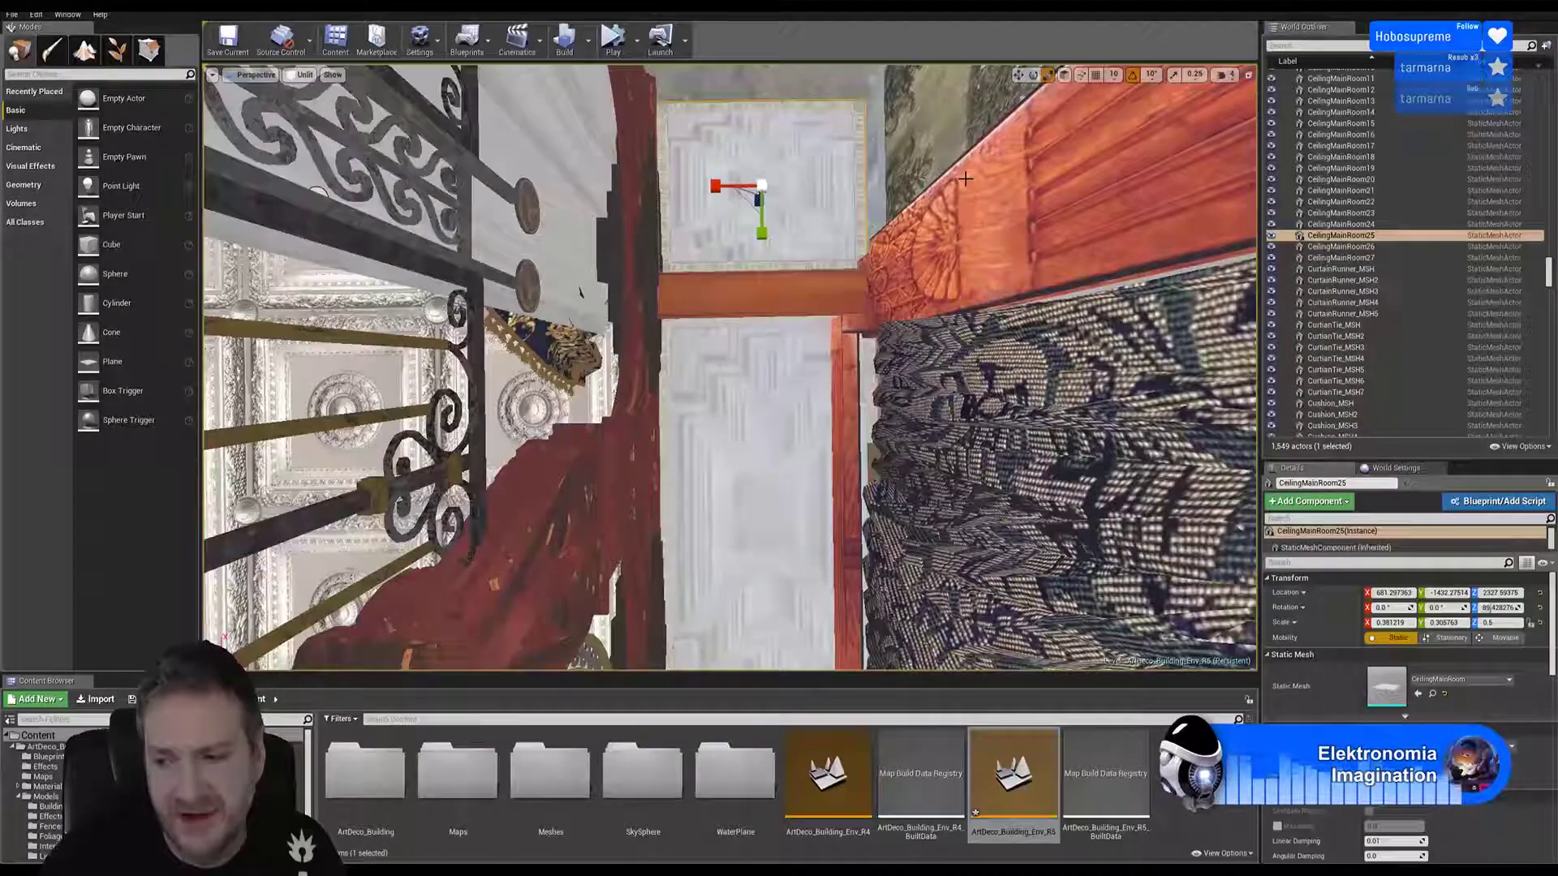
pyautogui.click(1019, 75)
pyautogui.moveTo(878, 213); pyautogui.dragTo(914, 208, button='right')
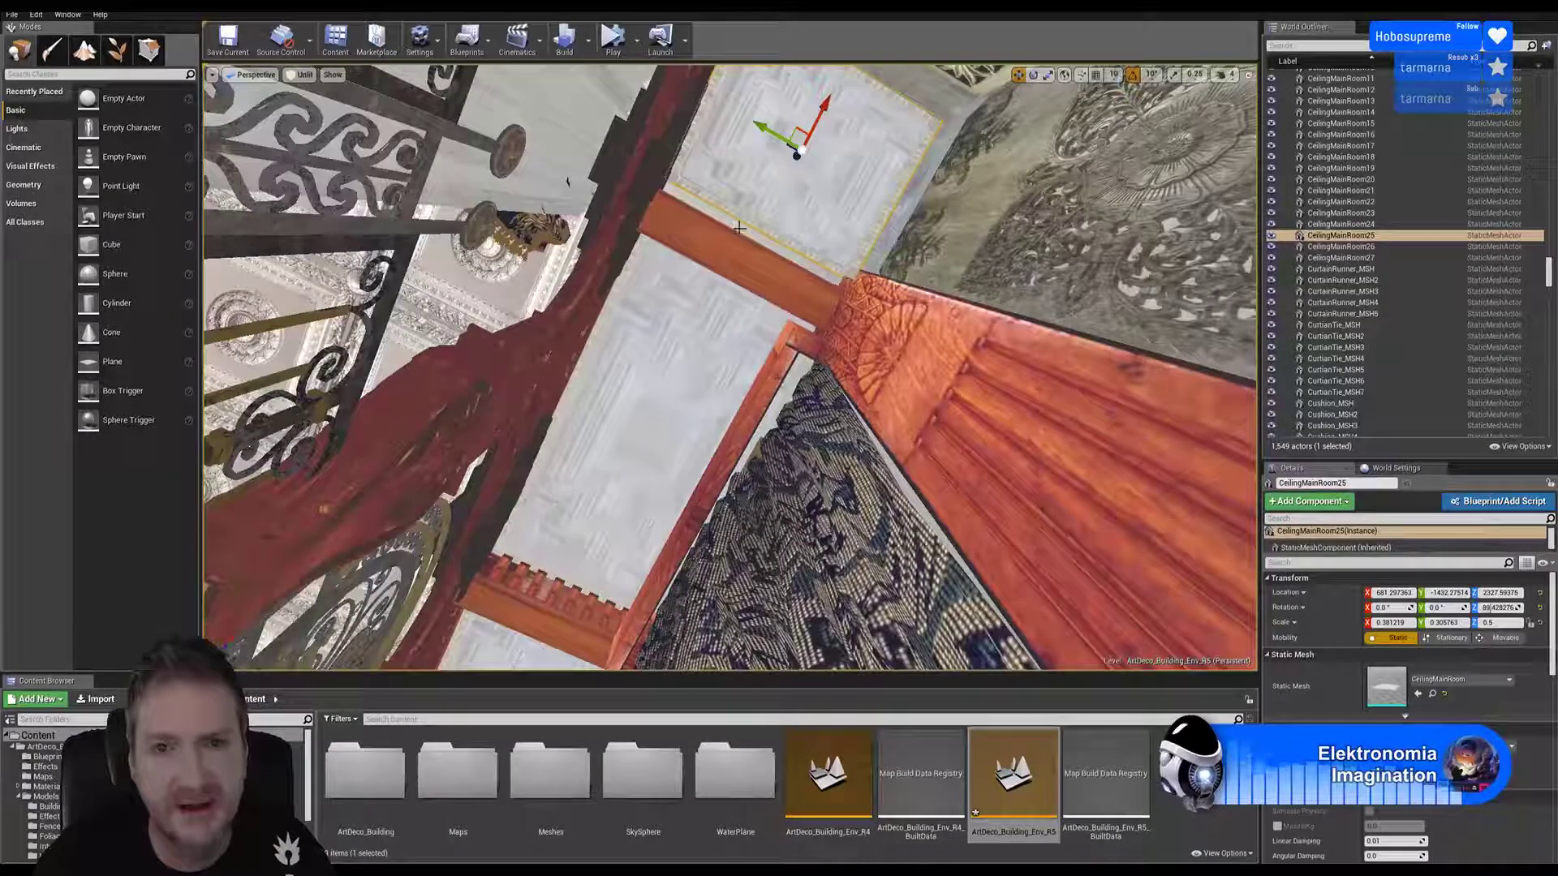
# Step: Lengthen the same end panel to a Y scale of about 0.347 and shift it along X to about 660 to close the gap
pyautogui.press('Escape')
pyautogui.moveTo(908, 279); pyautogui.dragTo(994, 260, button='right')
pyautogui.press('w')
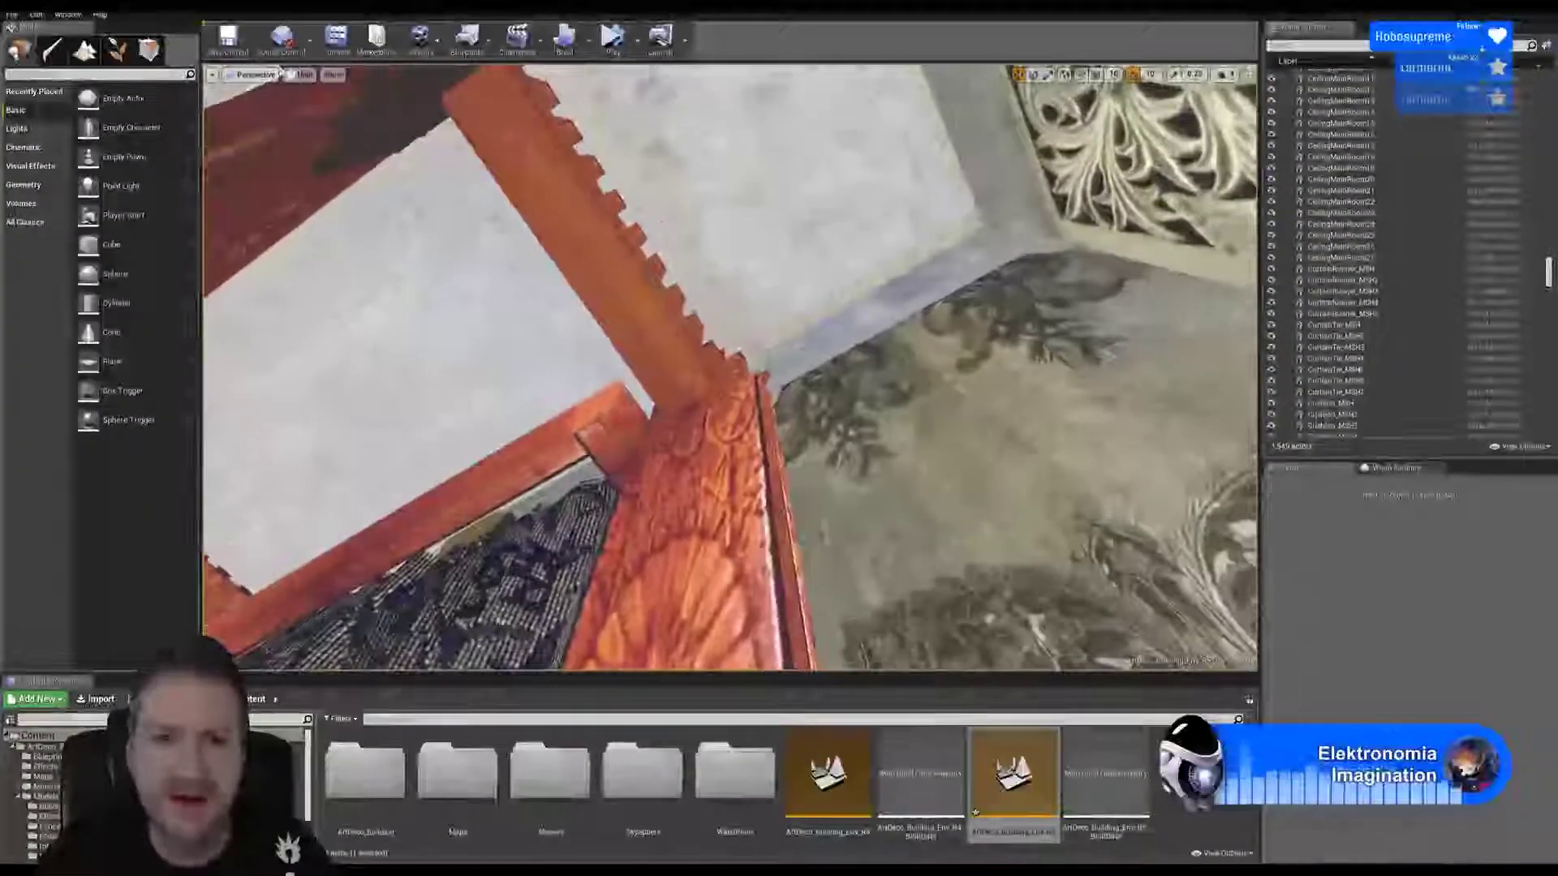
pyautogui.moveTo(585, 300); pyautogui.dragTo(784, 371, button='right')
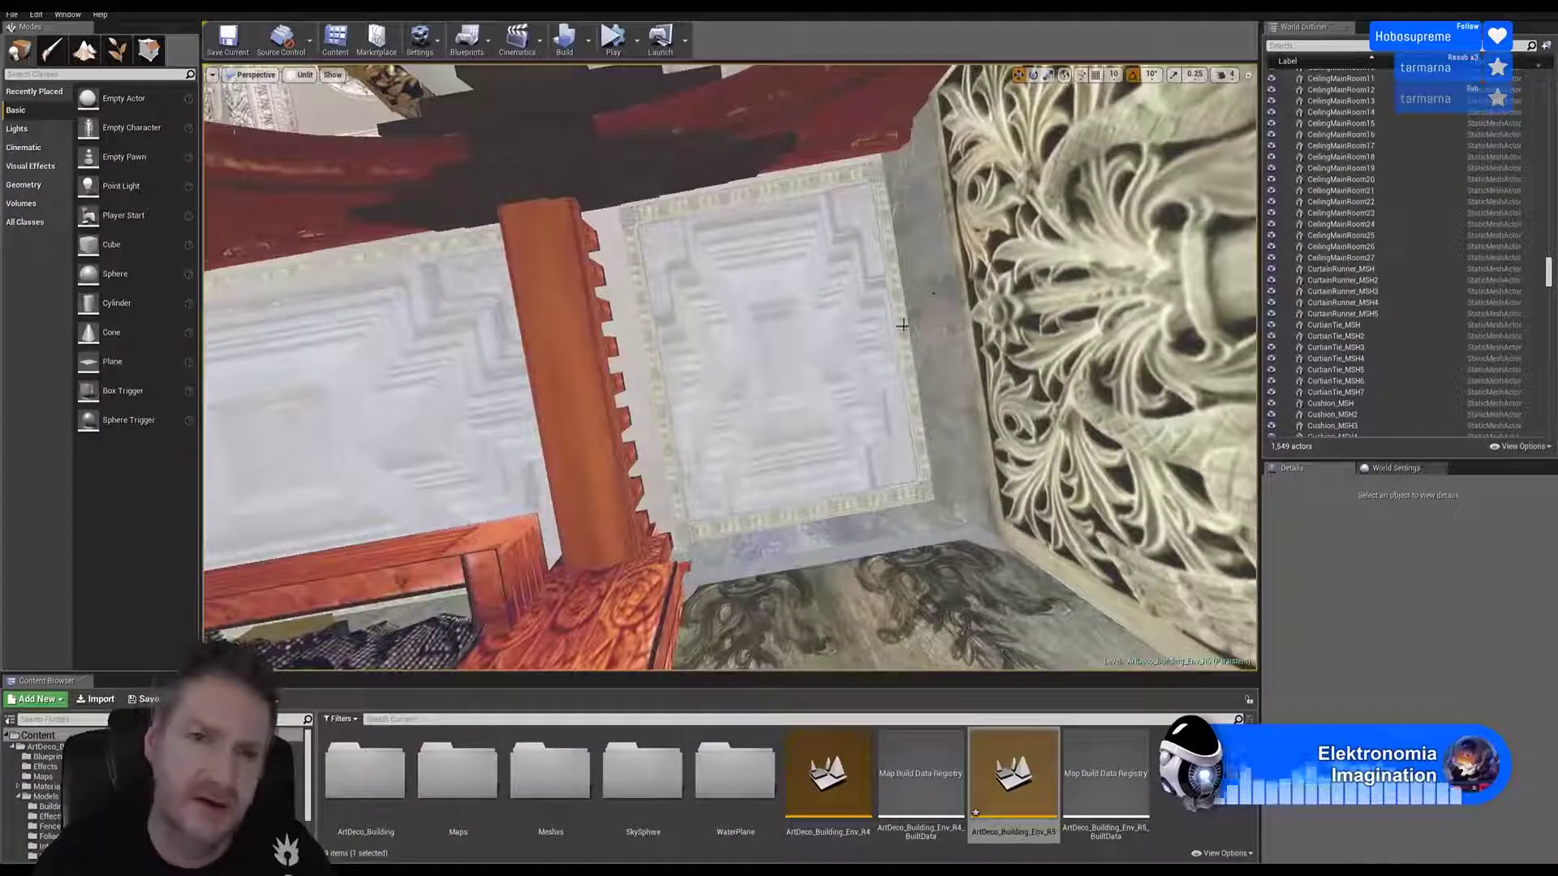
pyautogui.click(784, 371)
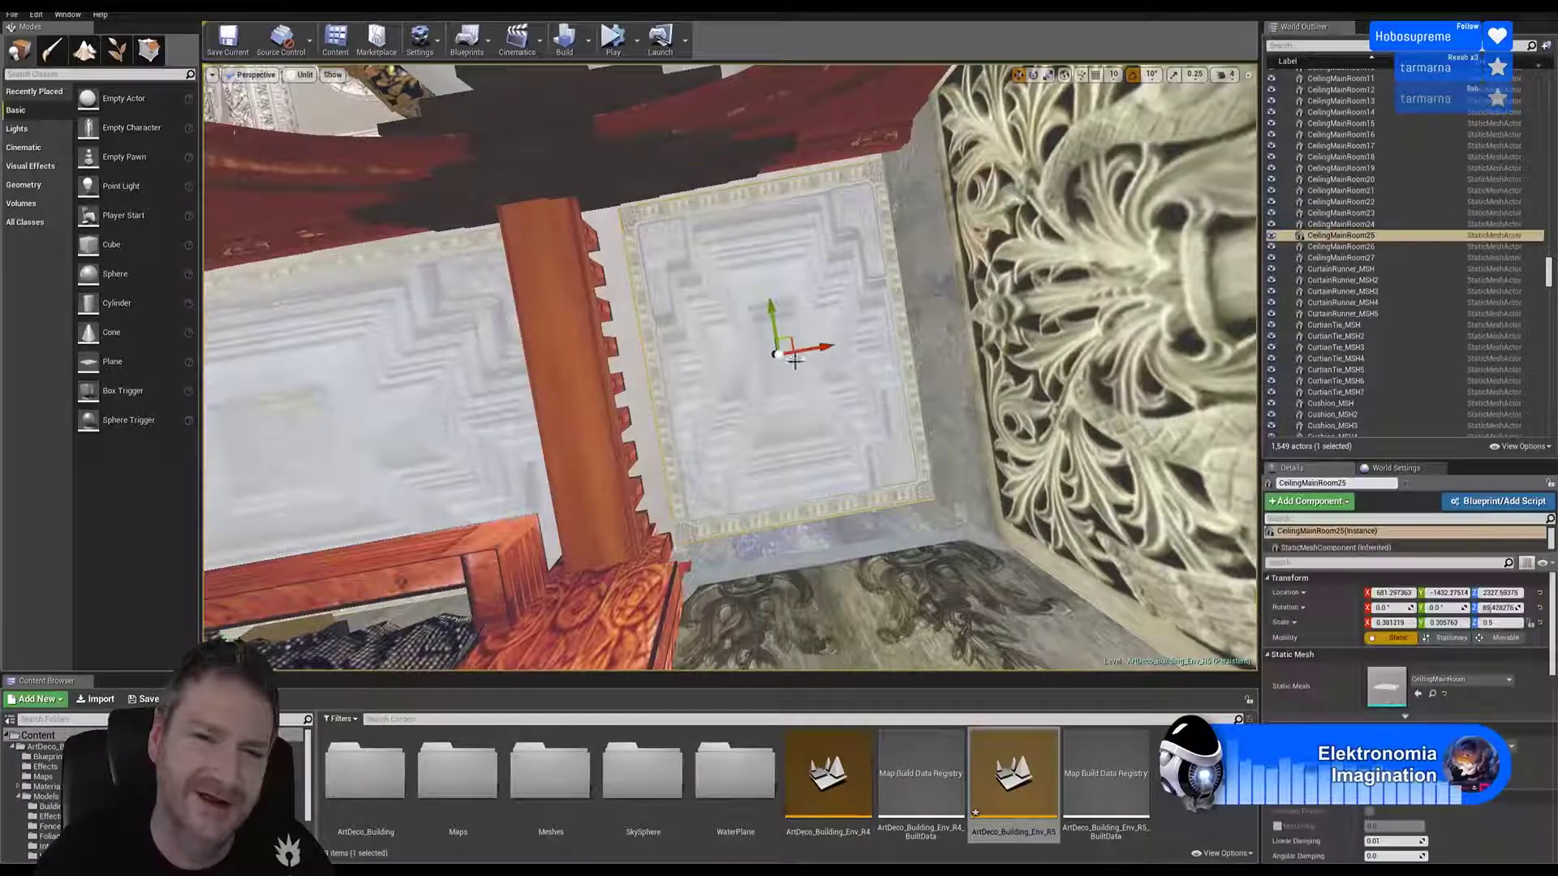
pyautogui.click(1047, 74)
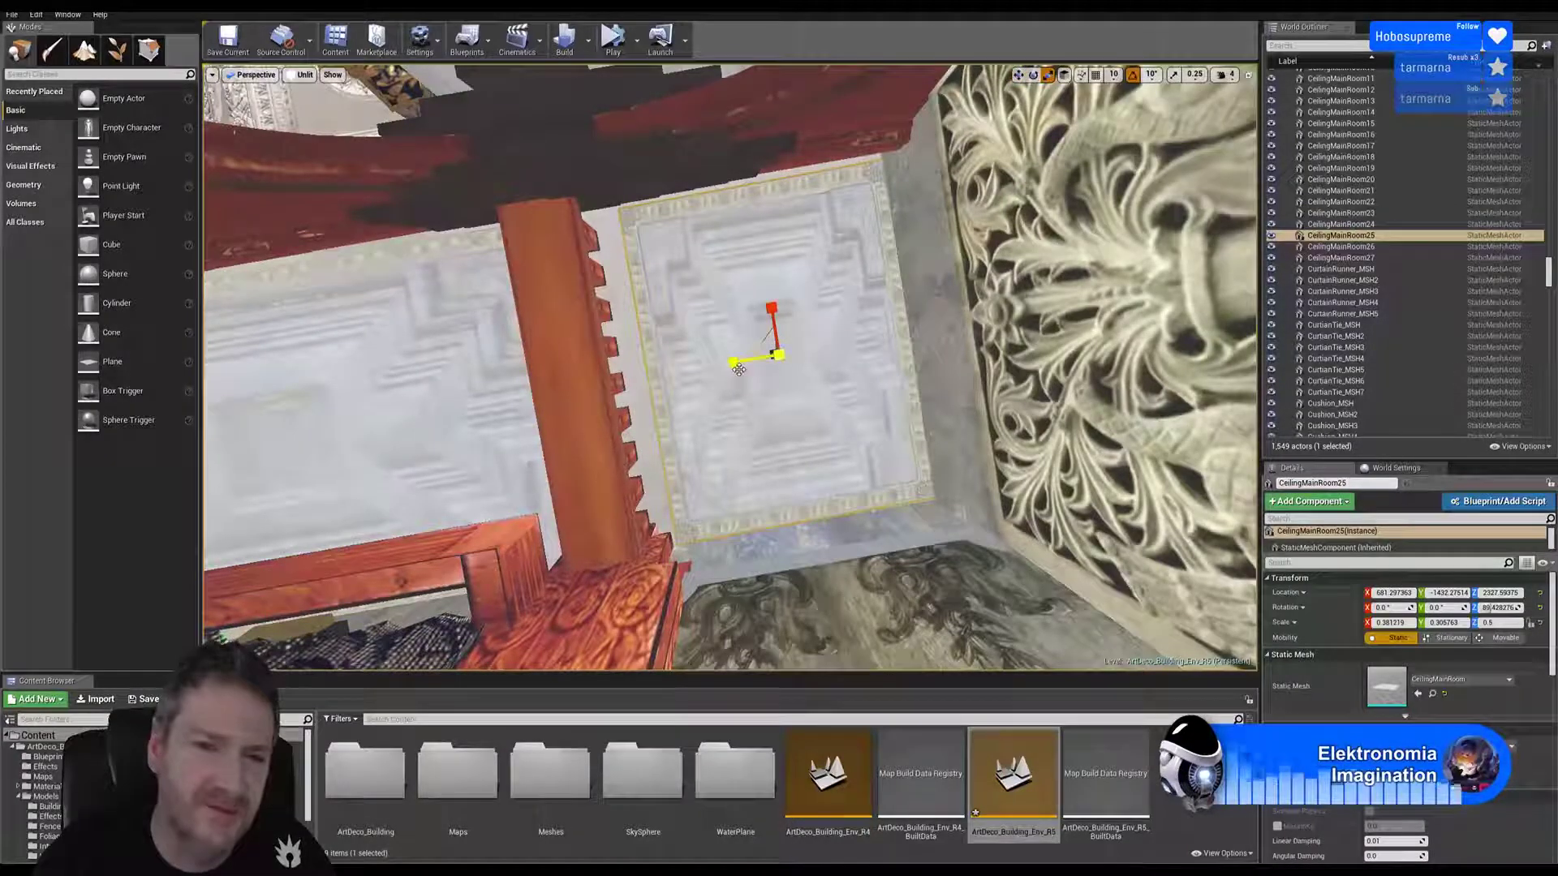
pyautogui.moveTo(735, 371); pyautogui.dragTo(821, 343)
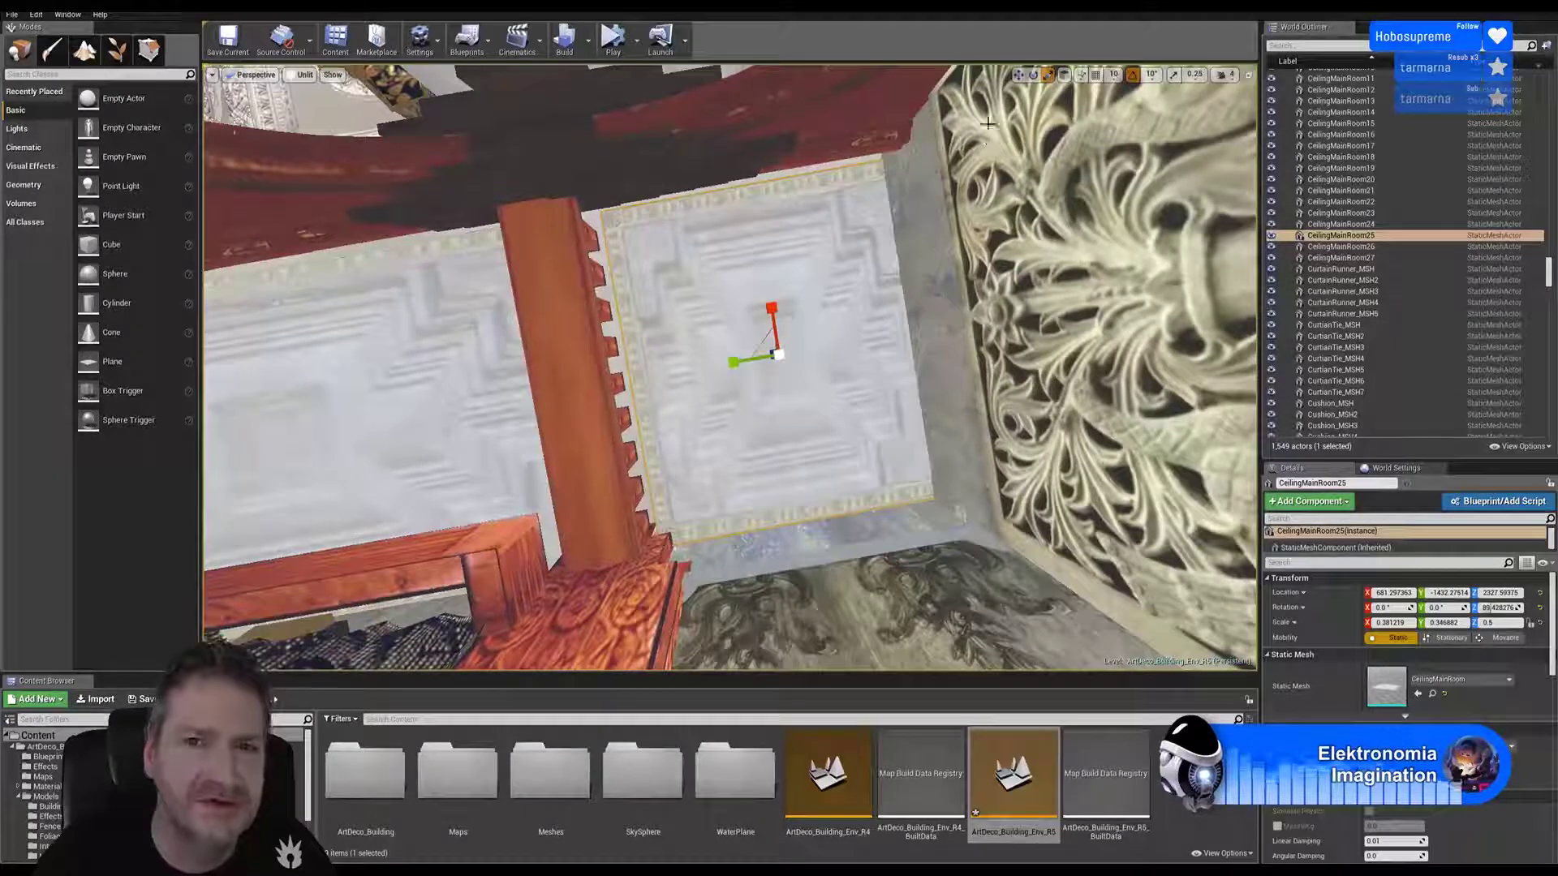
pyautogui.click(1020, 77)
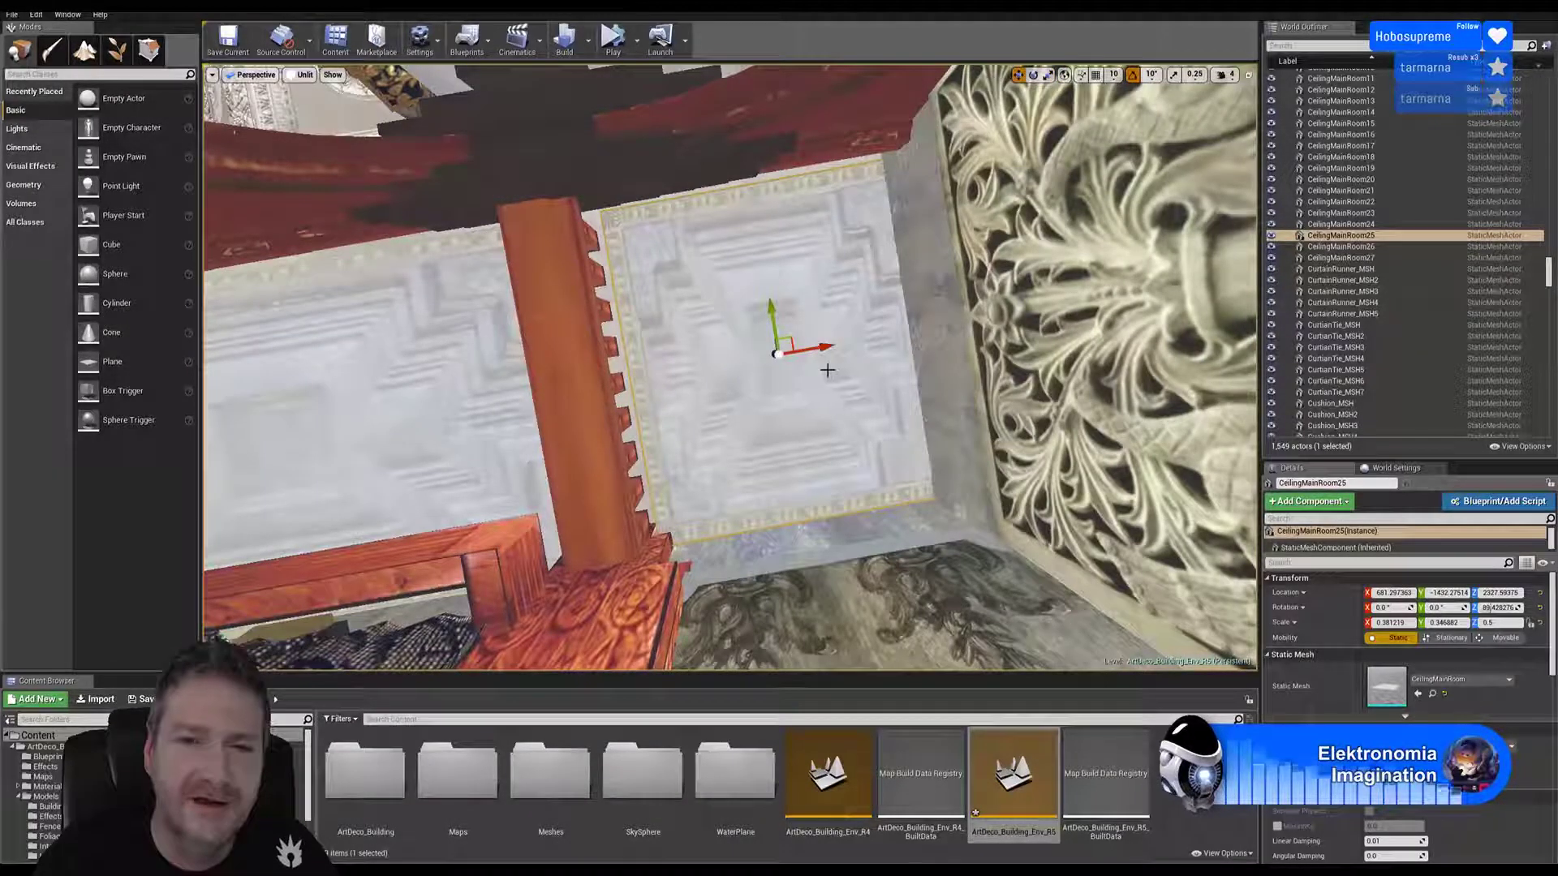
pyautogui.moveTo(821, 348); pyautogui.dragTo(807, 358)
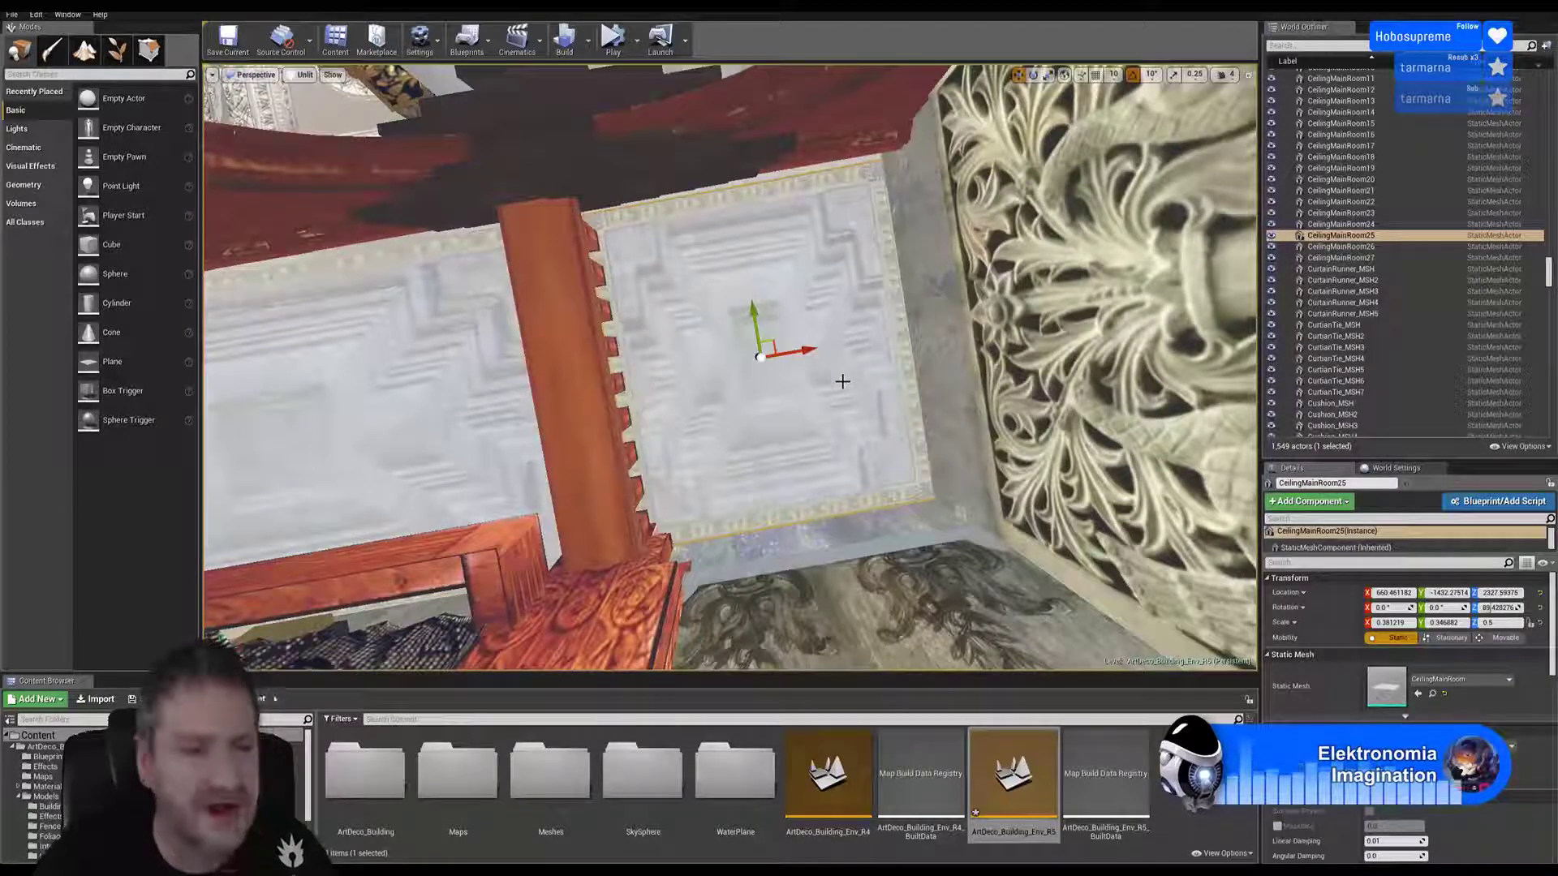
# Step: Review the main hall and corridor ceilings in Lit view mode, checking how the new panels fit their bays
pyautogui.click(948, 359)
pyautogui.moveTo(949, 358); pyautogui.dragTo(823, 410, button='right')
pyautogui.moveTo(325, 499); pyautogui.dragTo(337, 487, button='right')
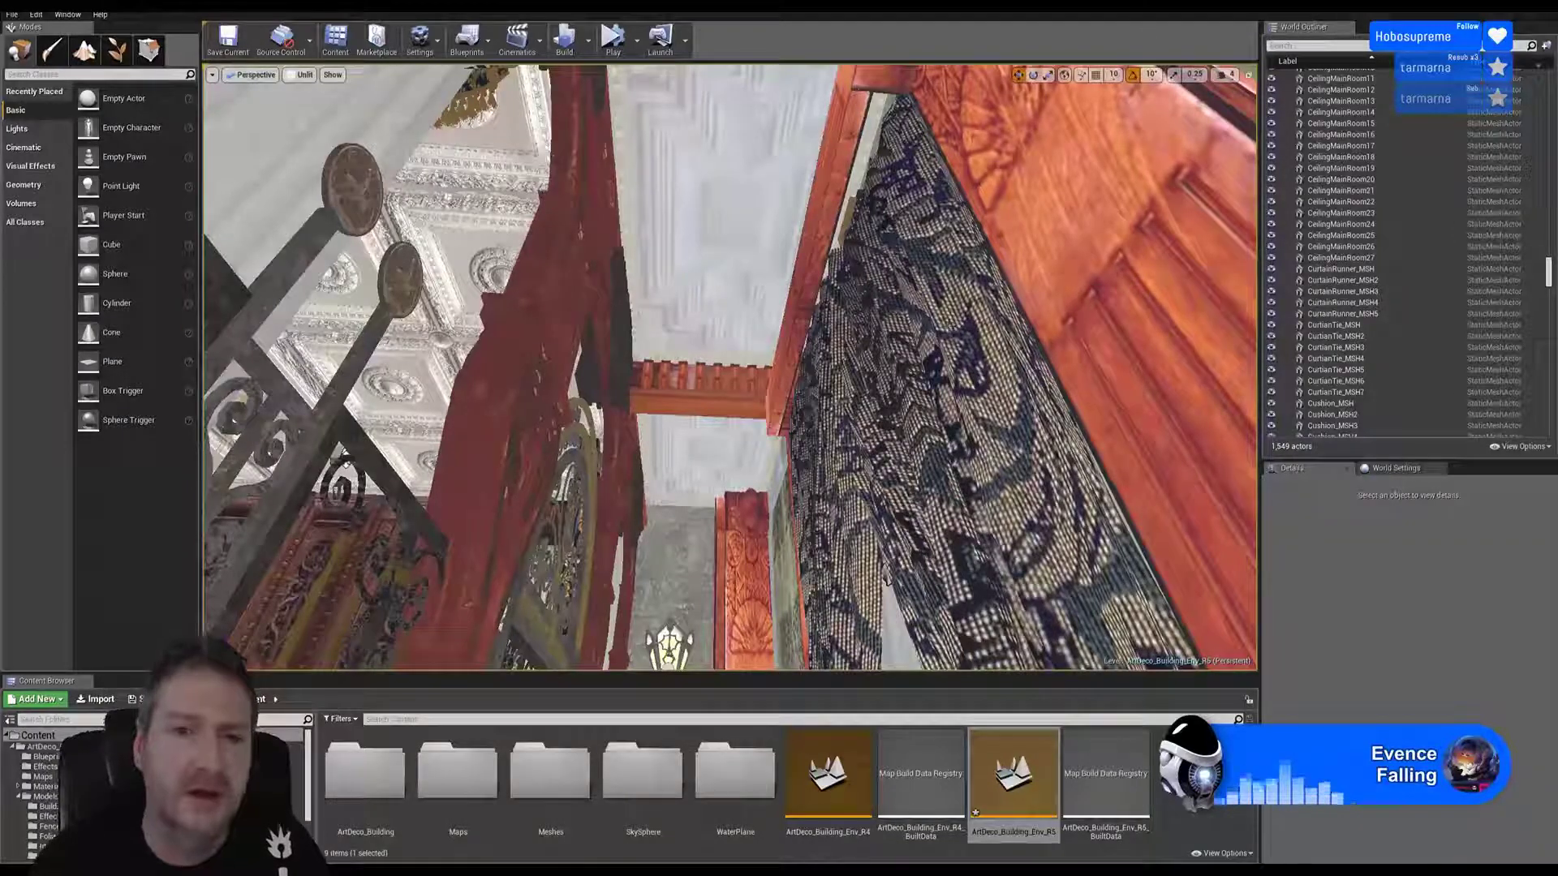
pyautogui.moveTo(887, 580); pyautogui.dragTo(572, 568, button='right')
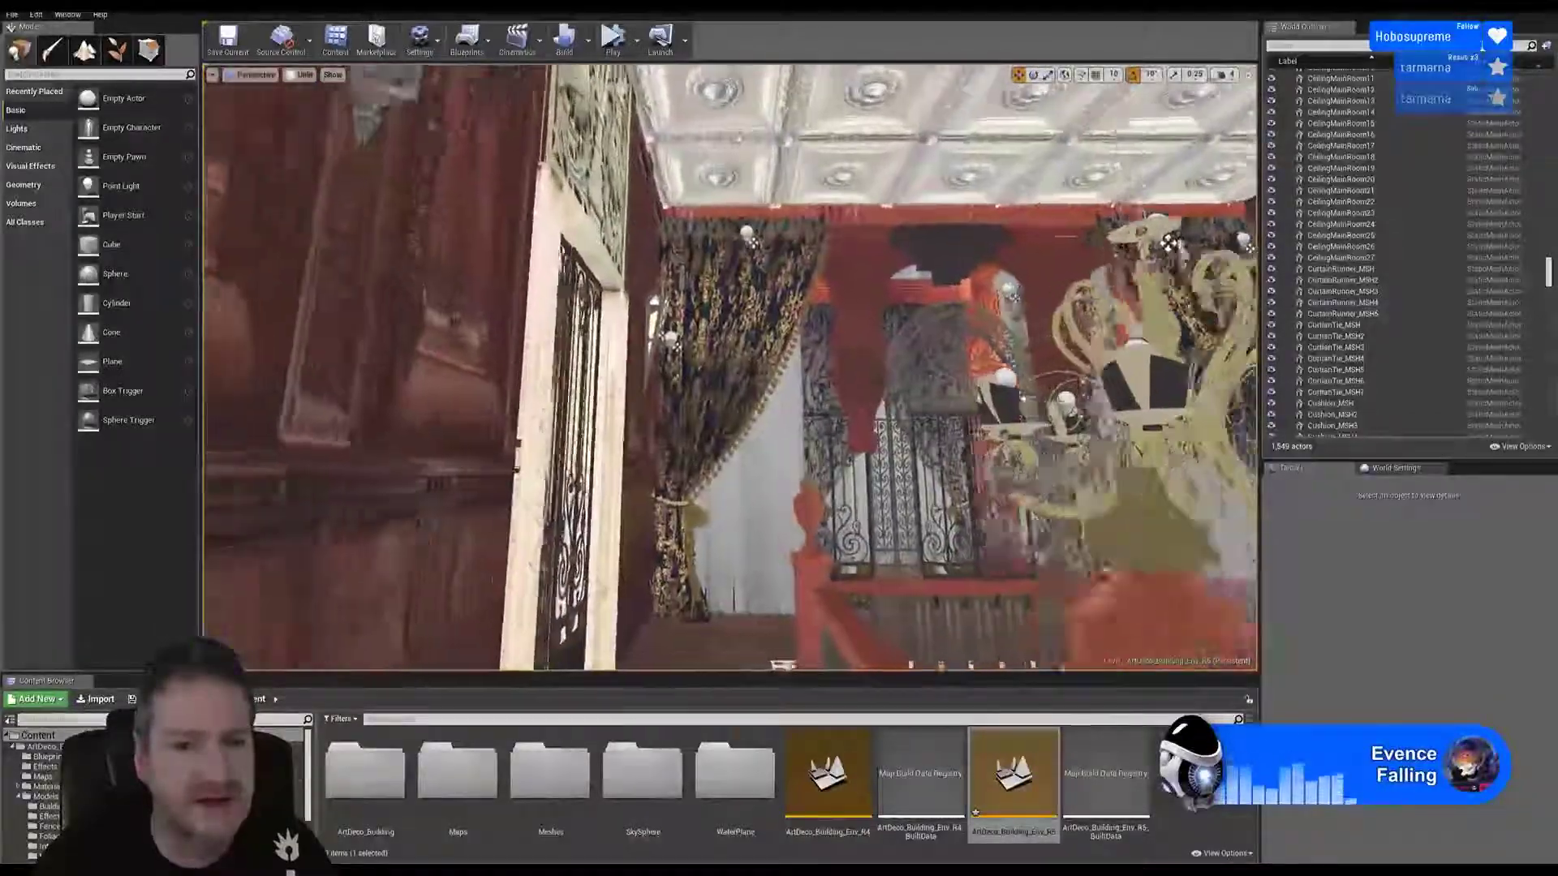
pyautogui.moveTo(731, 365); pyautogui.dragTo(864, 337, button='right')
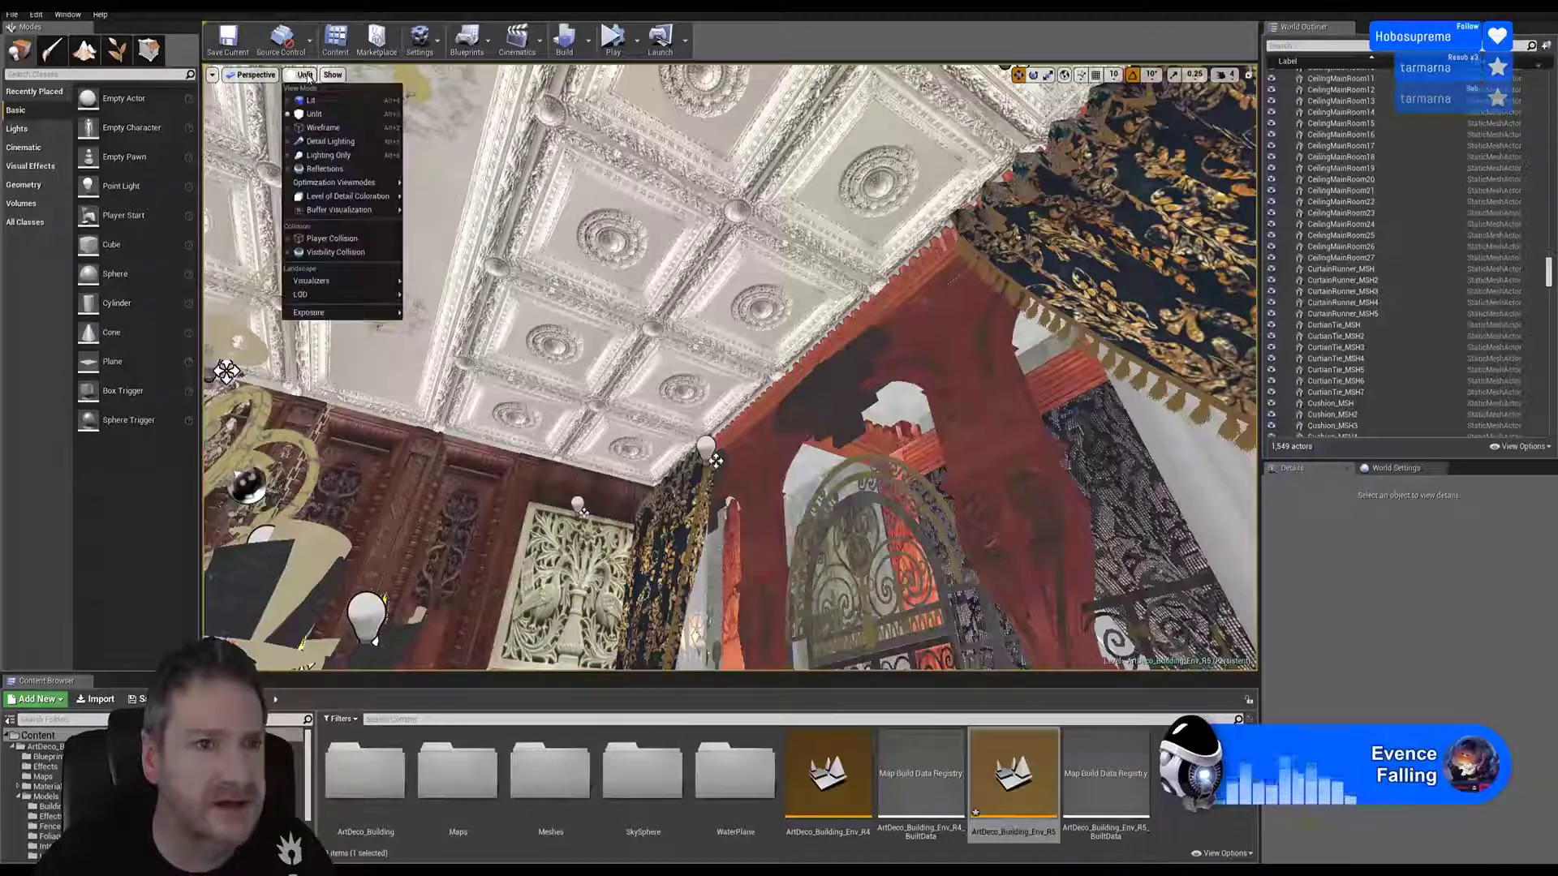
pyautogui.click(314, 102)
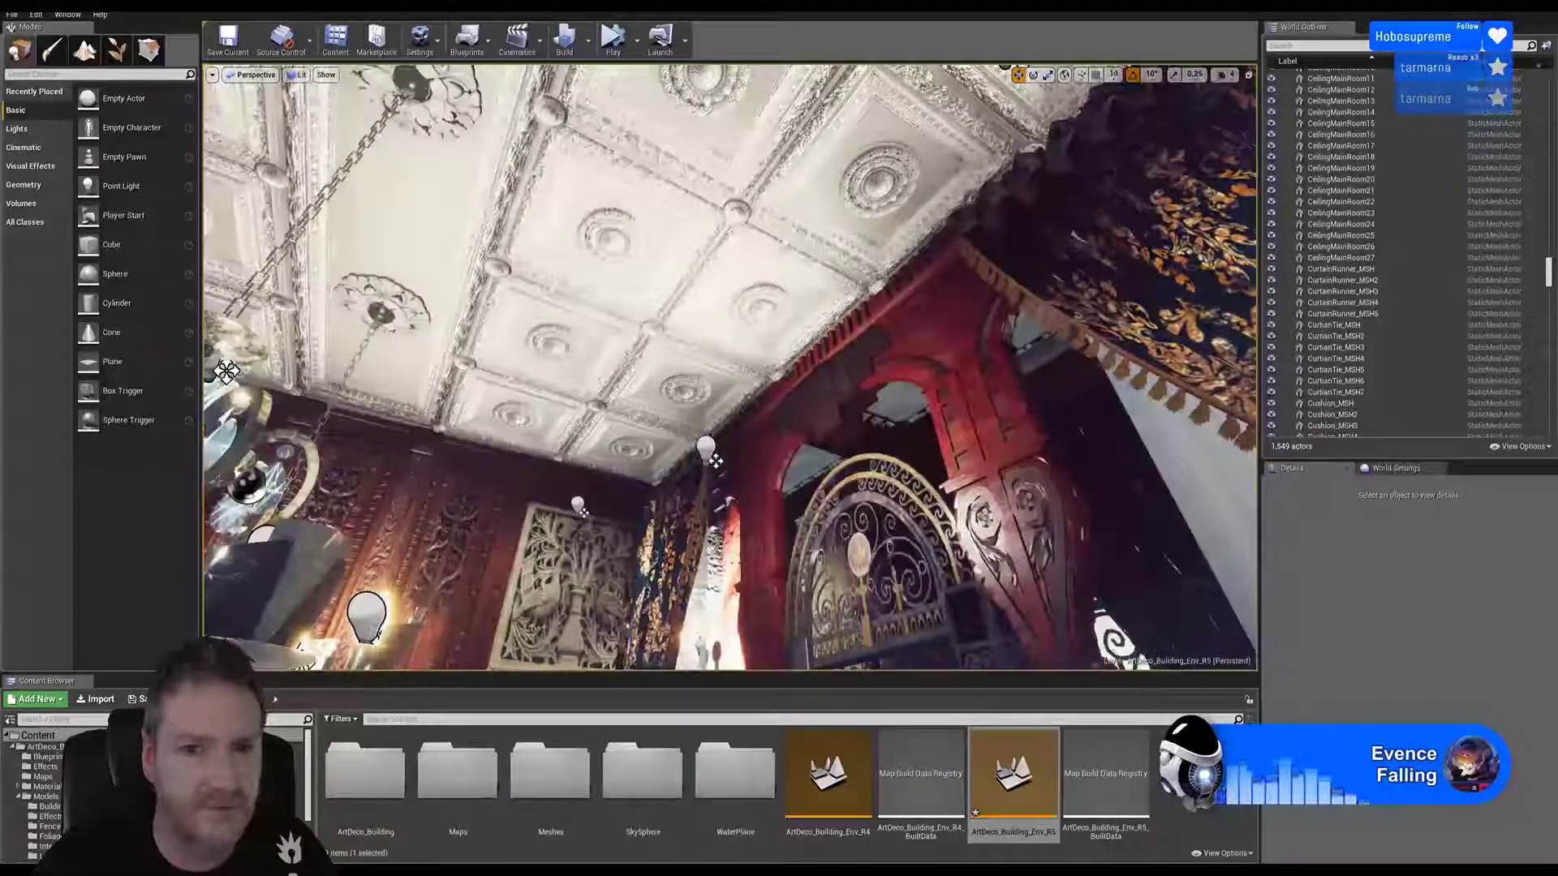
pyautogui.moveTo(649, 349); pyautogui.dragTo(248, 424, button='right')
pyautogui.moveTo(398, 336); pyautogui.dragTo(410, 272, button='right')
pyautogui.moveTo(1107, 585)
pyautogui.mouseDown(button='right')
pyautogui.moveTo(1128, 585)
pyautogui.moveTo(1132, 568)
pyautogui.mouseUp(button='right')
pyautogui.moveTo(432, 237); pyautogui.dragTo(770, 311, button='right')
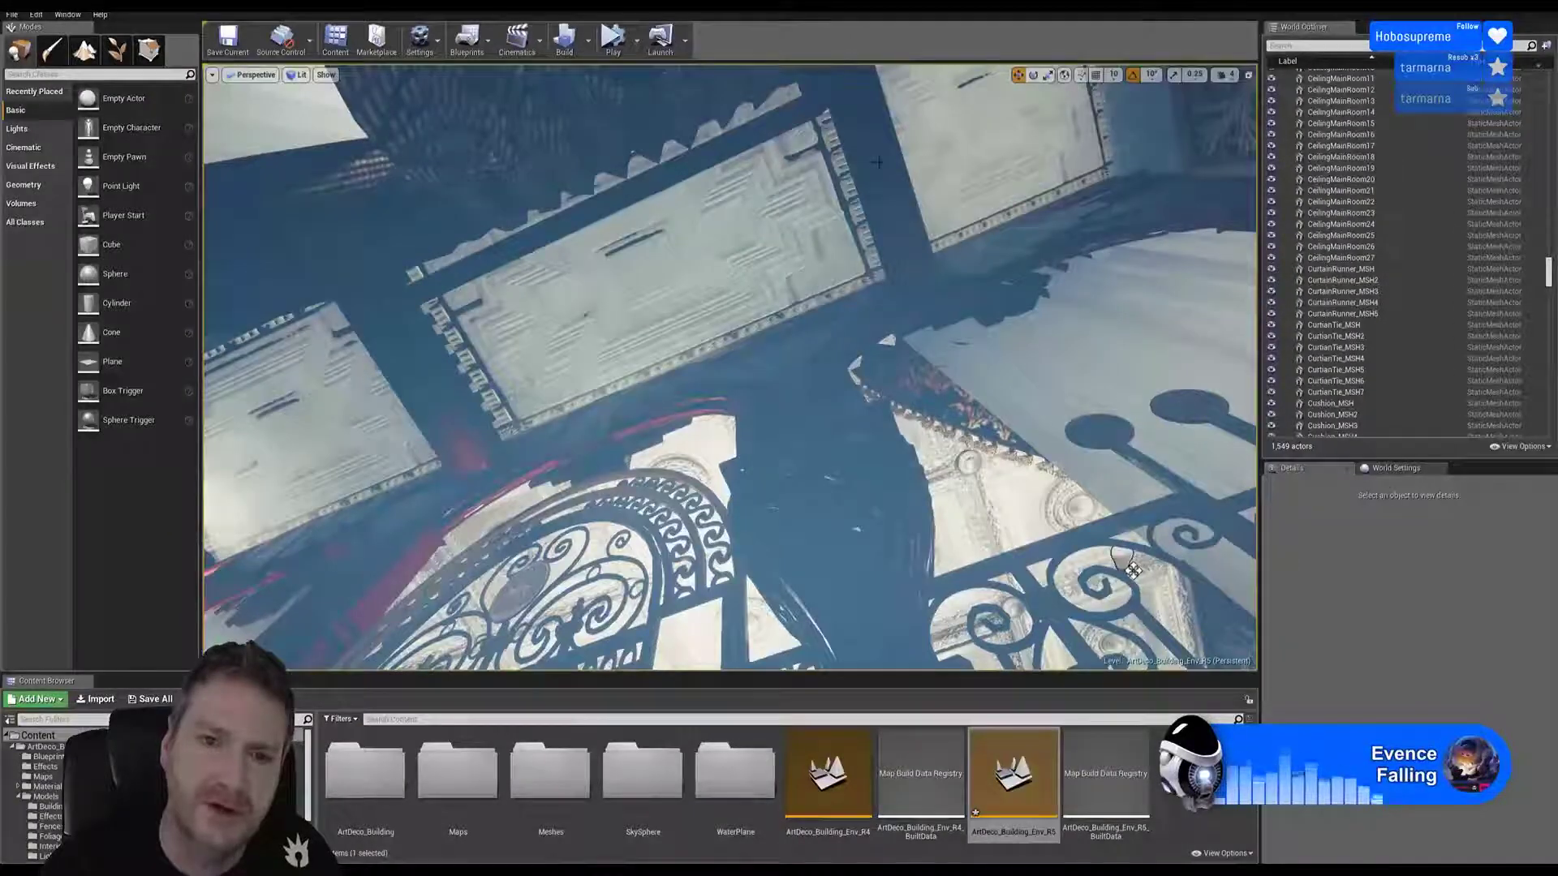
pyautogui.moveTo(714, 240); pyautogui.dragTo(836, 248, button='right')
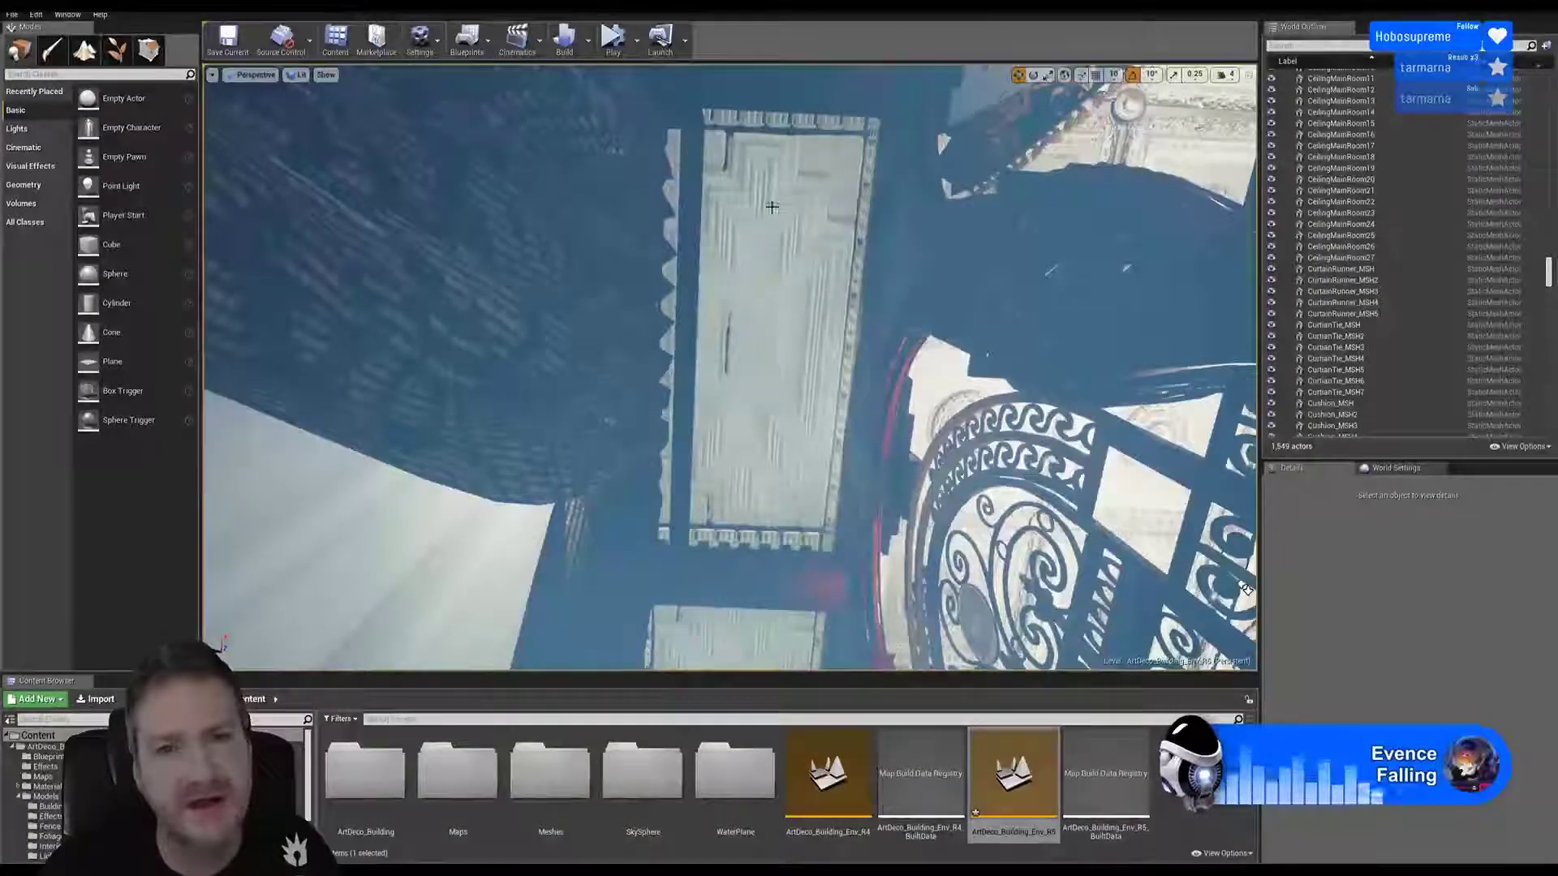
pyautogui.moveTo(781, 345); pyautogui.dragTo(761, 402, button='right')
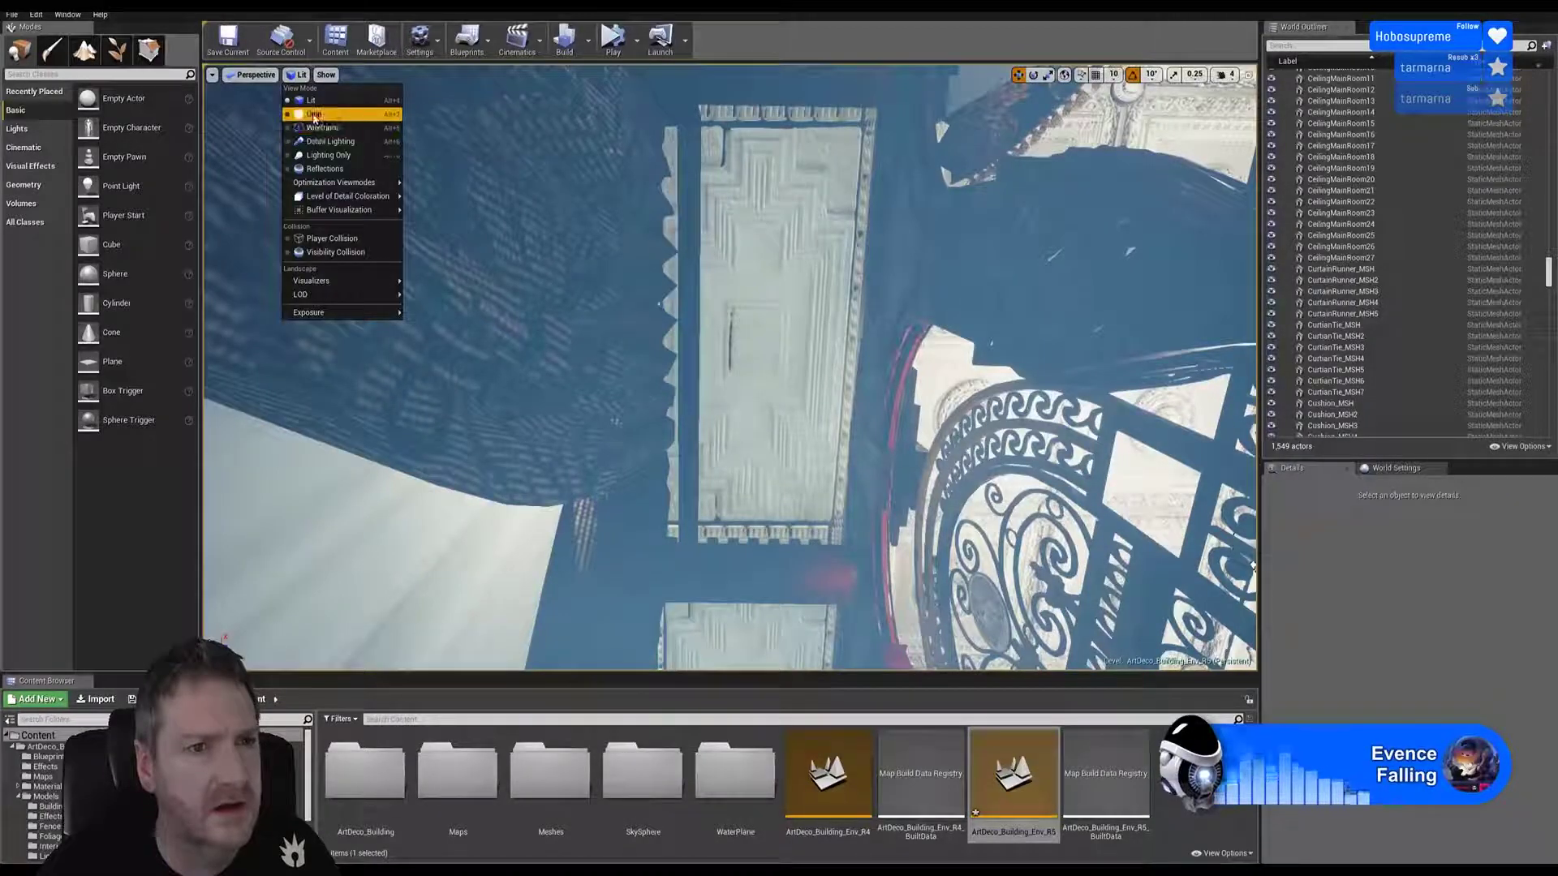
# Step: Return to the Unlit view mode and inspect the corridor ceiling panels up close for surfaces poking through them
pyautogui.click(313, 113)
pyautogui.moveTo(778, 289); pyautogui.dragTo(751, 365, button='right')
pyautogui.press('w')
pyautogui.press('s')
pyautogui.moveTo(767, 253); pyautogui.dragTo(428, 304, button='right')
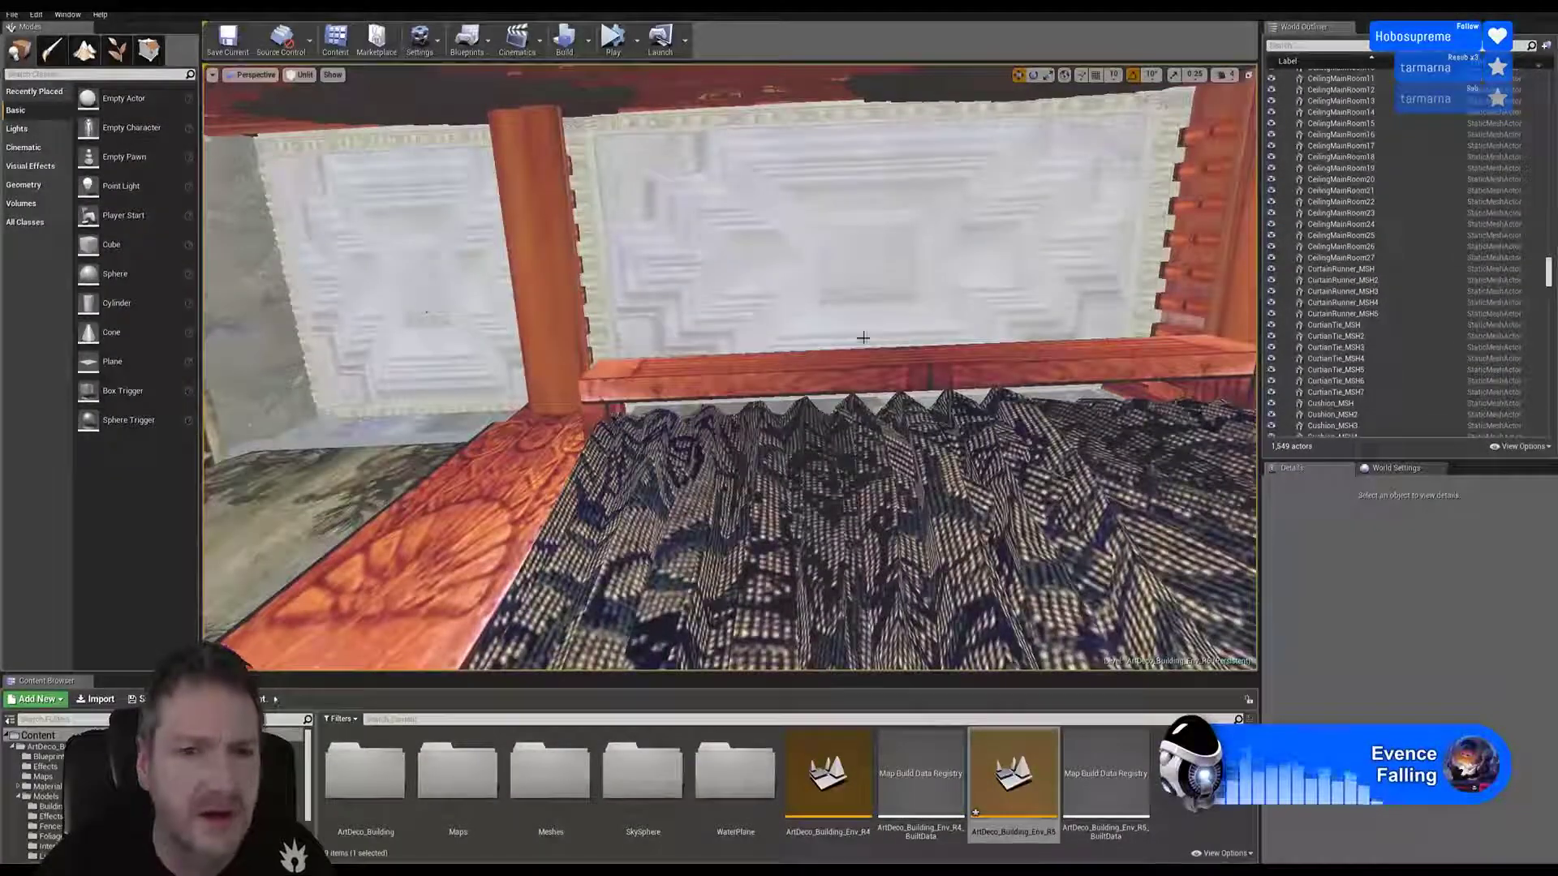
pyautogui.moveTo(917, 274); pyautogui.dragTo(918, 243, button='right')
pyautogui.press('w')
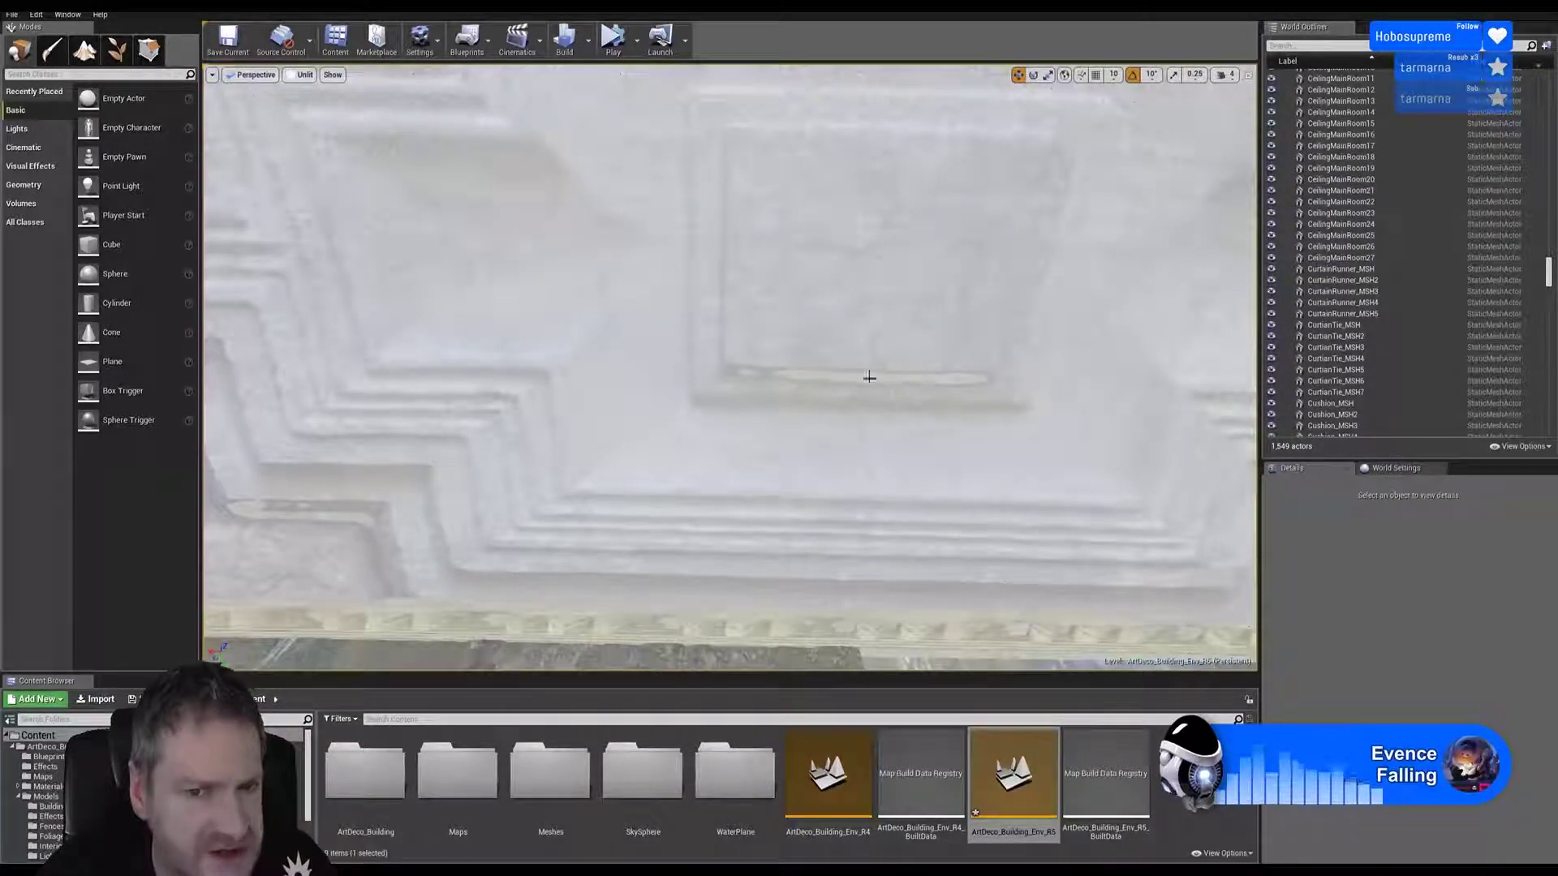
pyautogui.moveTo(890, 376); pyautogui.dragTo(819, 384, button='right')
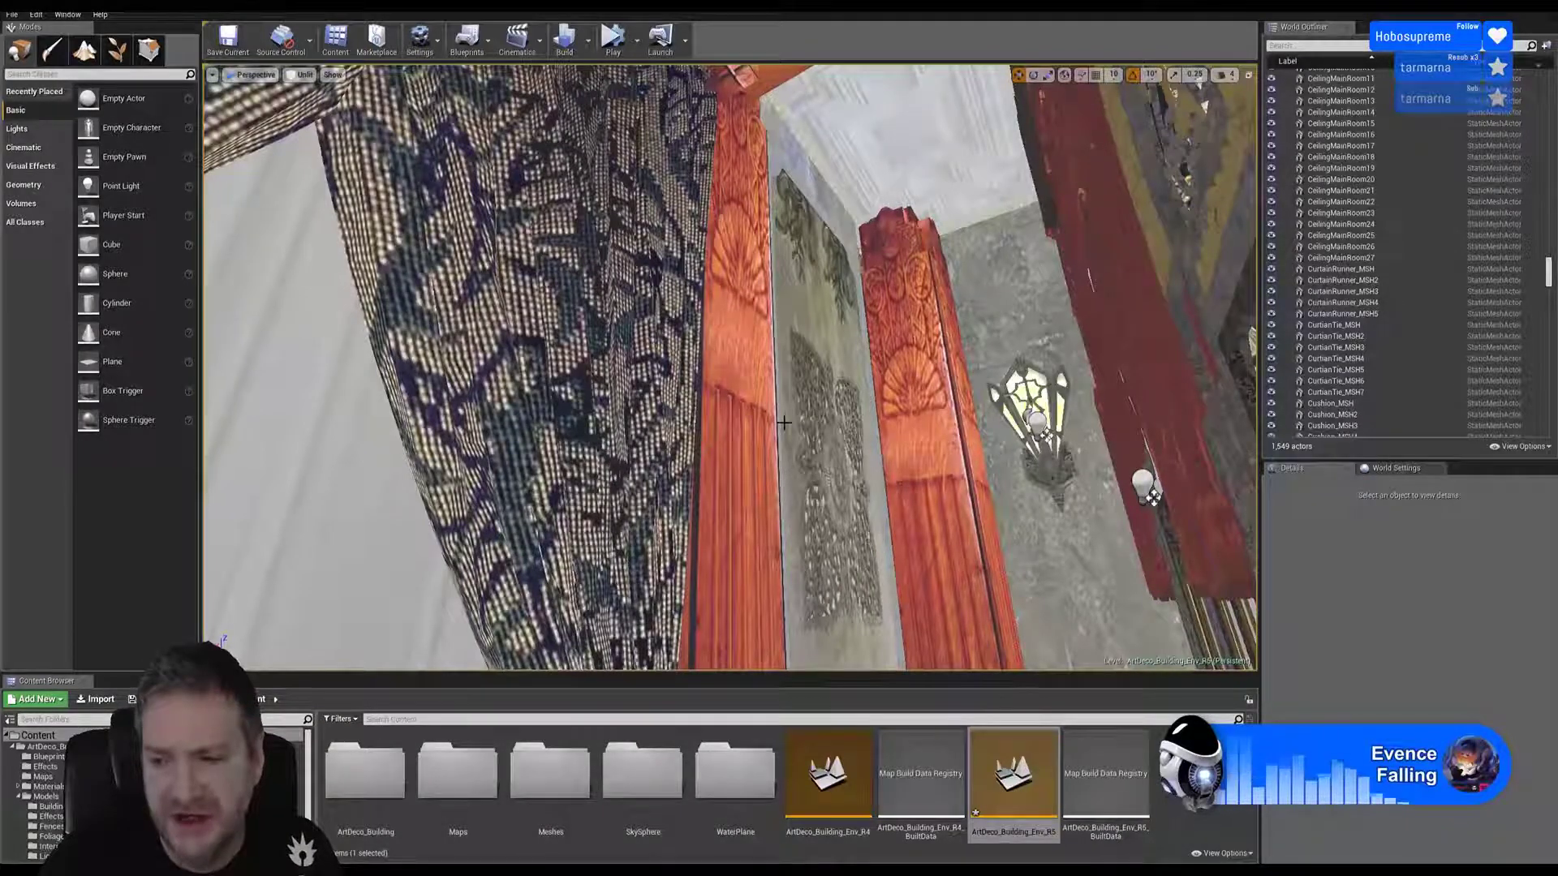
pyautogui.moveTo(773, 400); pyautogui.dragTo(632, 324, button='right')
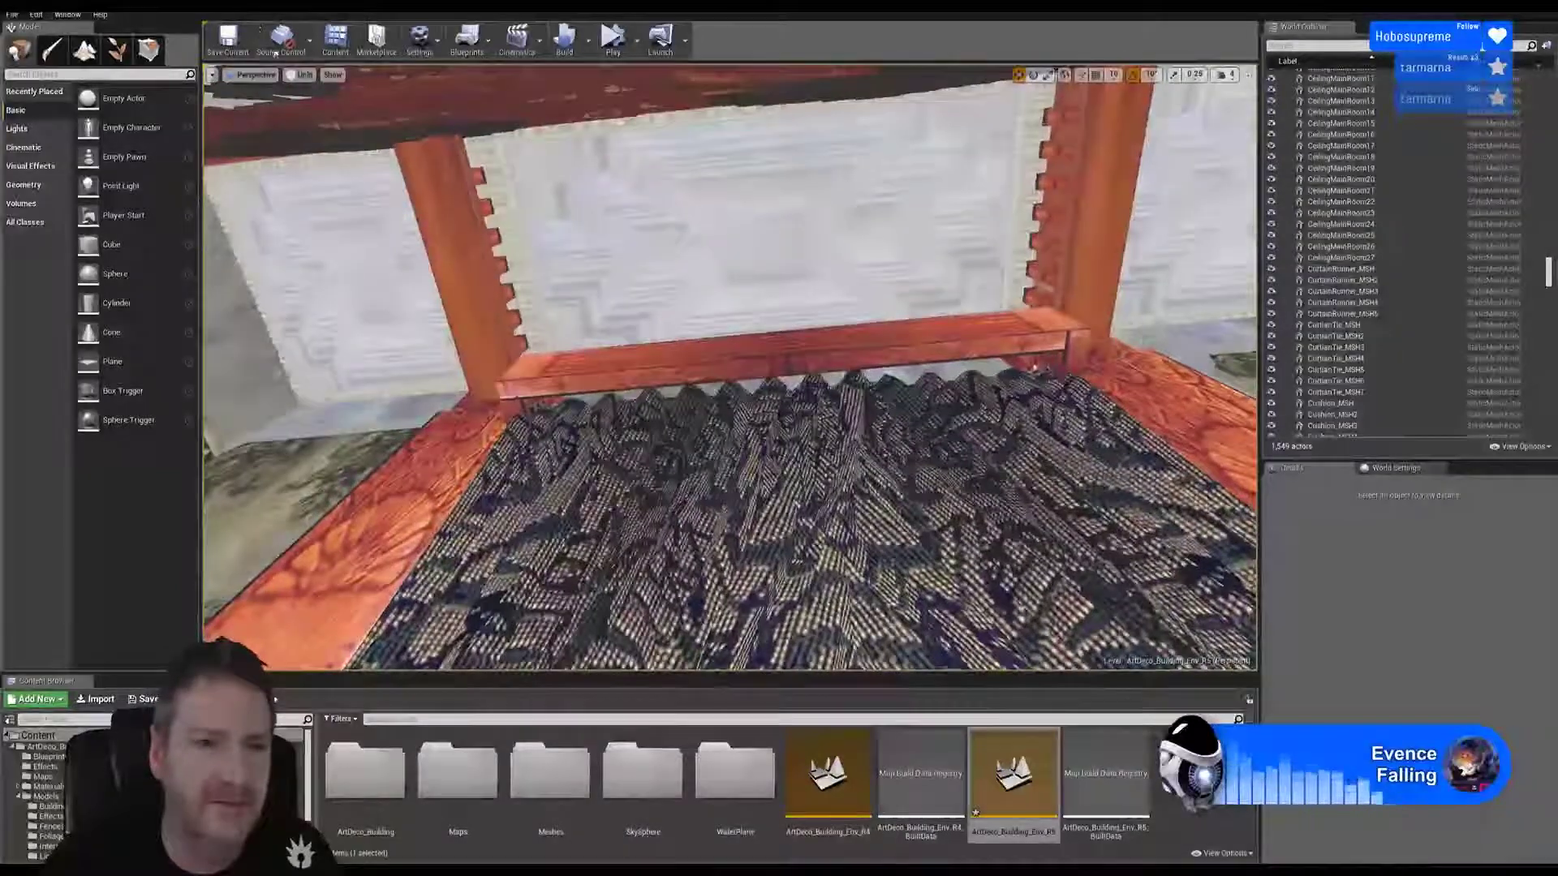
# Step: Select the first corridor's three ceiling panels, CeilingMainRoom22 to CeilingMainRoom24, and lower them together to a Z of about 2313.6
pyautogui.click(361, 258)
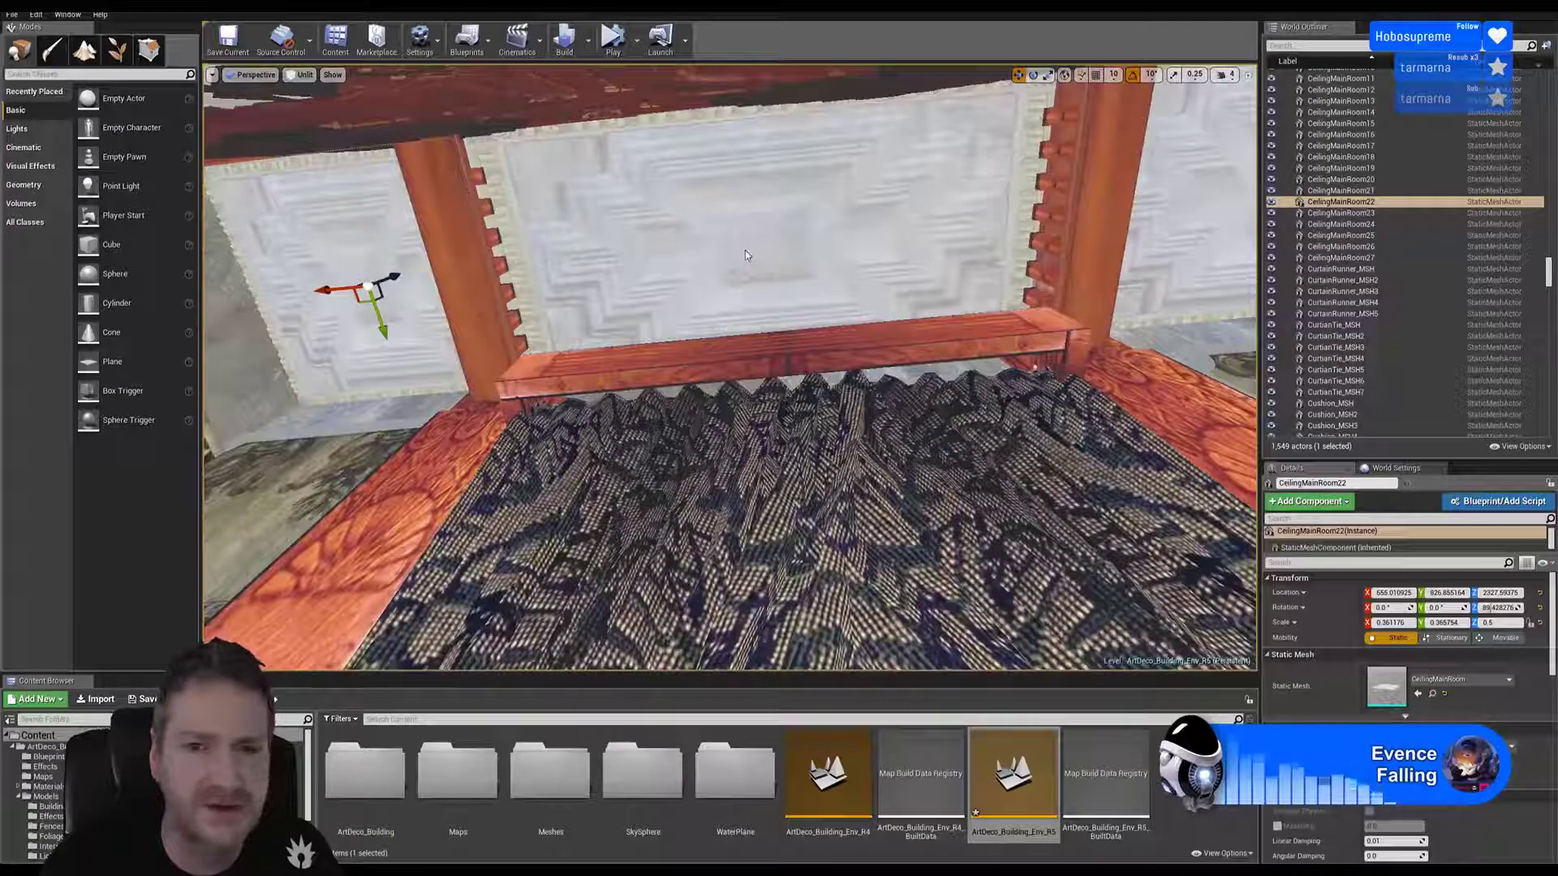
pyautogui.keyDown('ctrl'); pyautogui.click(750, 256); pyautogui.keyUp('ctrl')
pyautogui.keyDown('ctrl'); pyautogui.click(1185, 232); pyautogui.keyUp('ctrl')
pyautogui.moveTo(1186, 232); pyautogui.dragTo(1386, 199, button='right')
pyautogui.moveTo(686, 283)
pyautogui.mouseDown(button='right')
pyautogui.moveTo(682, 251)
pyautogui.moveTo(730, 271)
pyautogui.moveTo(708, 299)
pyautogui.moveTo(720, 278)
pyautogui.moveTo(700, 270)
pyautogui.mouseUp(button='right')
pyautogui.moveTo(880, 415)
pyautogui.mouseDown(button='right')
pyautogui.moveTo(891, 431)
pyautogui.moveTo(873, 439)
pyautogui.mouseUp(button='right')
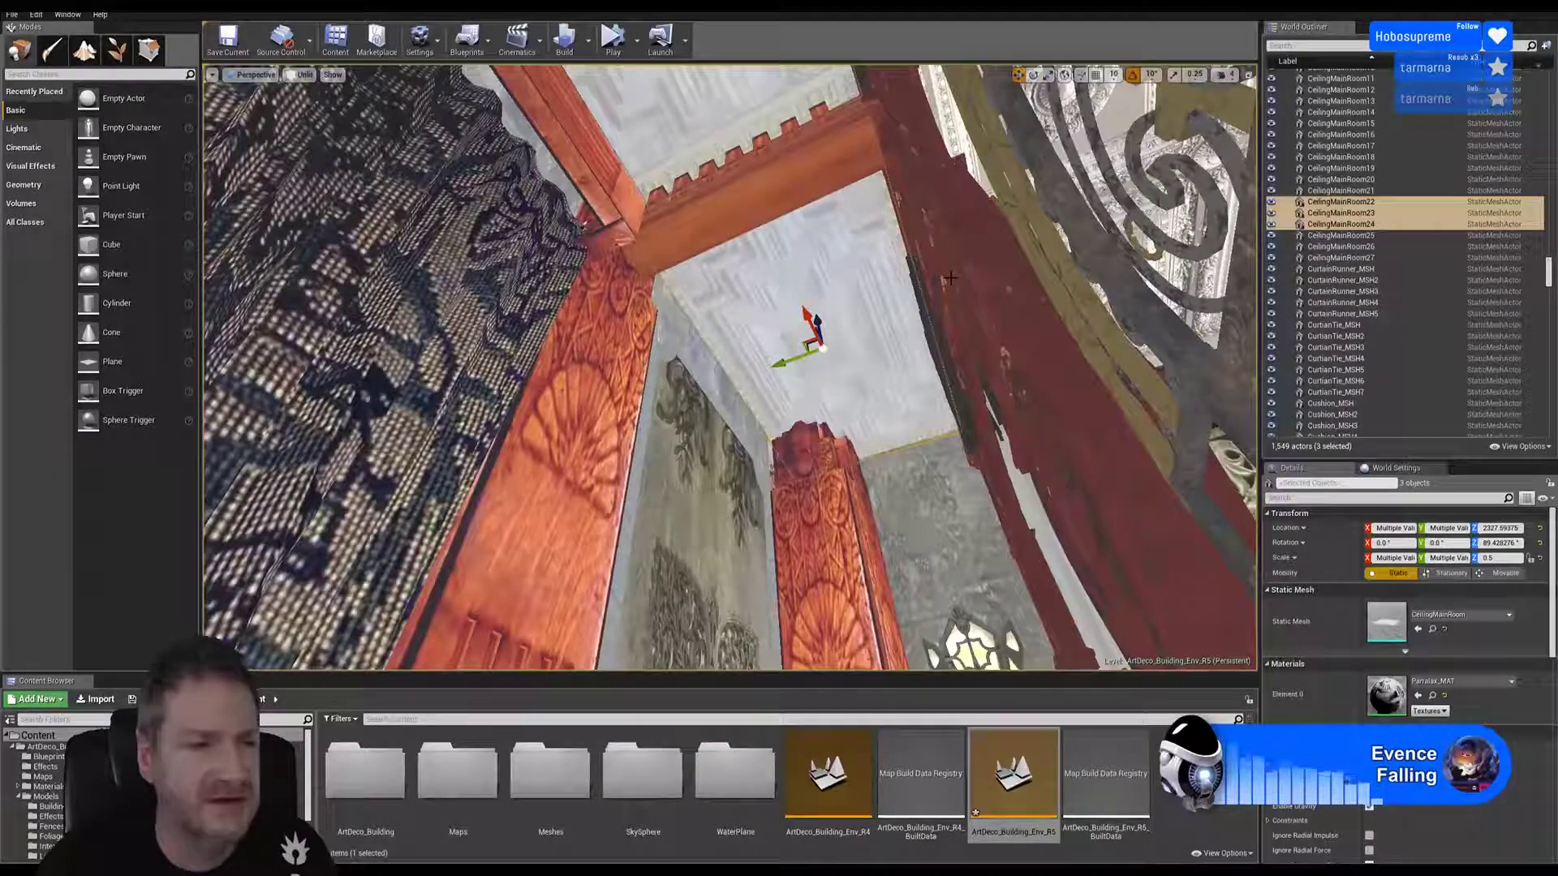
pyautogui.moveTo(904, 277); pyautogui.dragTo(877, 300, button='right')
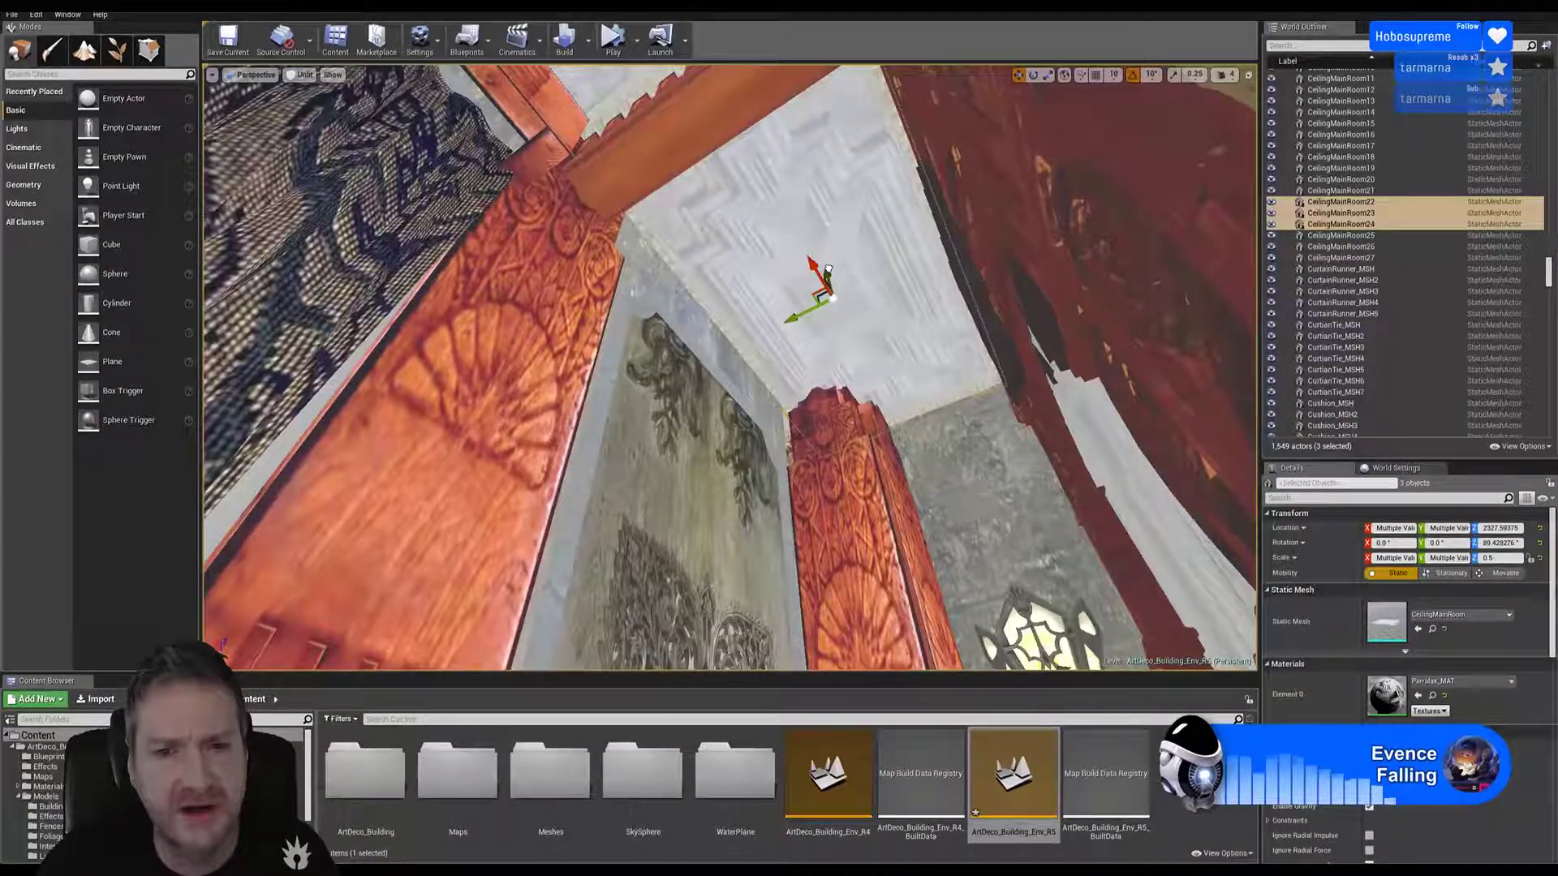
pyautogui.moveTo(828, 269); pyautogui.dragTo(831, 274)
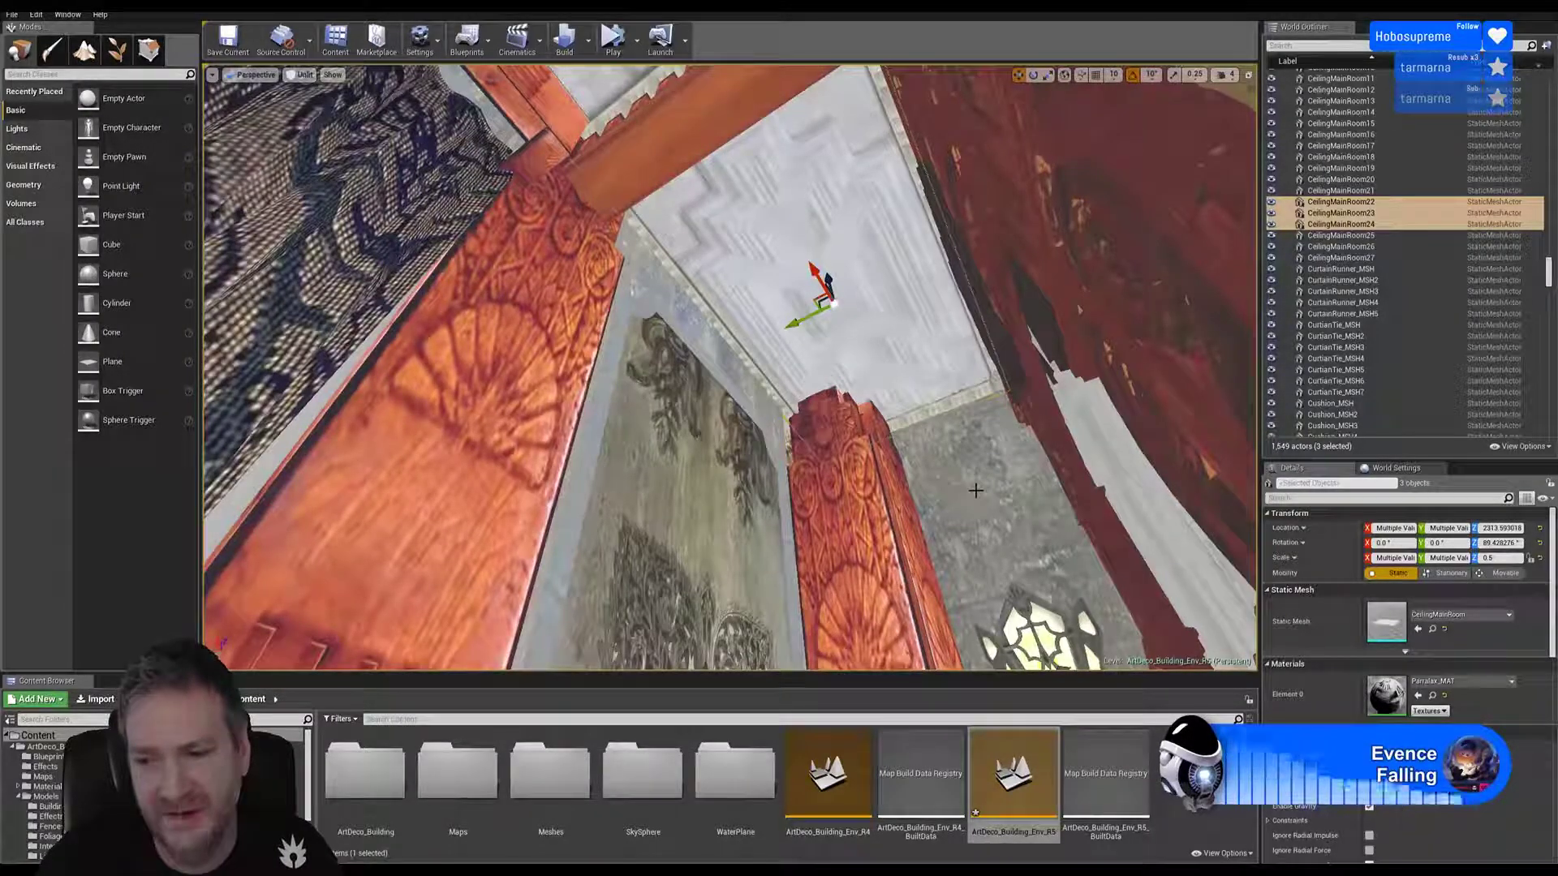
pyautogui.moveTo(955, 503); pyautogui.dragTo(965, 698, button='right')
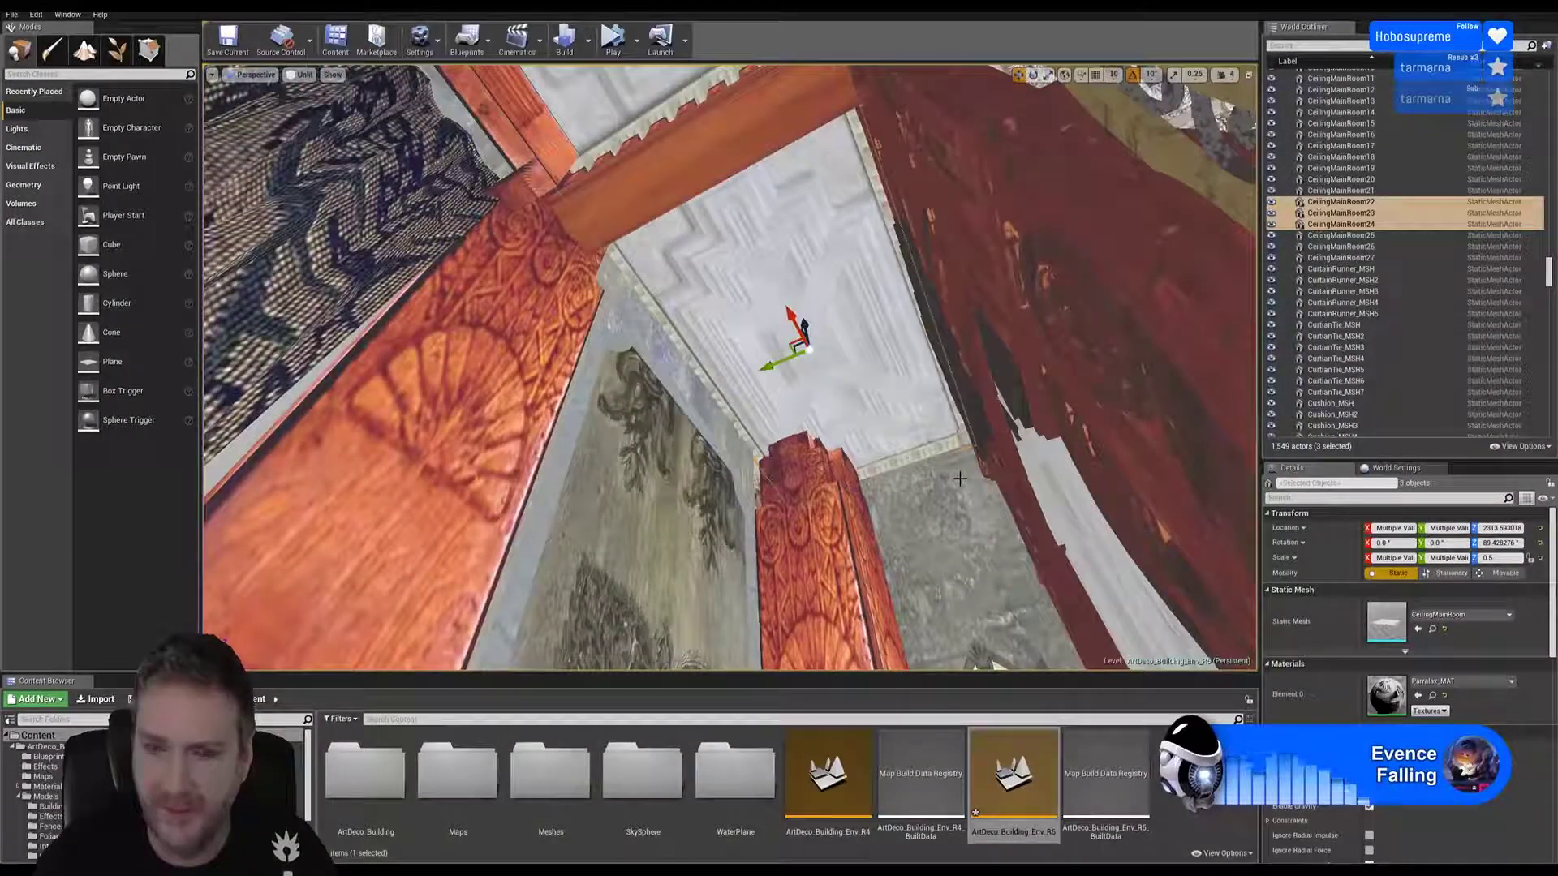
# Step: Select the second corridor's three ceiling panels, CeilingMainRoom25 to CeilingMainRoom27, and lower them together to a Z of about 2308
pyautogui.press('Escape')
pyautogui.moveTo(929, 487)
pyautogui.mouseDown(button='right')
pyautogui.moveTo(1169, 505)
pyautogui.moveTo(1201, 543)
pyautogui.moveTo(1242, 548)
pyautogui.moveTo(928, 486)
pyautogui.mouseUp(button='right')
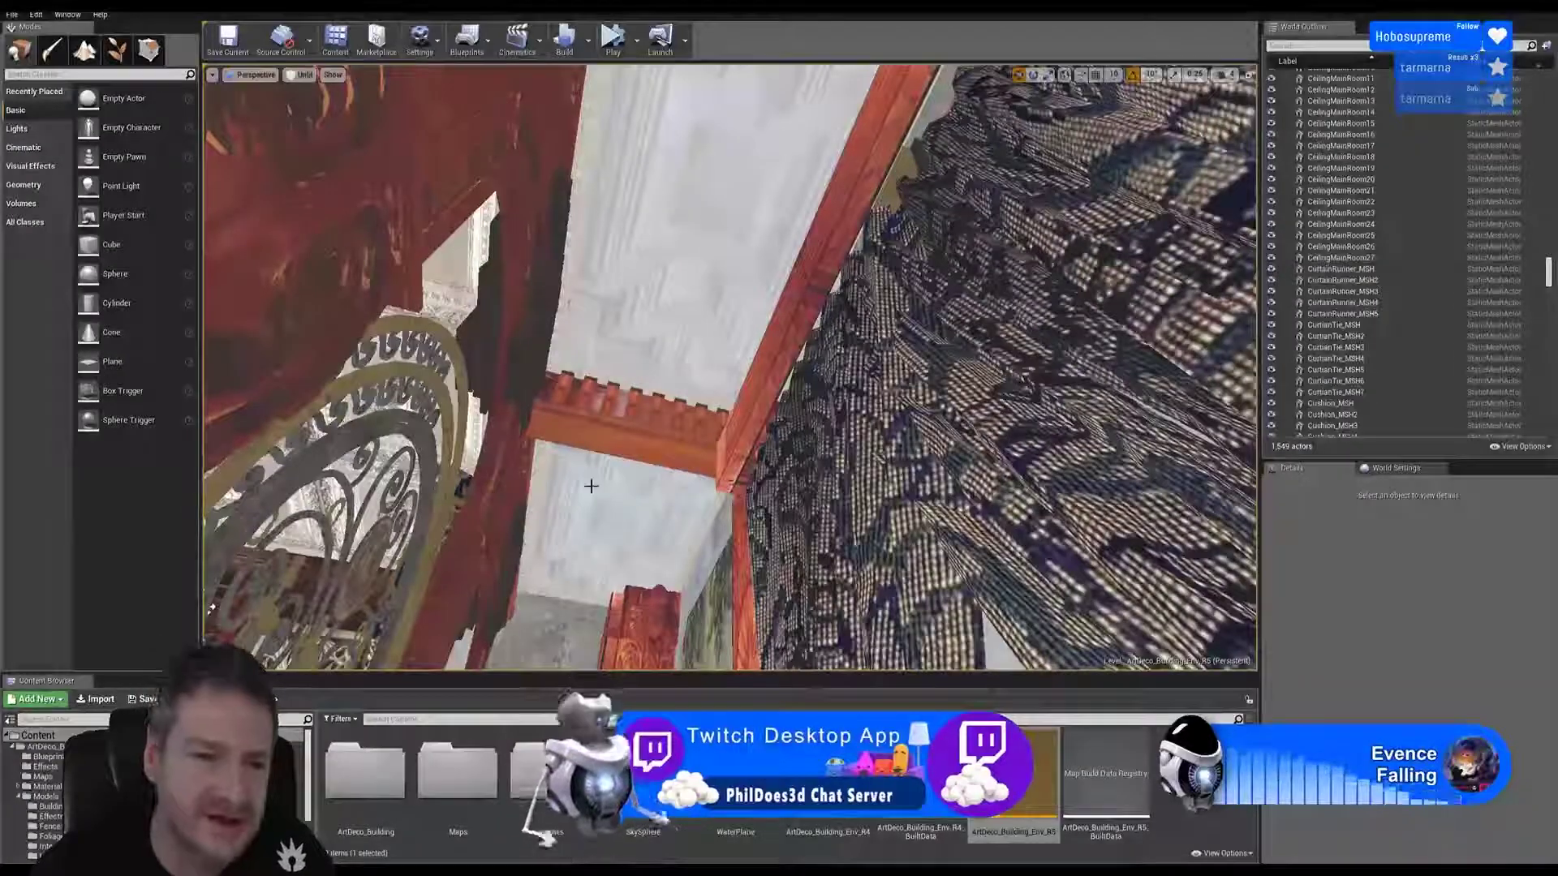
pyautogui.click(678, 498)
pyautogui.keyDown('ctrl'); pyautogui.click(696, 271); pyautogui.keyUp('ctrl')
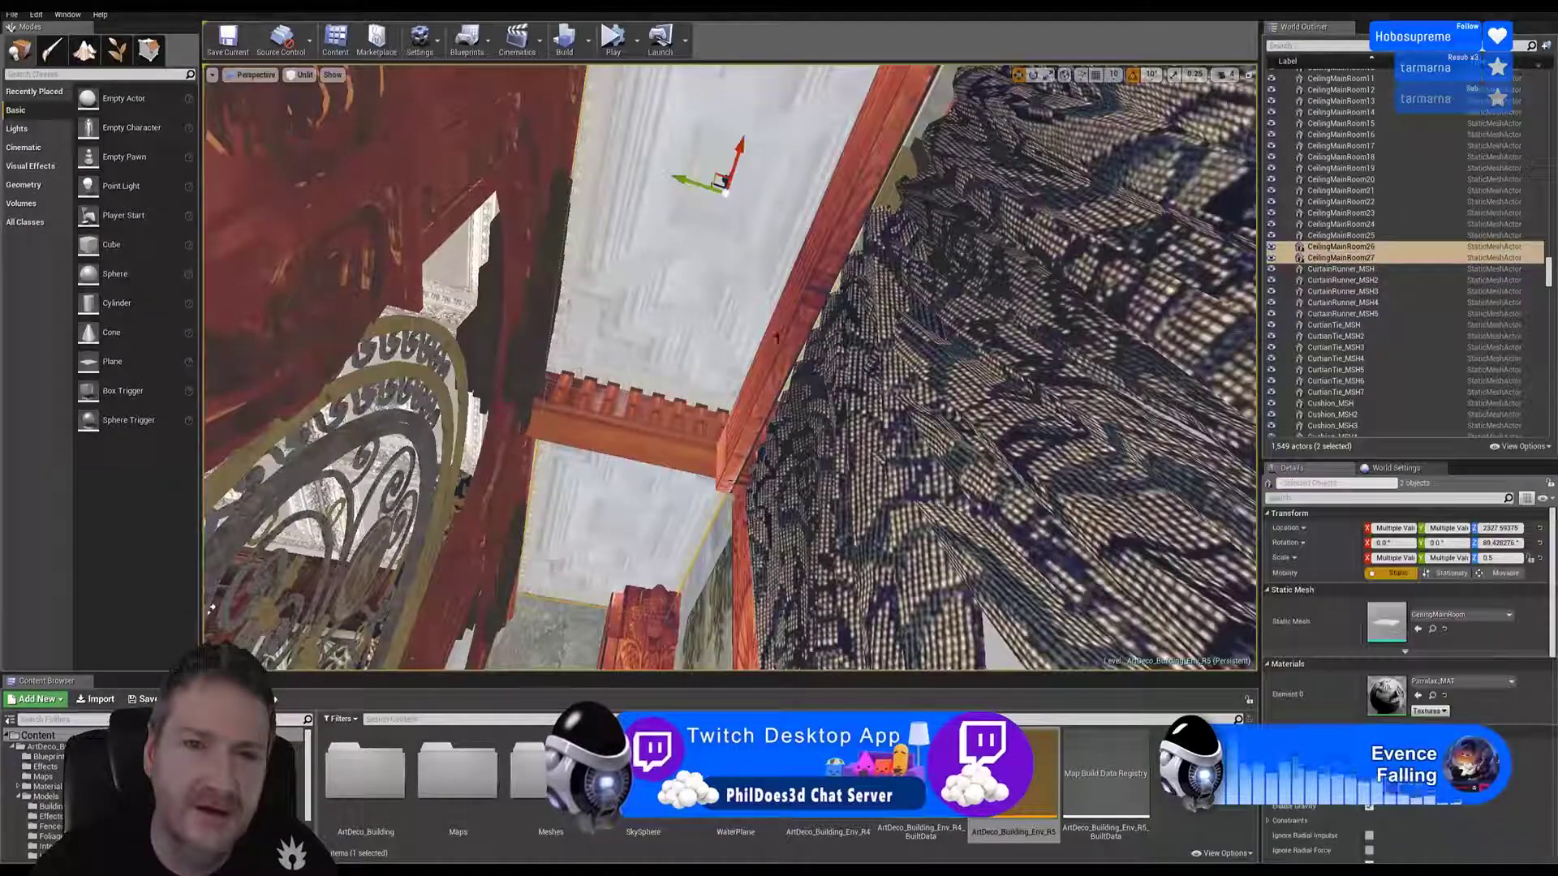
pyautogui.moveTo(695, 271); pyautogui.dragTo(695, 271, button='right')
pyautogui.keyDown('ctrl'); pyautogui.click(992, 173); pyautogui.keyUp('ctrl')
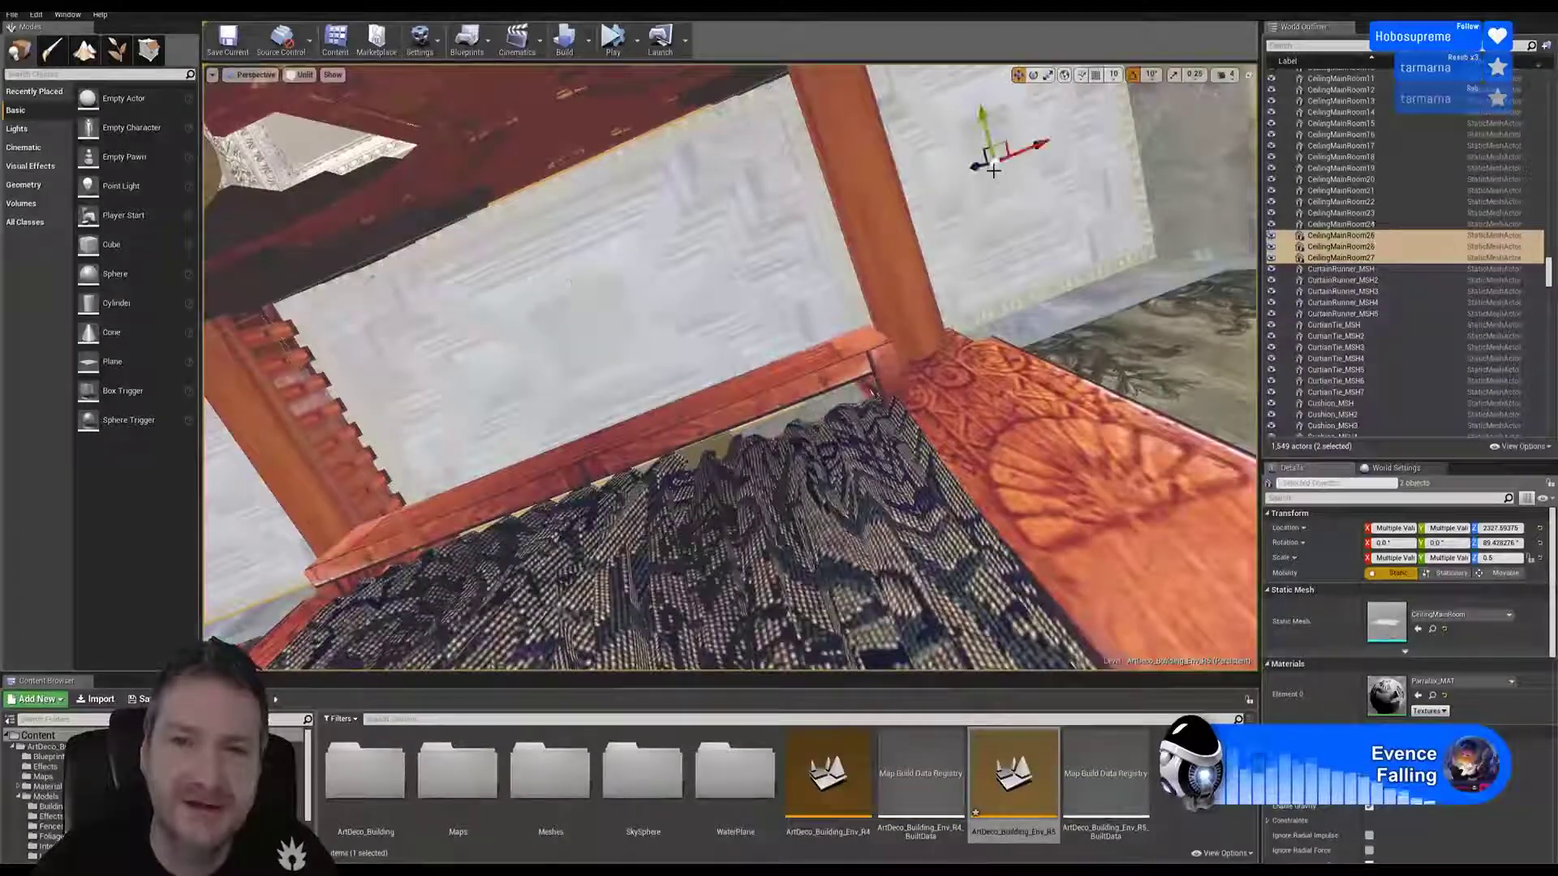
pyautogui.moveTo(991, 173); pyautogui.dragTo(991, 173, button='right')
pyautogui.moveTo(675, 288); pyautogui.dragTo(674, 289, button='right')
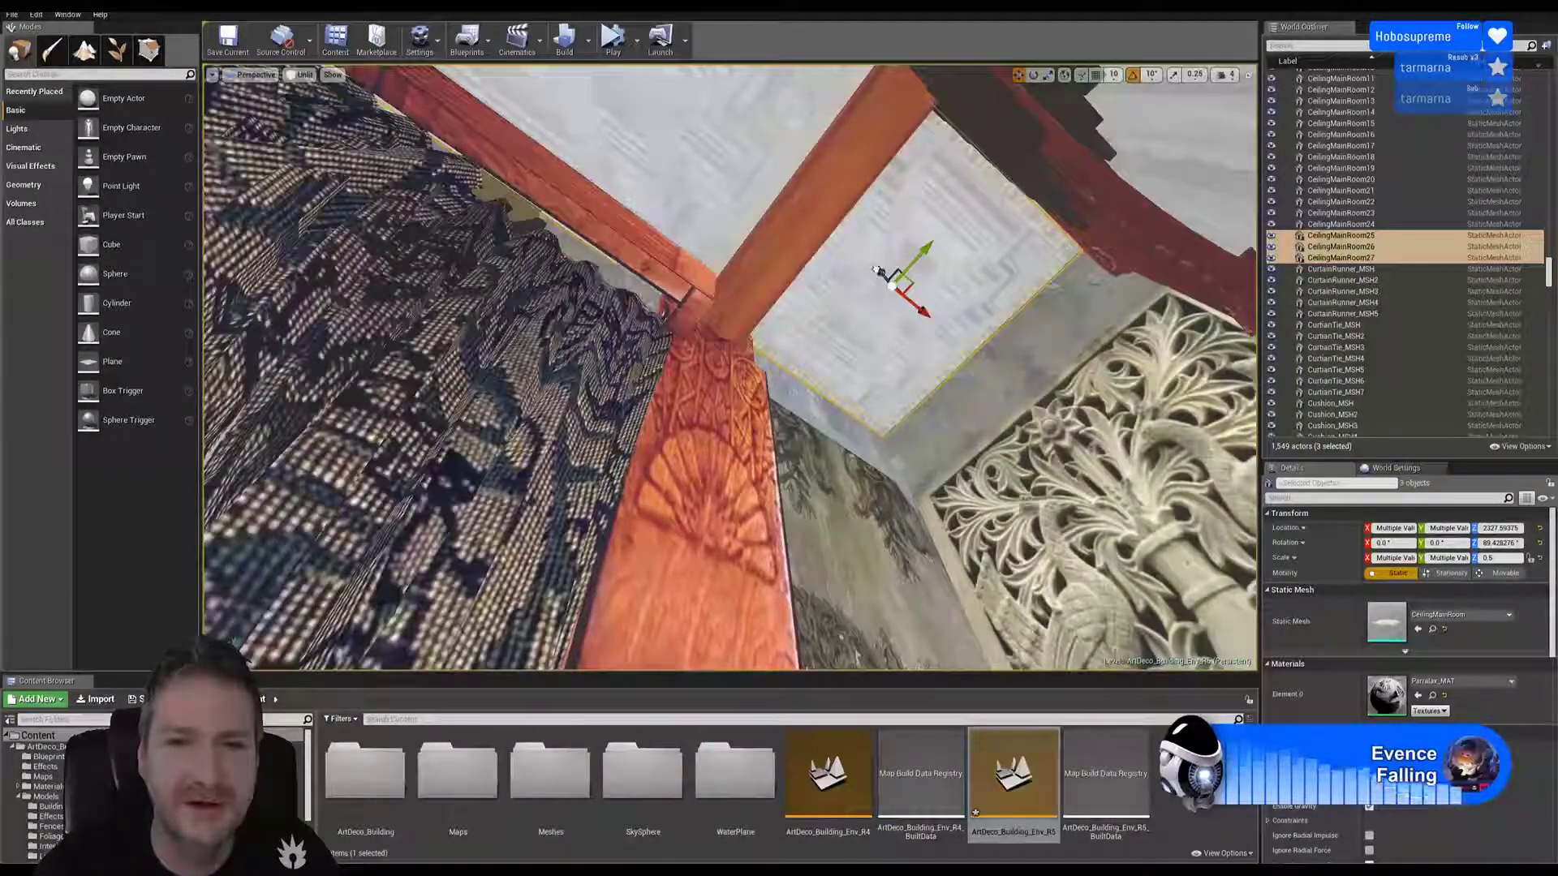
pyautogui.moveTo(879, 273); pyautogui.dragTo(874, 268)
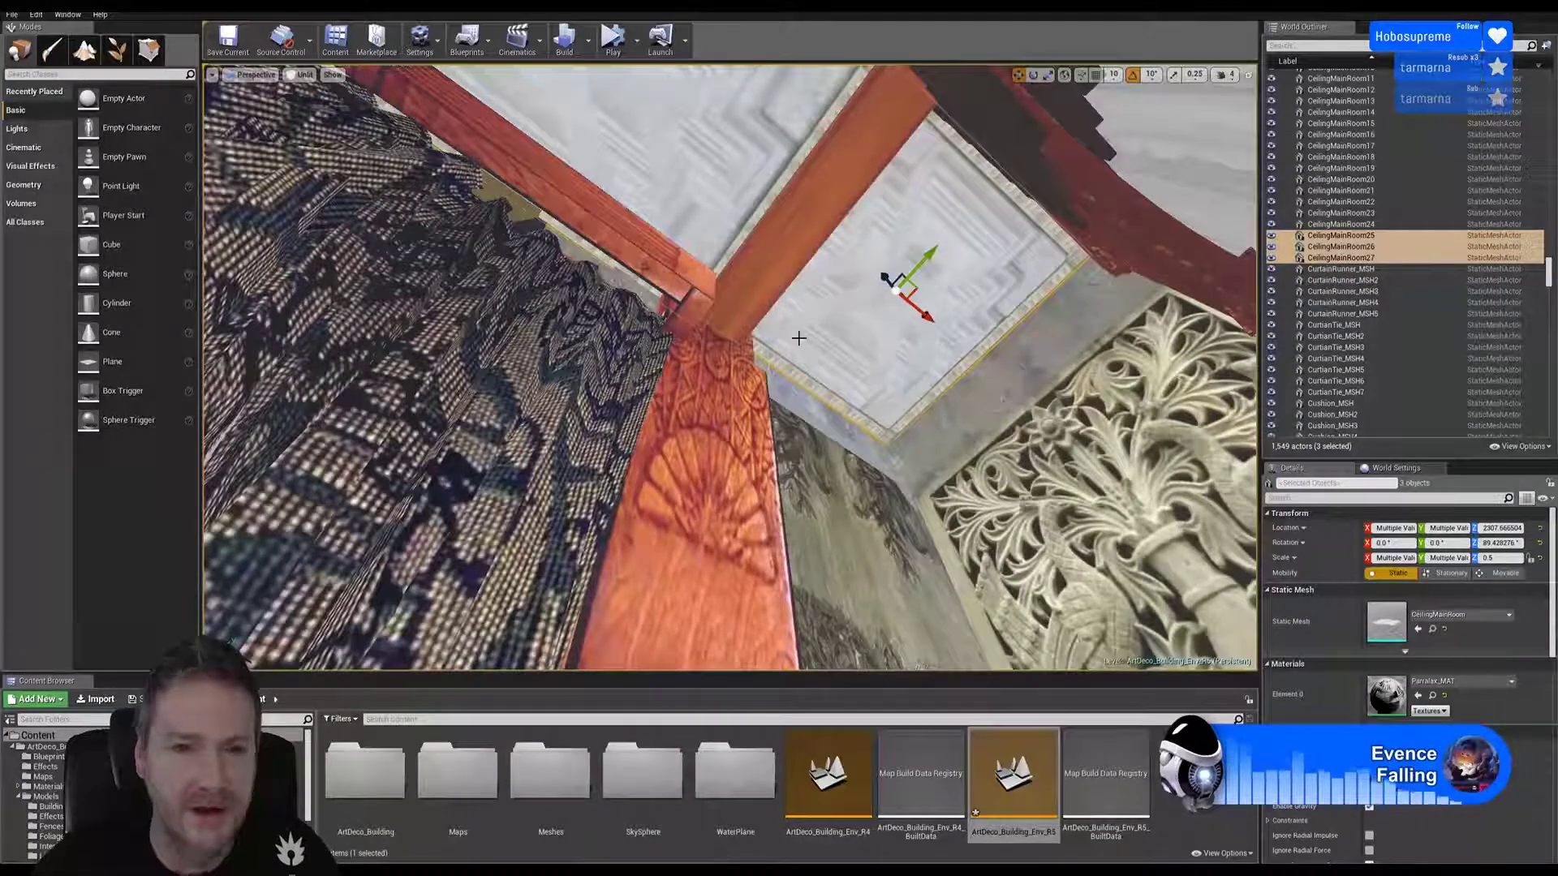
pyautogui.press('Escape')
# Step: Check the lowered ceiling panels of both corridors and the curtained main hall in the Unlit view
pyautogui.moveTo(674, 289); pyautogui.dragTo(674, 289, button='right')
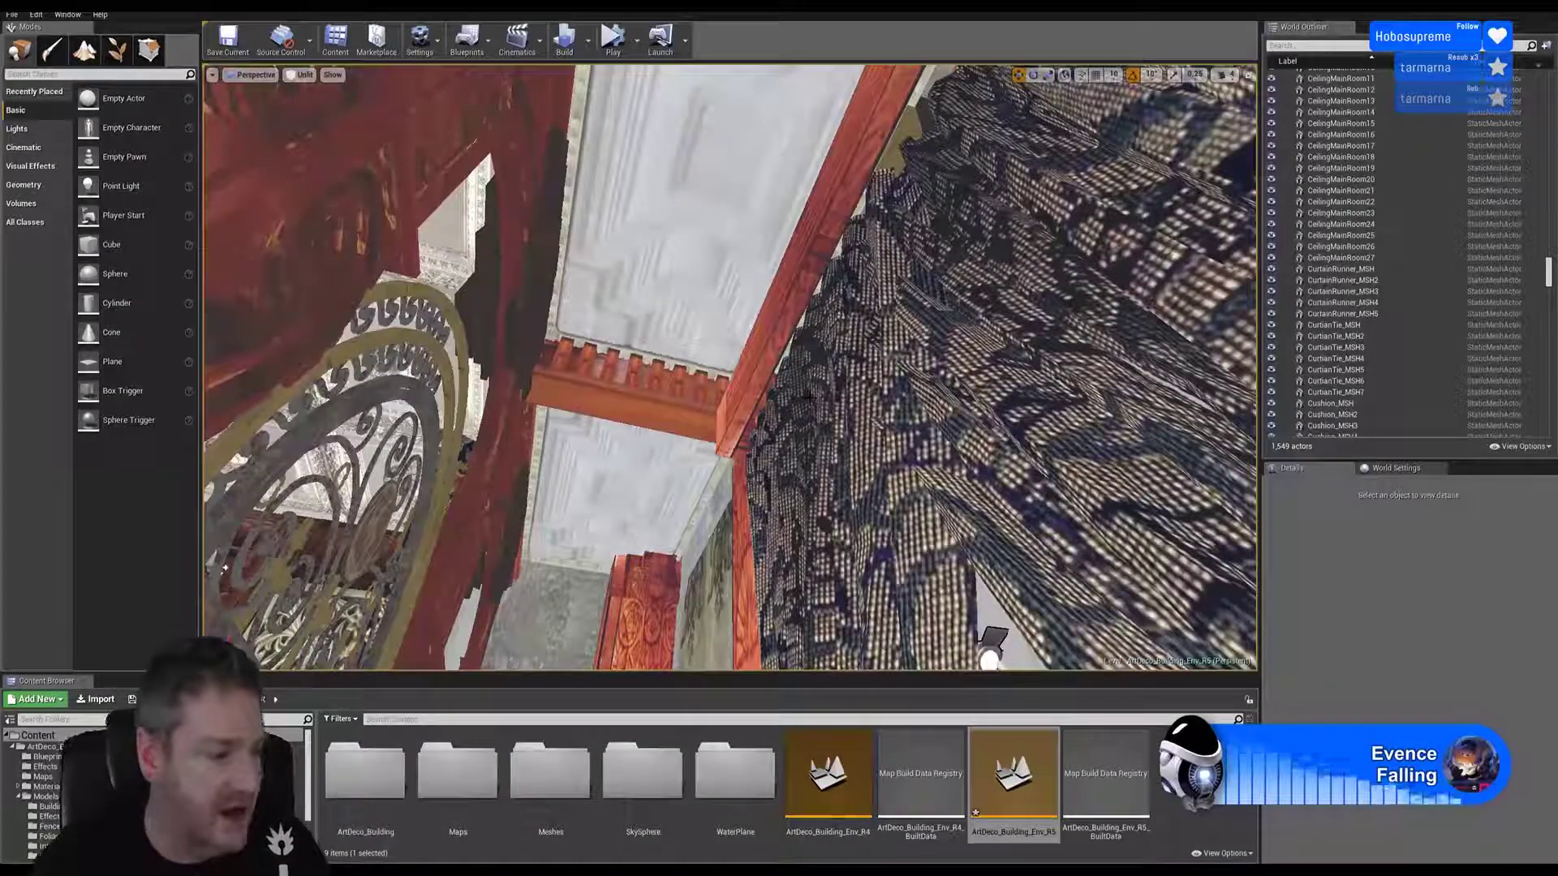
pyautogui.moveTo(809, 397); pyautogui.dragTo(641, 430, button='right')
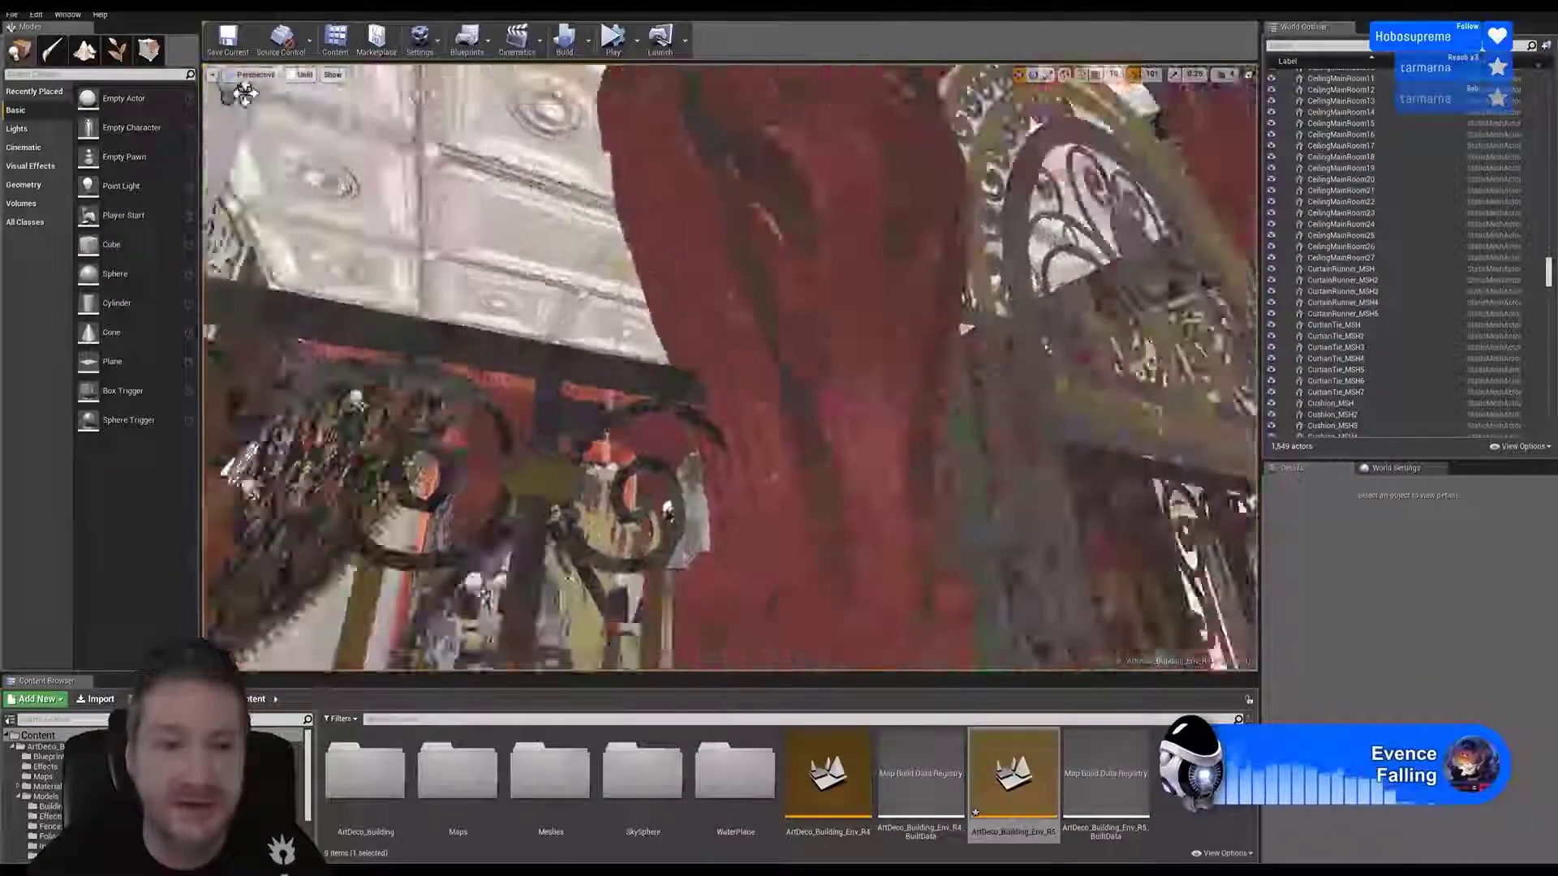
pyautogui.moveTo(865, 459)
pyautogui.mouseDown(button='right')
pyautogui.moveTo(730, 486)
pyautogui.moveTo(865, 459)
pyautogui.mouseUp(button='right')
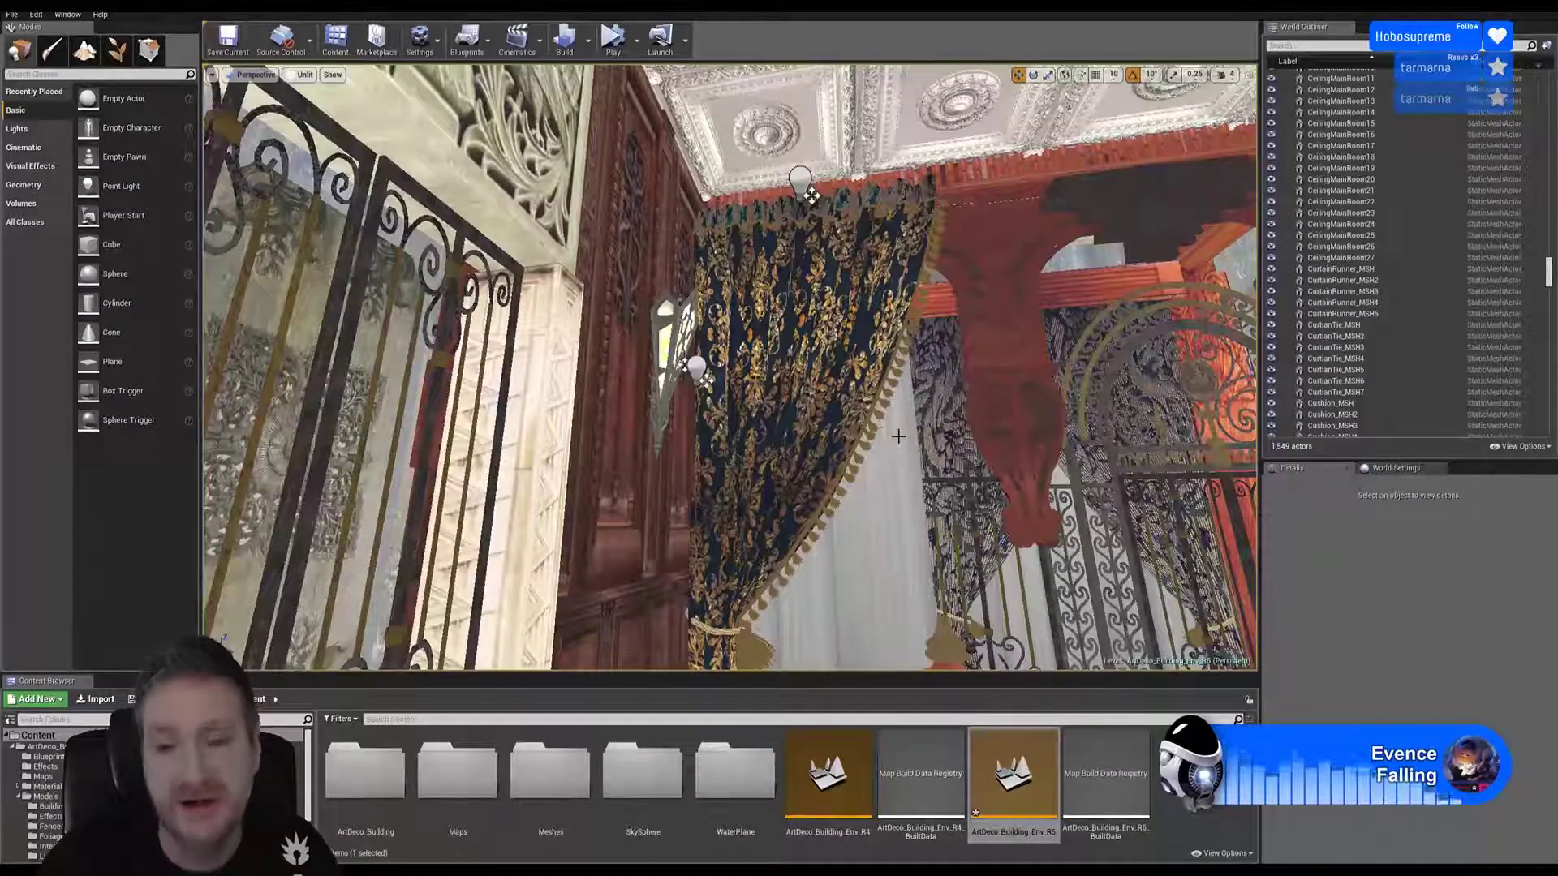
pyautogui.moveTo(898, 436); pyautogui.dragTo(945, 474, button='right')
pyautogui.press('w')
pyautogui.moveTo(840, 392); pyautogui.dragTo(978, 332, button='right')
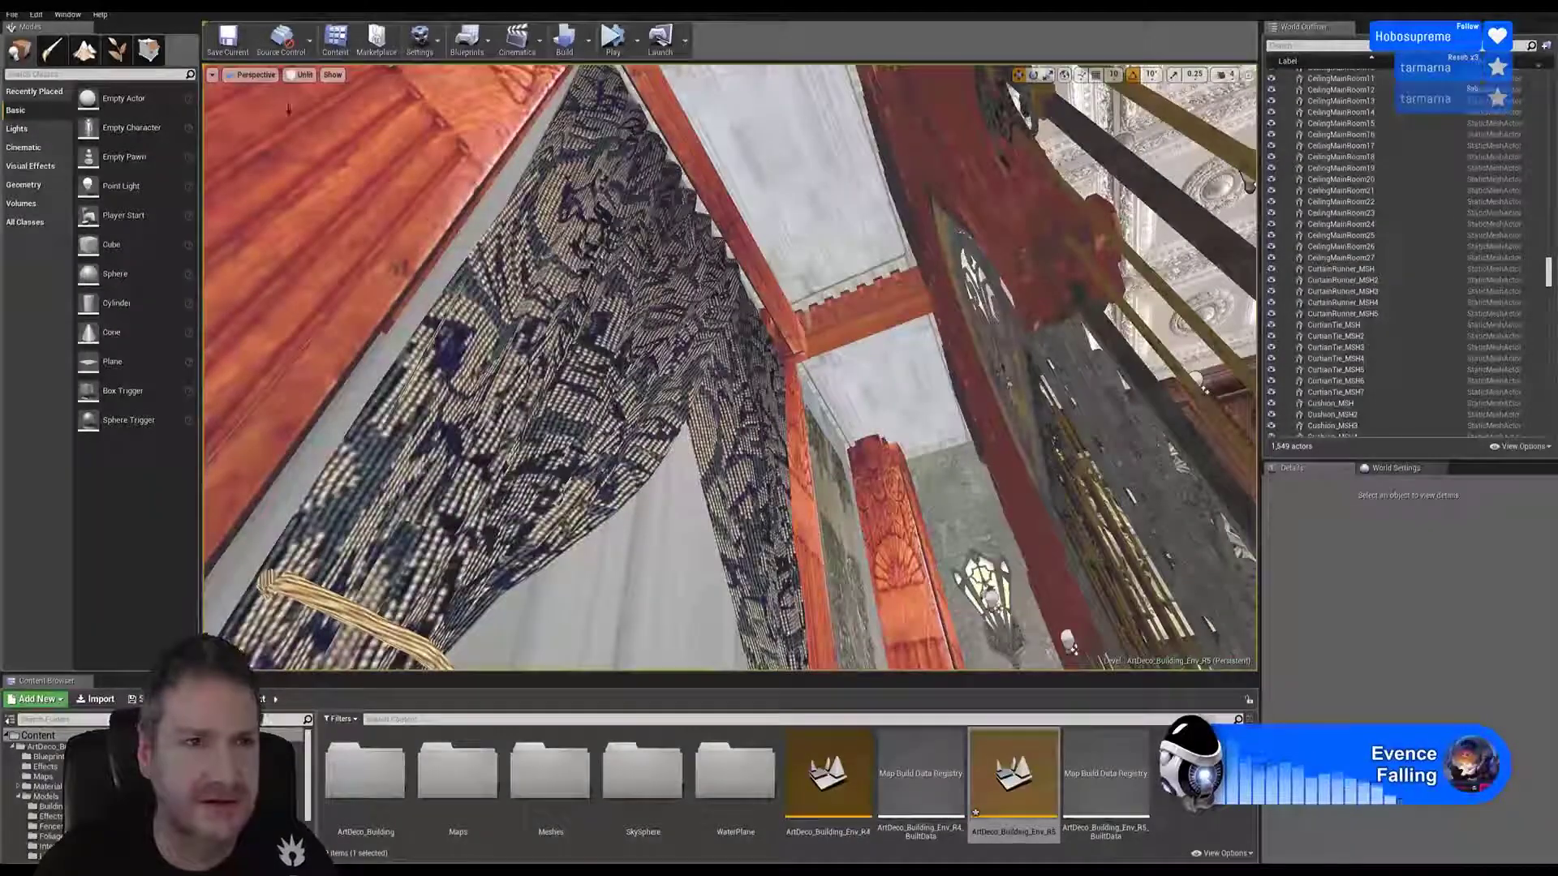
# Step: Switch the viewport to the Lit view mode and examine the stair hall's lamp-lit wall panels, ceiling and skylight from below
pyautogui.click(300, 75)
pyautogui.click(311, 100)
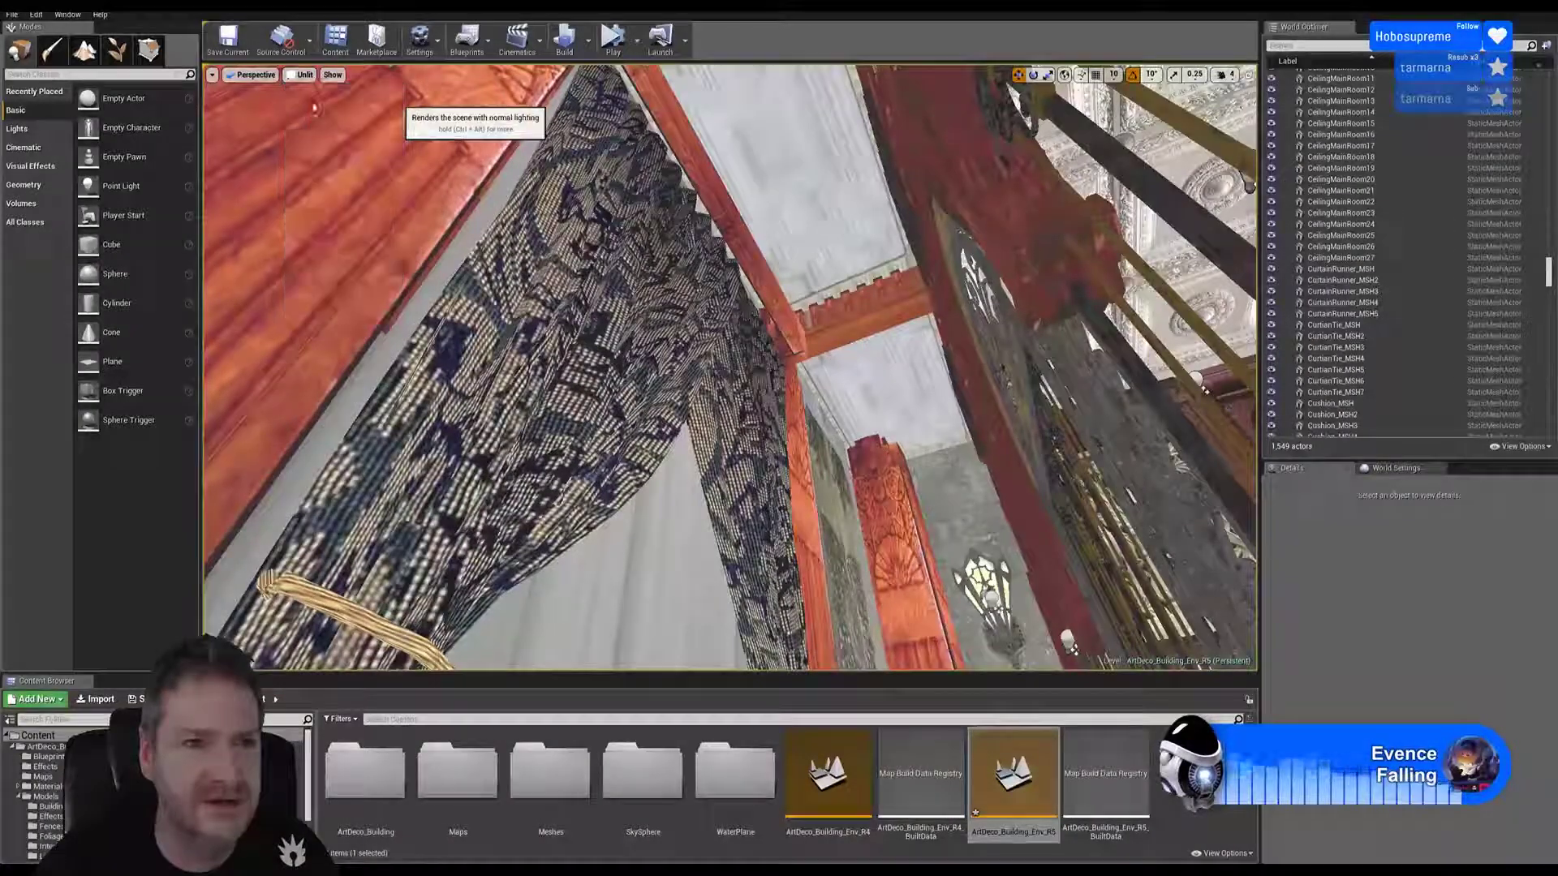
pyautogui.moveTo(727, 222); pyautogui.dragTo(1124, 381, button='right')
pyautogui.moveTo(868, 305); pyautogui.dragTo(823, 322, button='right')
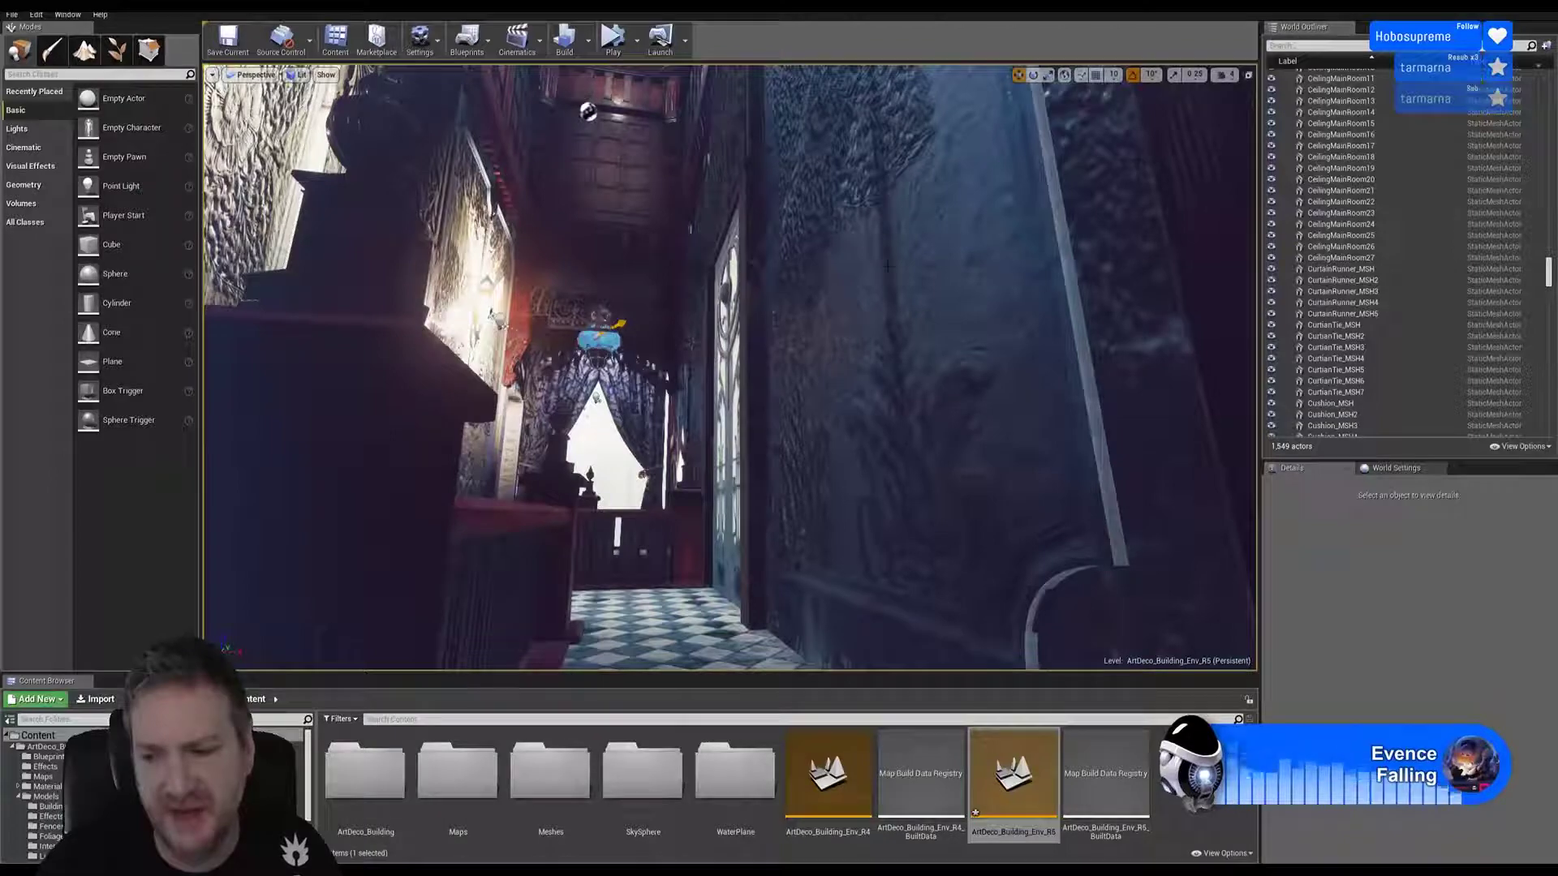
pyautogui.moveTo(882, 272)
pyautogui.mouseDown(button='right')
pyautogui.moveTo(840, 284)
pyautogui.moveTo(843, 313)
pyautogui.moveTo(890, 247)
pyautogui.mouseUp(button='right')
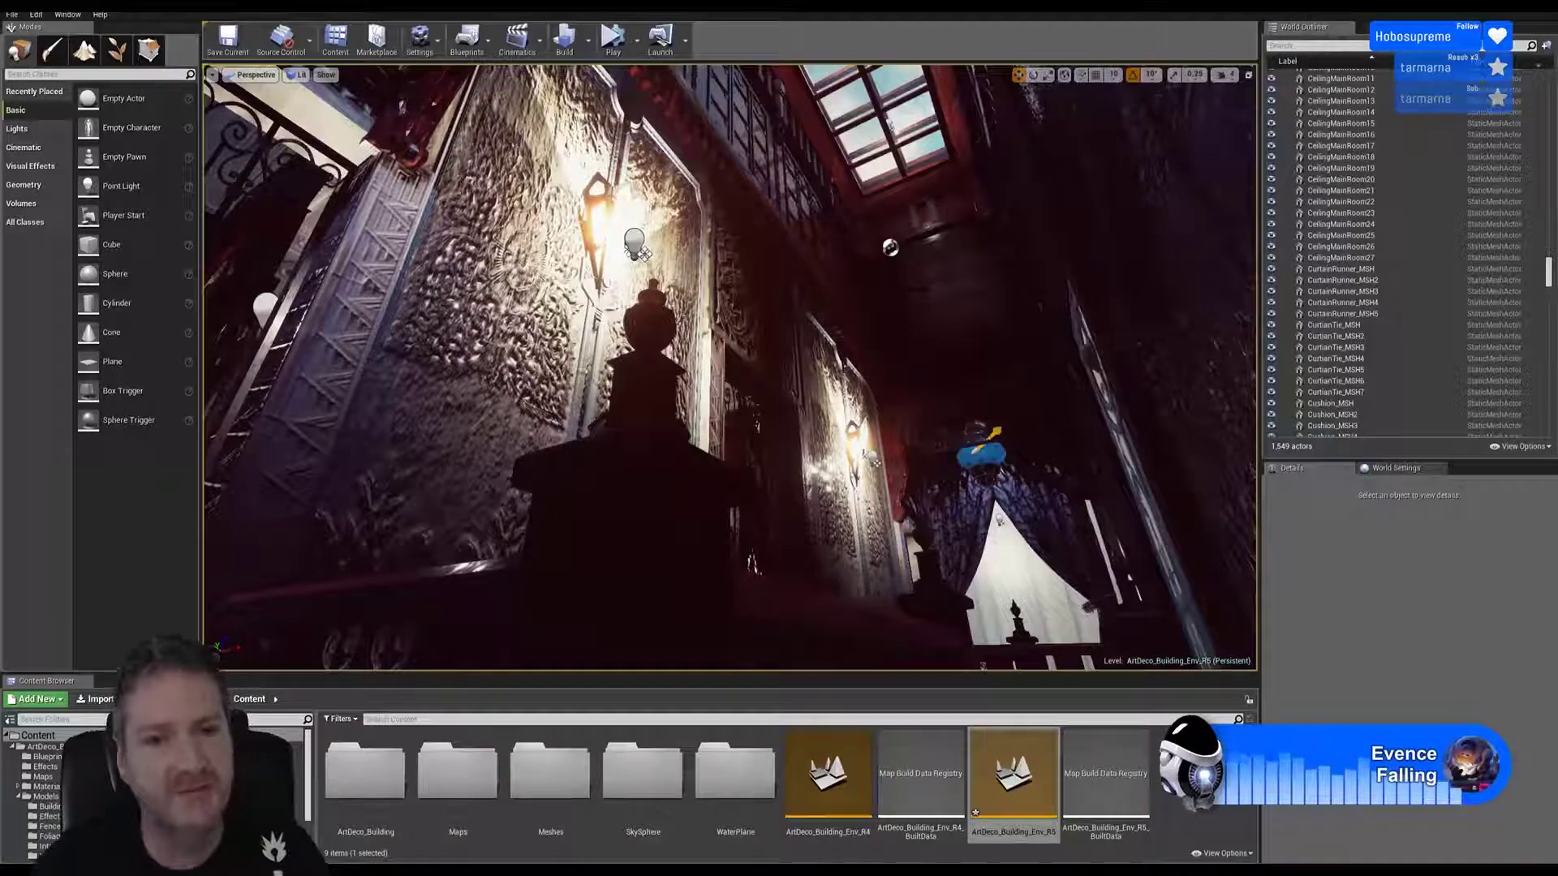
pyautogui.moveTo(730, 365); pyautogui.dragTo(684, 317, button='right')
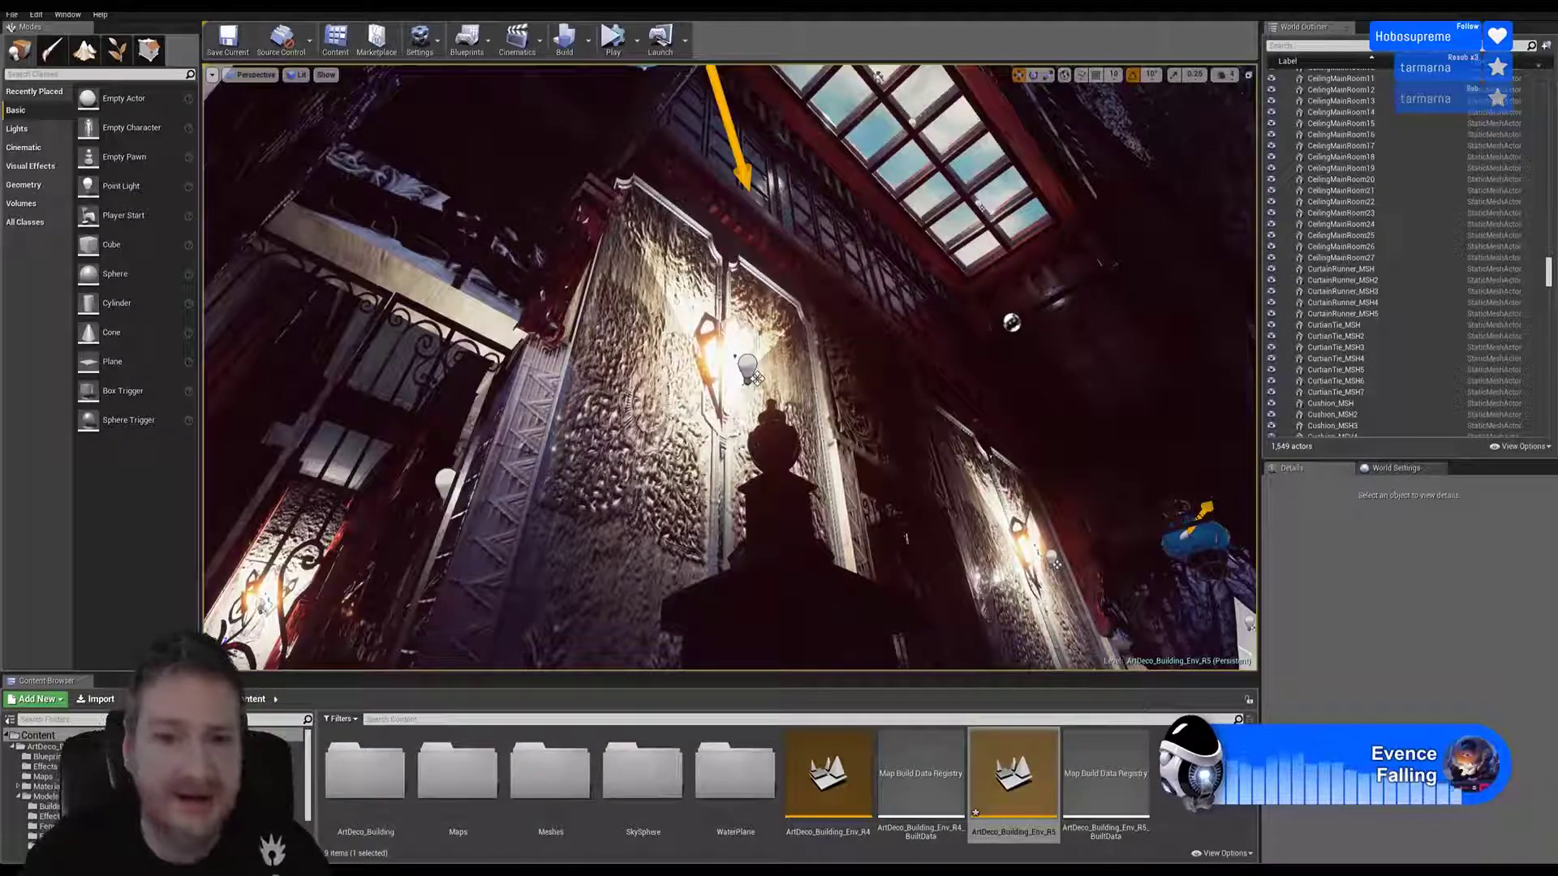
pyautogui.moveTo(731, 367); pyautogui.dragTo(775, 345, button='right')
pyautogui.moveTo(1087, 661); pyautogui.dragTo(1087, 662, button='right')
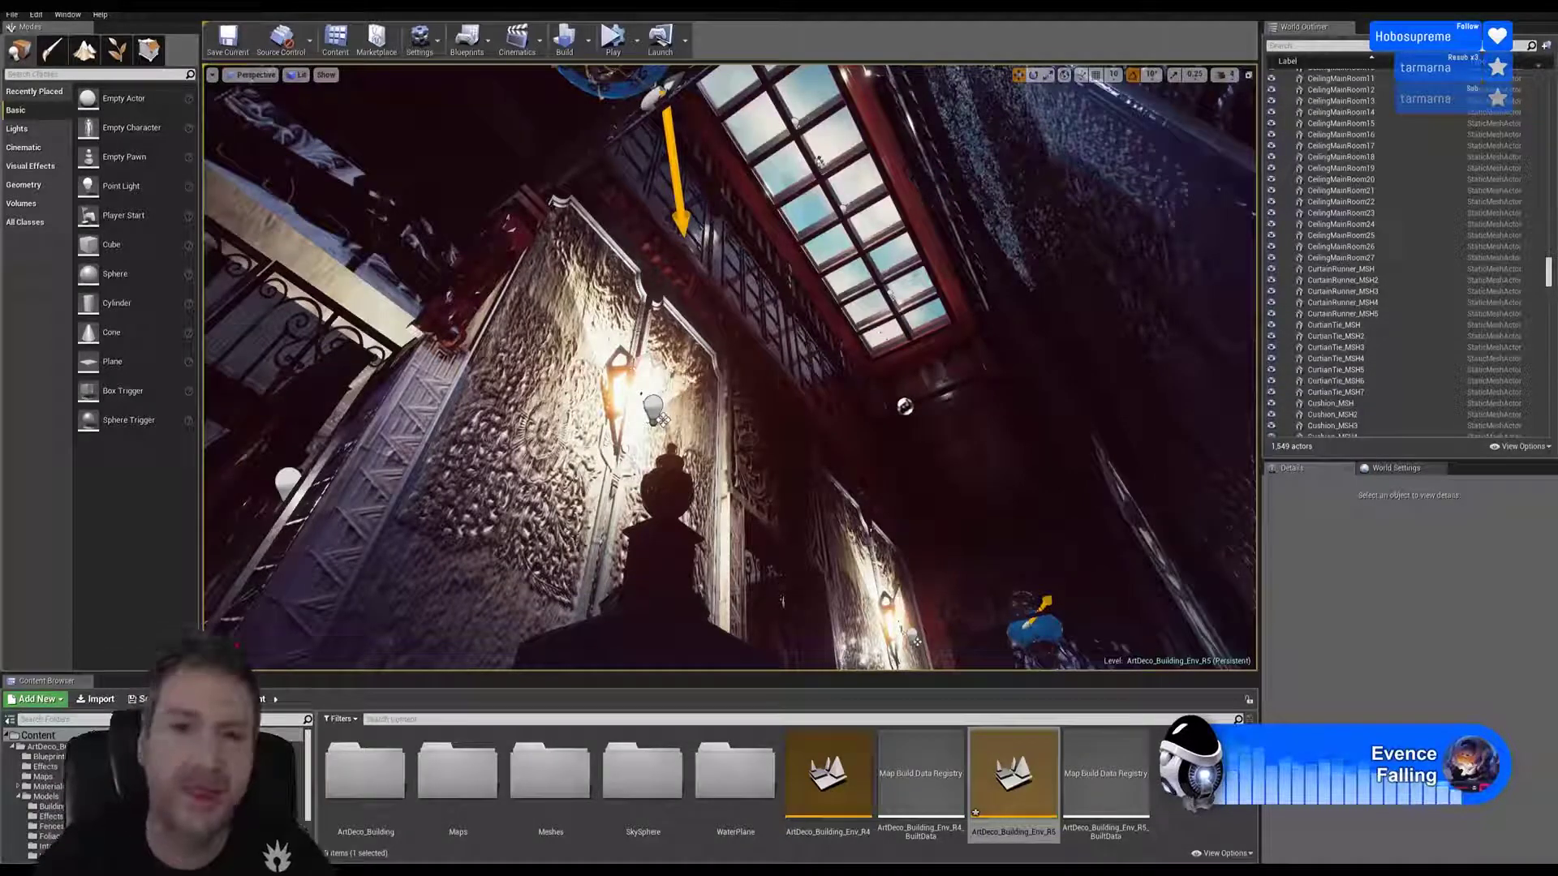
pyautogui.moveTo(730, 365); pyautogui.dragTo(765, 373, button='right')
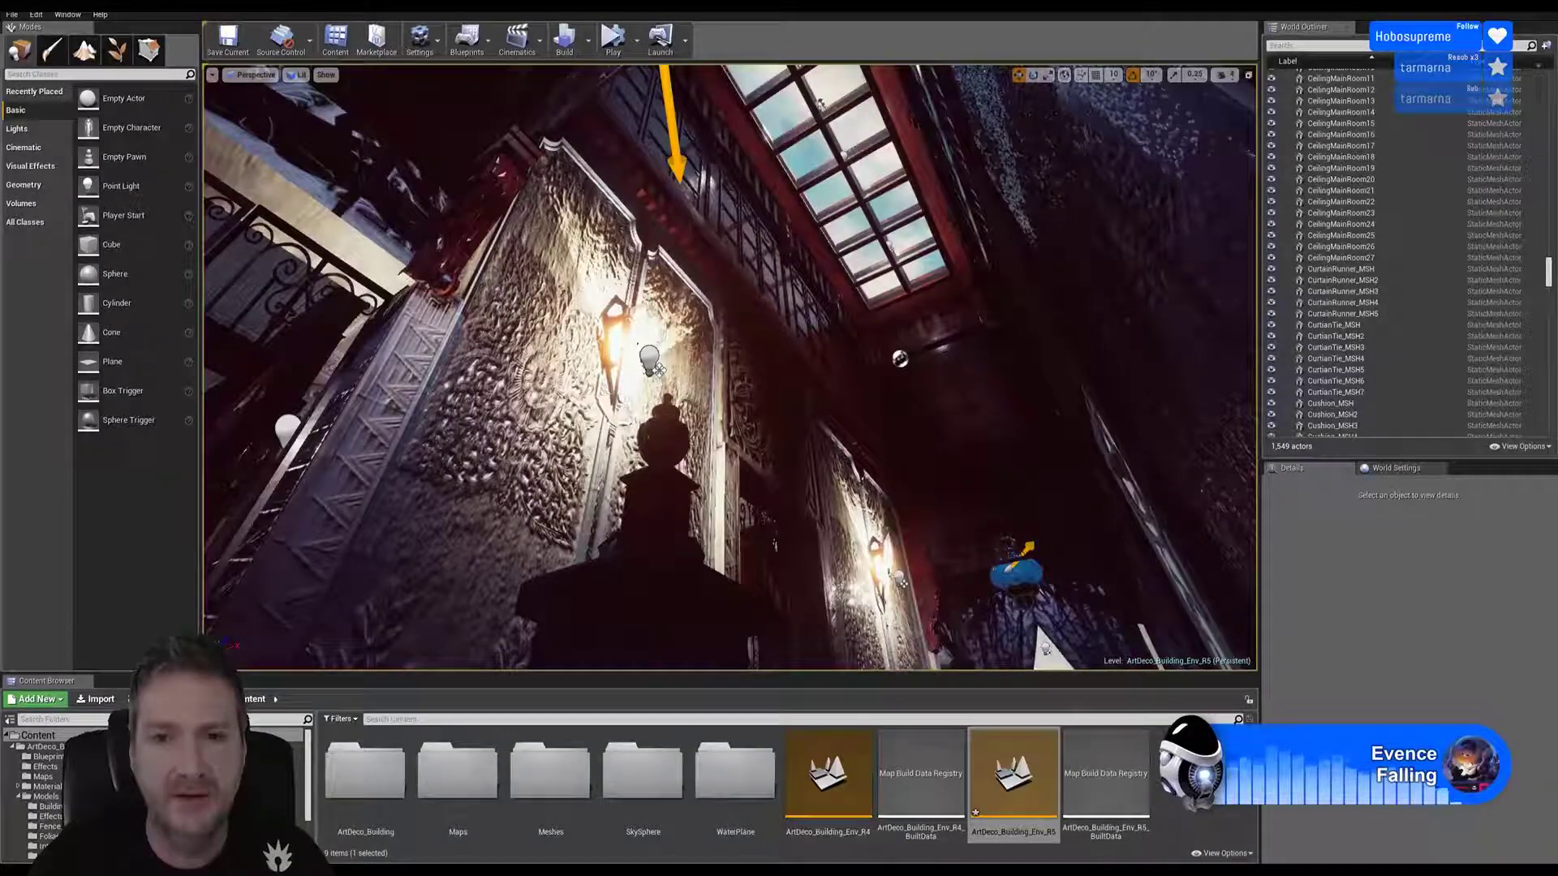
pyautogui.moveTo(731, 367); pyautogui.dragTo(659, 431, button='right')
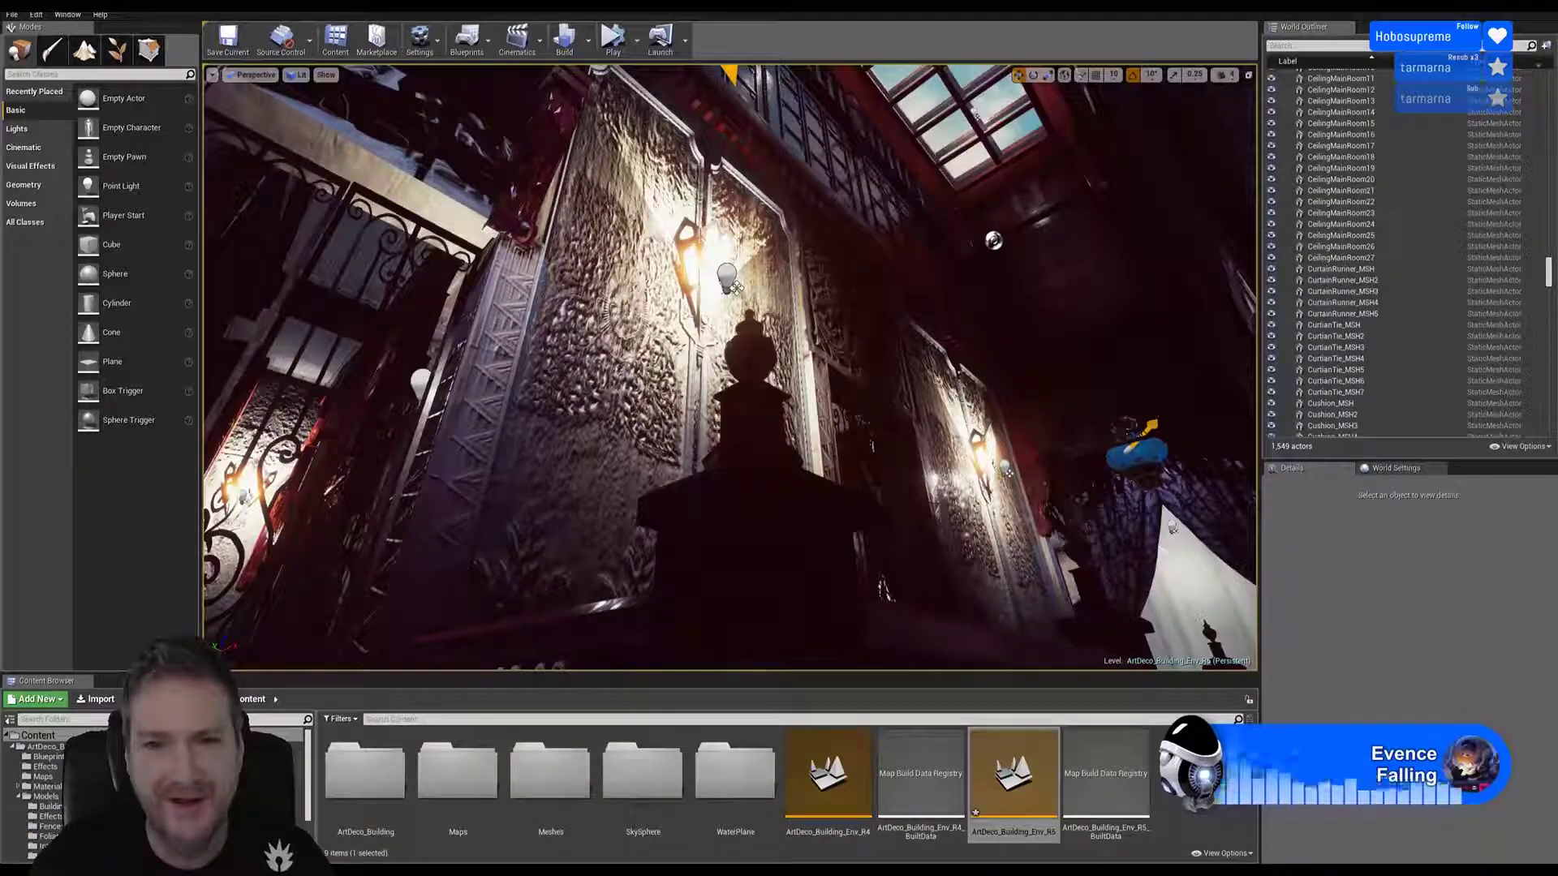
pyautogui.moveTo(718, 371); pyautogui.dragTo(719, 324, button='right')
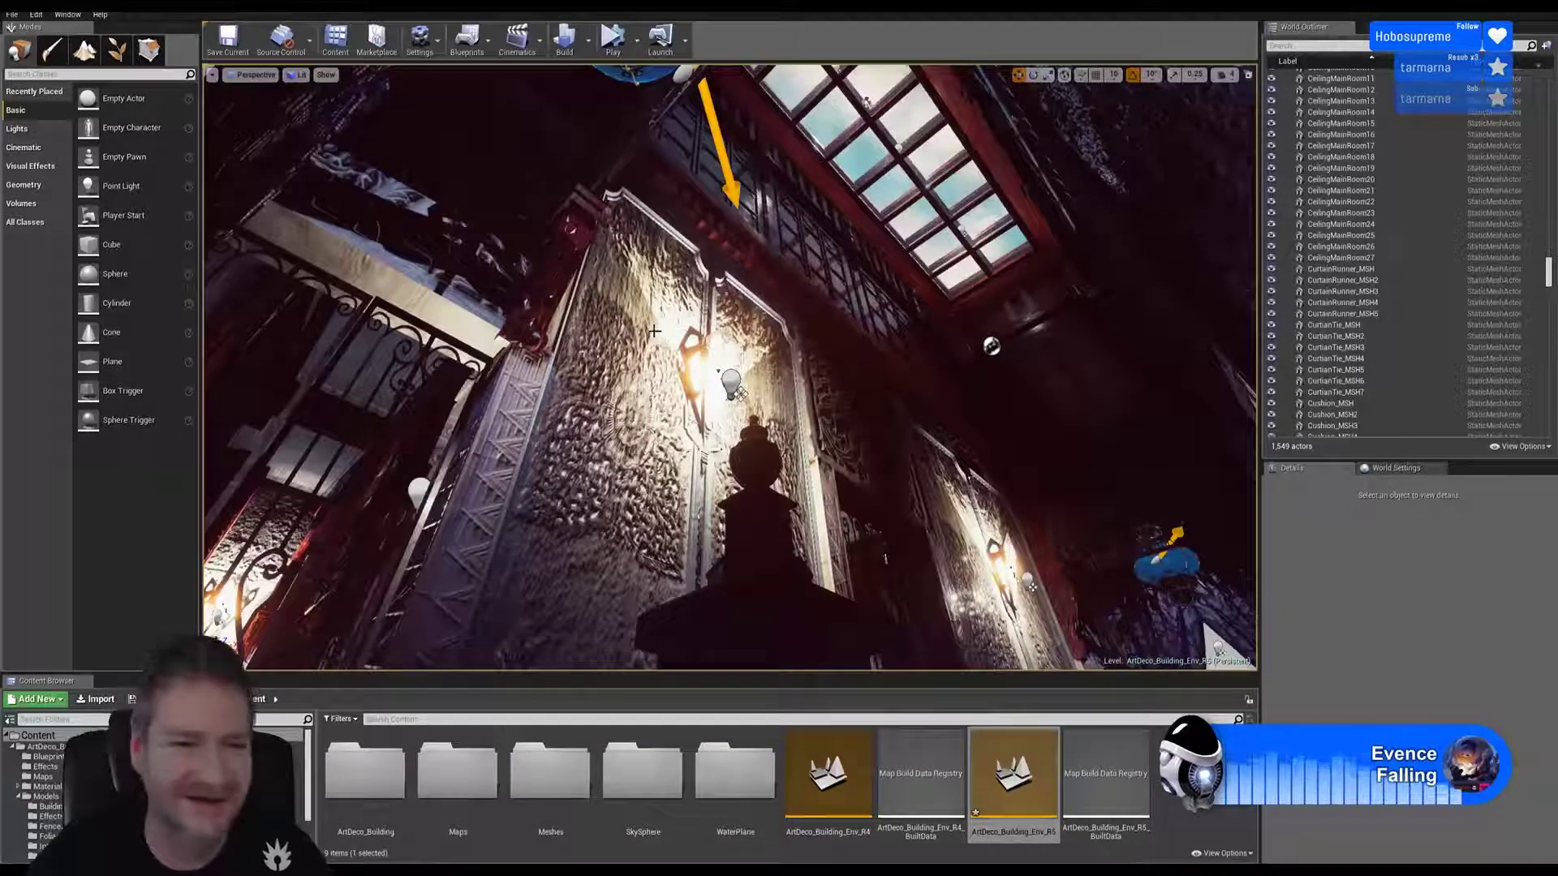
# Step: Examine the wrought-iron gate opening beside the lamp-lit wall and the stair hall's lighting from several angles
pyautogui.moveTo(730, 367); pyautogui.dragTo(639, 477, button='right')
pyautogui.press('d')
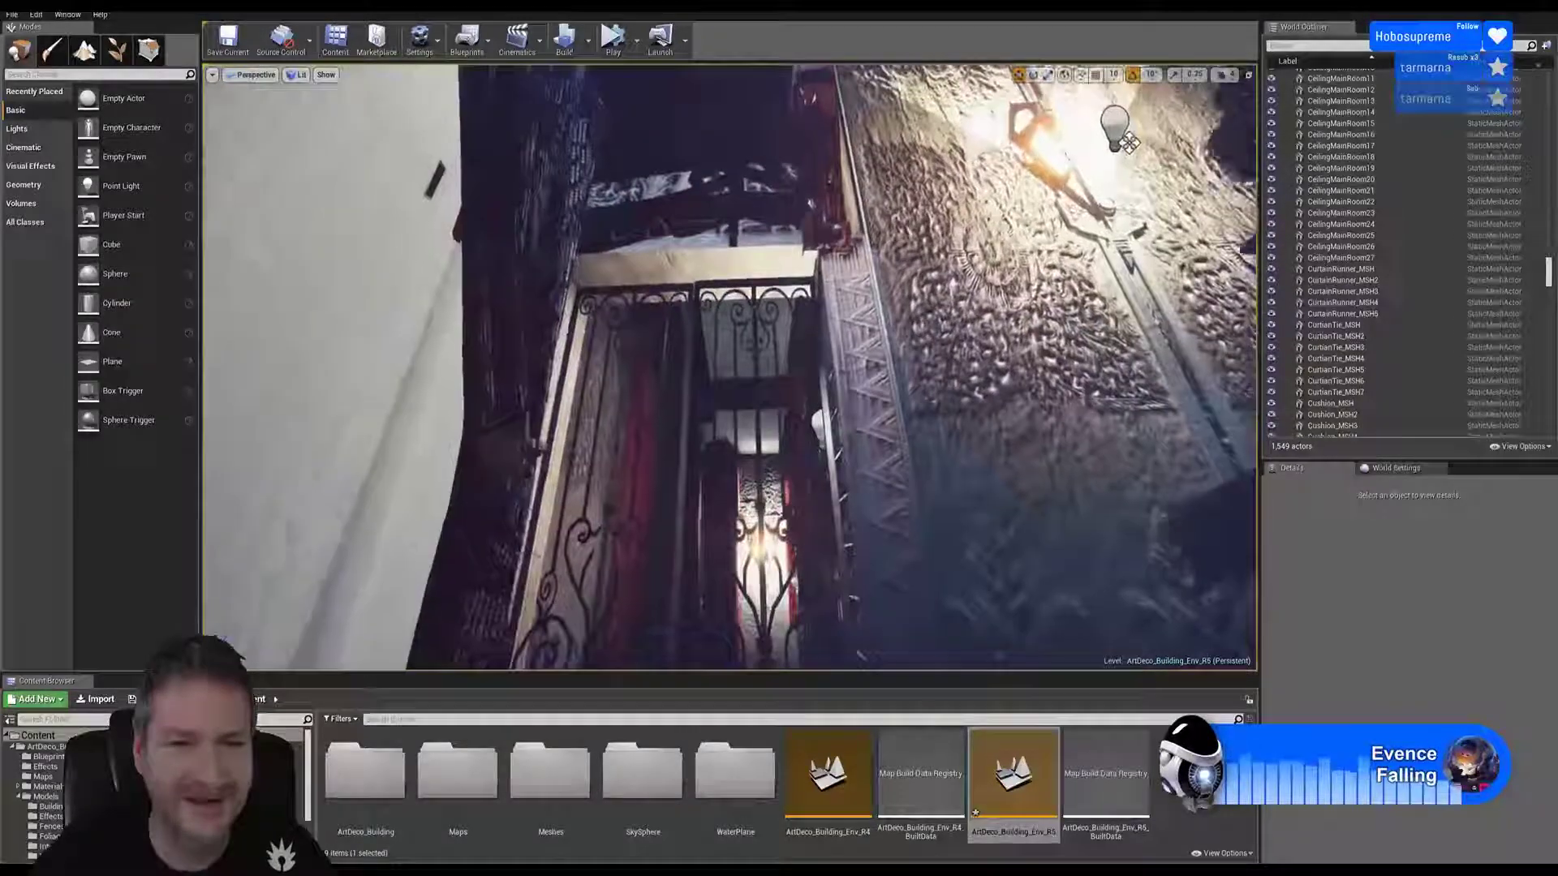
pyautogui.press('w')
pyautogui.moveTo(765, 402); pyautogui.dragTo(727, 410, button='right')
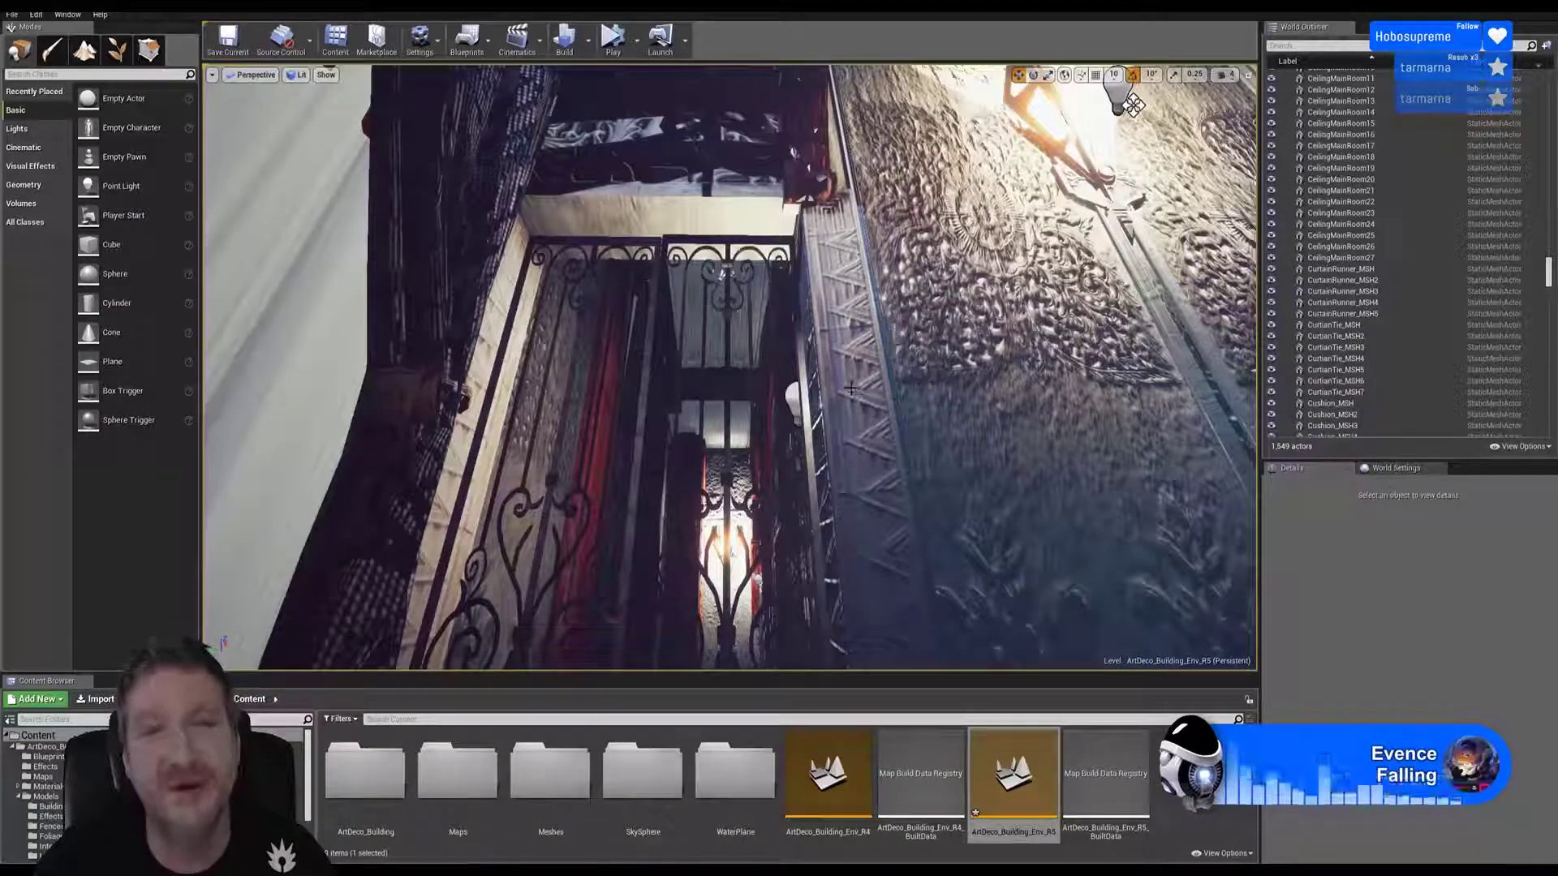
pyautogui.press('w')
pyautogui.moveTo(850, 388); pyautogui.dragTo(804, 338, button='right')
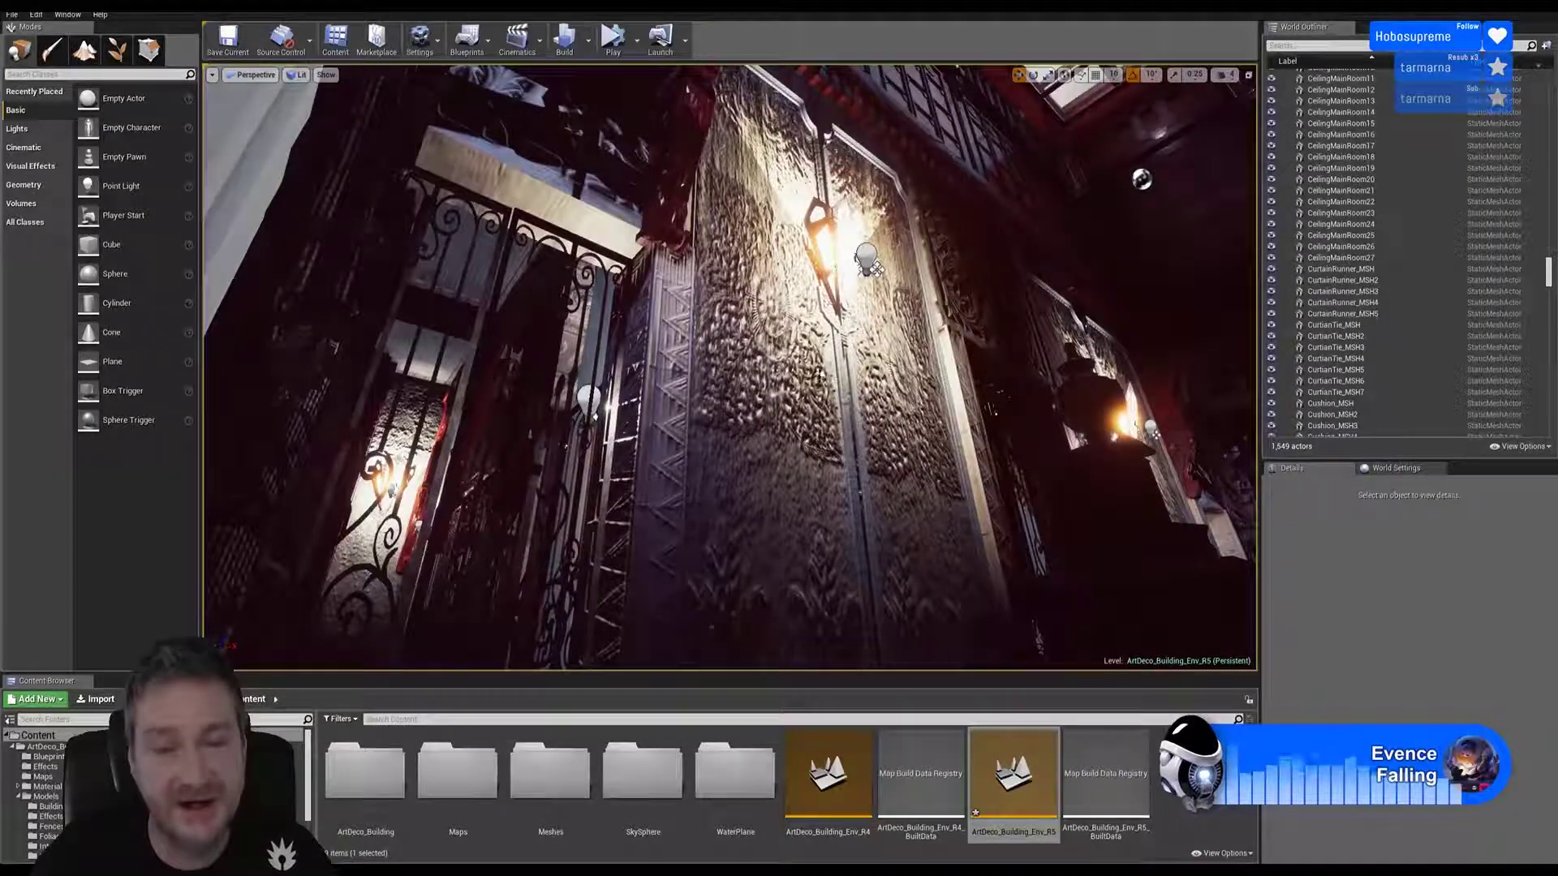
pyautogui.moveTo(803, 338)
pyautogui.mouseDown(button='right')
pyautogui.moveTo(852, 360)
pyautogui.moveTo(771, 342)
pyautogui.moveTo(810, 340)
pyautogui.mouseUp(button='right')
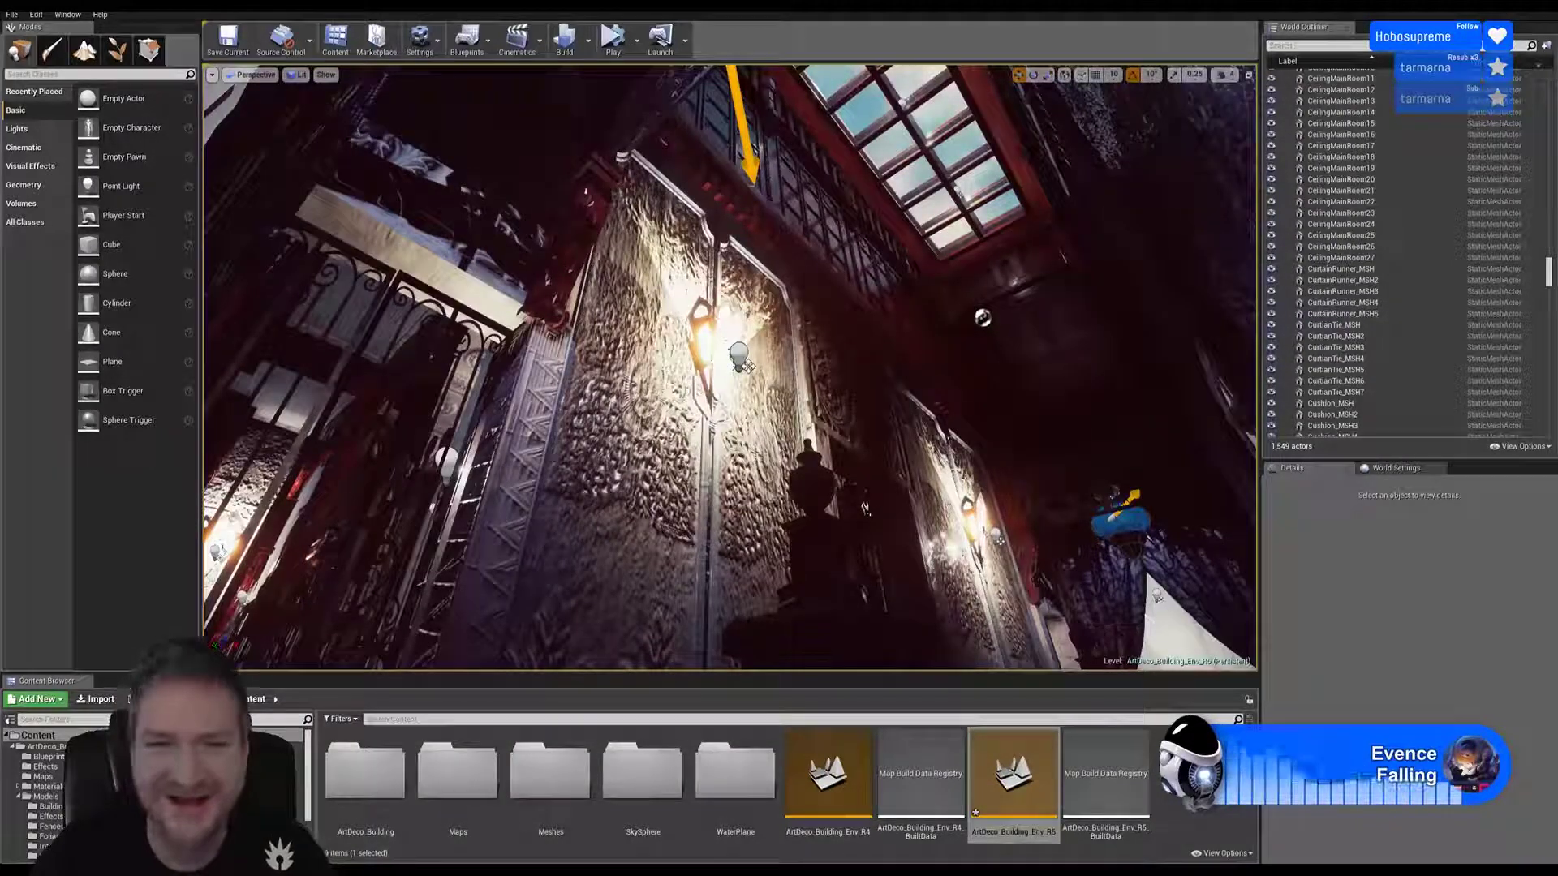
pyautogui.moveTo(811, 340); pyautogui.dragTo(792, 418, button='right')
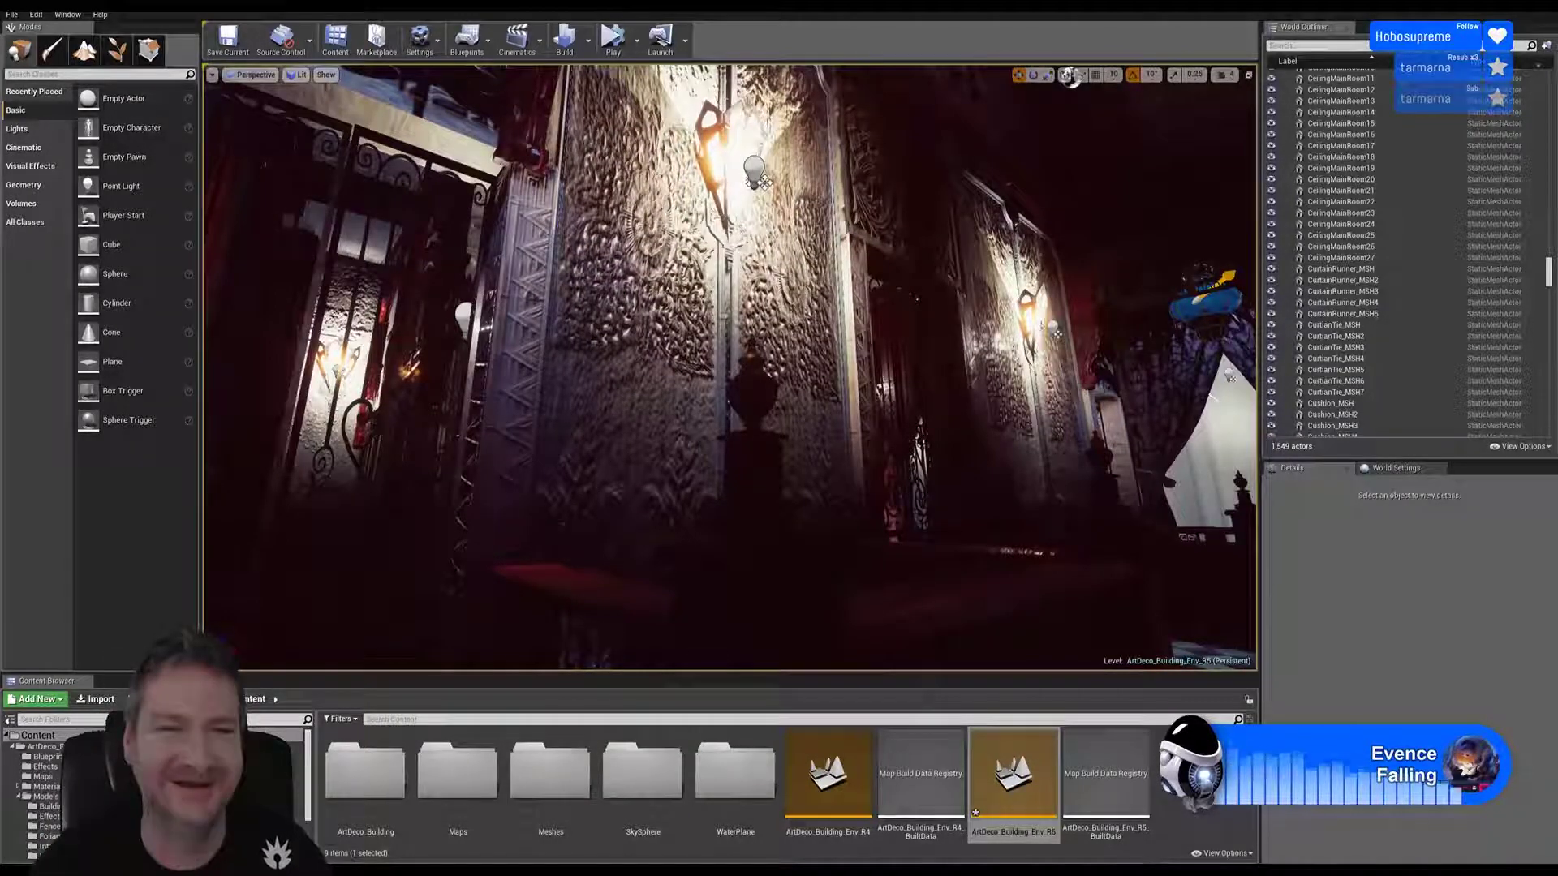
# Step: Inspect the bare arched windows in the outer room and the existing column-framed window for comparison
pyautogui.moveTo(740, 352); pyautogui.dragTo(904, 345, button='right')
pyautogui.press('w')
pyautogui.moveTo(673, 340); pyautogui.dragTo(661, 341, button='right')
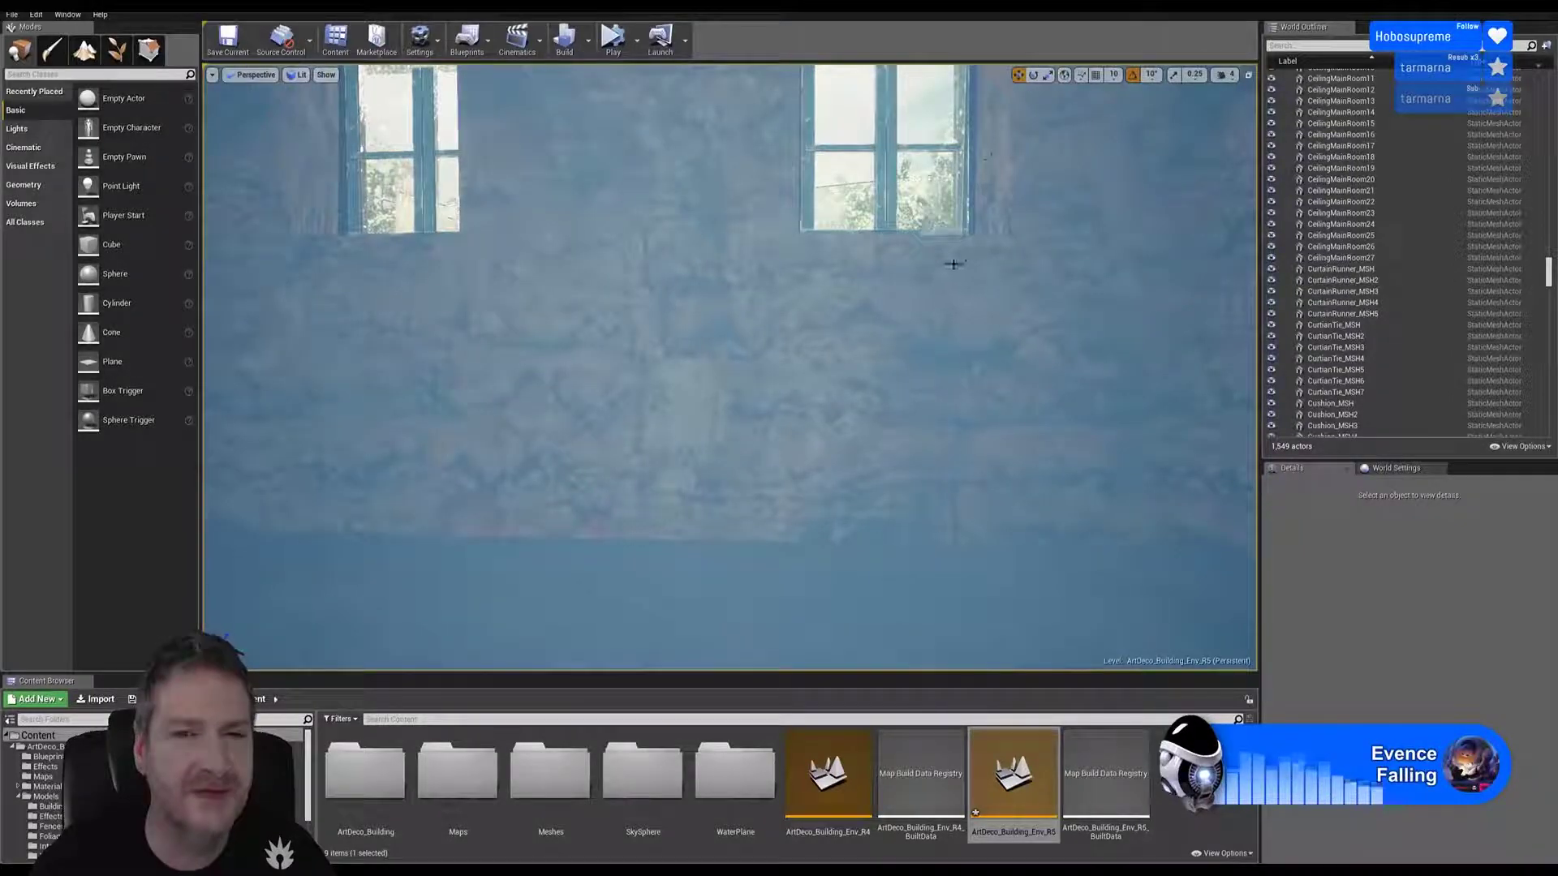
pyautogui.moveTo(929, 264); pyautogui.dragTo(941, 207, button='right')
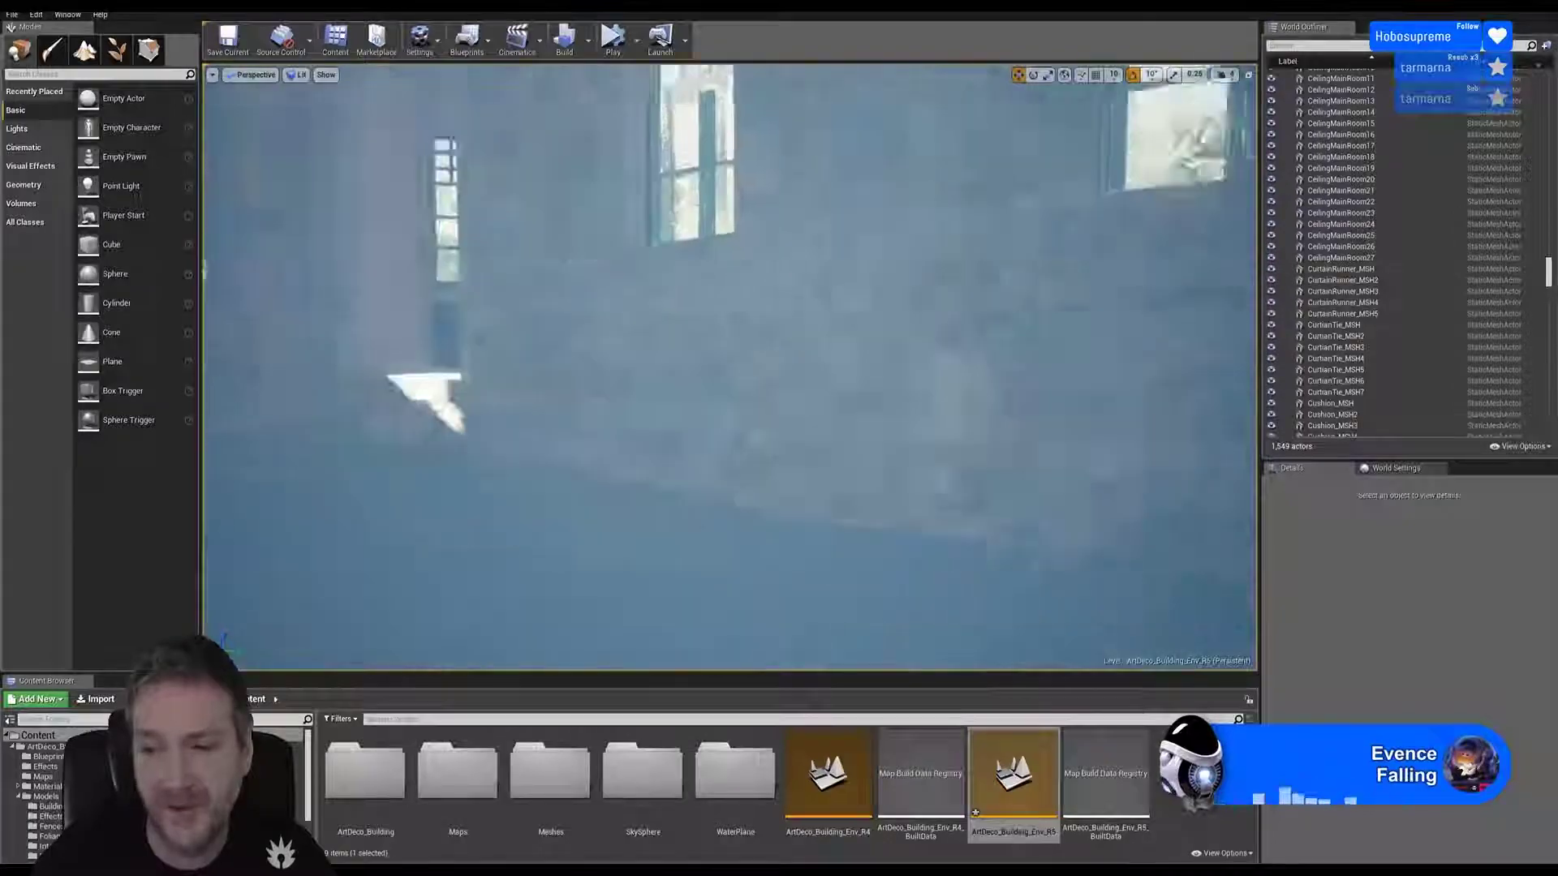
pyautogui.moveTo(730, 365); pyautogui.dragTo(467, 337, button='right')
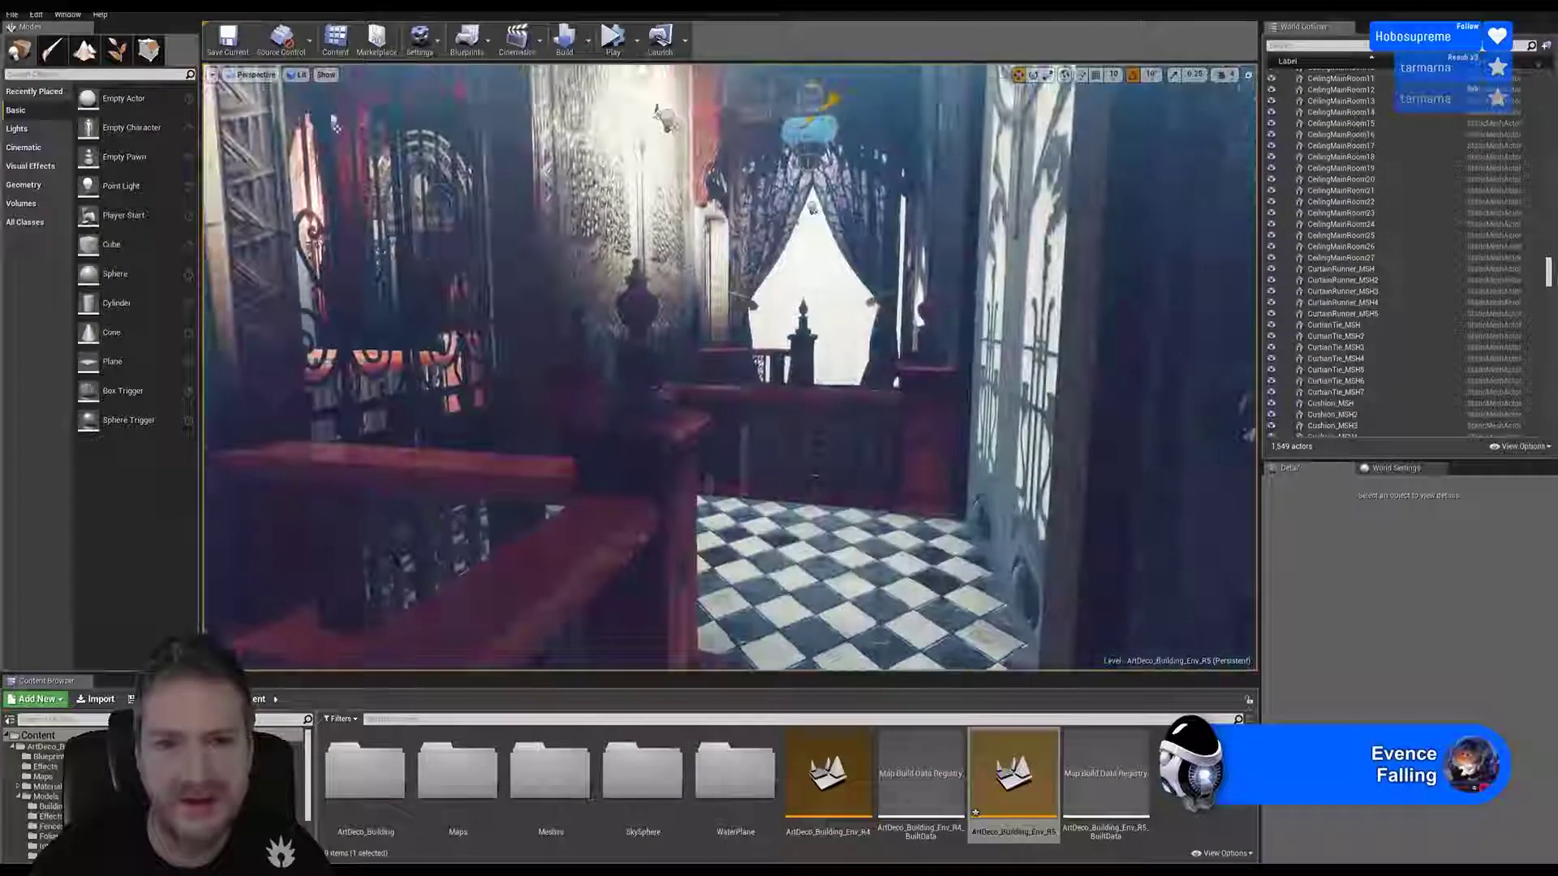
pyautogui.moveTo(334, 123); pyautogui.dragTo(401, 127, button='right')
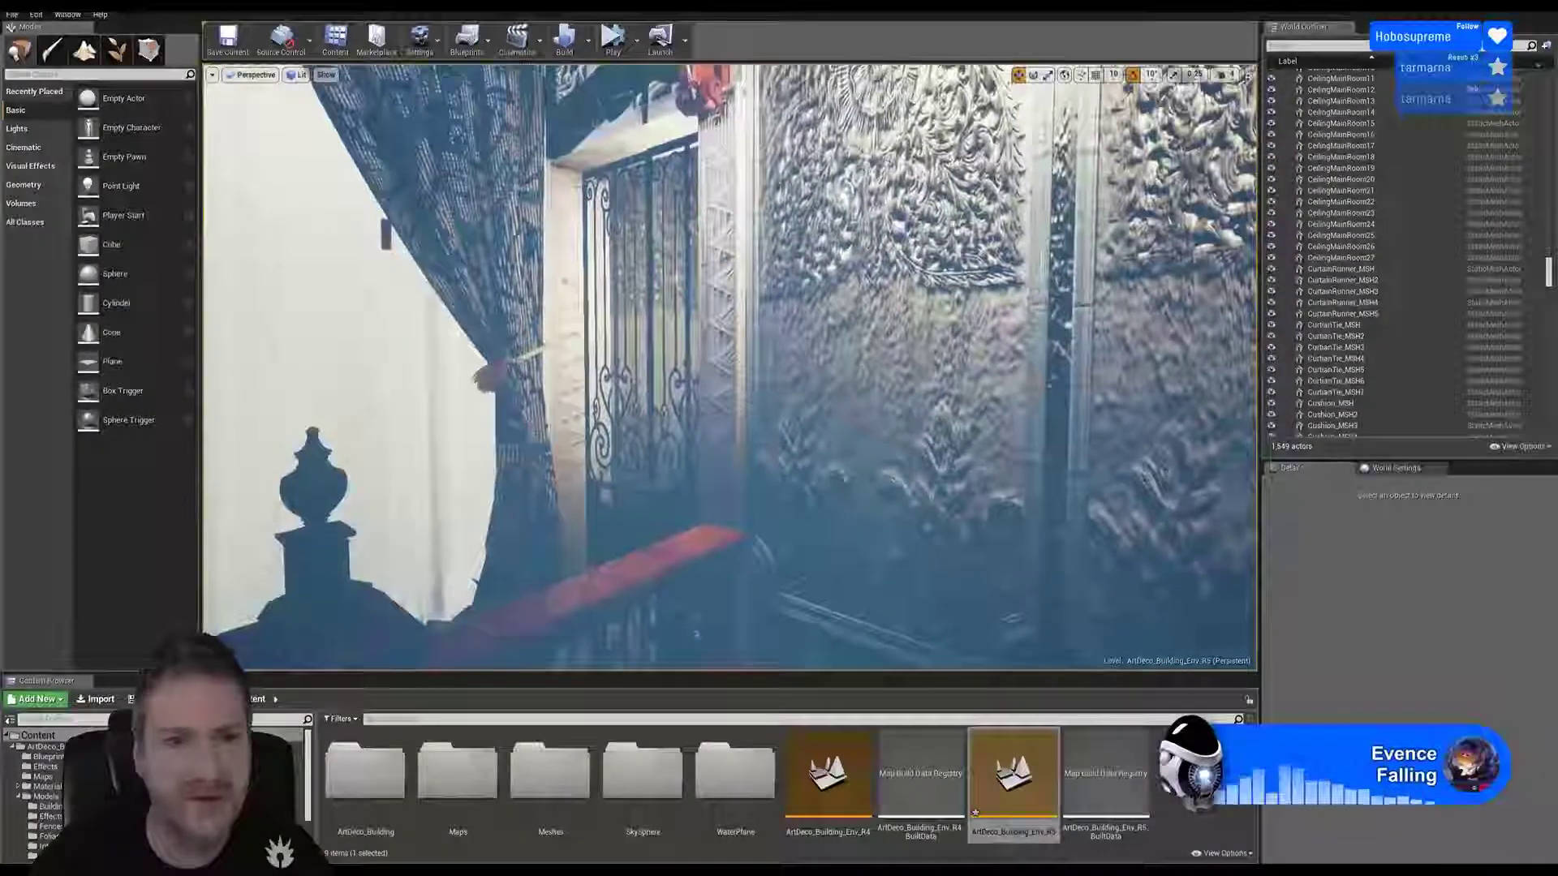
pyautogui.moveTo(730, 365)
pyautogui.mouseDown(button='right')
pyautogui.moveTo(536, 361)
pyautogui.moveTo(649, 345)
pyautogui.moveTo(689, 365)
pyautogui.moveTo(519, 390)
pyautogui.moveTo(438, 369)
pyautogui.moveTo(726, 365)
pyautogui.moveTo(778, 455)
pyautogui.moveTo(723, 357)
pyautogui.mouseUp(button='right')
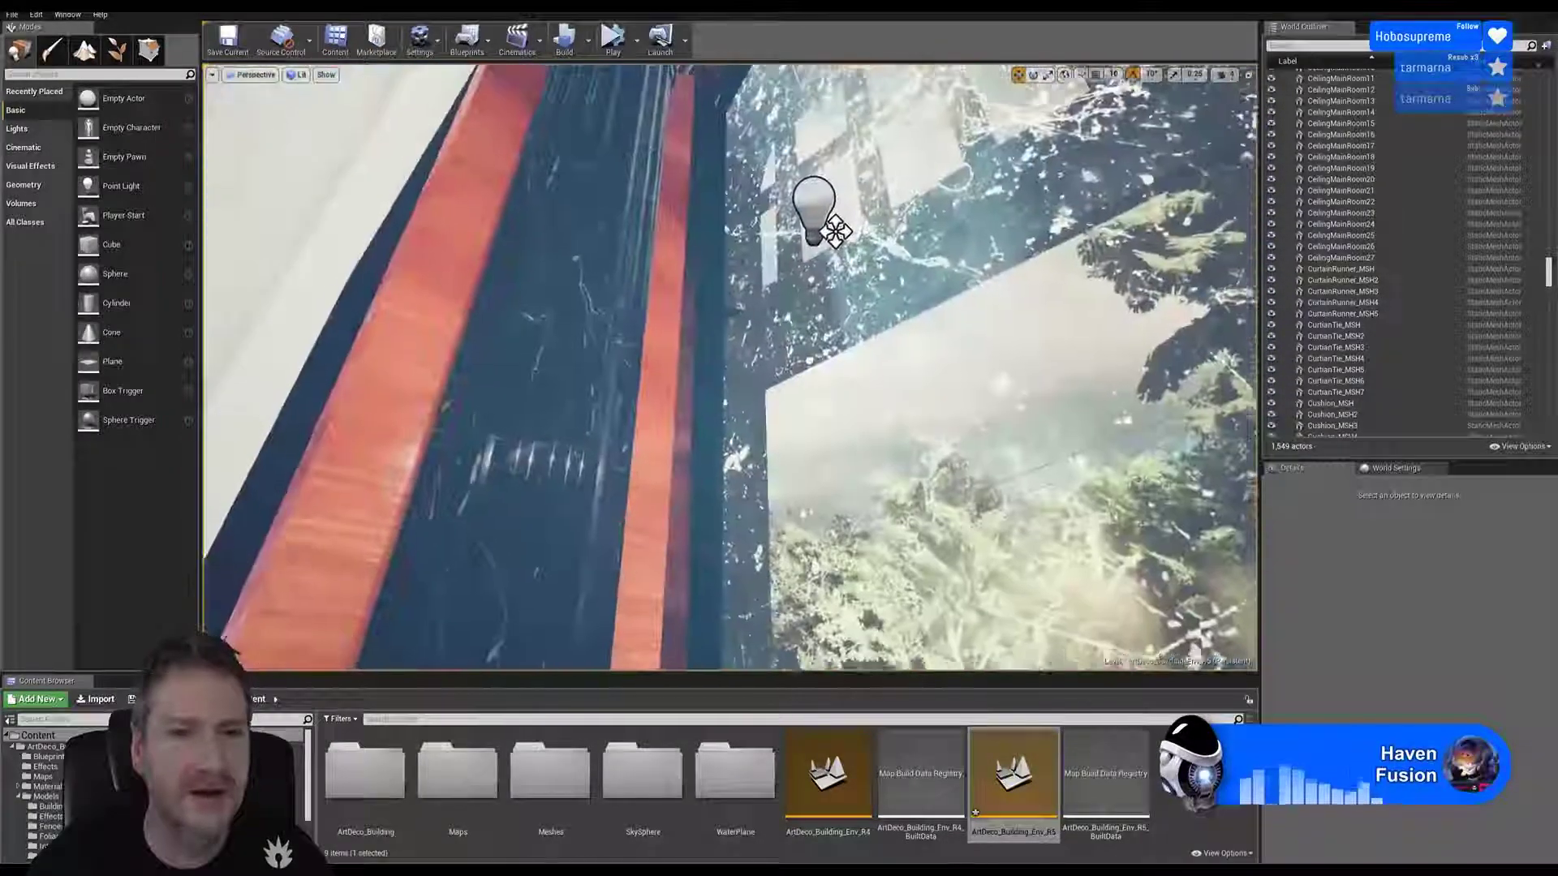
pyautogui.moveTo(836, 233); pyautogui.dragTo(827, 341, button='right')
# Step: Select the existing arched window frame ArchWindowFrame_Prefab7 and duplicate it
pyautogui.click(831, 353)
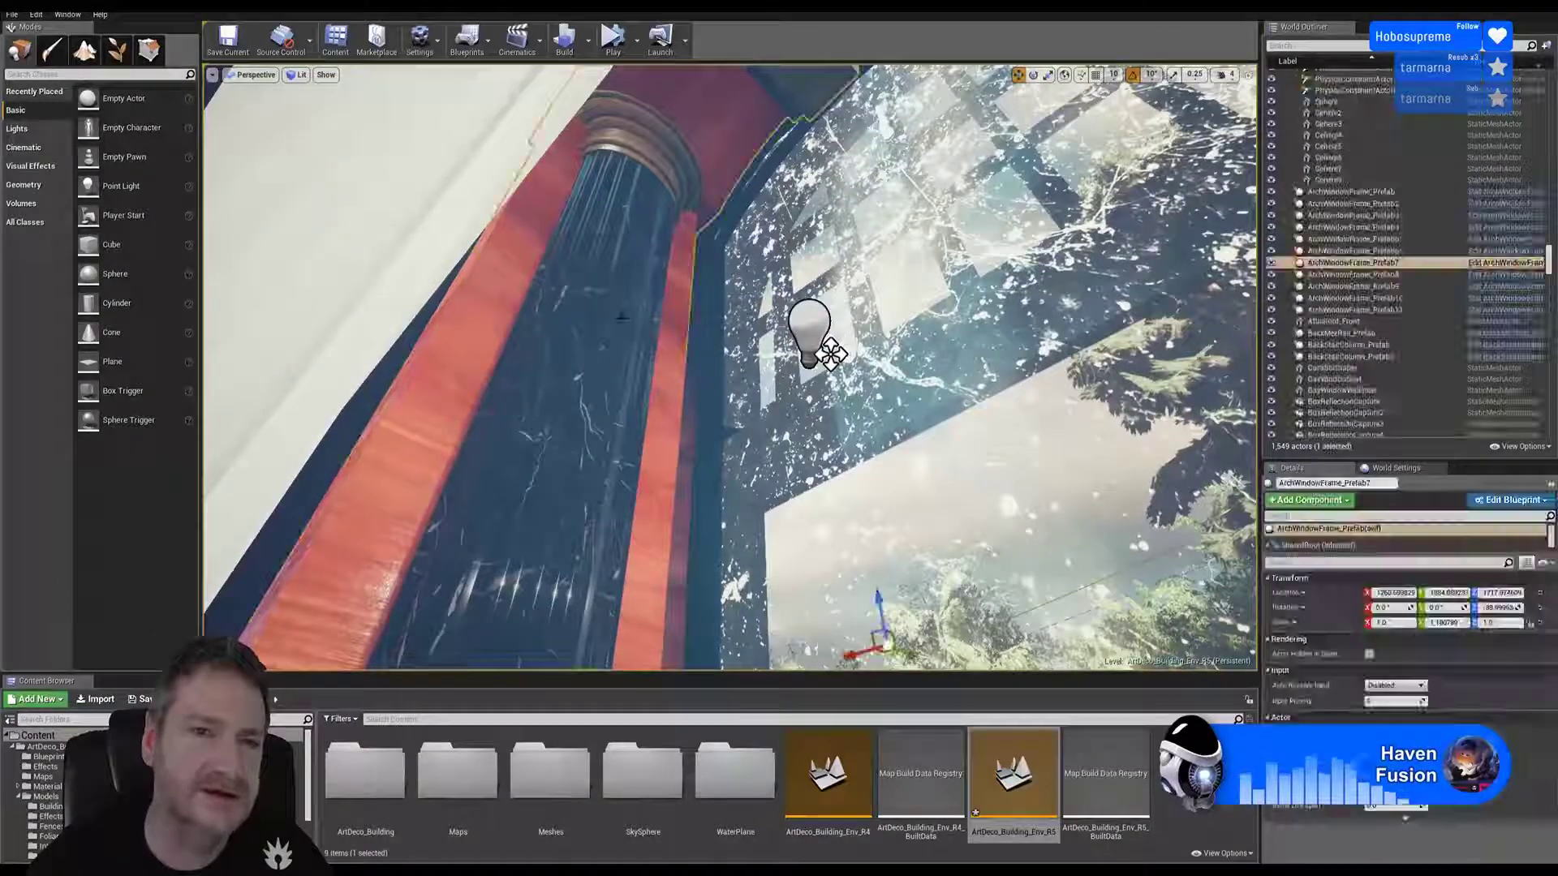
pyautogui.moveTo(623, 318); pyautogui.dragTo(637, 256, button='right')
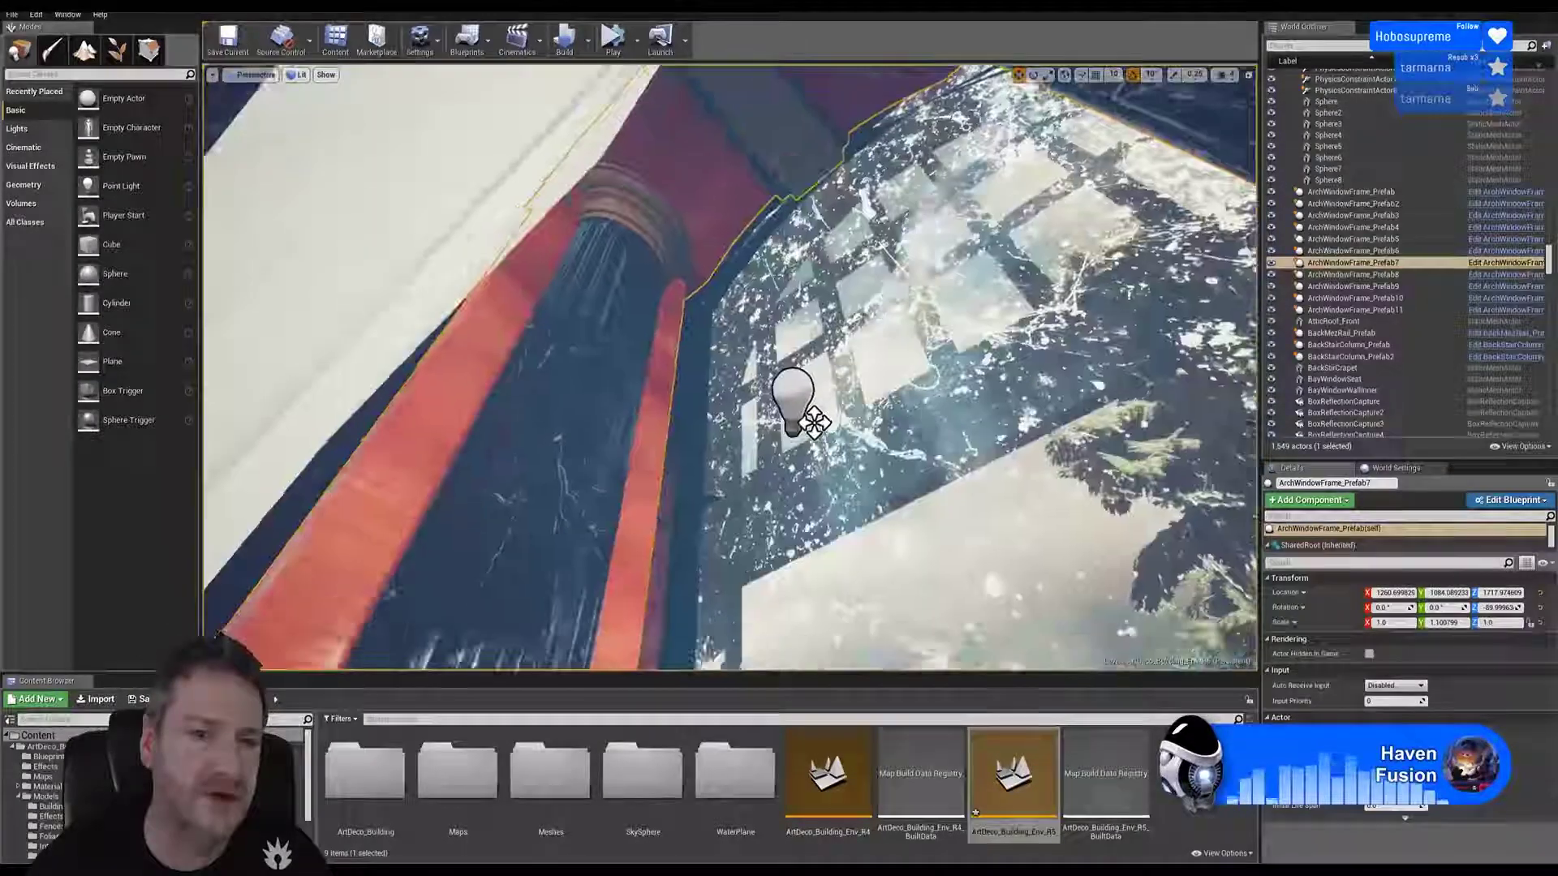
pyautogui.moveTo(814, 422); pyautogui.dragTo(563, 246, button='right')
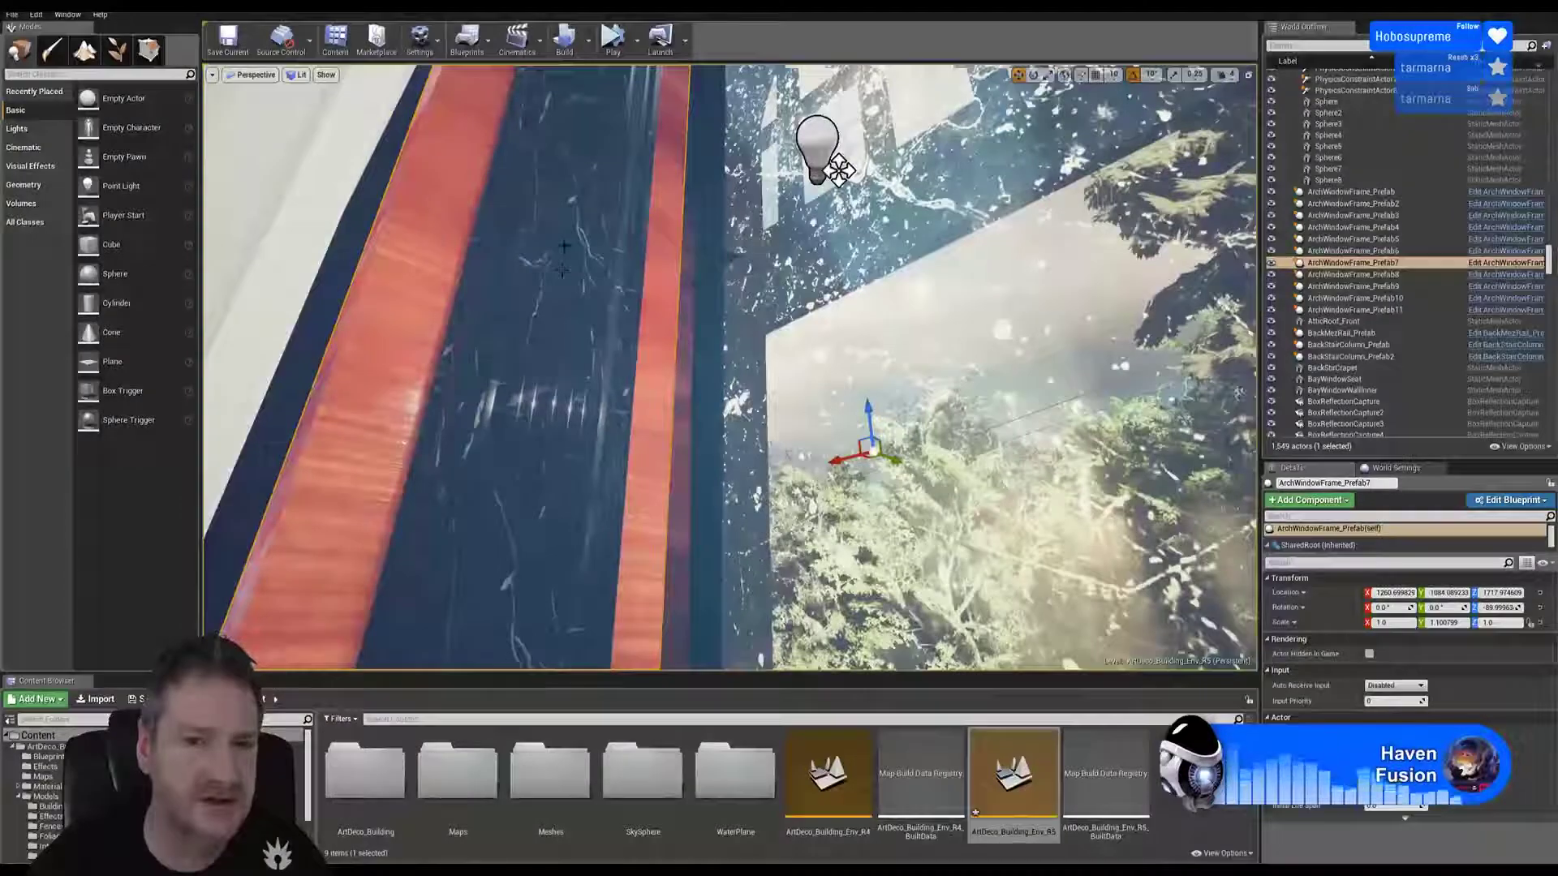
pyautogui.rightClick(563, 246)
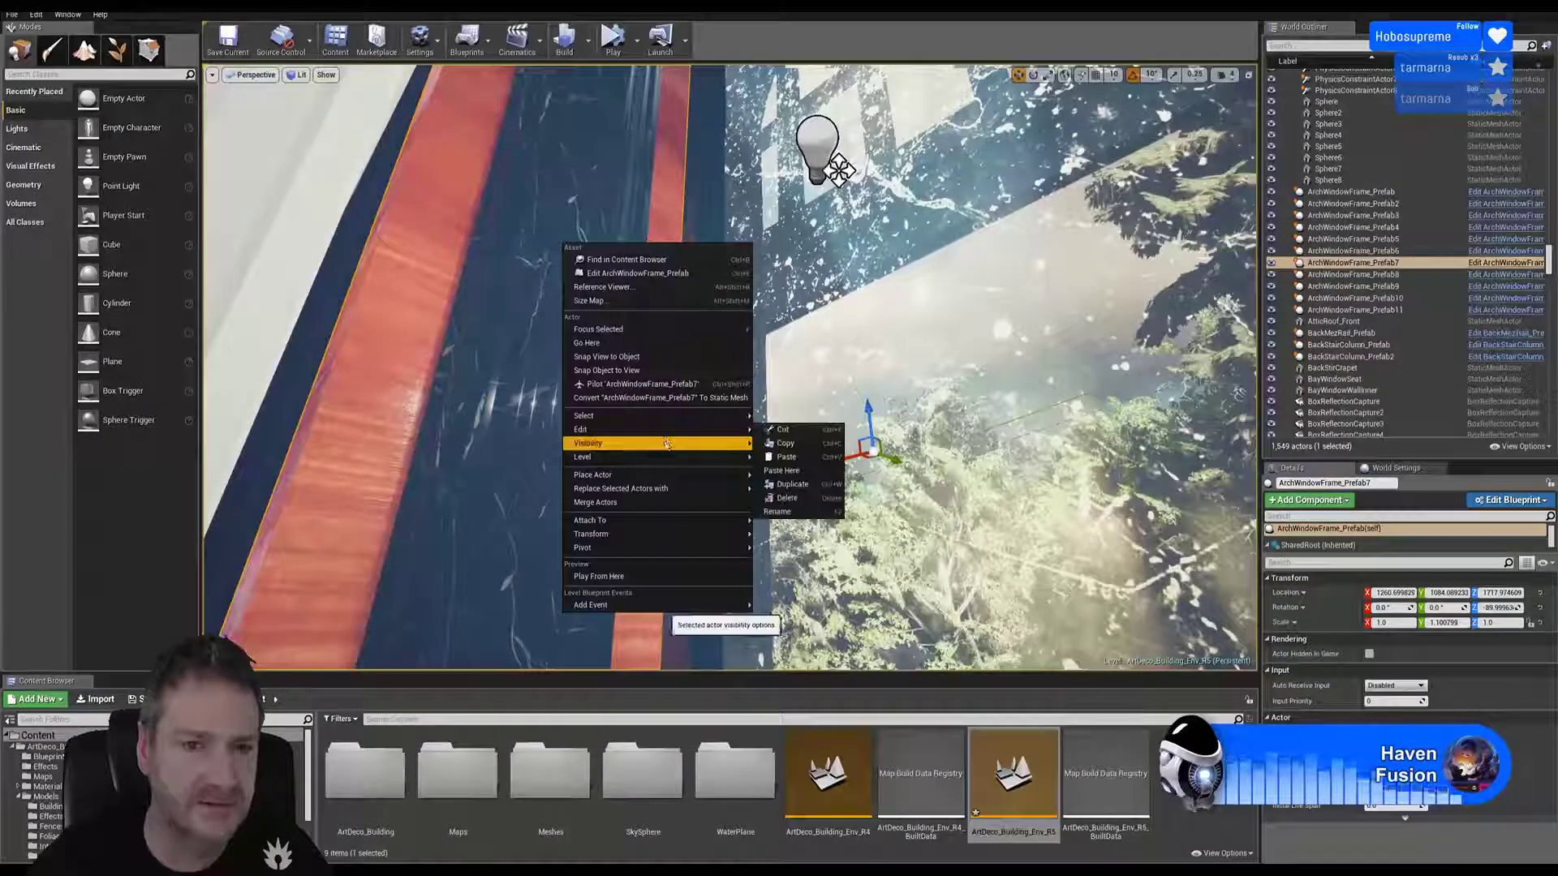
pyautogui.click(801, 486)
# Step: Move the duplicated frame onto the bare arched window, to an X of about 2071.7 and a Y of about 1067.8
pyautogui.moveTo(859, 451); pyautogui.dragTo(283, 558)
pyautogui.moveTo(282, 559); pyautogui.dragTo(576, 444, button='right')
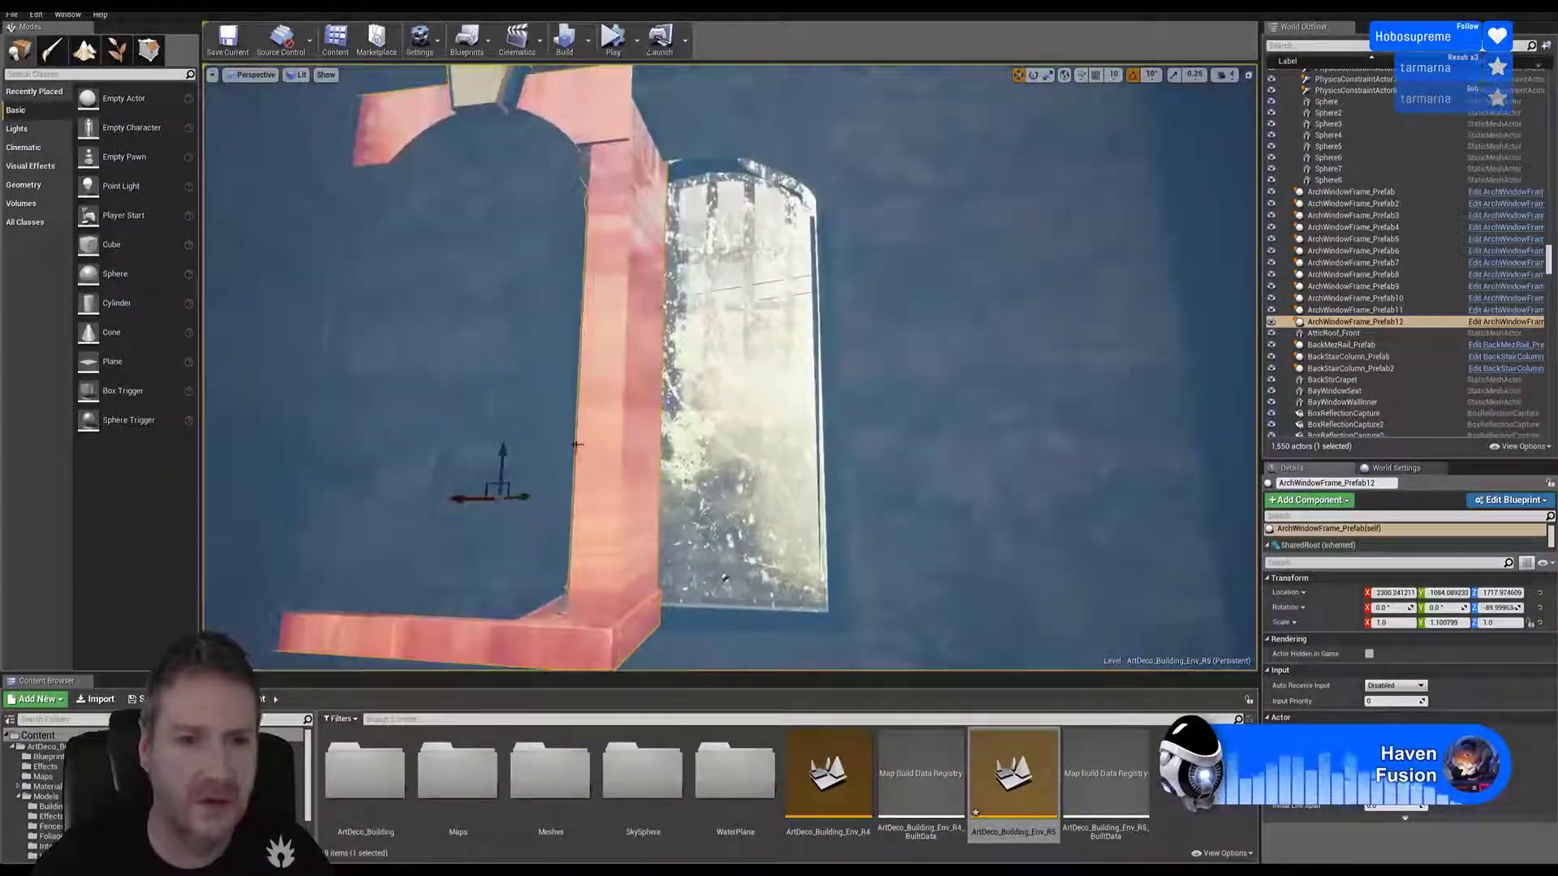
pyautogui.moveTo(475, 498); pyautogui.dragTo(658, 540)
pyautogui.moveTo(657, 539); pyautogui.dragTo(456, 591, button='right')
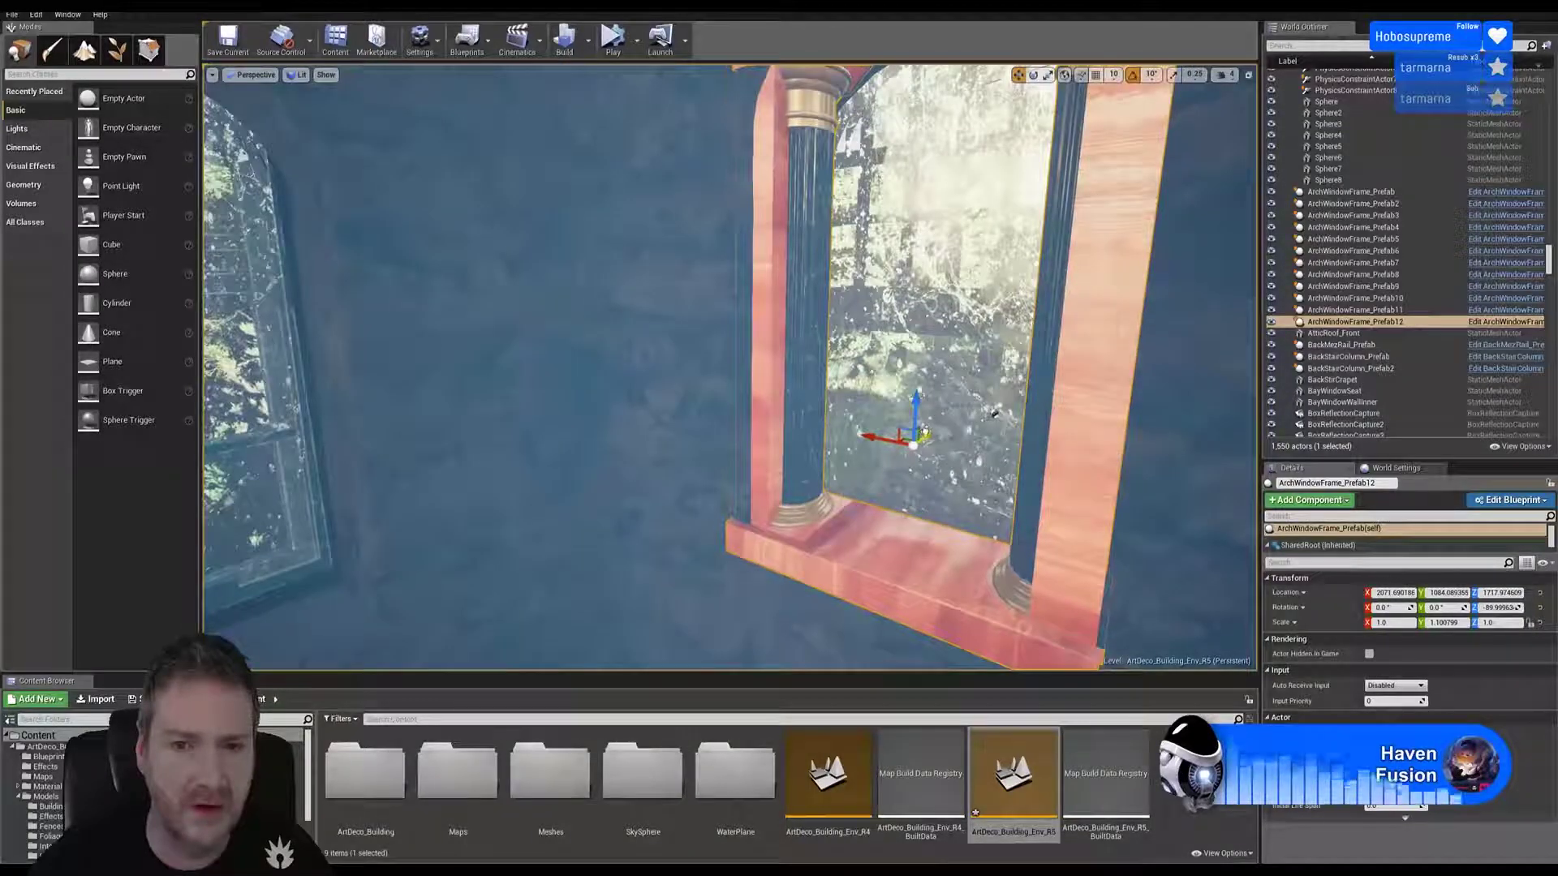
pyautogui.moveTo(924, 431); pyautogui.dragTo(919, 436)
pyautogui.moveTo(808, 564); pyautogui.dragTo(1112, 560, button='right')
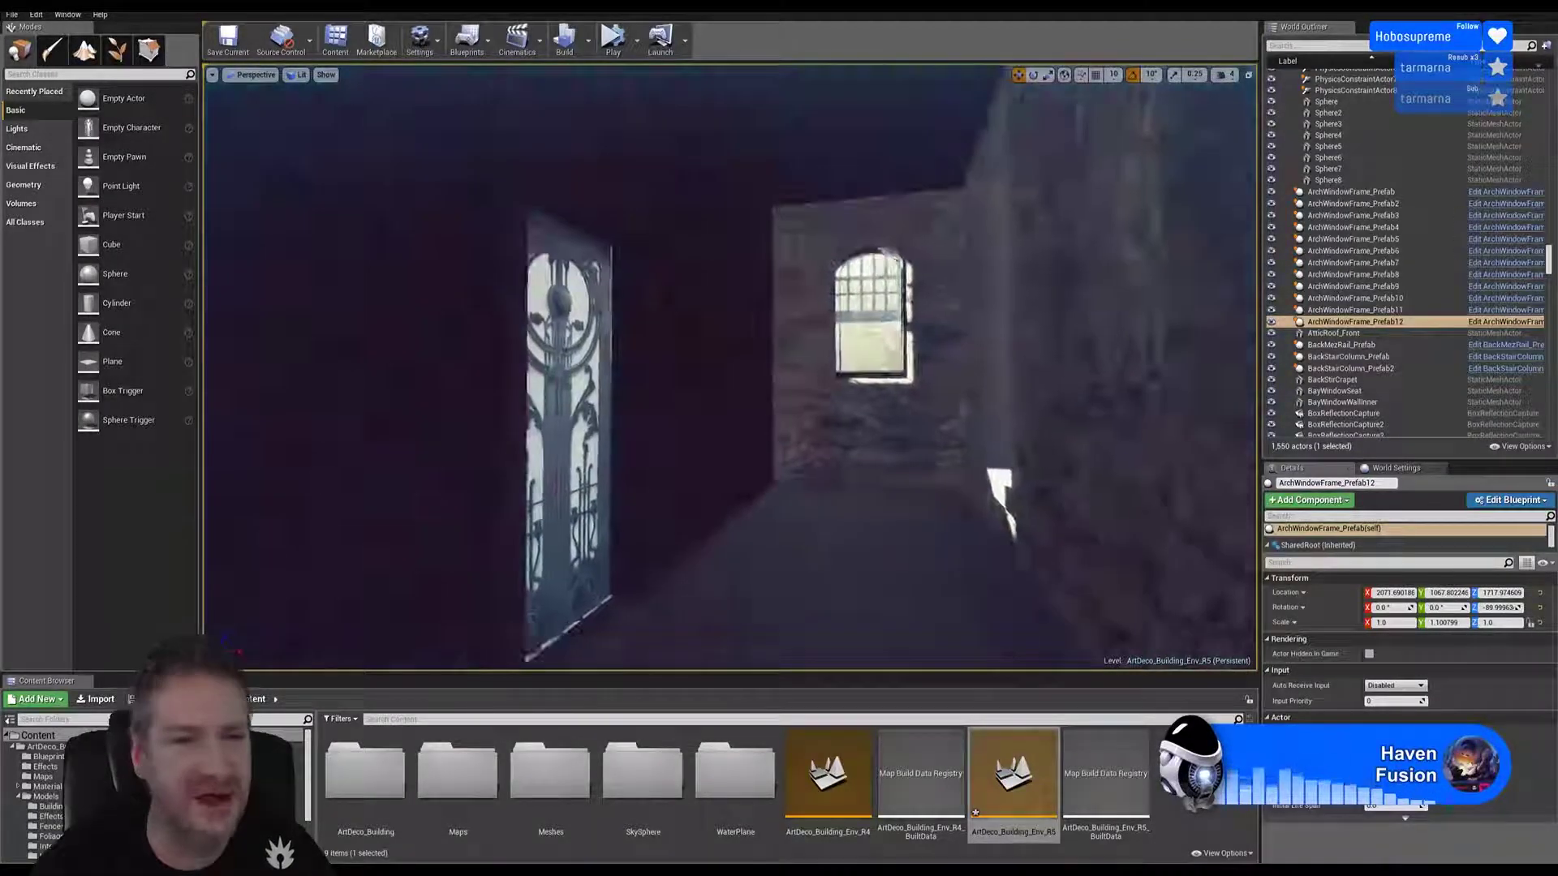
pyautogui.press('f')
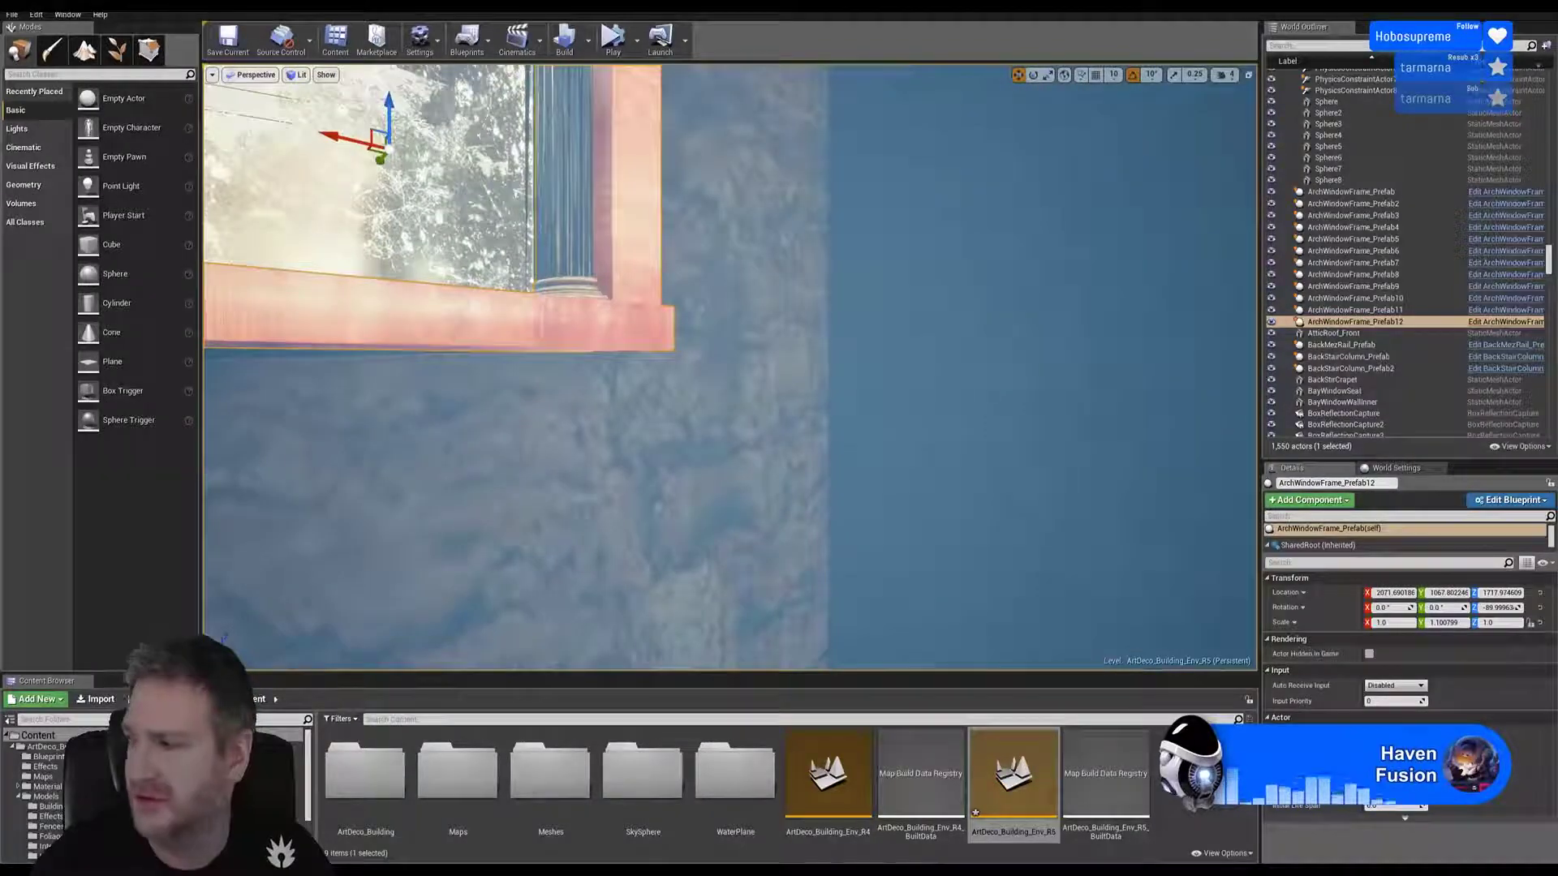
# Step: Duplicate the newly placed arched frame and move the copy toward the neighbouring bare window, to an X of about 2500.4 and Y of about 639.8
pyautogui.moveTo(730, 366); pyautogui.dragTo(718, 404, button='right')
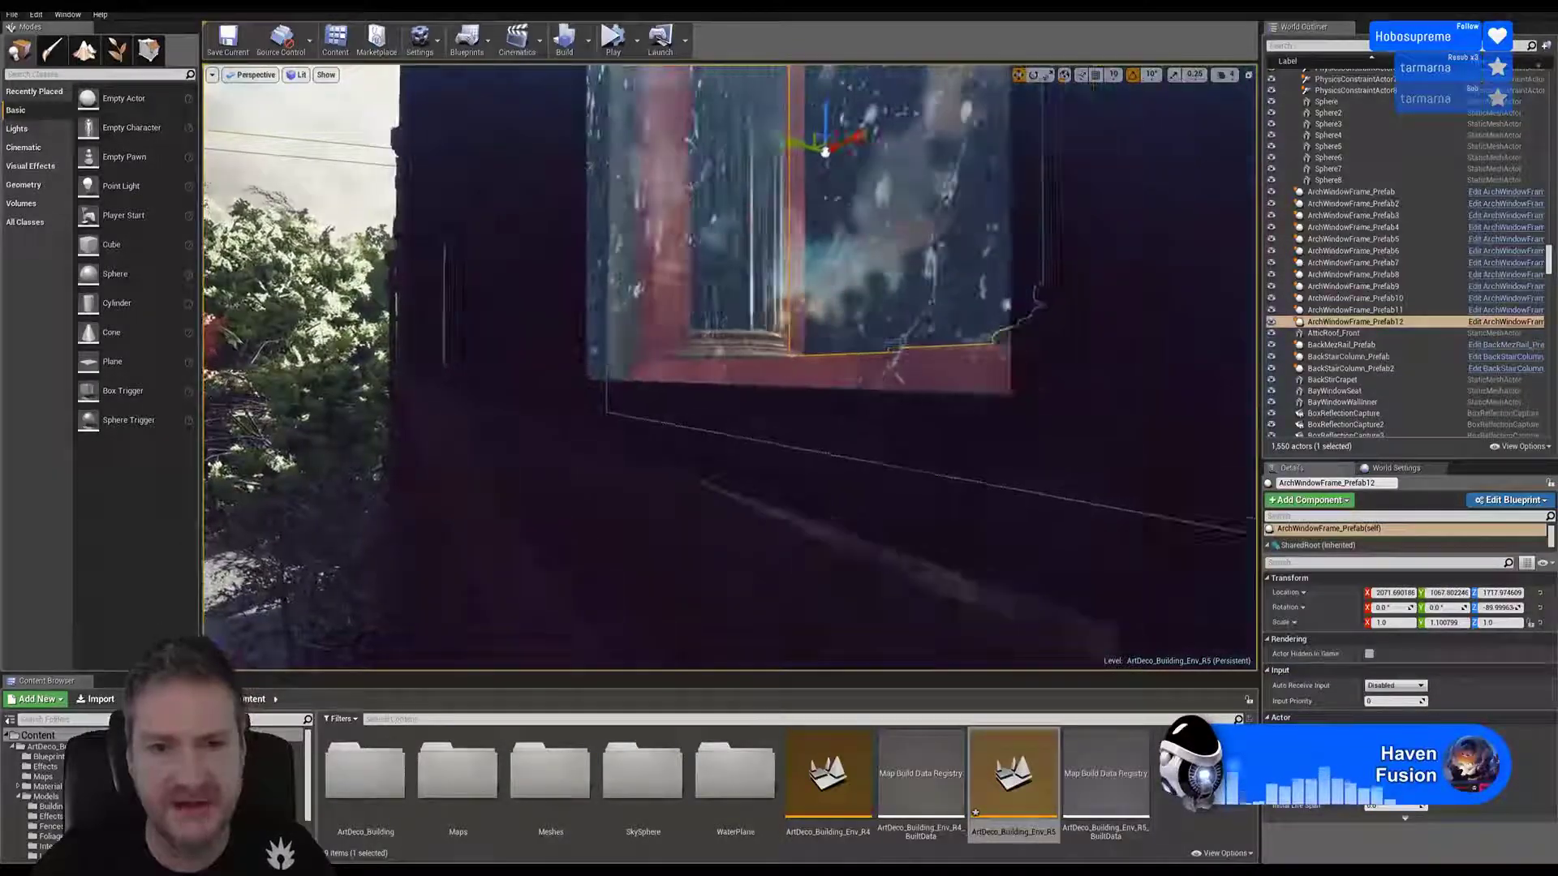
pyautogui.moveTo(749, 338); pyautogui.dragTo(938, 370, button='right')
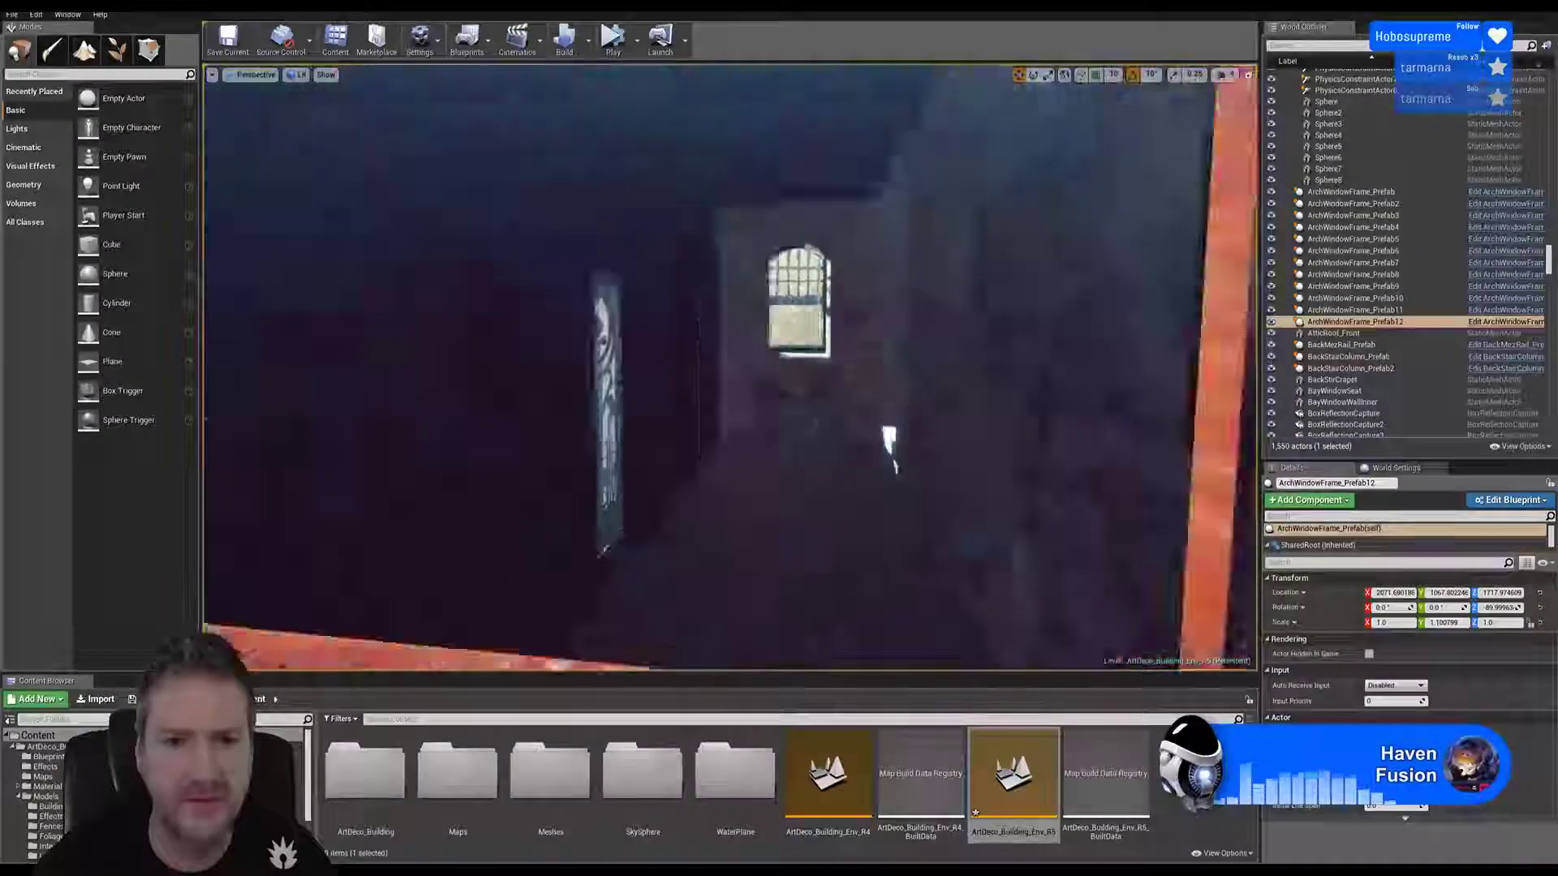
pyautogui.moveTo(730, 367); pyautogui.dragTo(390, 377, button='right')
pyautogui.press('f')
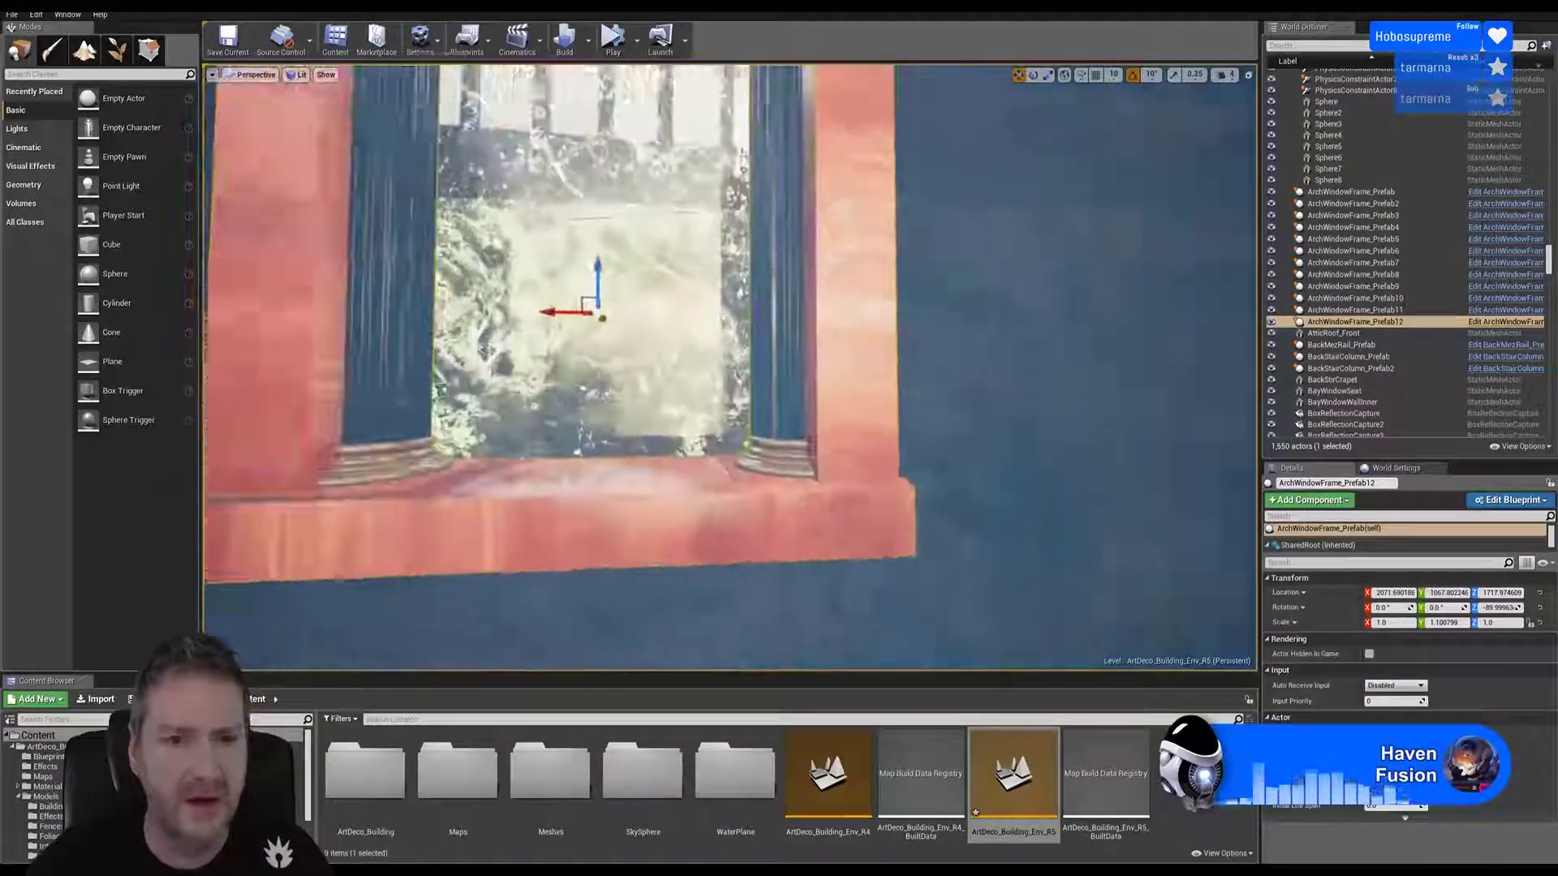
pyautogui.moveTo(858, 276); pyautogui.dragTo(821, 258, button='right')
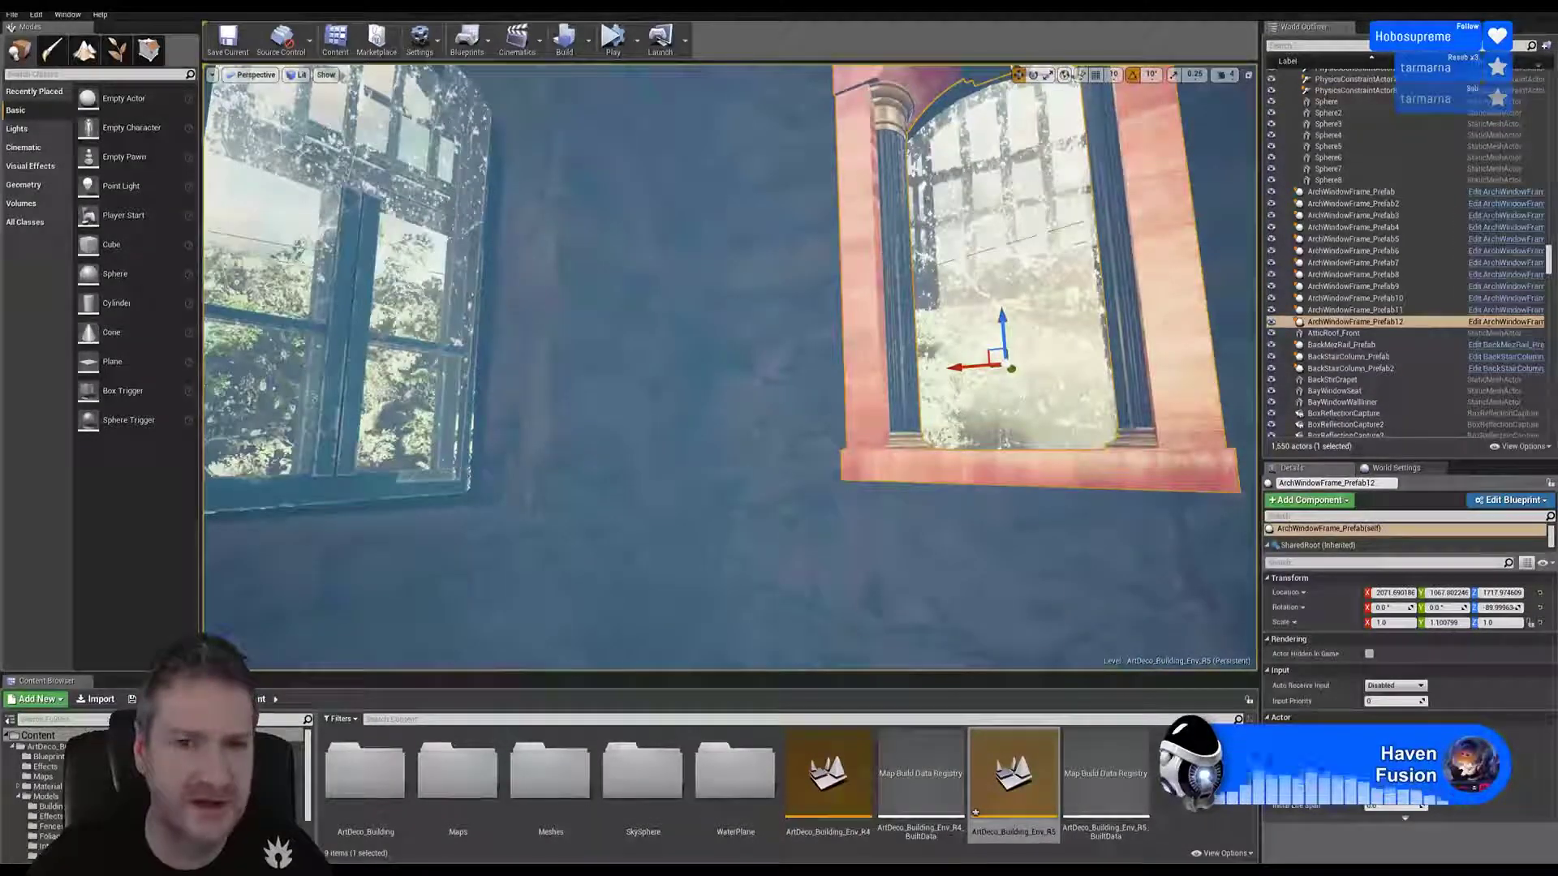
pyautogui.rightClick(862, 261)
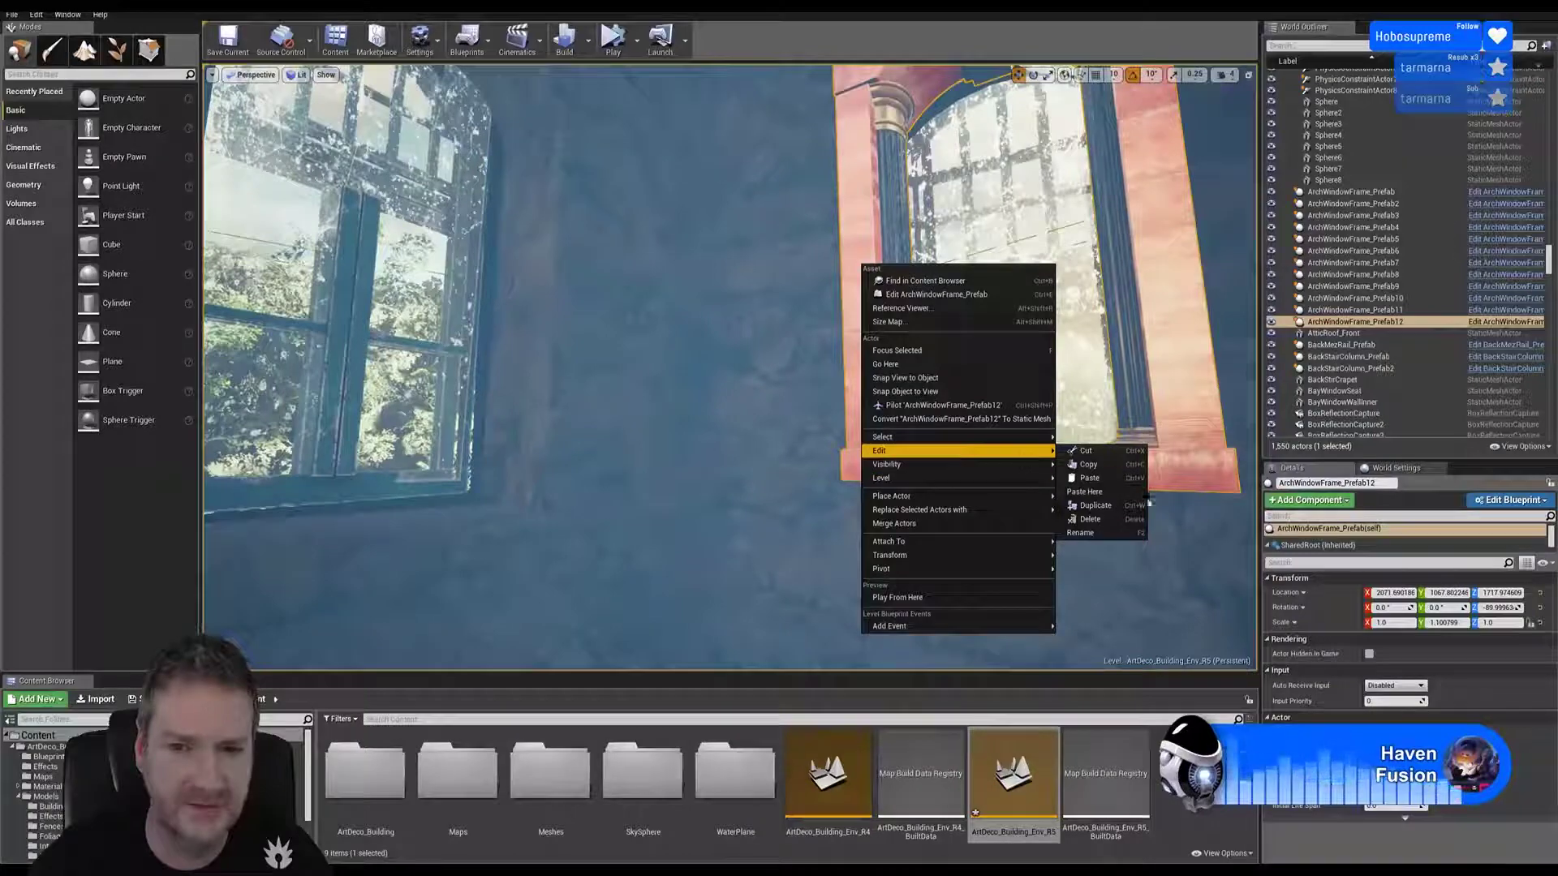
pyautogui.click(1140, 505)
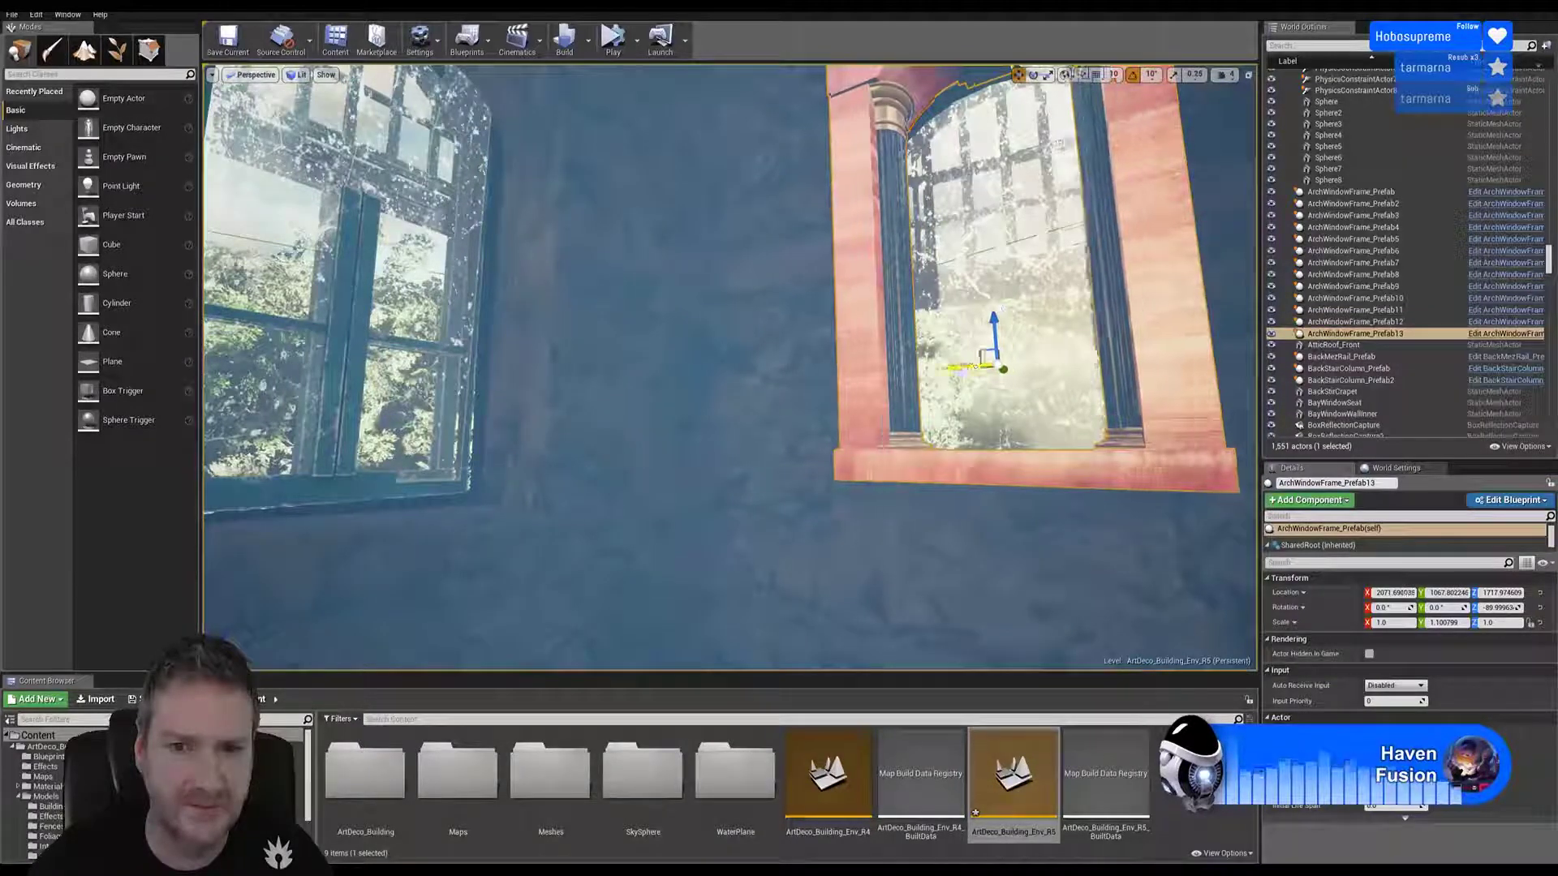
pyautogui.moveTo(975, 366); pyautogui.dragTo(447, 367)
# Step: Rotate the copied frame to a Z rotation of about -180° and slide it over the bare window, to a Y of about 559.9
pyautogui.click(1033, 75)
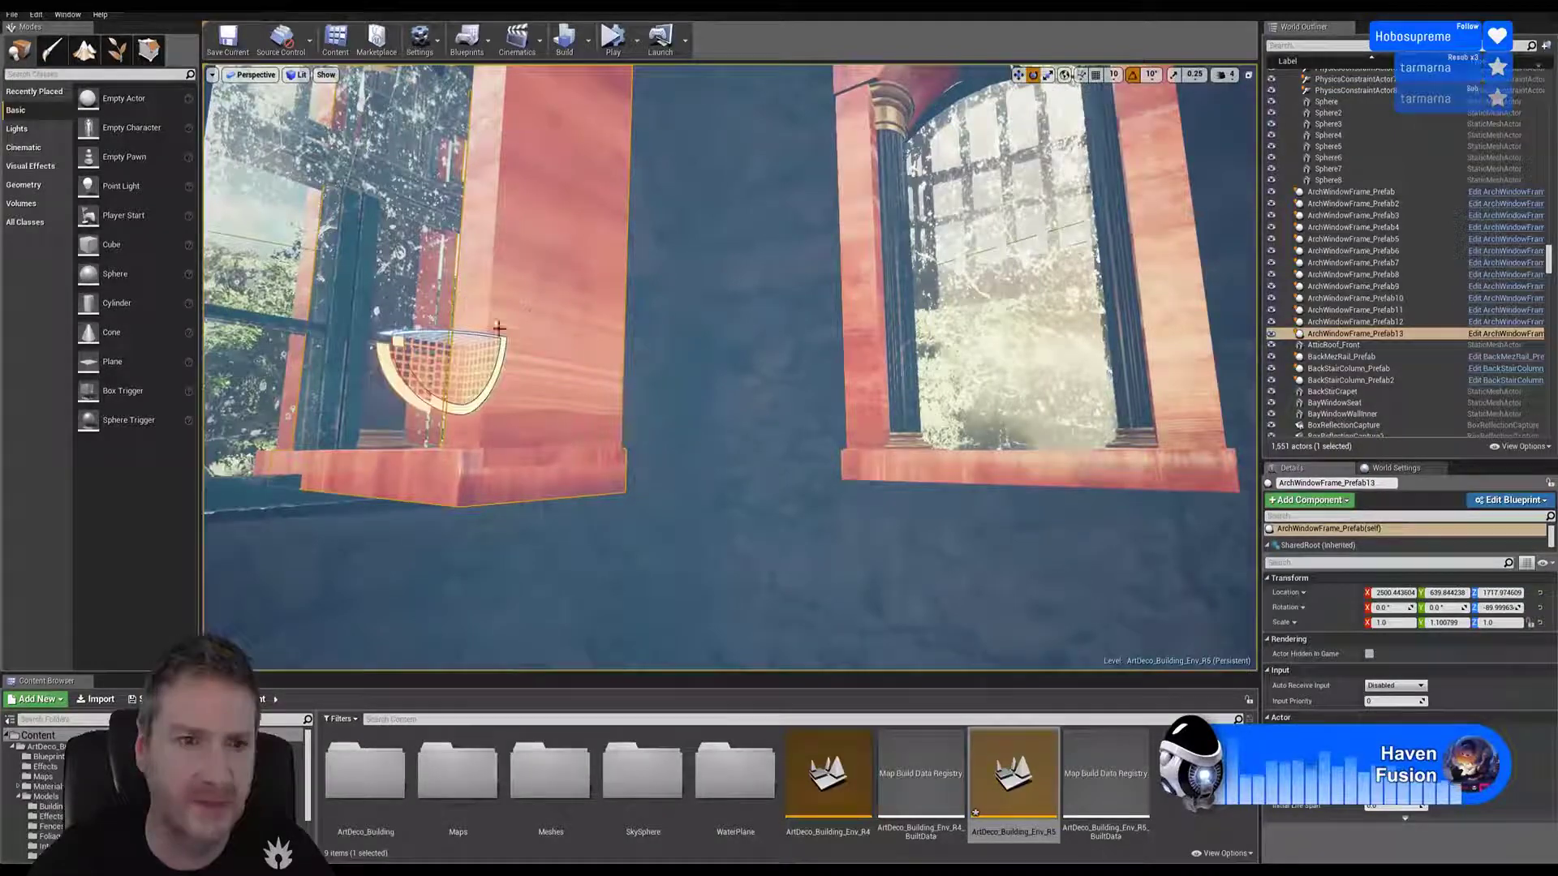
pyautogui.moveTo(447, 328); pyautogui.dragTo(348, 336)
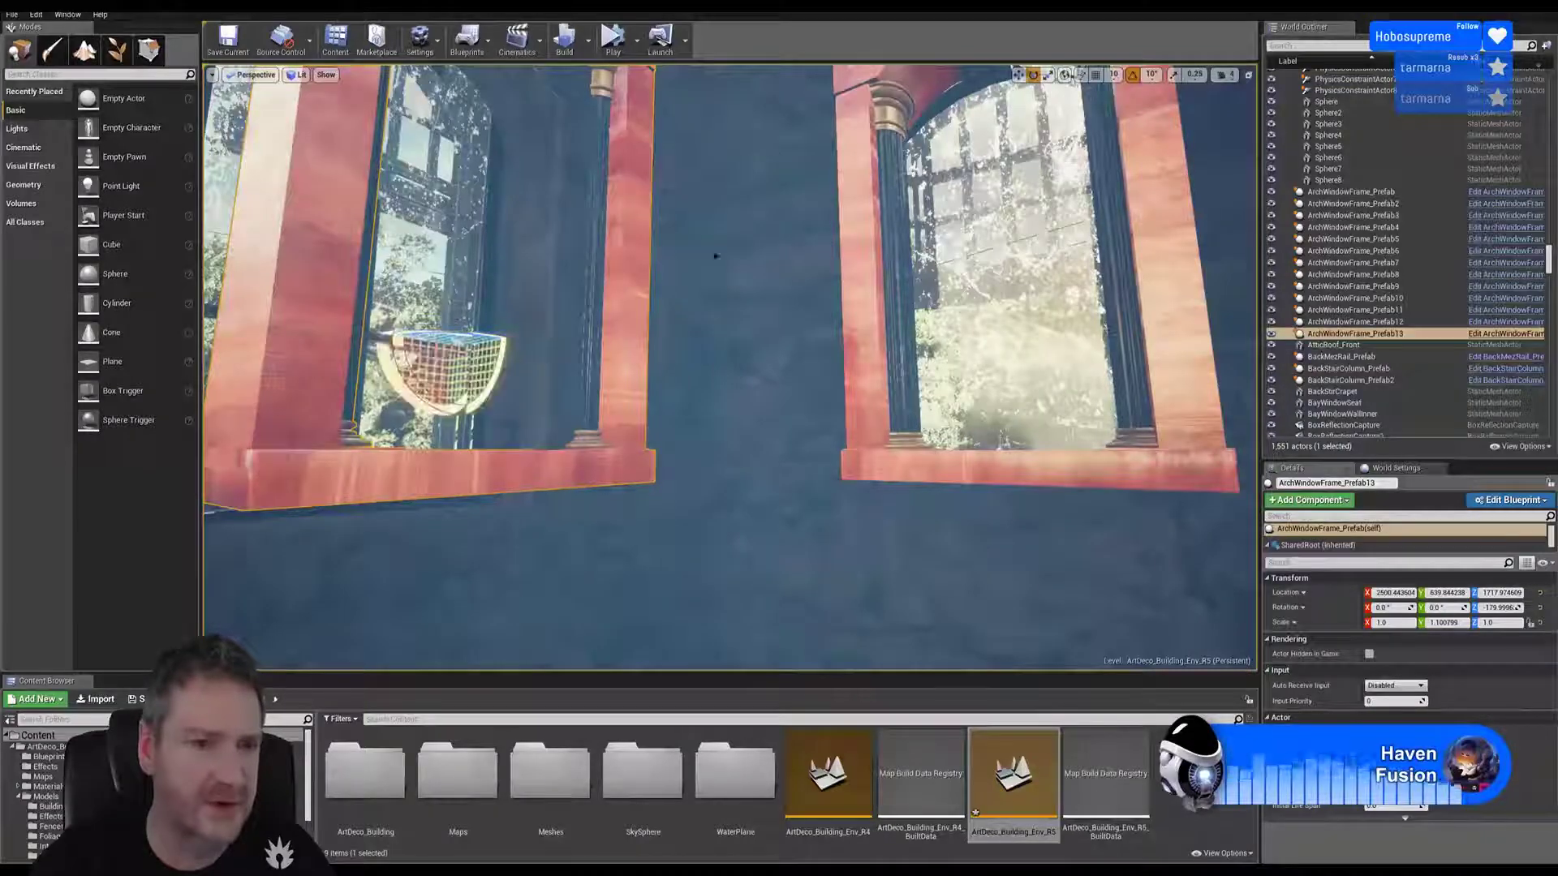
pyautogui.click(1018, 75)
pyautogui.moveTo(704, 323); pyautogui.dragTo(705, 323, button='right')
pyautogui.moveTo(775, 219); pyautogui.dragTo(775, 219, button='right')
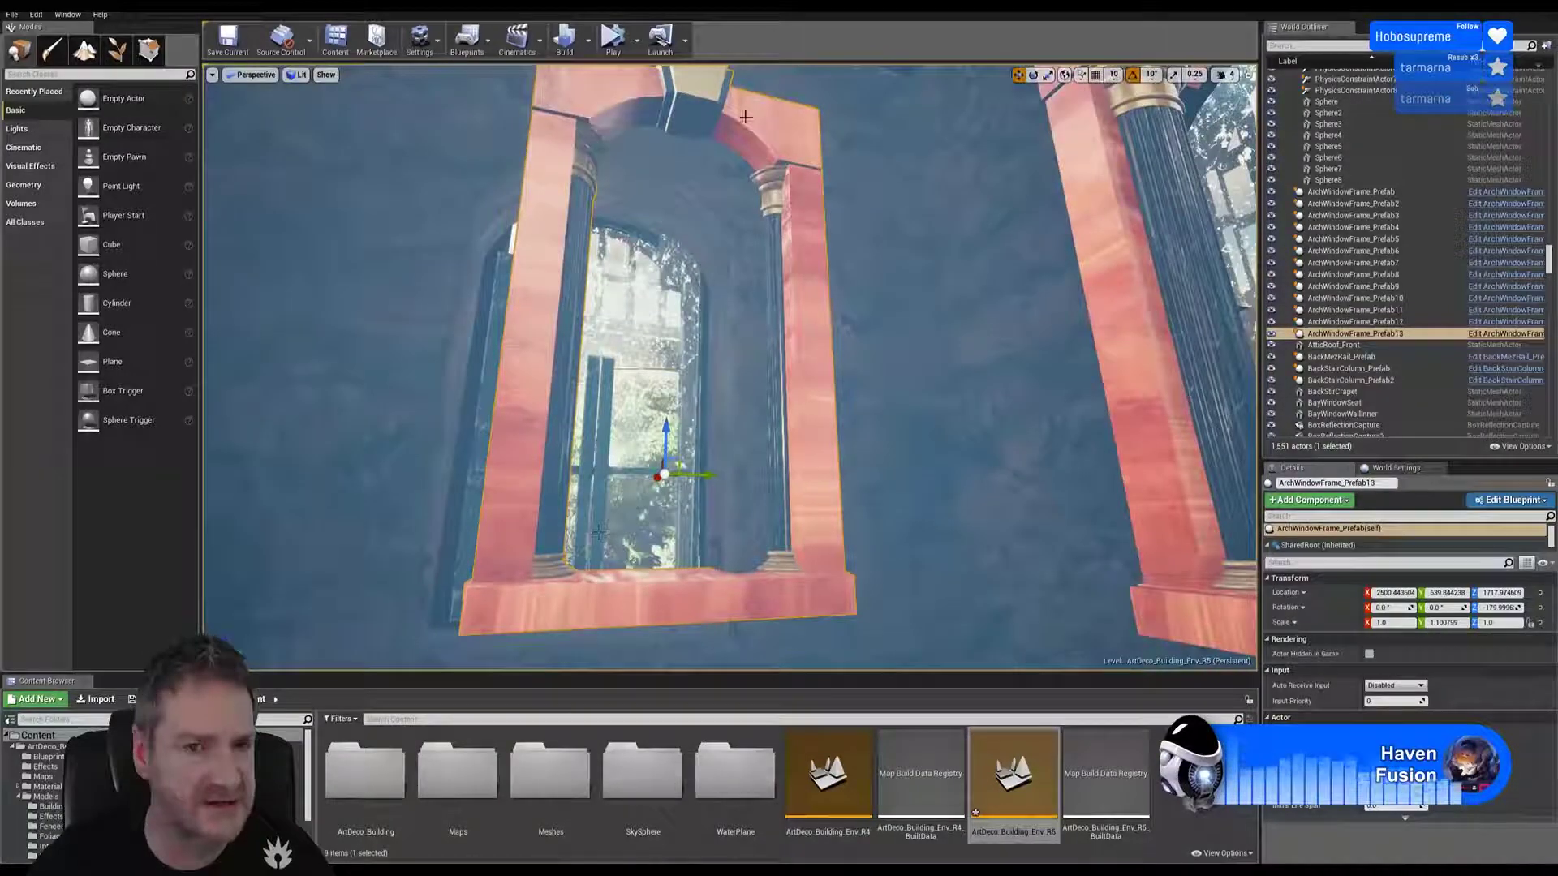
pyautogui.moveTo(708, 473); pyautogui.dragTo(638, 471)
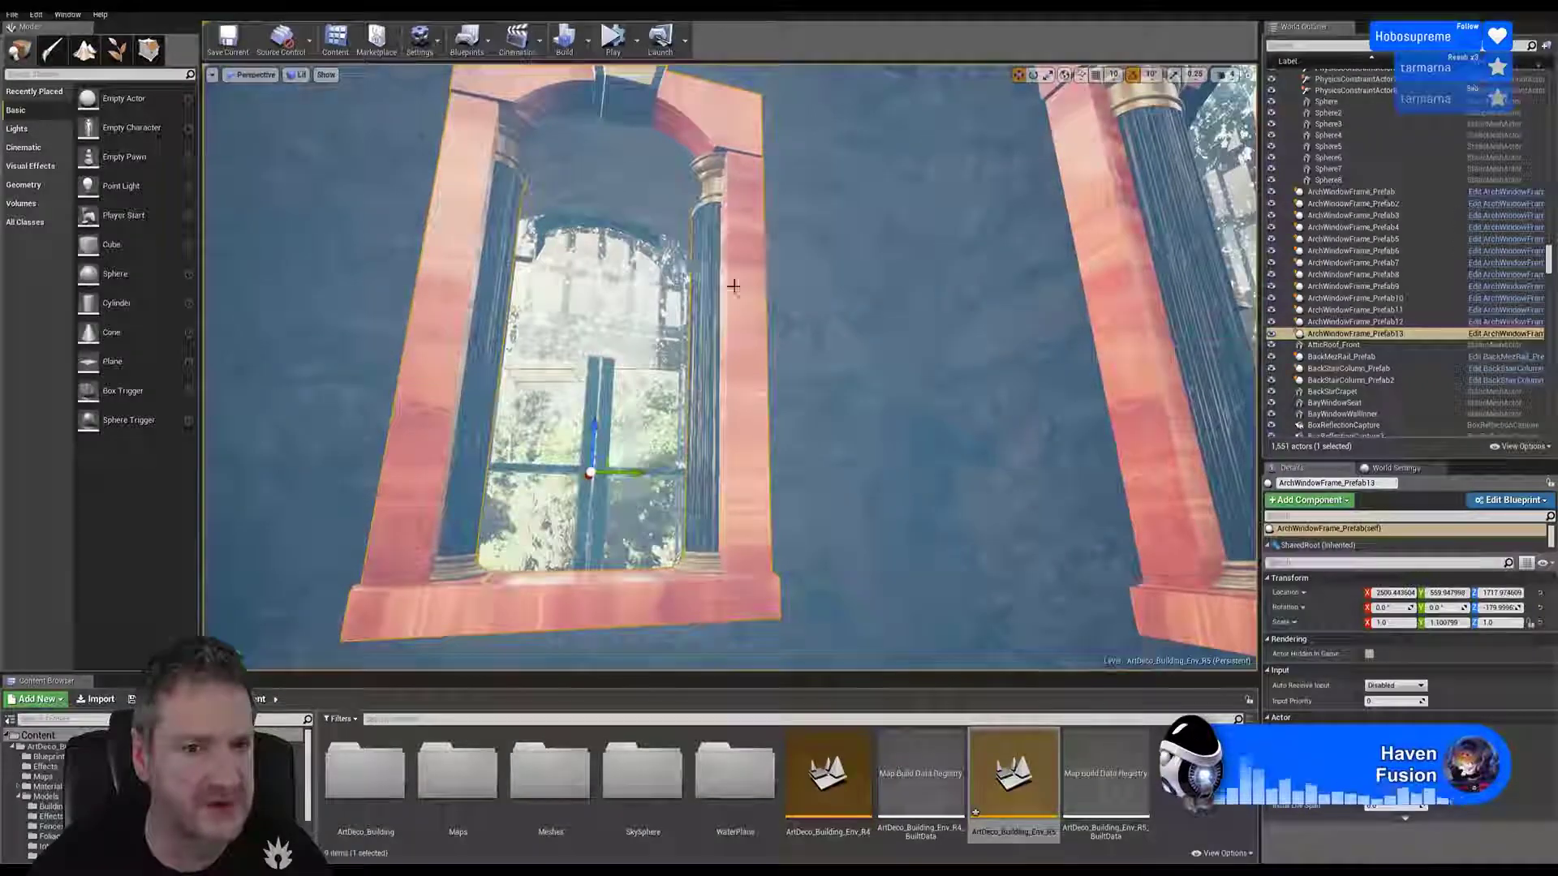
# Step: Lower the copied frame to a Z of about 1639.9 and shift its depth against the wall to an X of about 2533.1
pyautogui.moveTo(733, 286); pyautogui.dragTo(734, 286, button='right')
pyautogui.moveTo(840, 401); pyautogui.dragTo(841, 401, button='right')
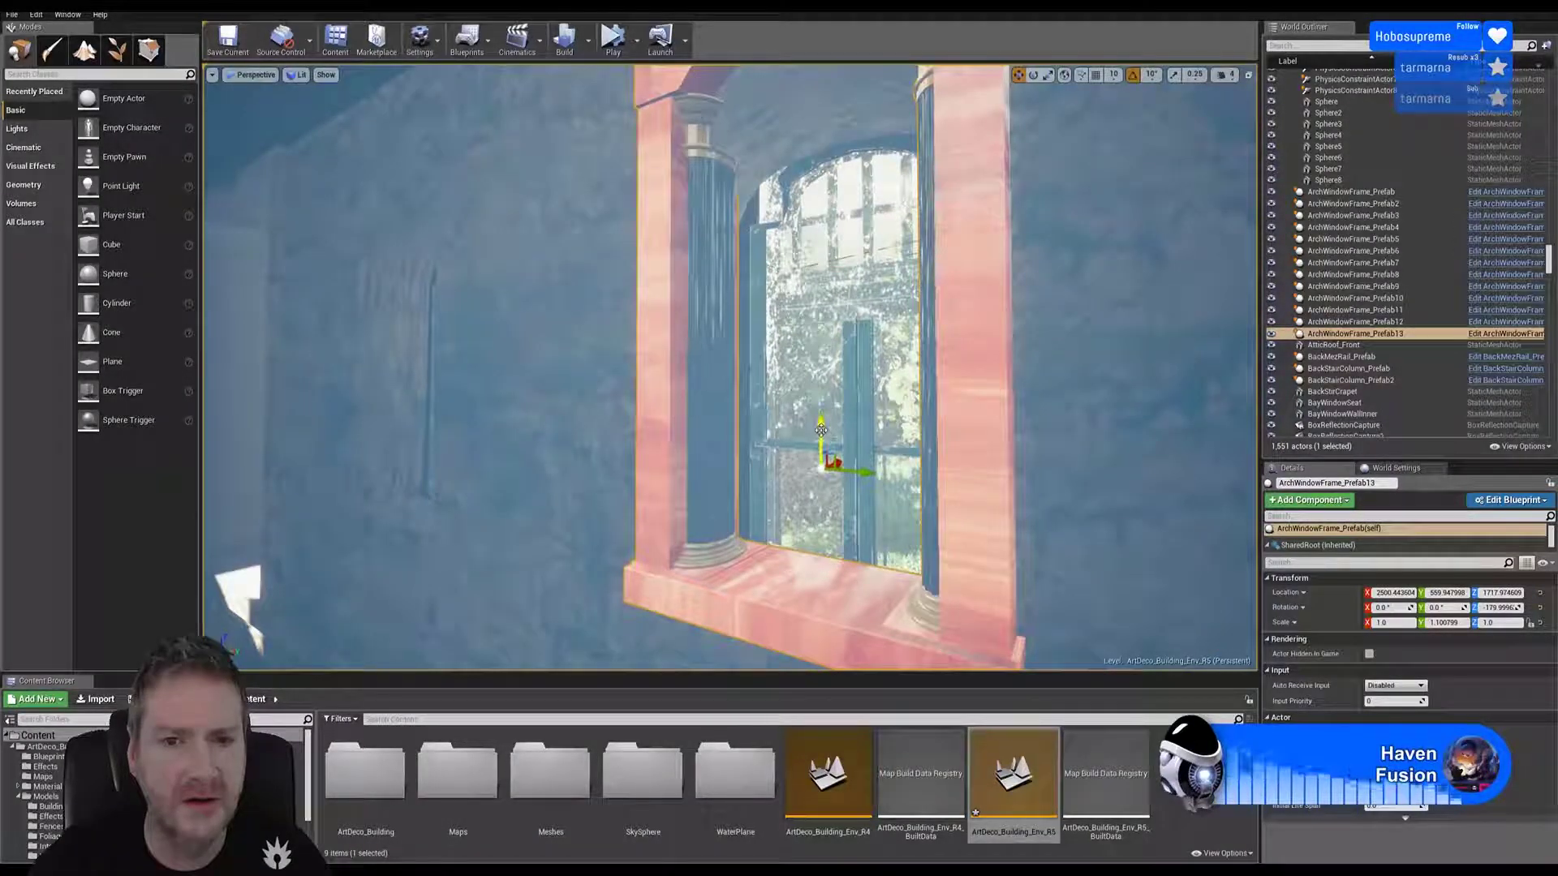
pyautogui.moveTo(821, 430); pyautogui.dragTo(848, 518)
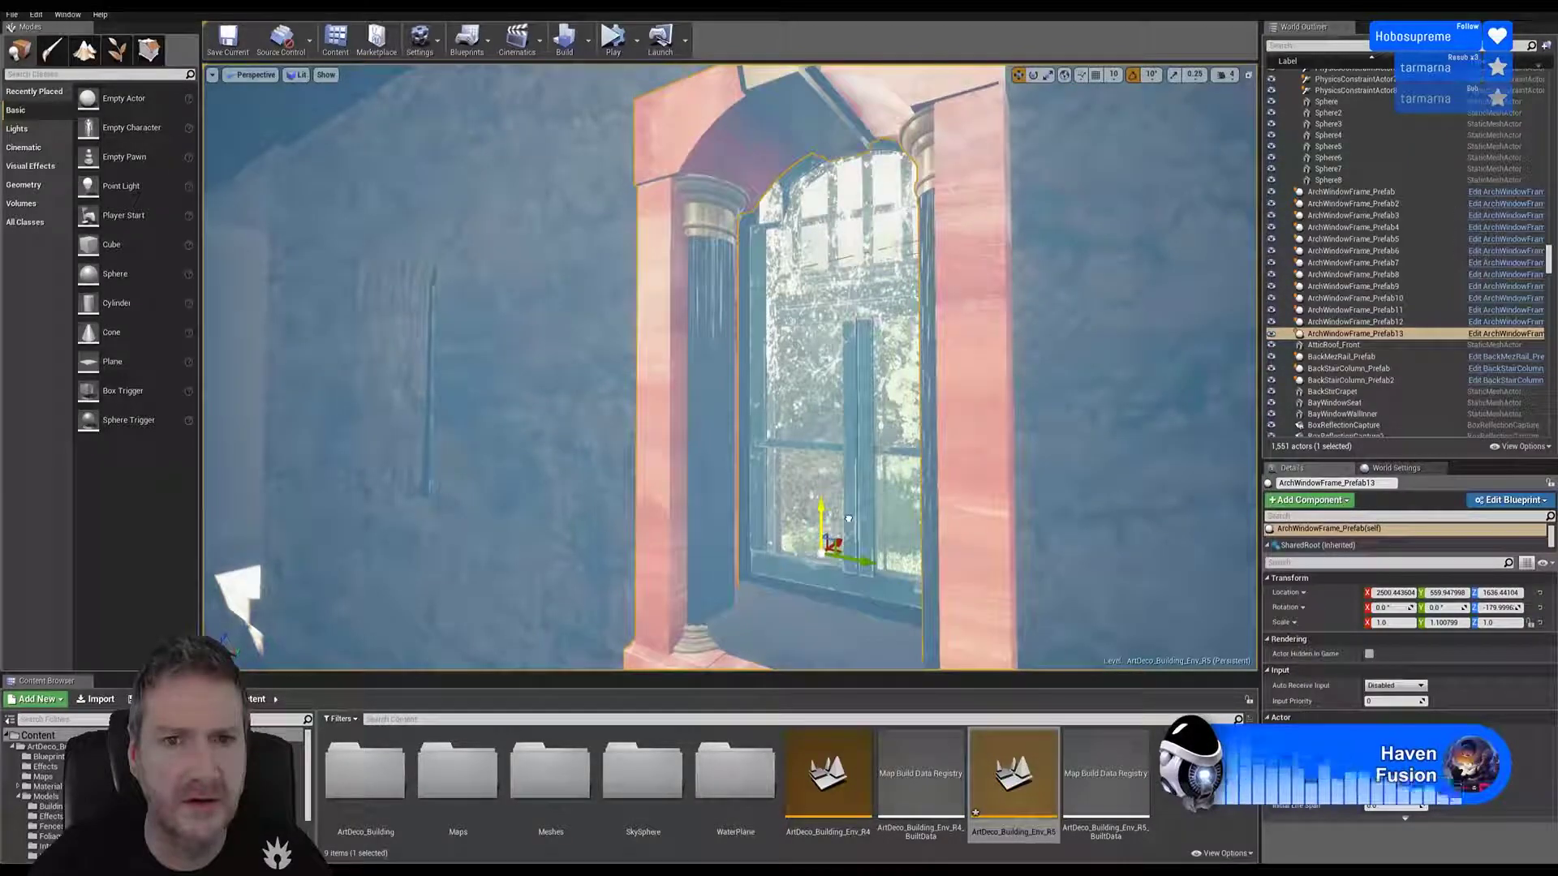
pyautogui.moveTo(900, 445); pyautogui.dragTo(900, 445, button='right')
pyautogui.moveTo(745, 442); pyautogui.dragTo(745, 443, button='right')
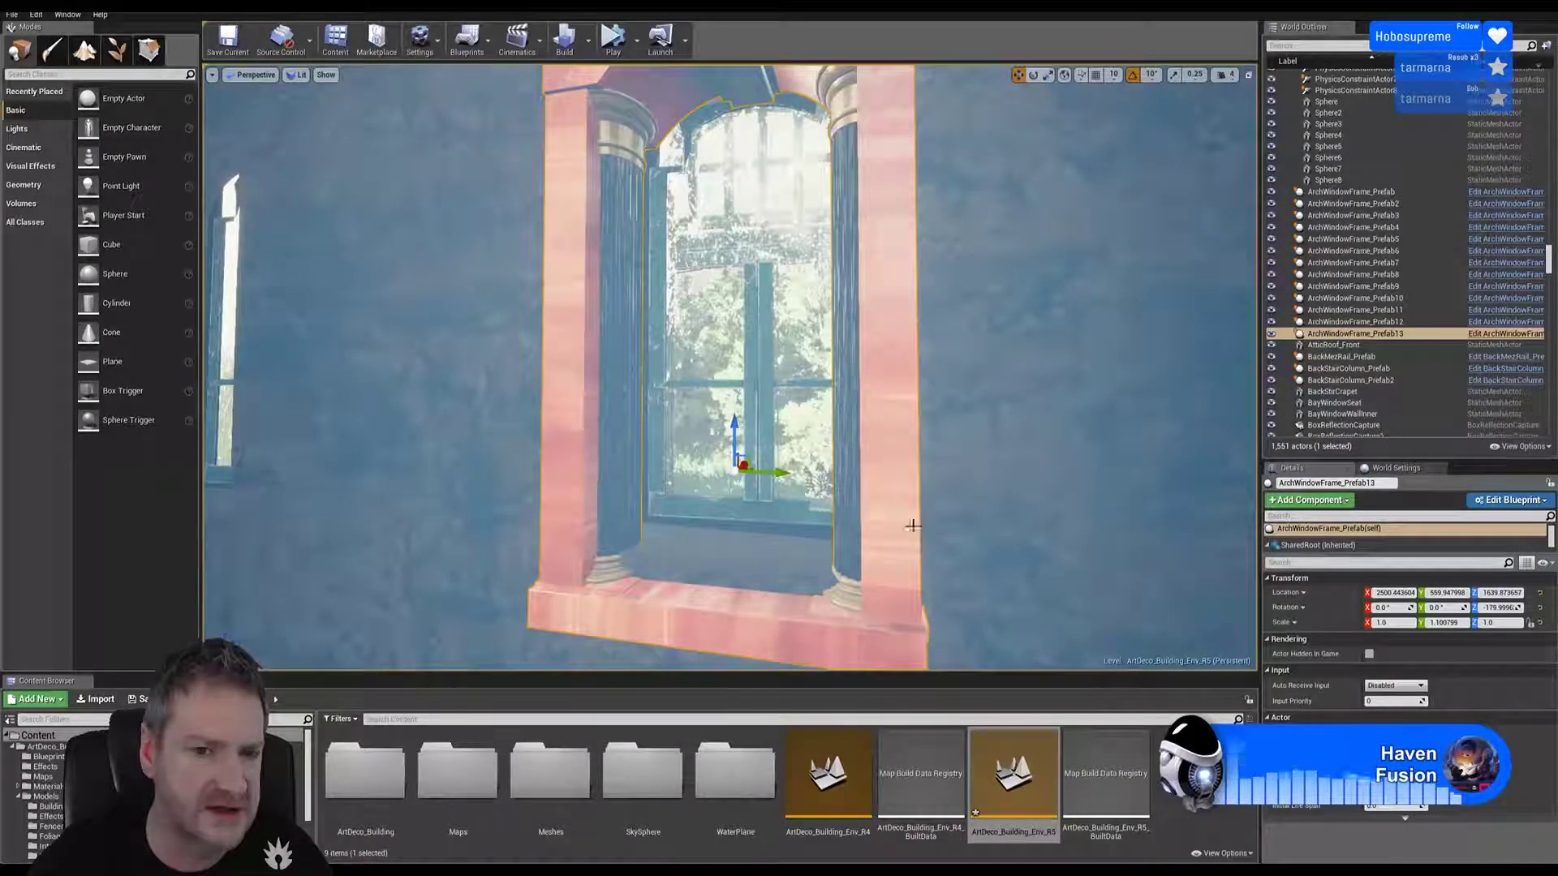
pyautogui.moveTo(913, 526); pyautogui.dragTo(909, 498, button='right')
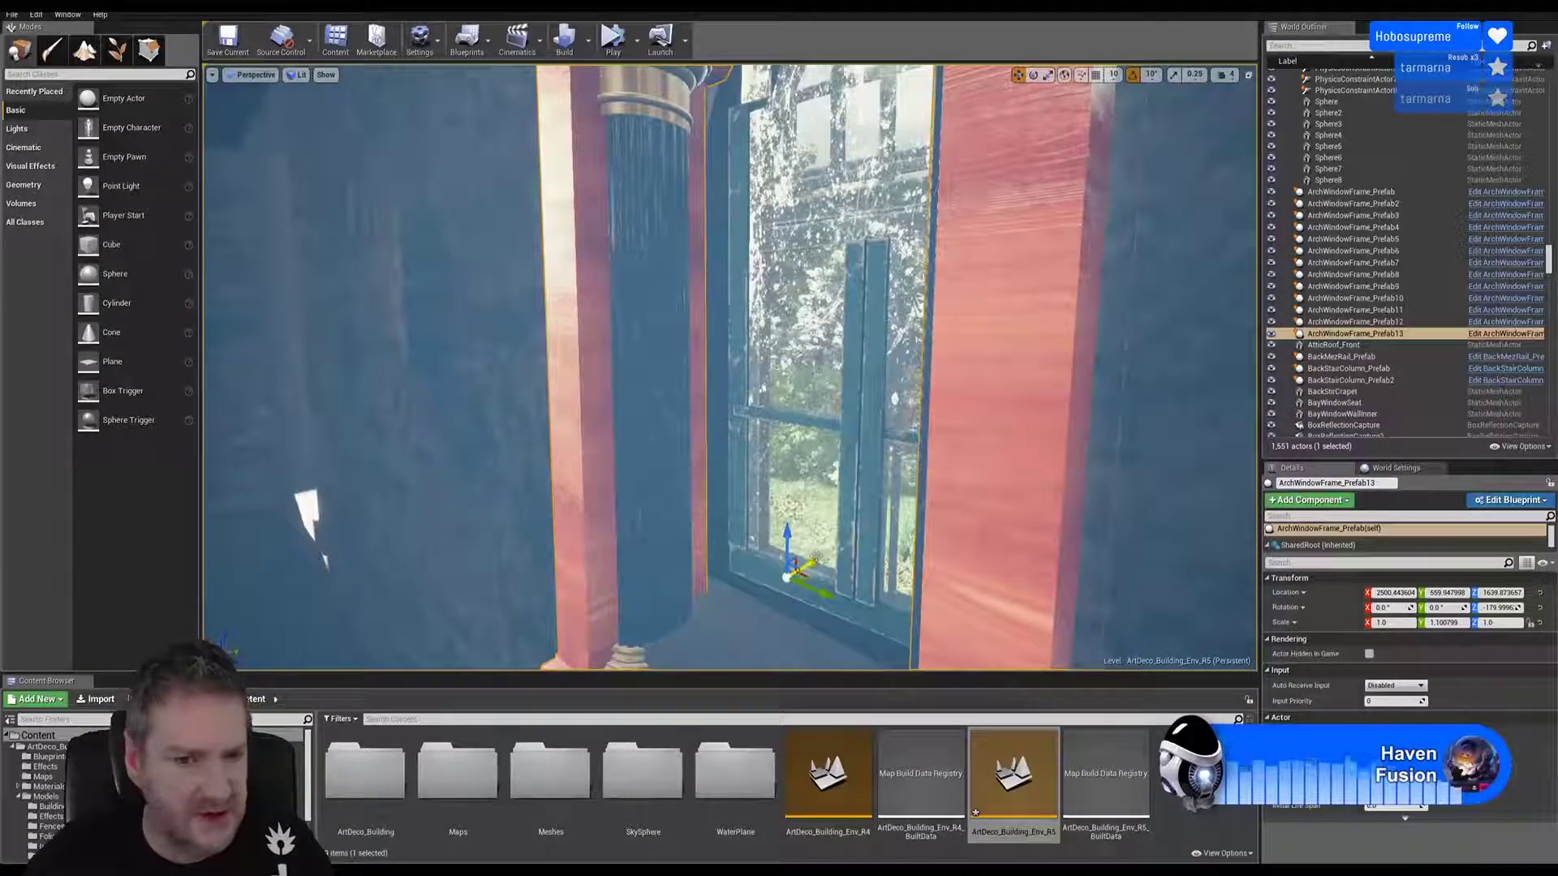
pyautogui.moveTo(816, 560); pyautogui.dragTo(841, 550)
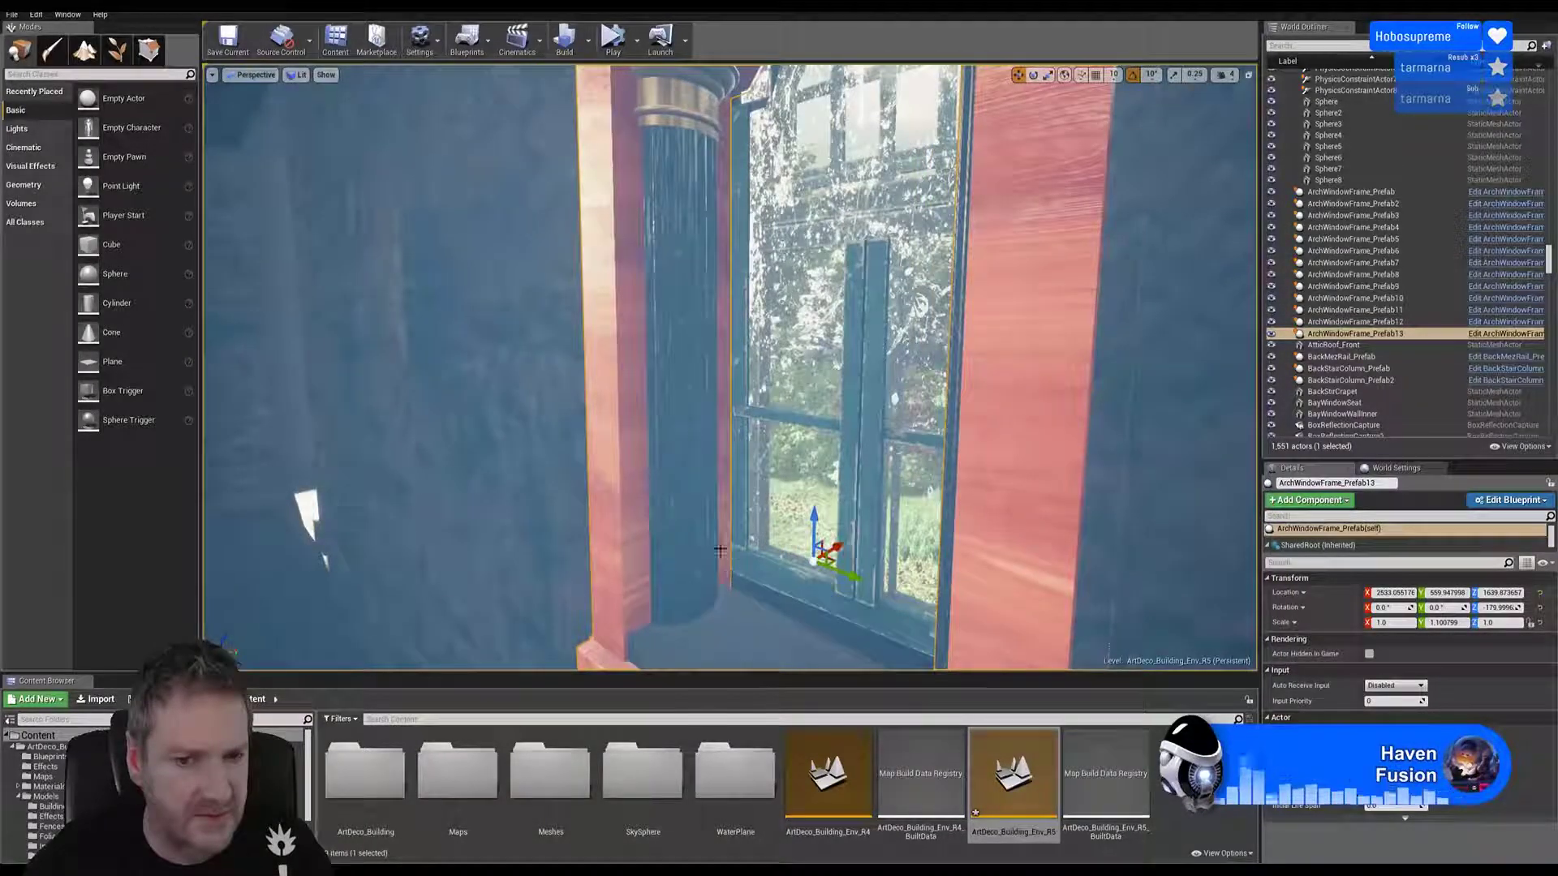
pyautogui.moveTo(720, 551); pyautogui.dragTo(750, 516, button='right')
# Step: Raise the frame's sill component to a local Z of about -92.2 so it meets the window's lower edge
pyautogui.click(894, 417)
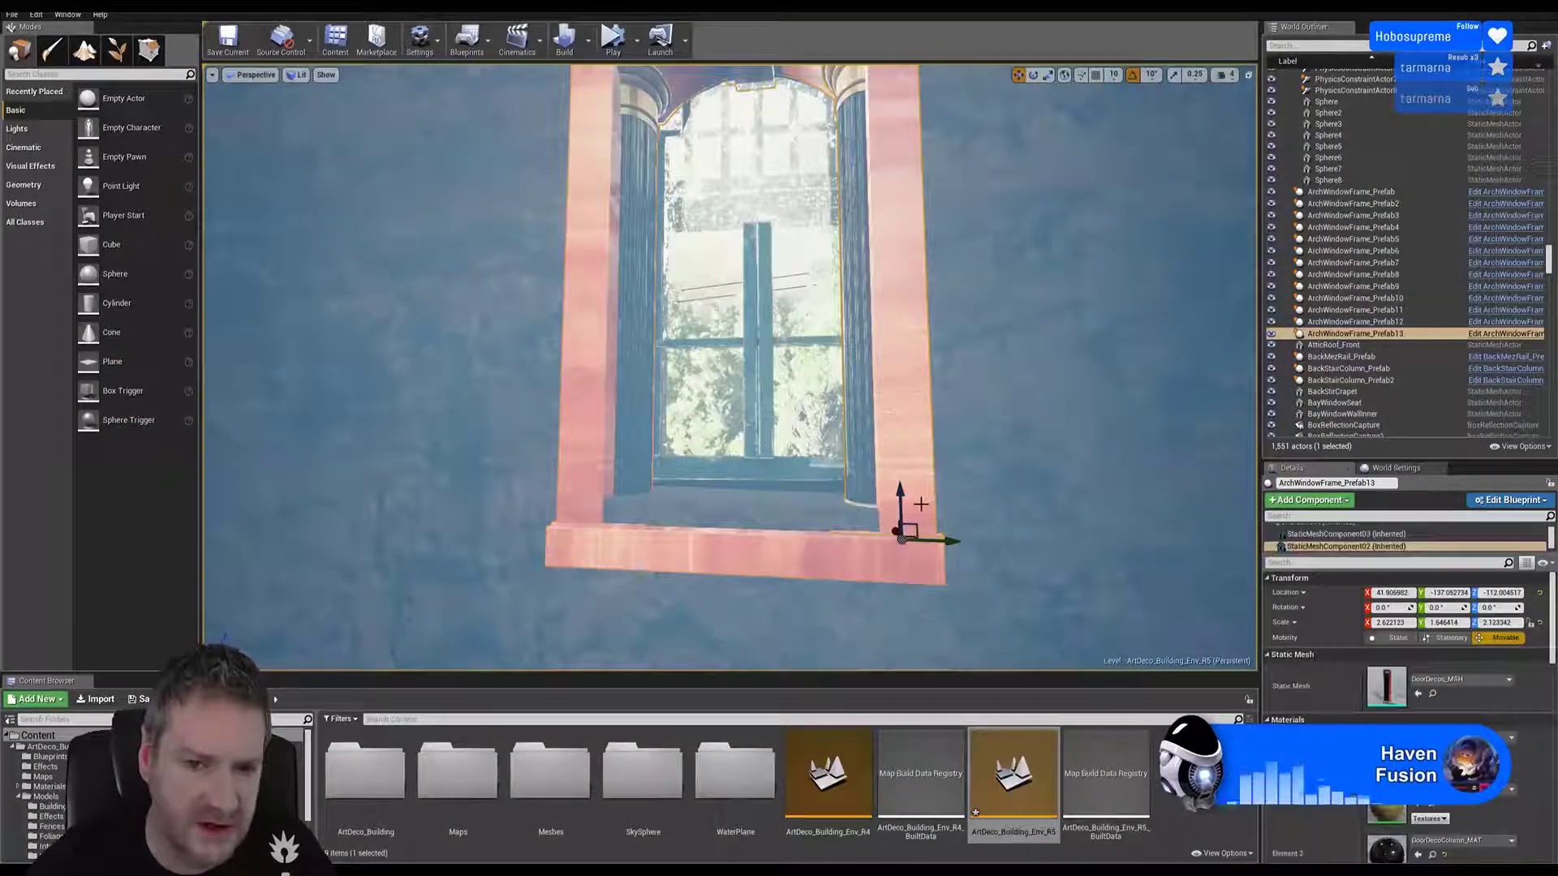
pyautogui.click(798, 552)
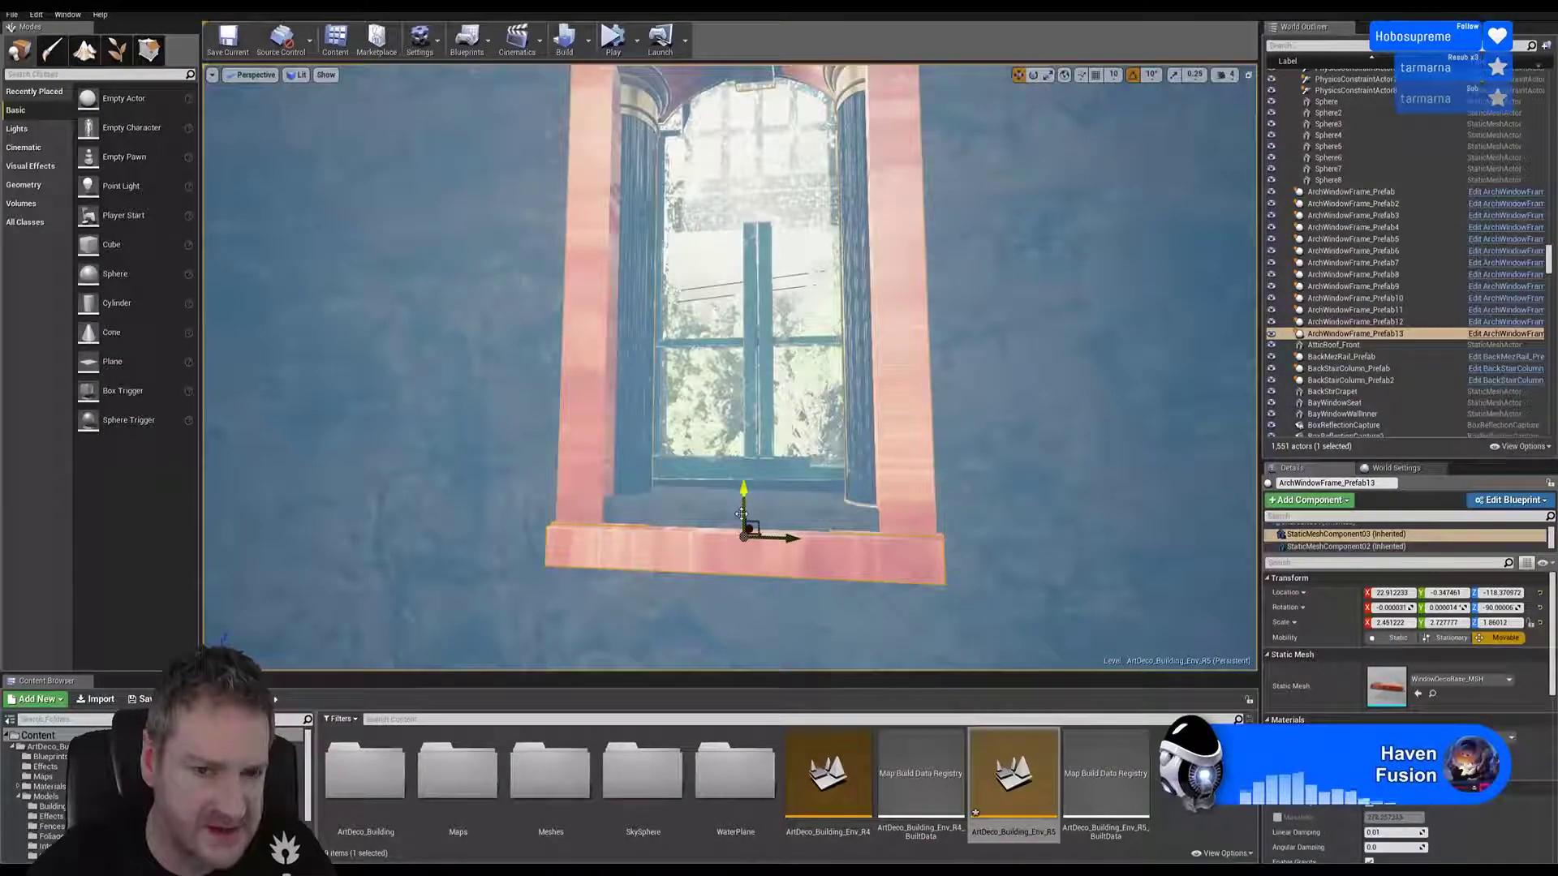
pyautogui.moveTo(740, 513); pyautogui.dragTo(777, 486)
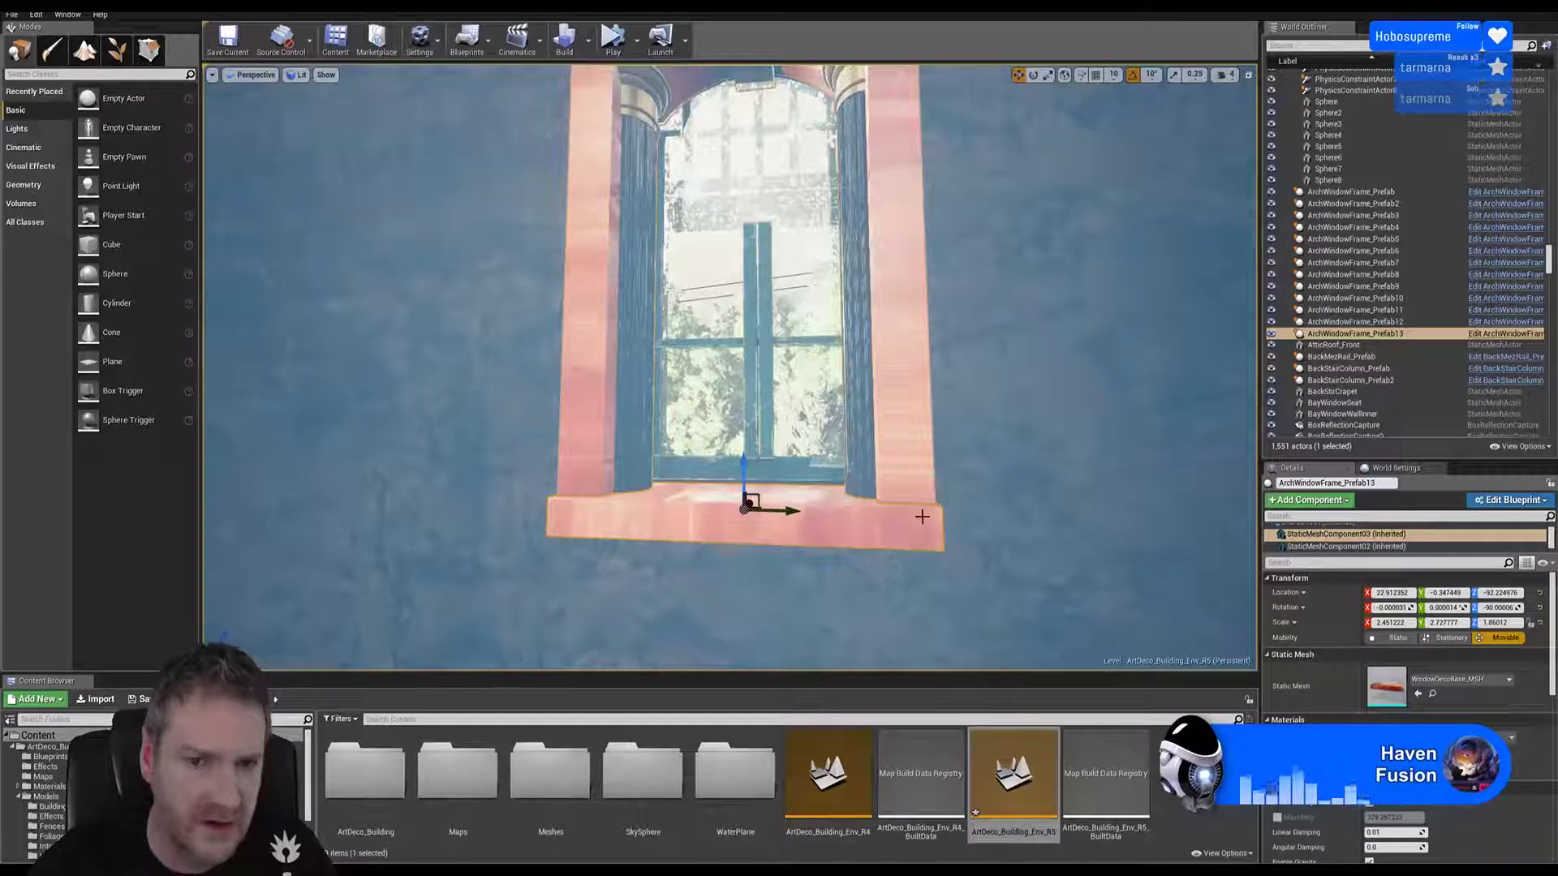
# Step: Scale both side column components to a Z scale of about 2.08 and raise them to a local Z of about -82.0
pyautogui.click(616, 413)
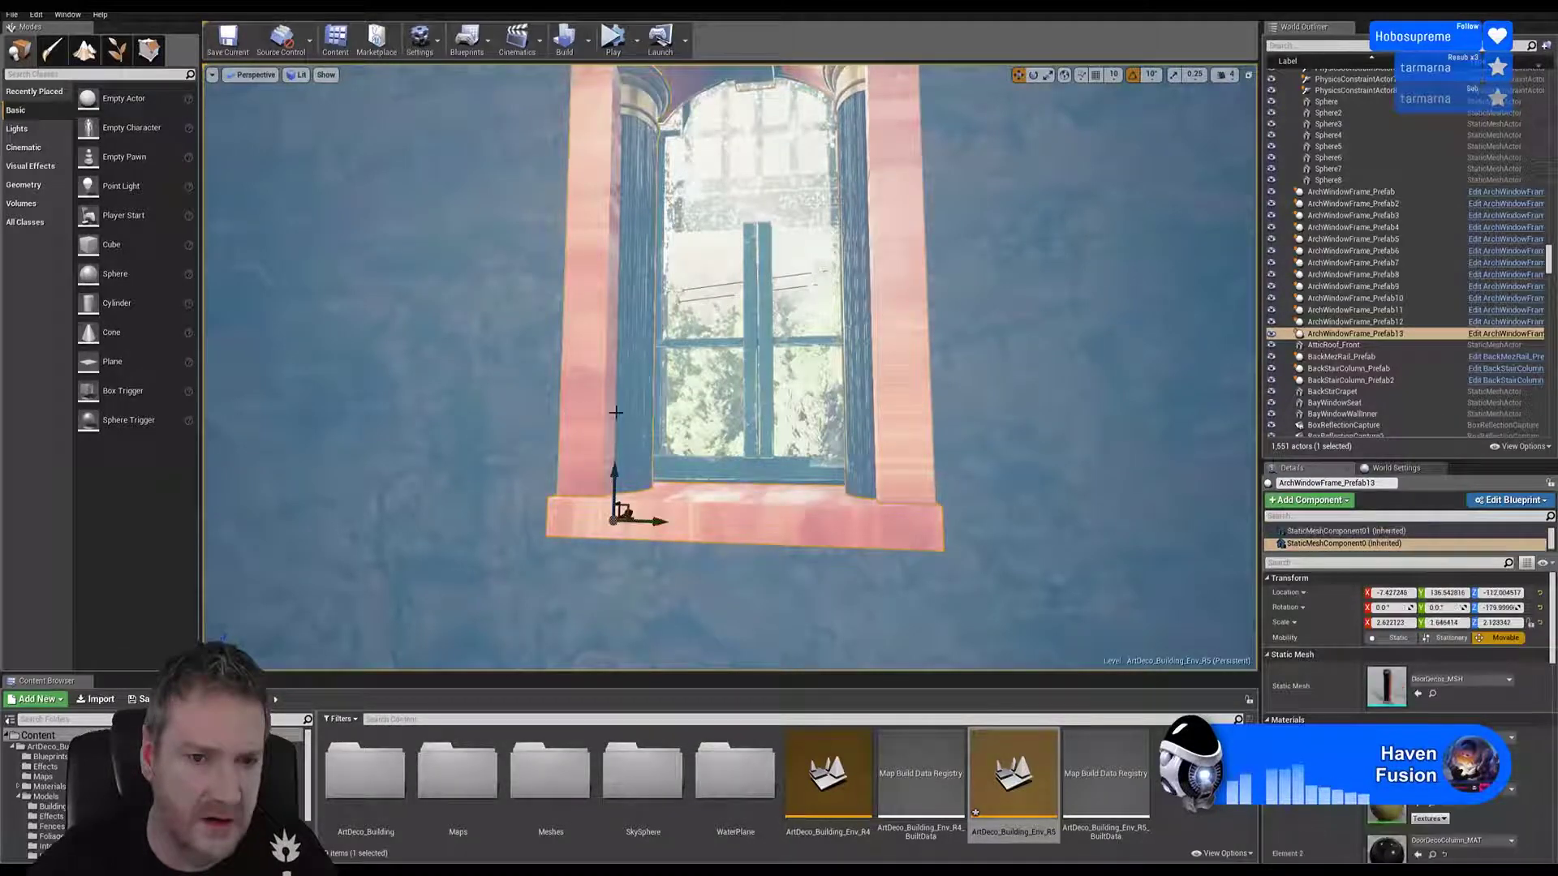
pyautogui.keyDown('ctrl'); pyautogui.click(901, 361); pyautogui.keyUp('ctrl')
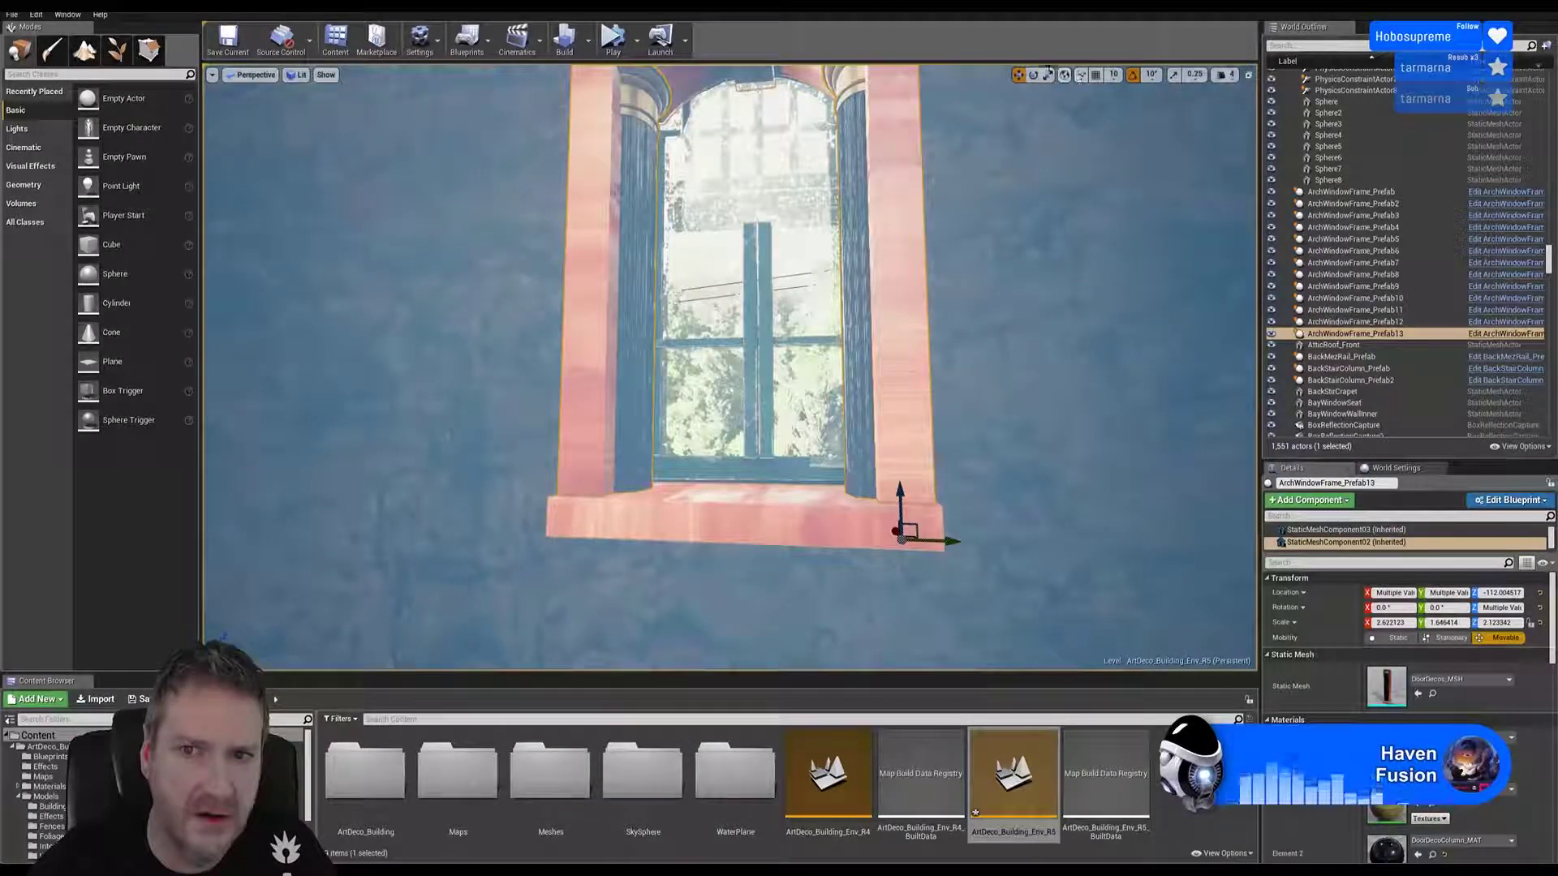
pyautogui.click(1047, 75)
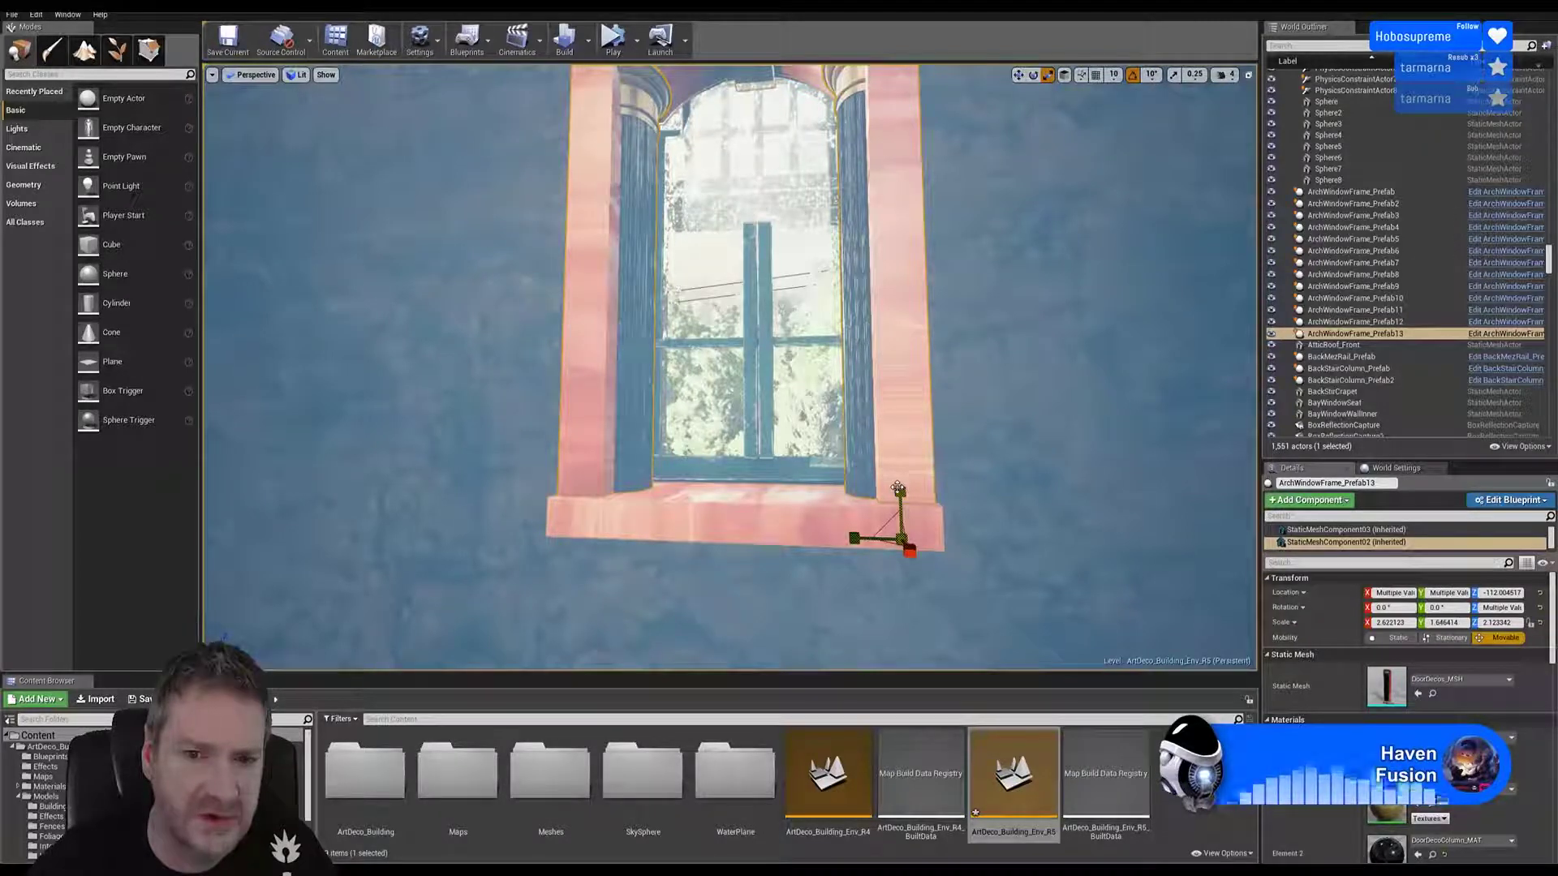
pyautogui.moveTo(899, 492); pyautogui.dragTo(899, 494)
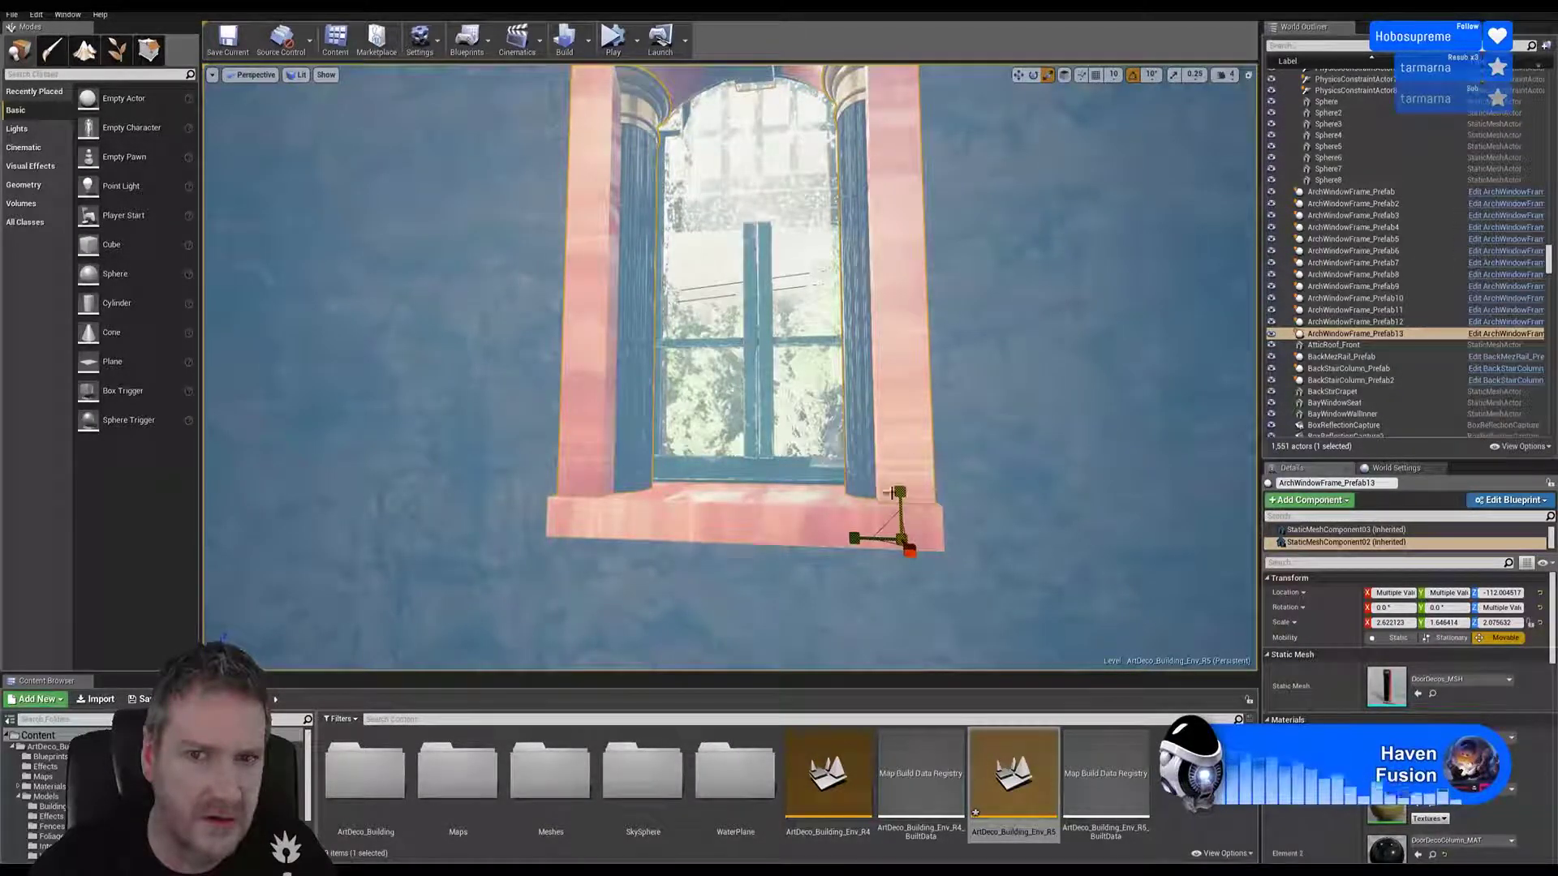
pyautogui.click(1018, 75)
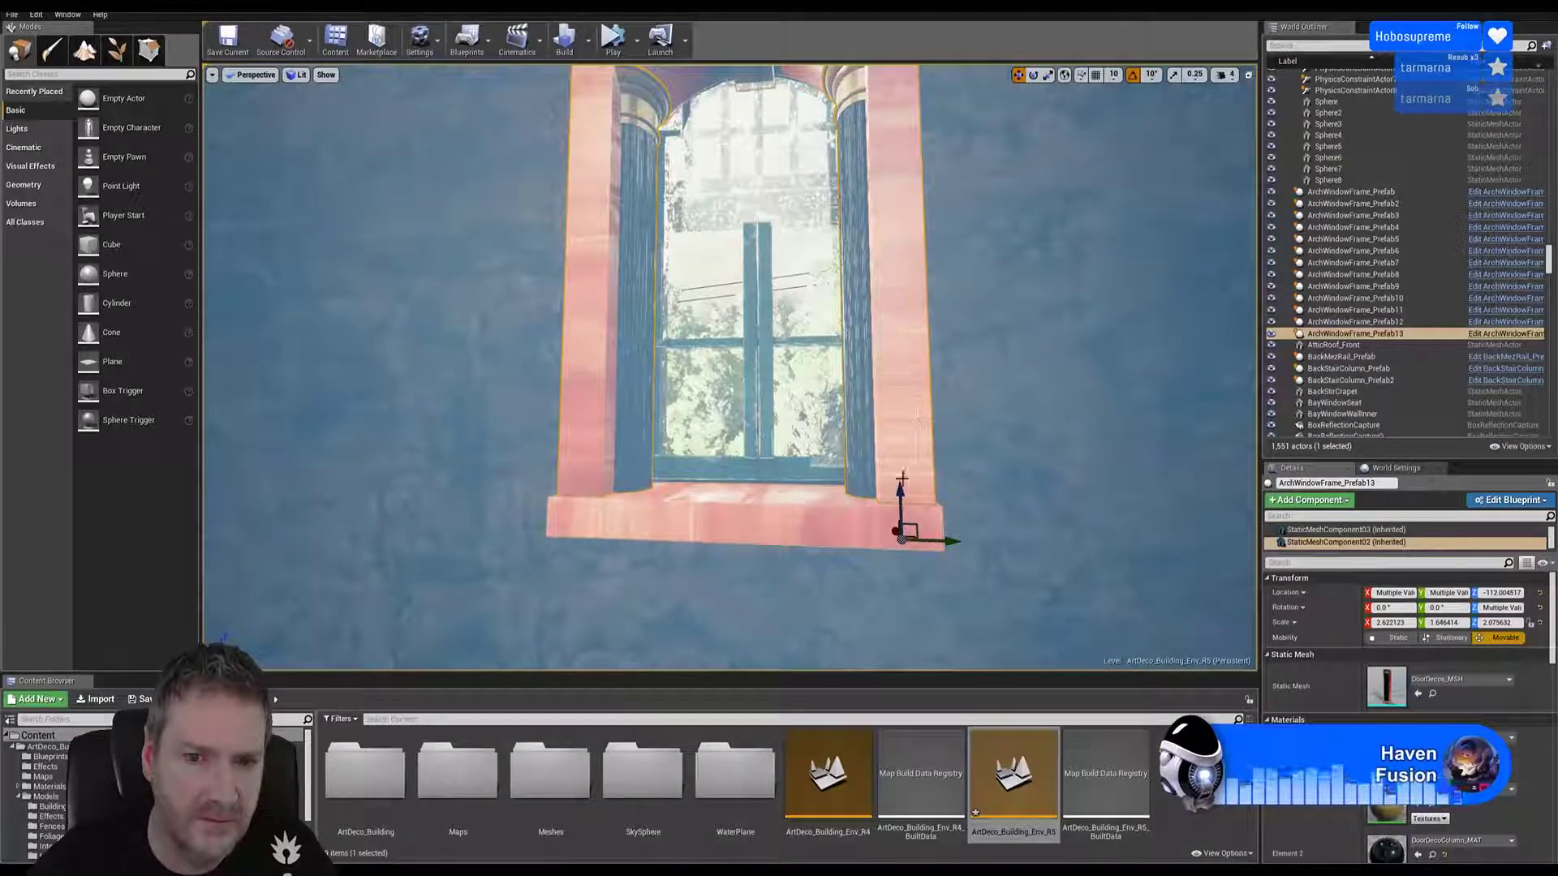
pyautogui.moveTo(903, 488); pyautogui.dragTo(911, 454)
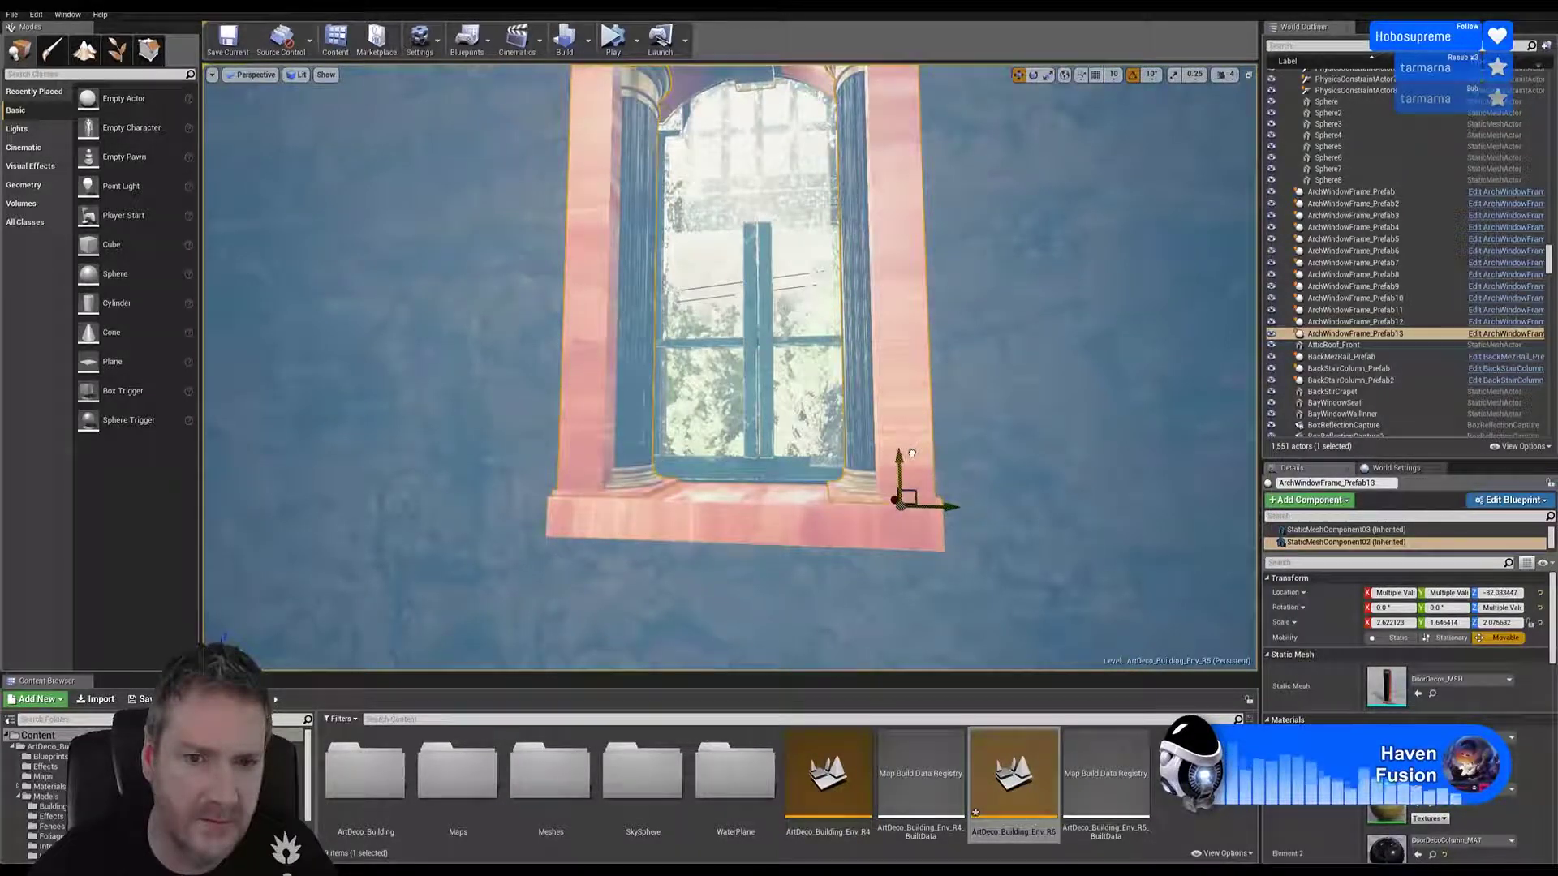
# Step: Shorten both side column components to a Z scale of about 1.99 to fit under the arch, and clear the selection
pyautogui.moveTo(999, 337); pyautogui.dragTo(999, 280, button='right')
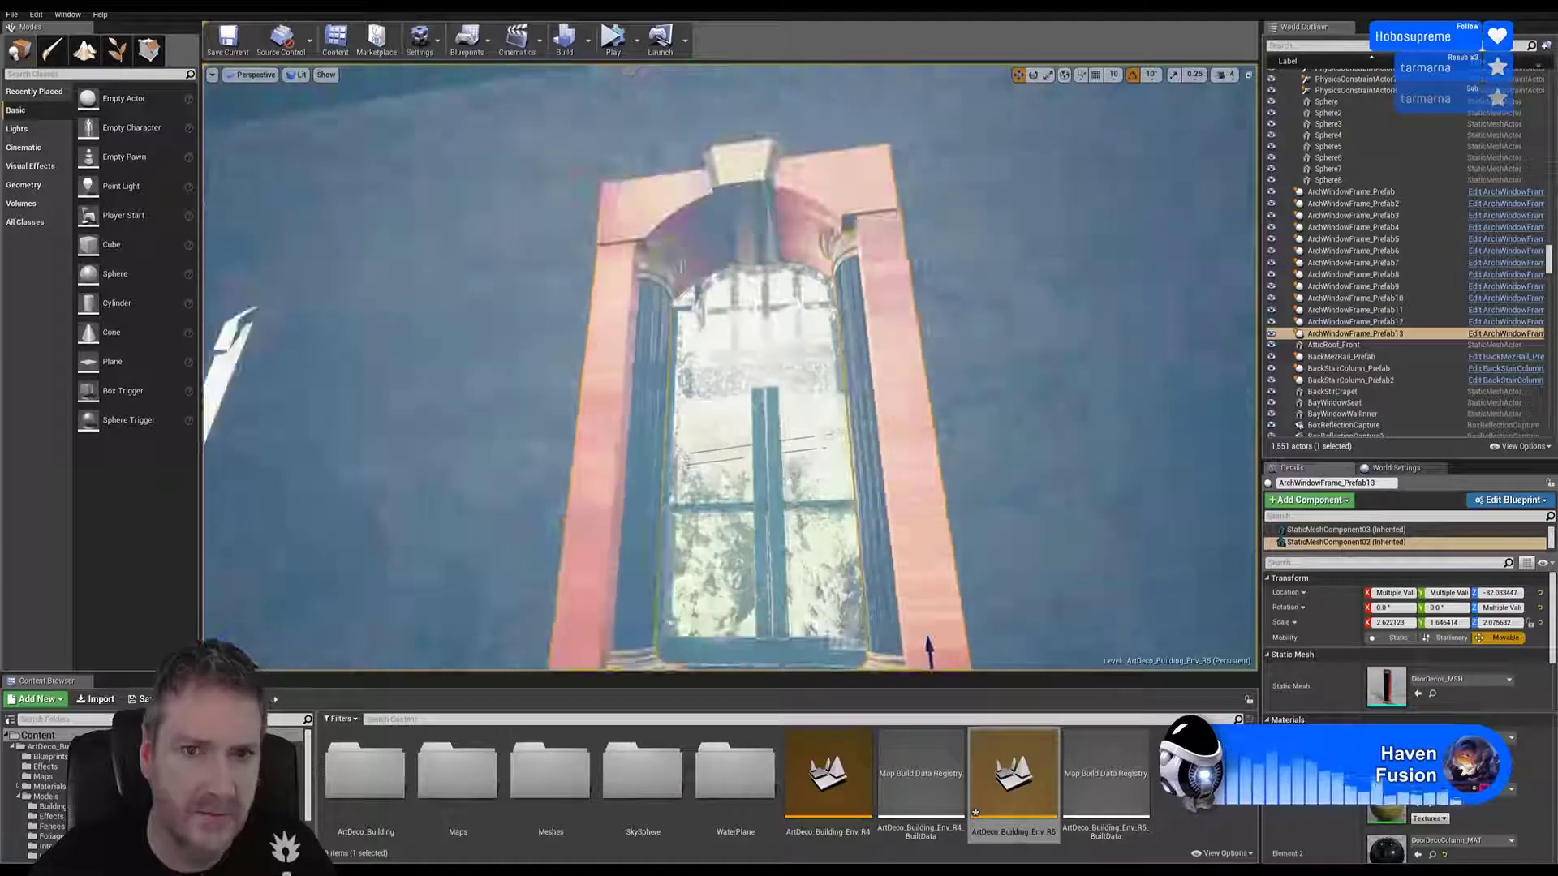
pyautogui.click(1047, 74)
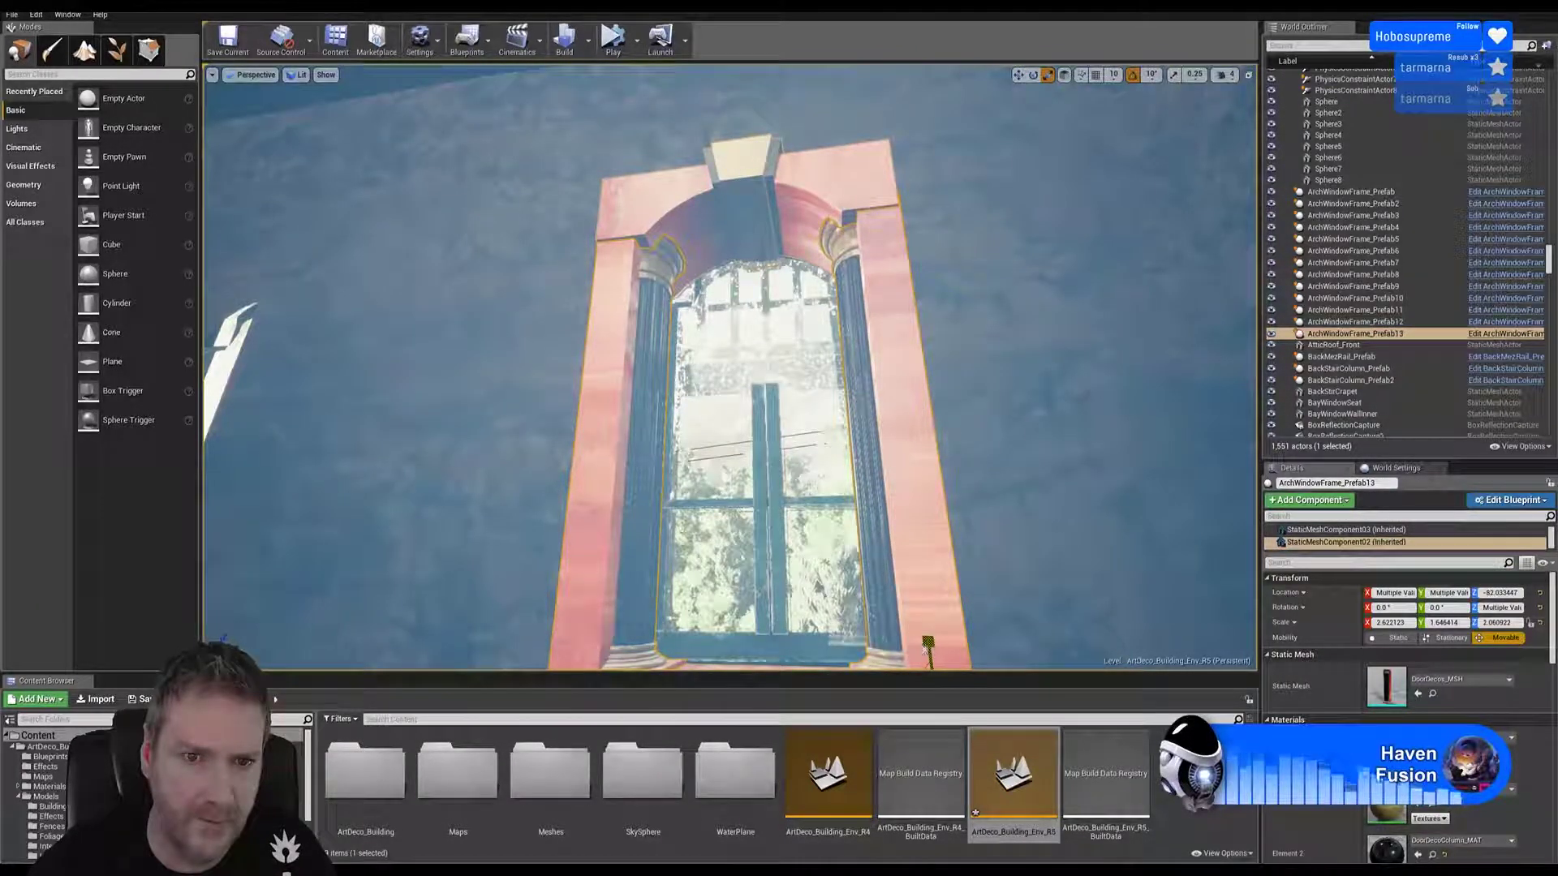
pyautogui.moveTo(925, 649); pyautogui.dragTo(926, 656)
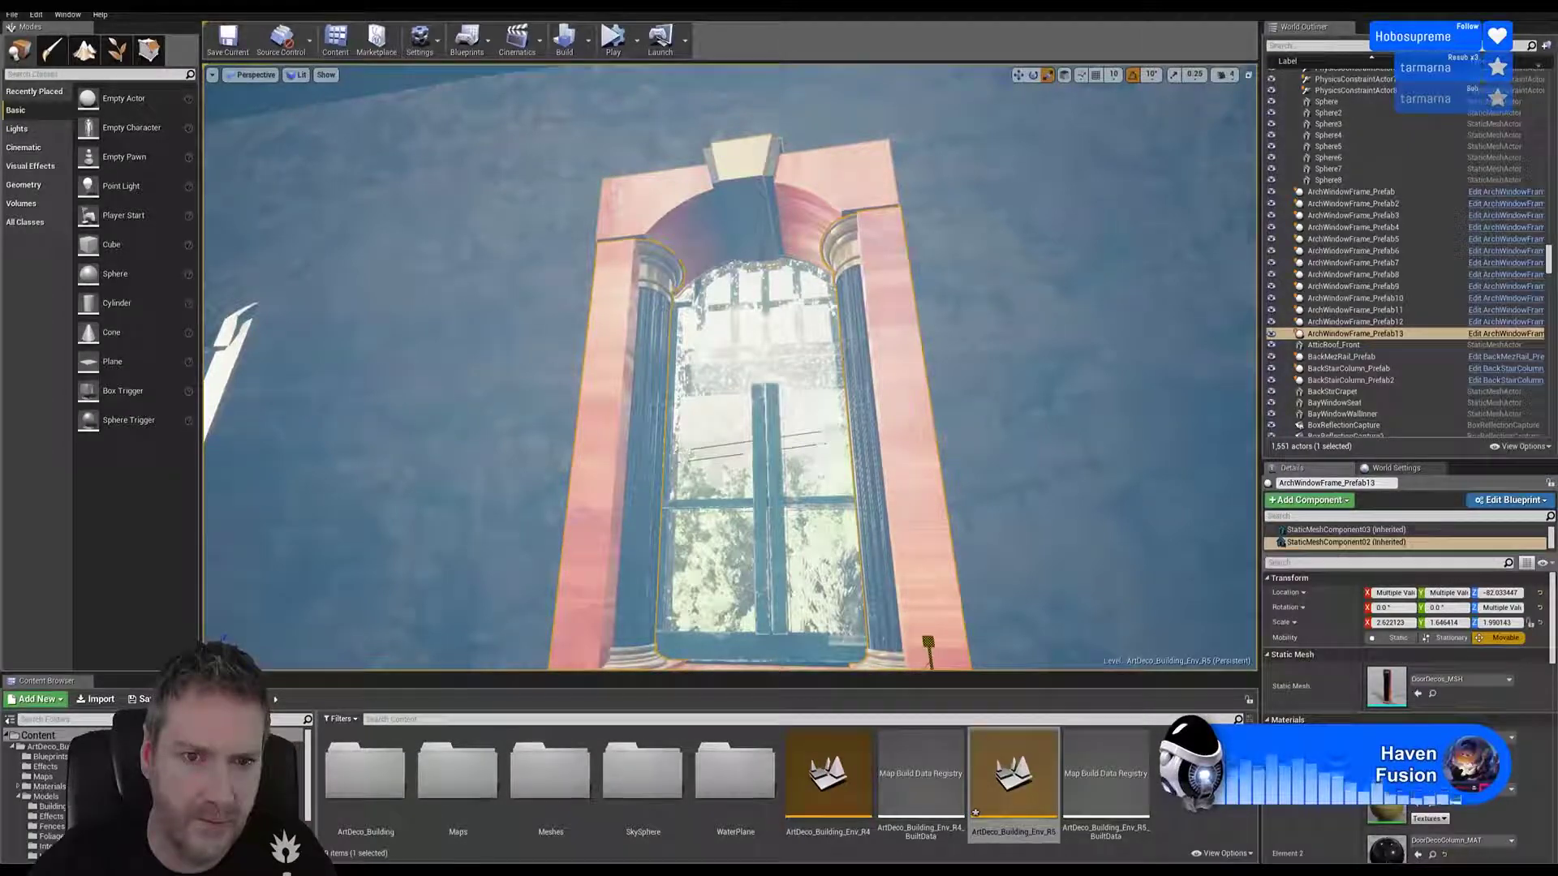
pyautogui.moveTo(925, 432); pyautogui.dragTo(902, 458, button='right')
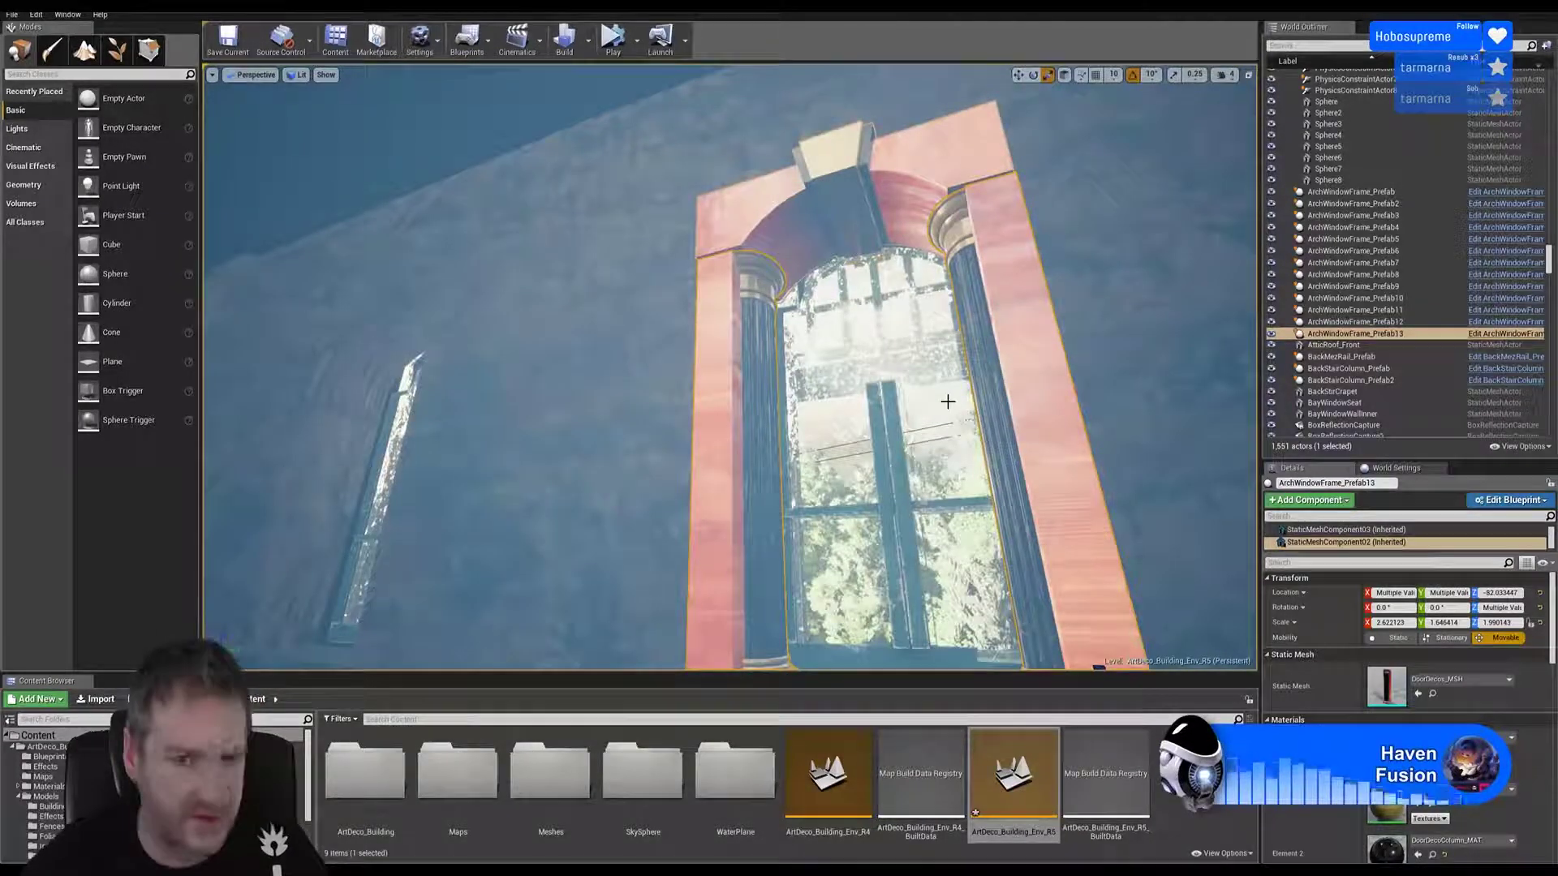
pyautogui.press('Escape')
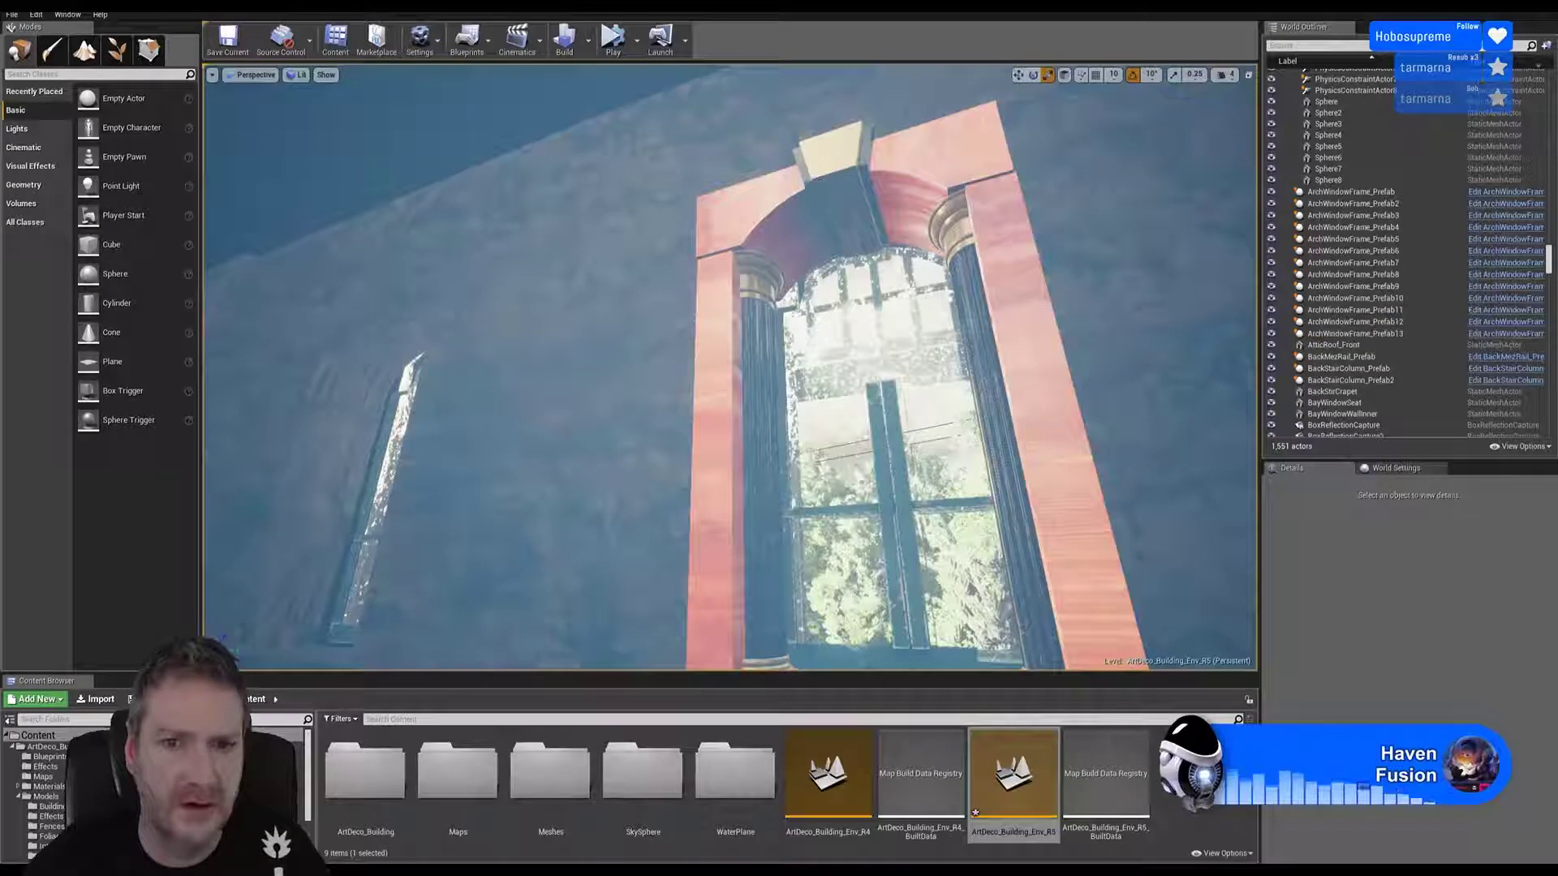
# Step: Select the adjusted arched frame ArchWindowFrame_Prefab13 and duplicate it
pyautogui.click(777, 292)
pyautogui.moveTo(777, 292); pyautogui.dragTo(814, 303, button='right')
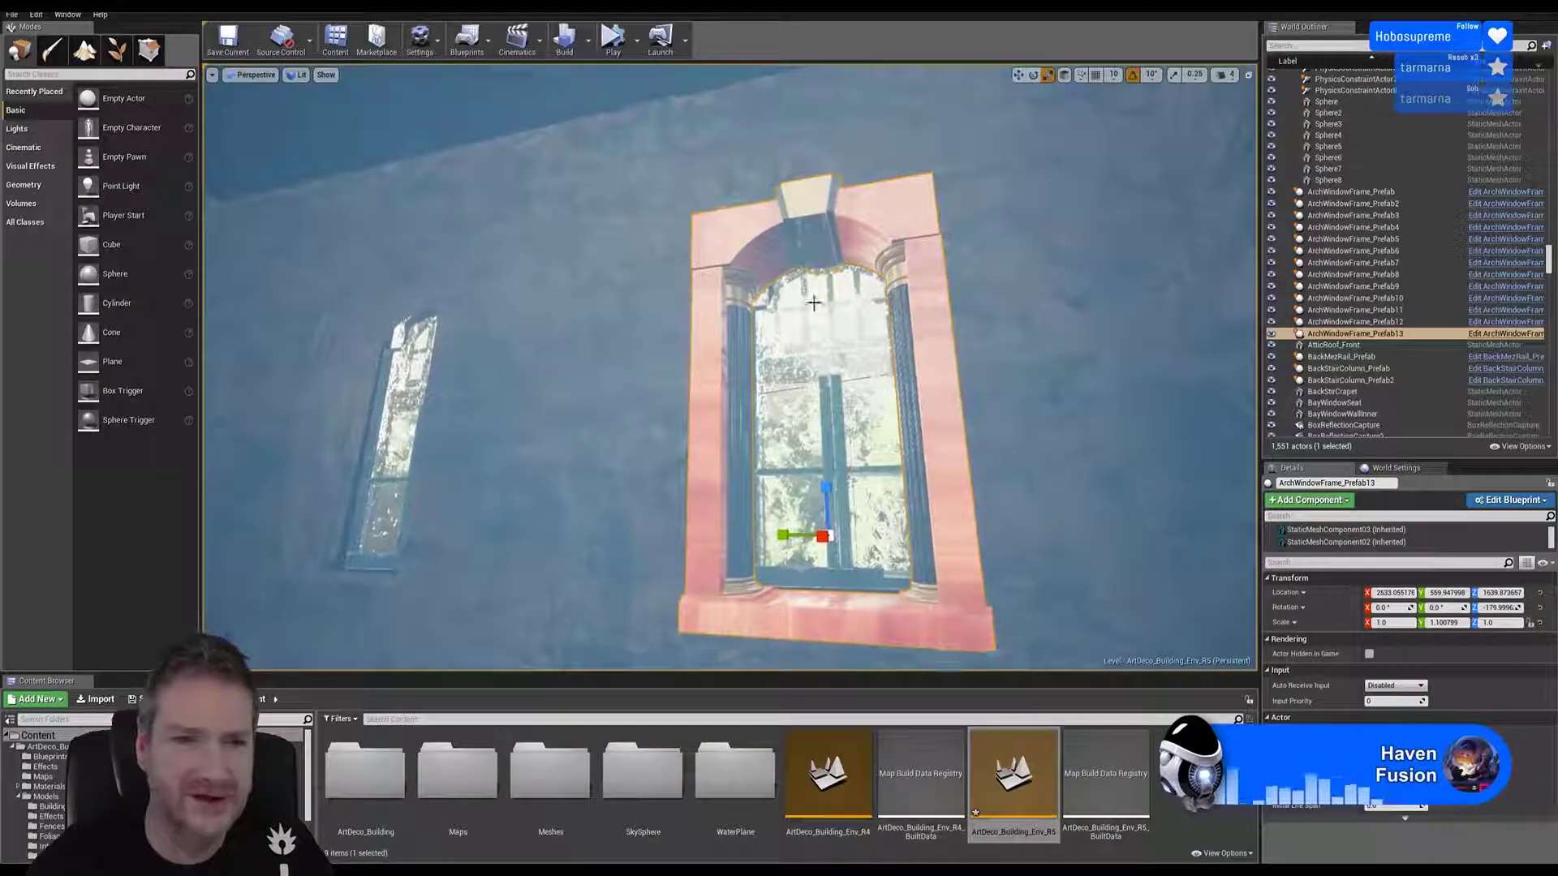
pyautogui.rightClick(723, 222)
pyautogui.moveTo(816, 409)
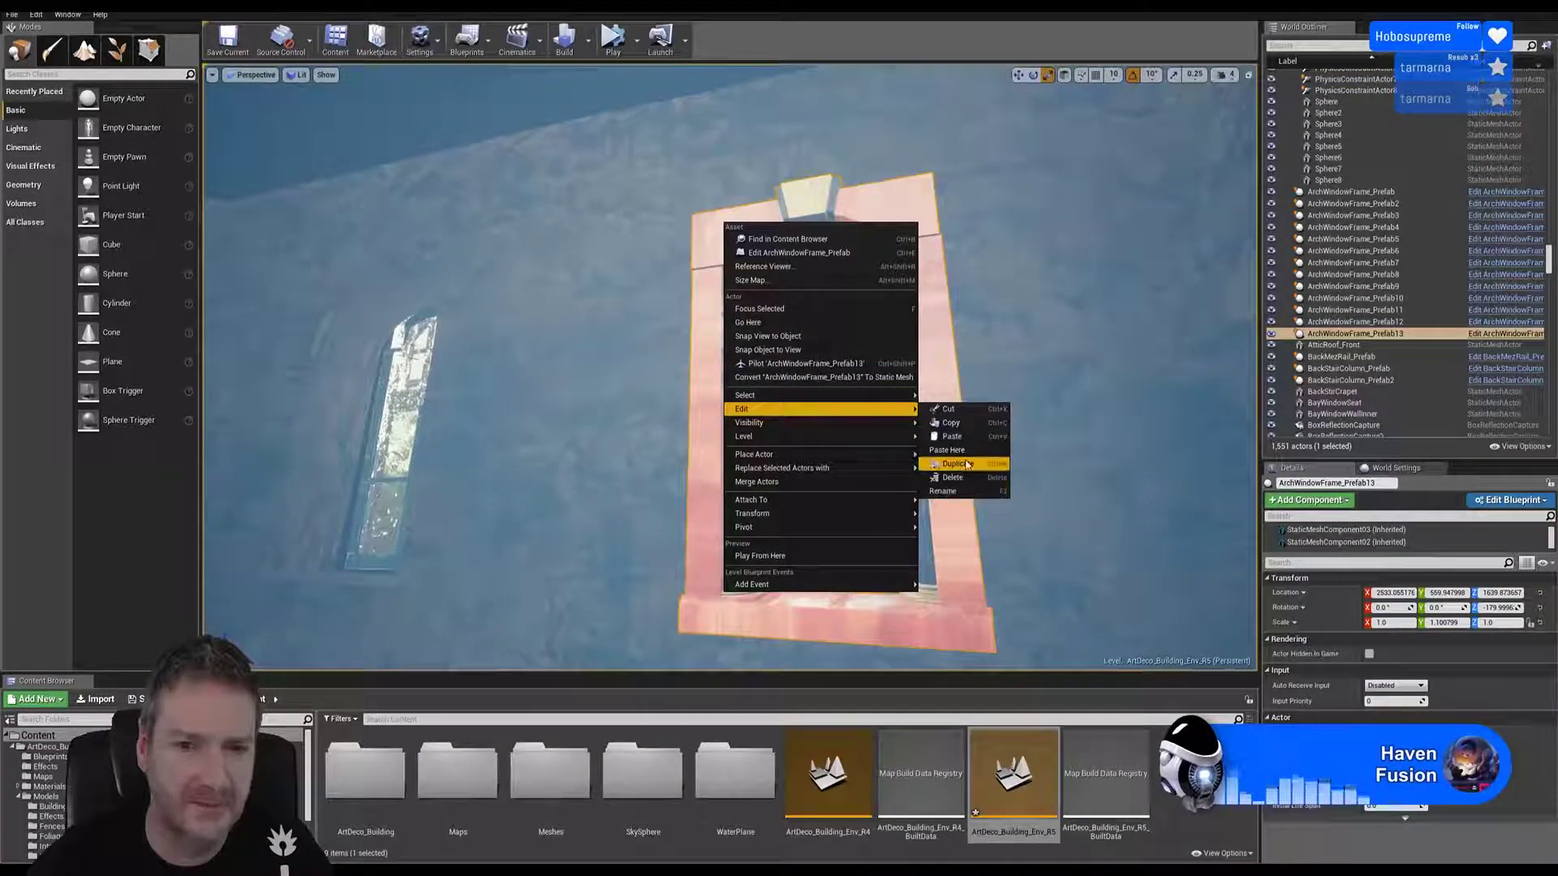
pyautogui.click(957, 464)
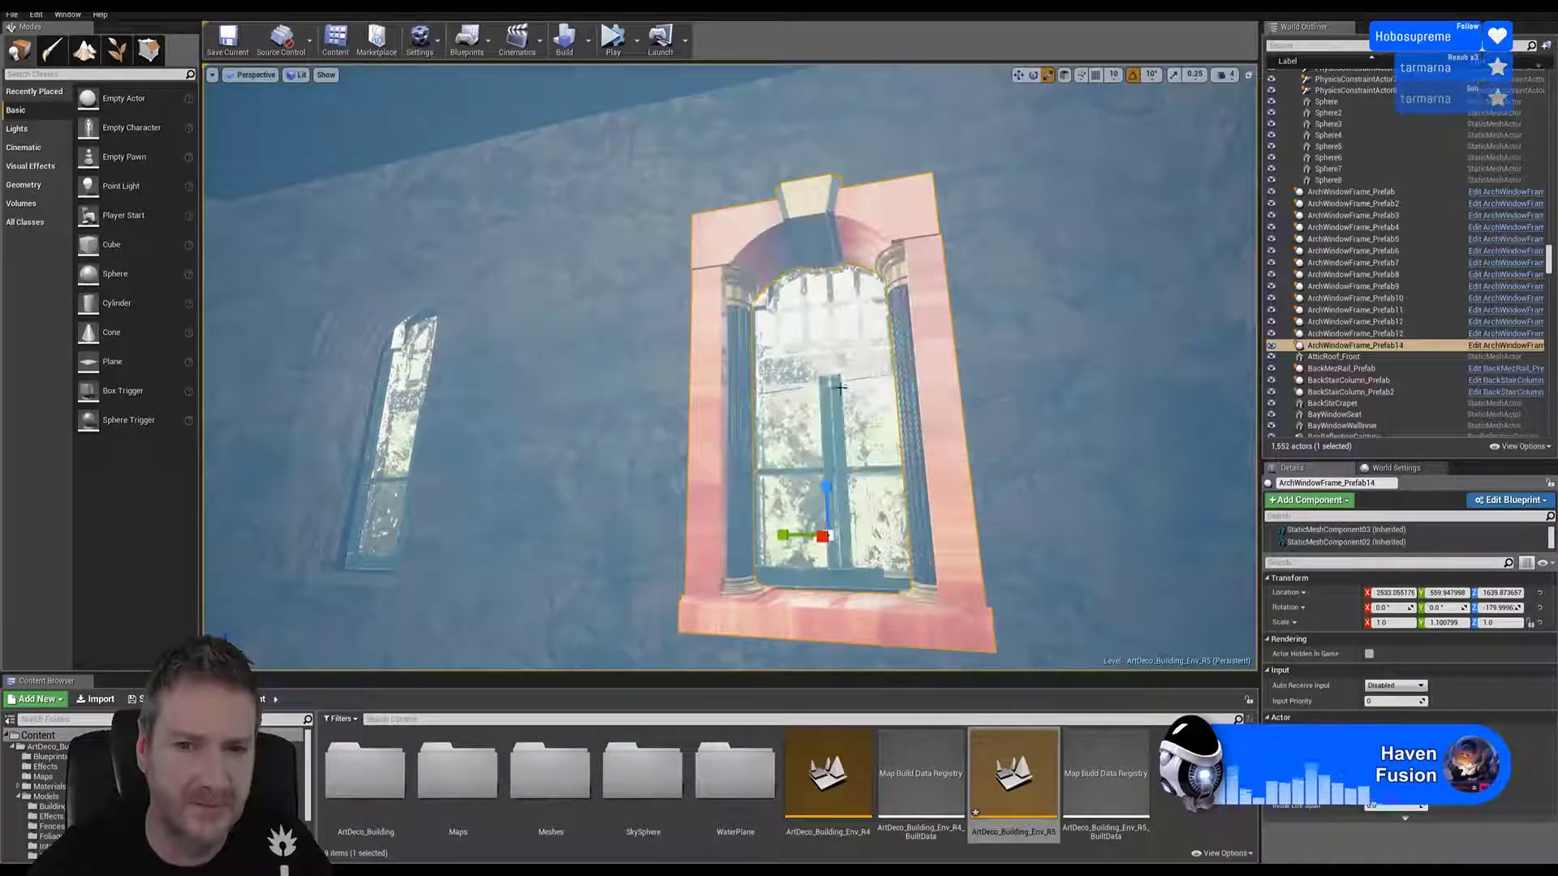
# Step: Move the duplicate along the wall onto the next bare window, to a Y of about -228.75 and an X of about 2525.9
pyautogui.click(1018, 75)
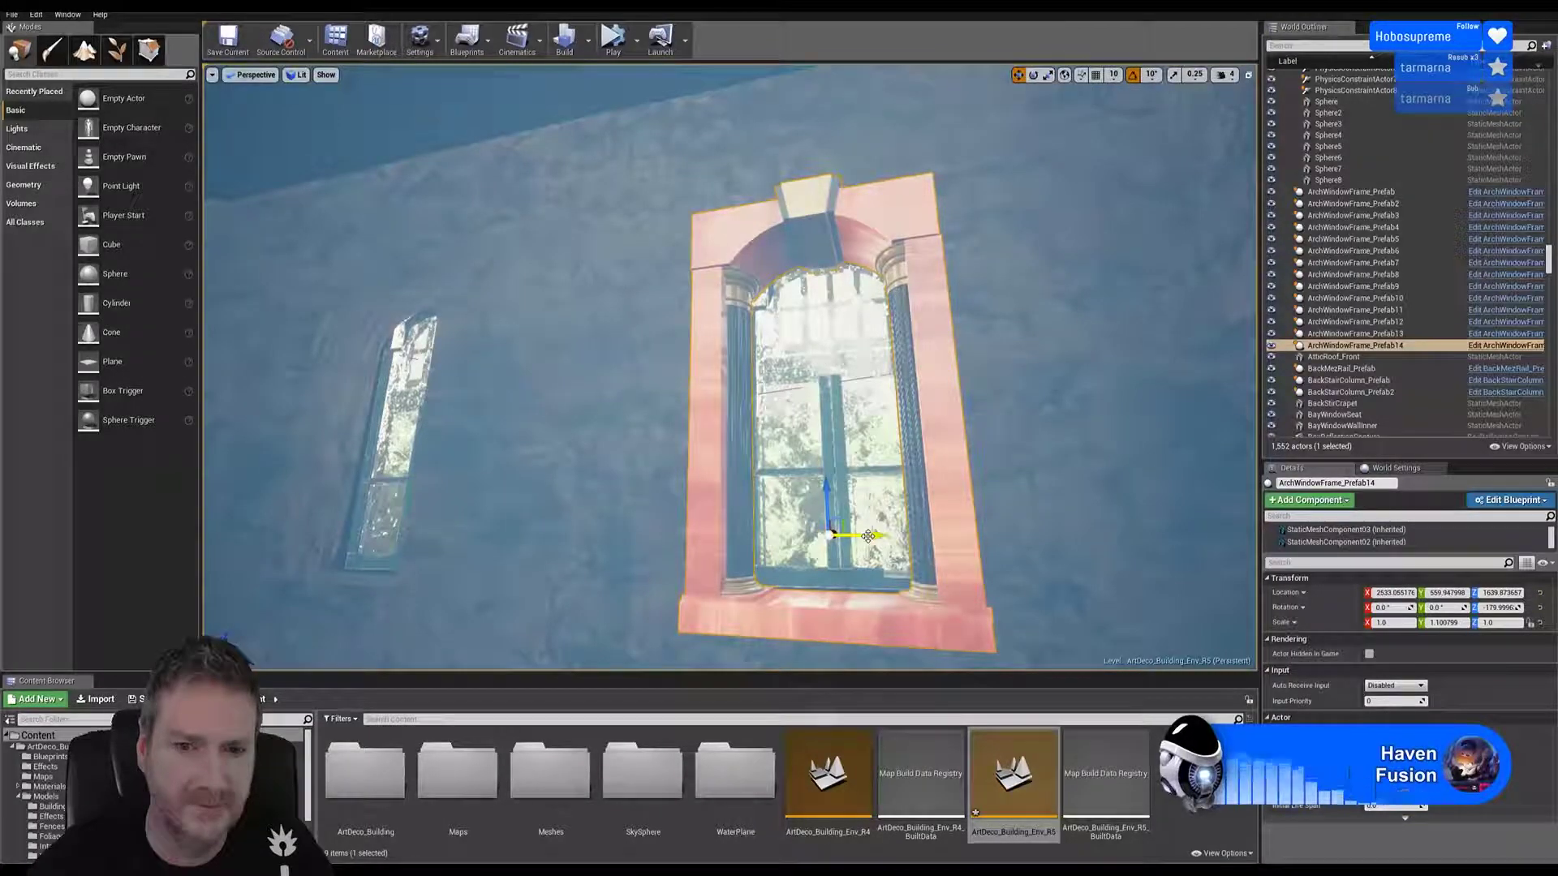
pyautogui.moveTo(868, 537); pyautogui.dragTo(404, 528)
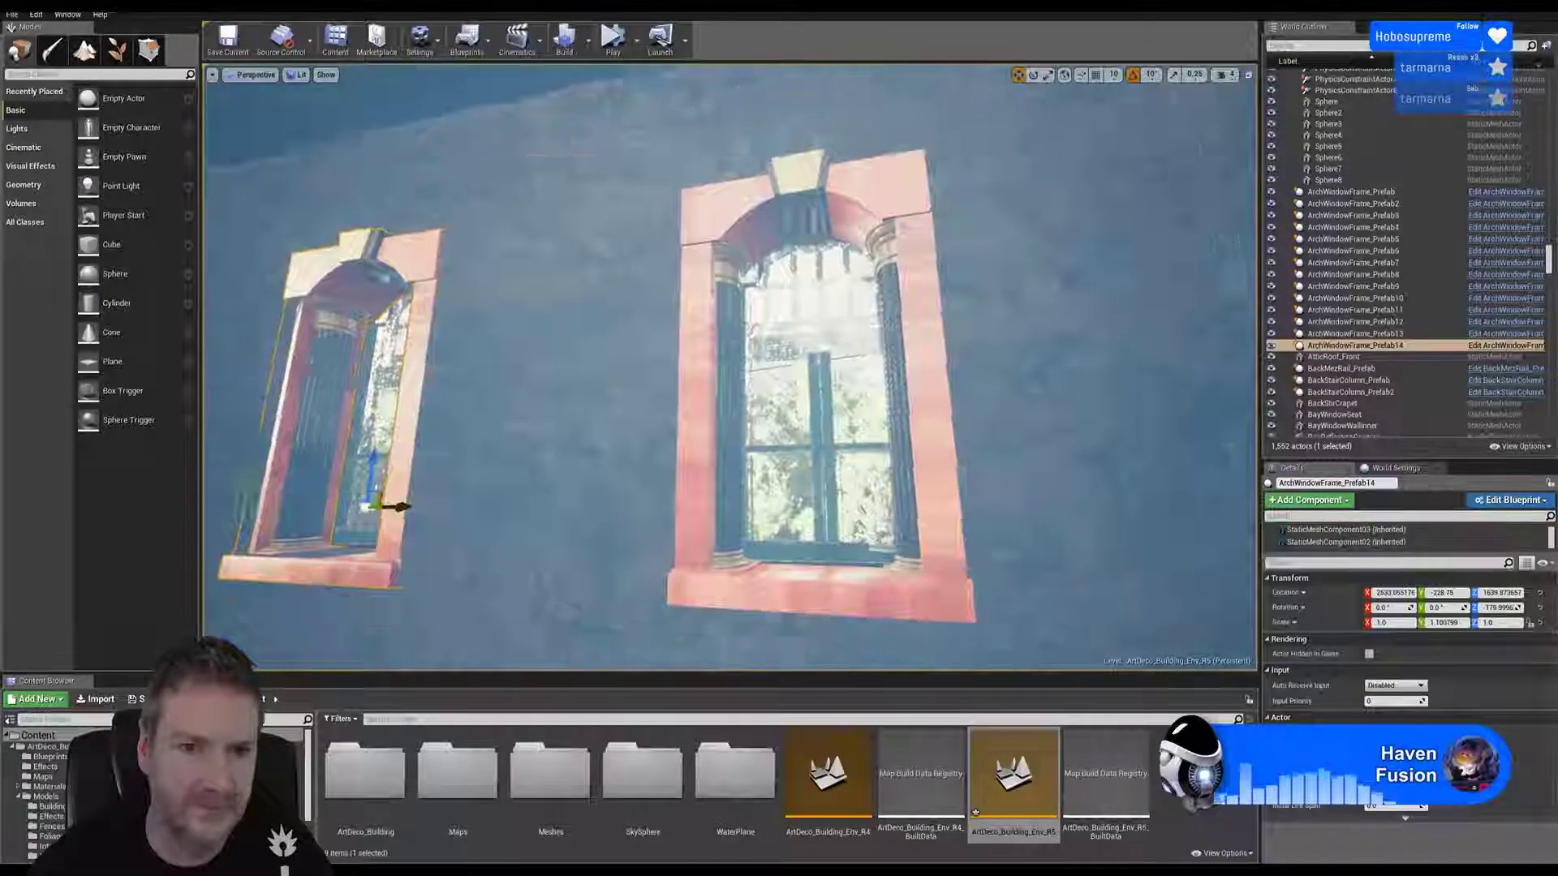
pyautogui.moveTo(403, 529); pyautogui.dragTo(209, 438, button='right')
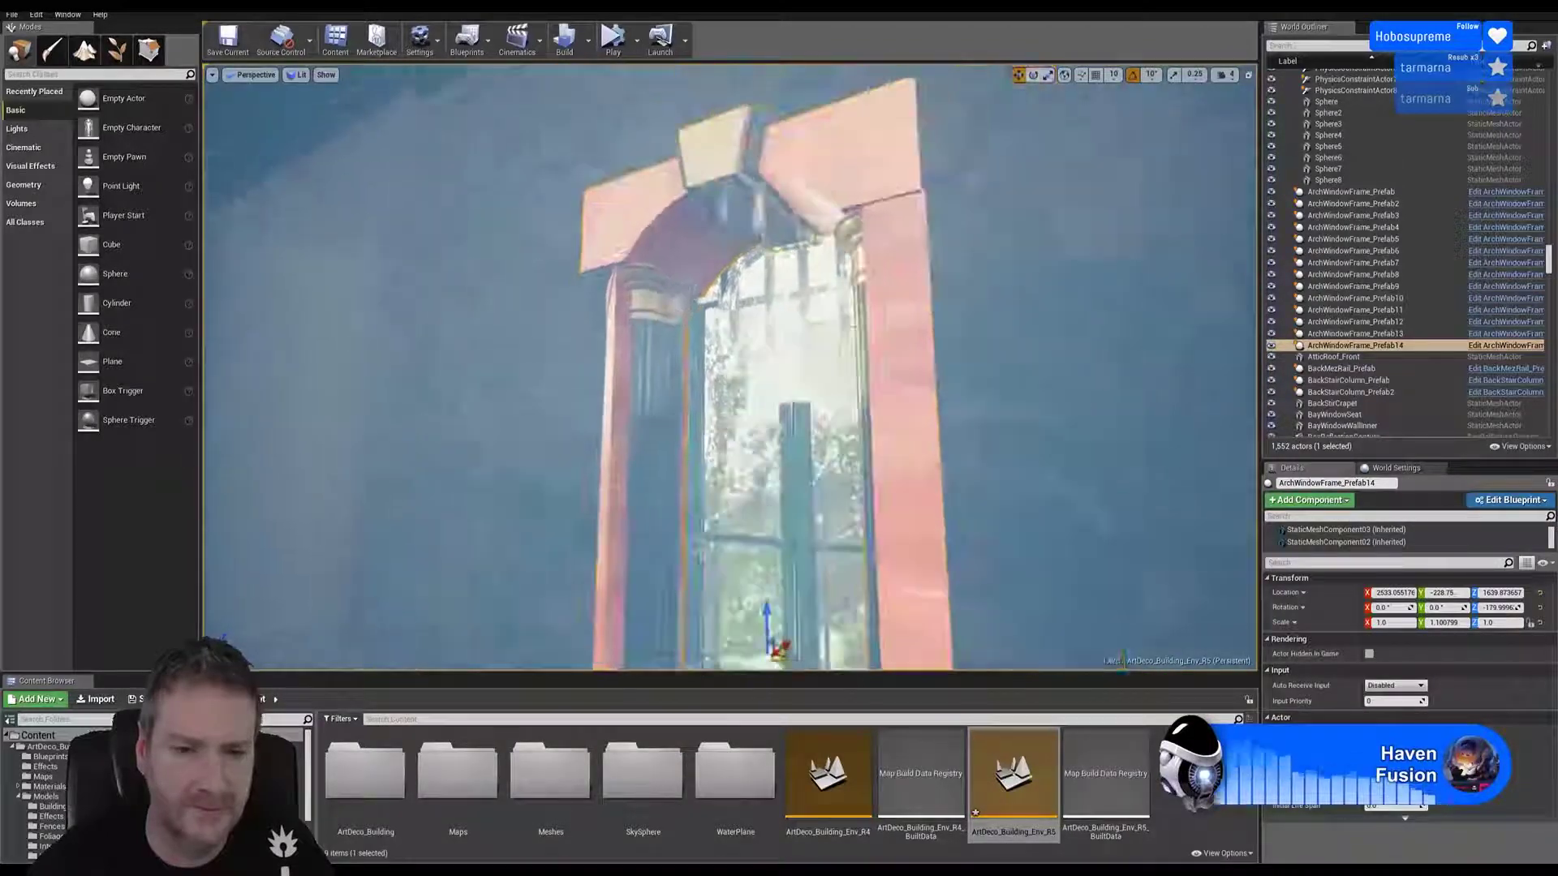
pyautogui.moveTo(596, 449); pyautogui.dragTo(596, 449, button='right')
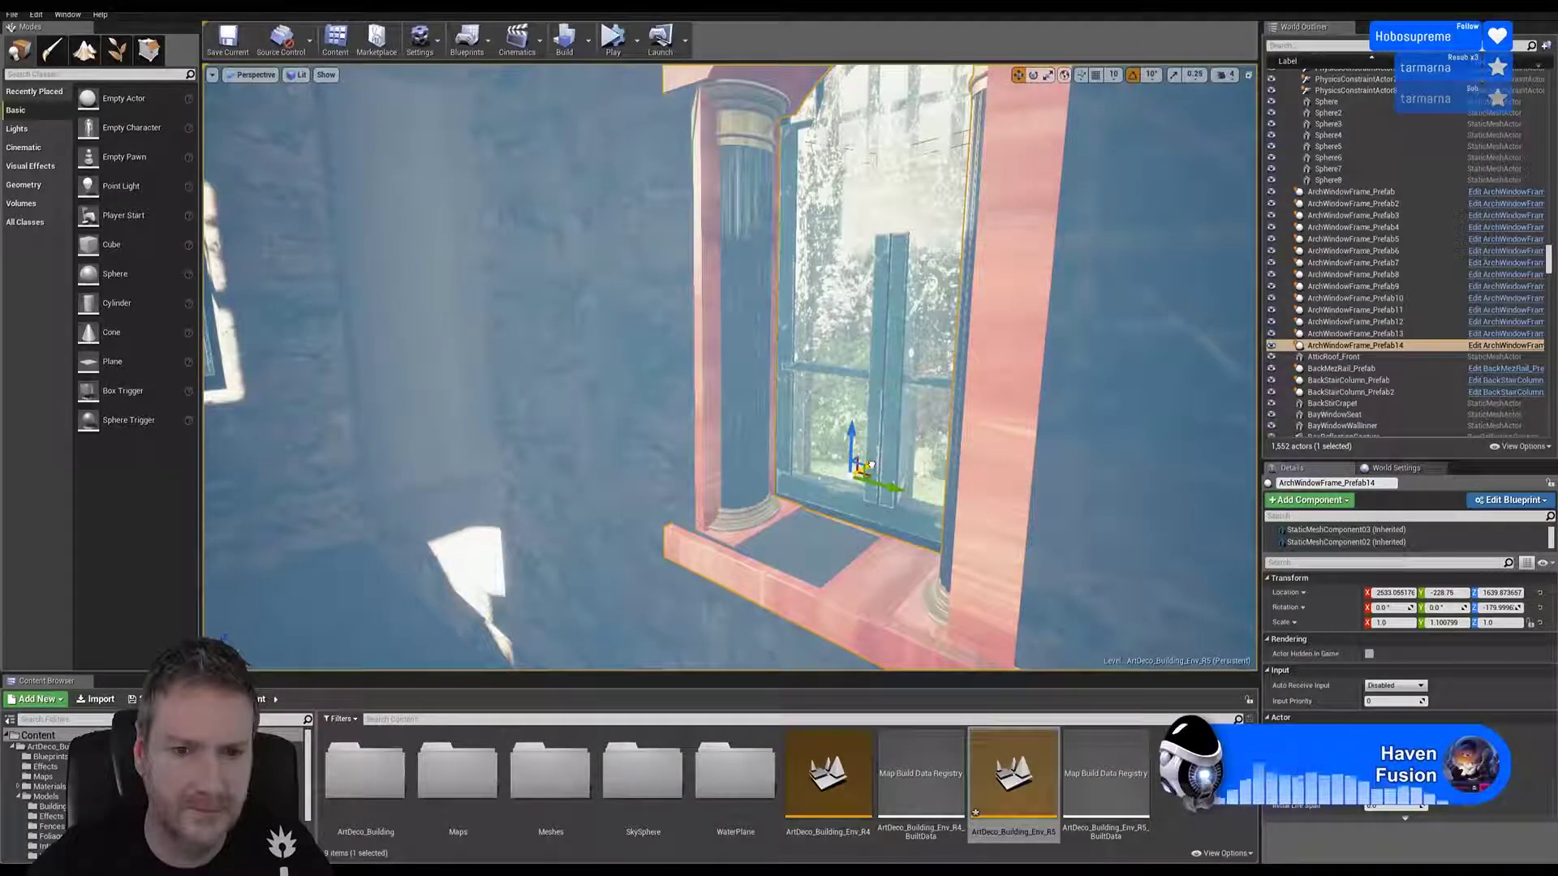
pyautogui.moveTo(869, 465); pyautogui.dragTo(867, 467)
pyautogui.moveTo(798, 629); pyautogui.dragTo(799, 629, button='right')
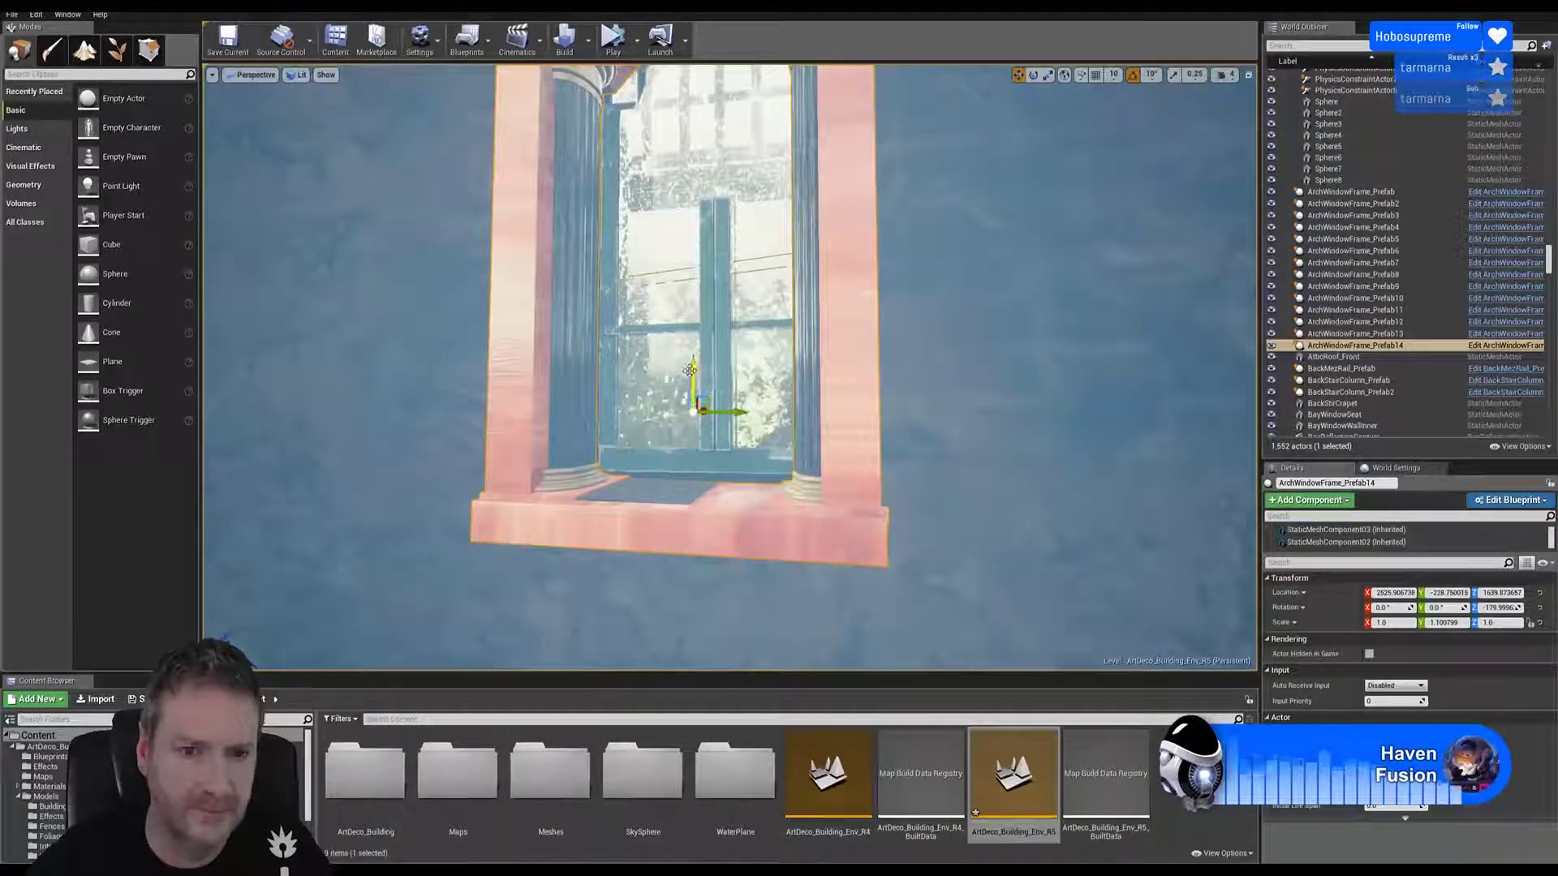